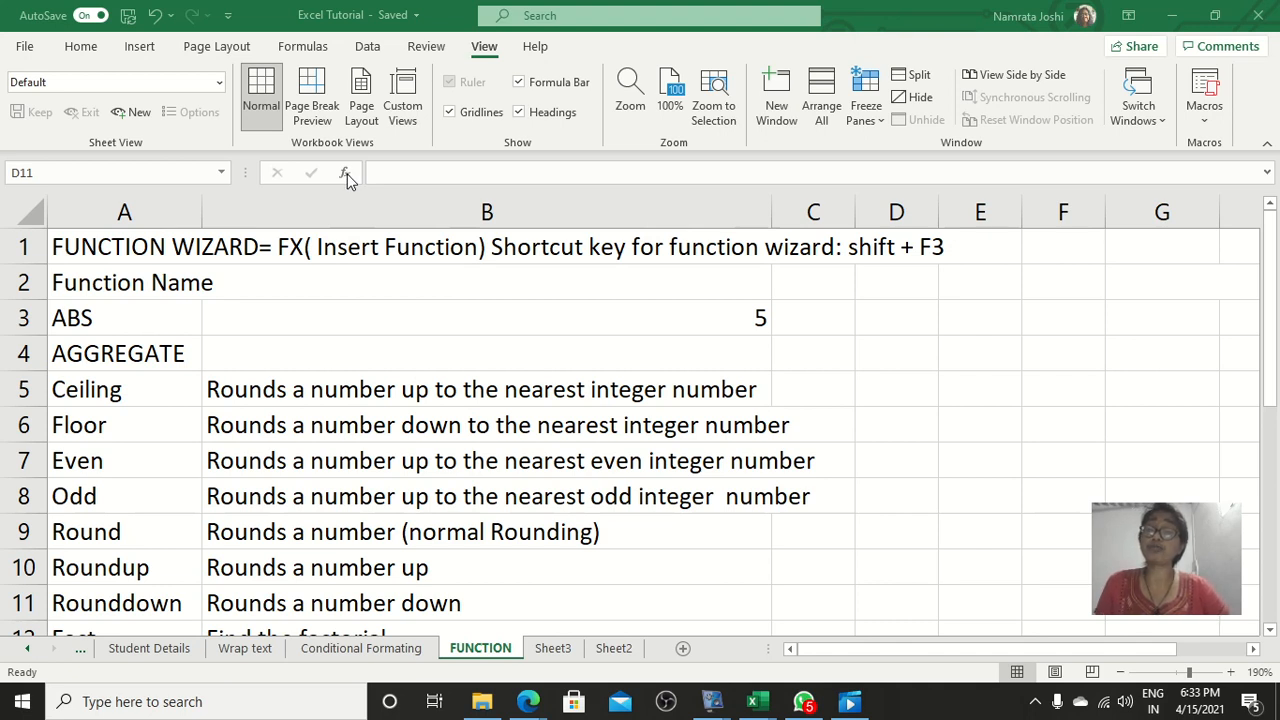
View the Insert Function dialog from cell D11 and close it without inserting a function.
click(347, 174)
click(345, 174)
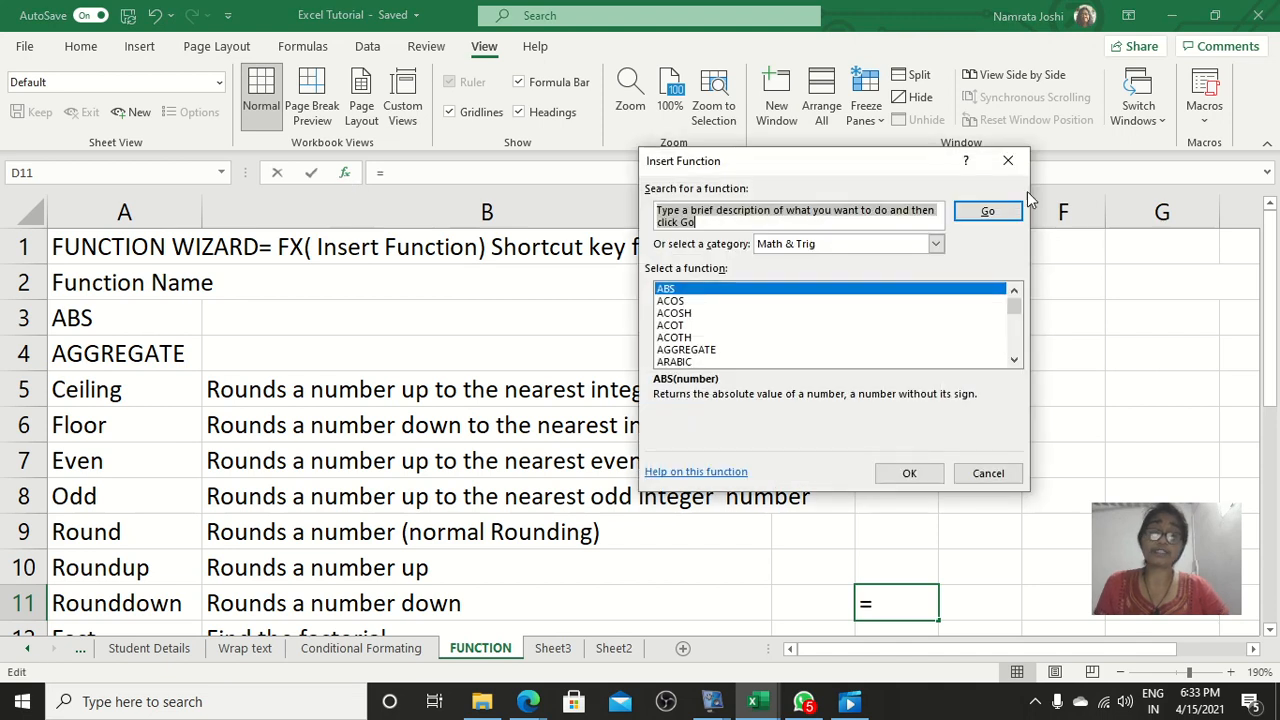
click(1008, 160)
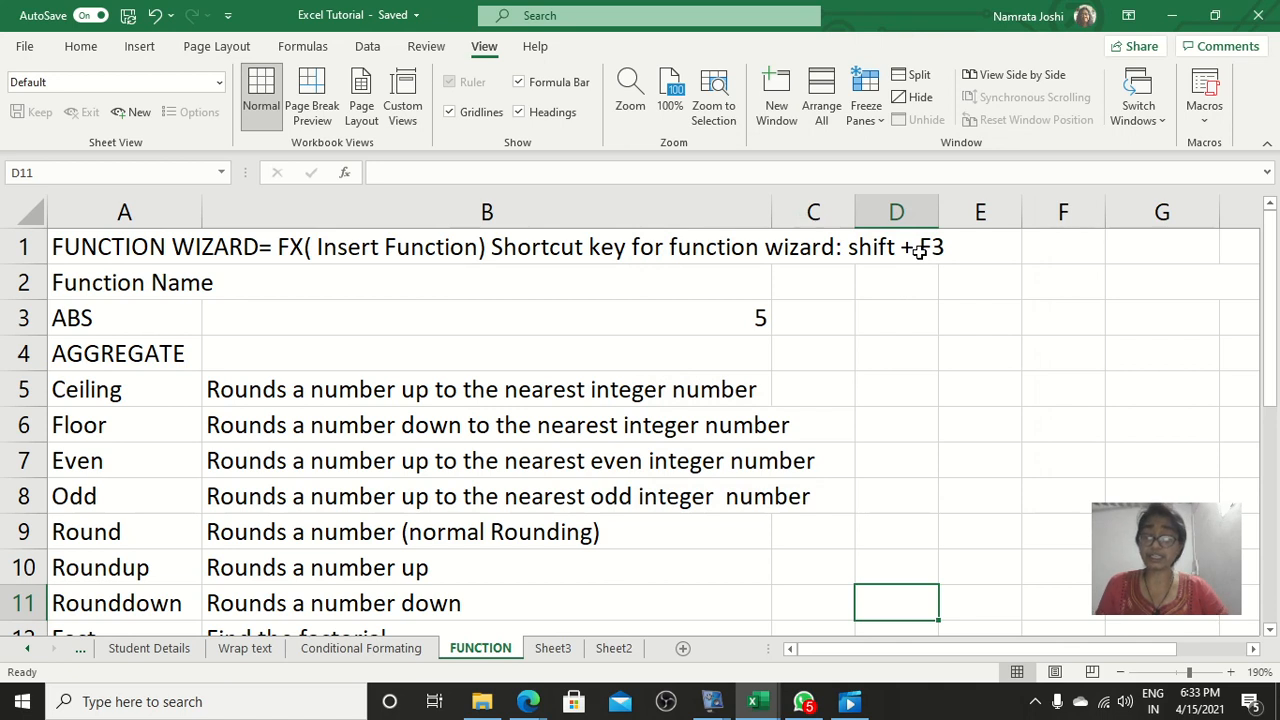
key(shift+F3)
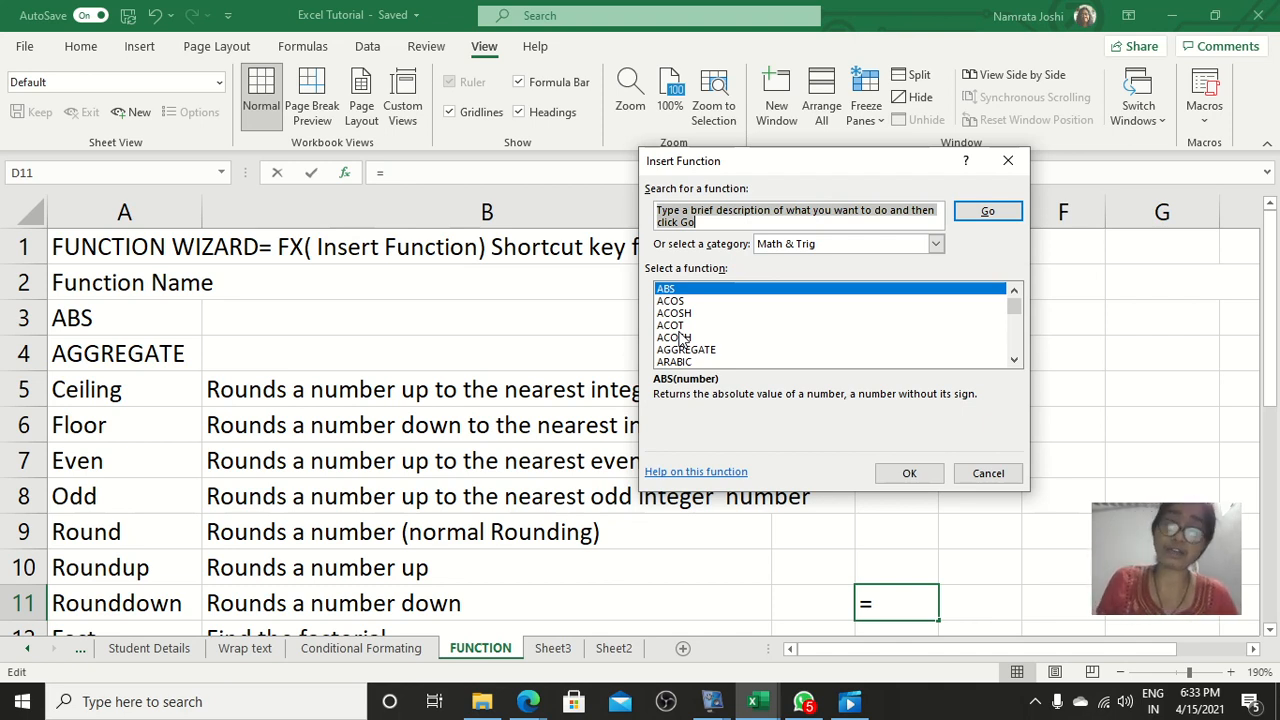
click(986, 473)
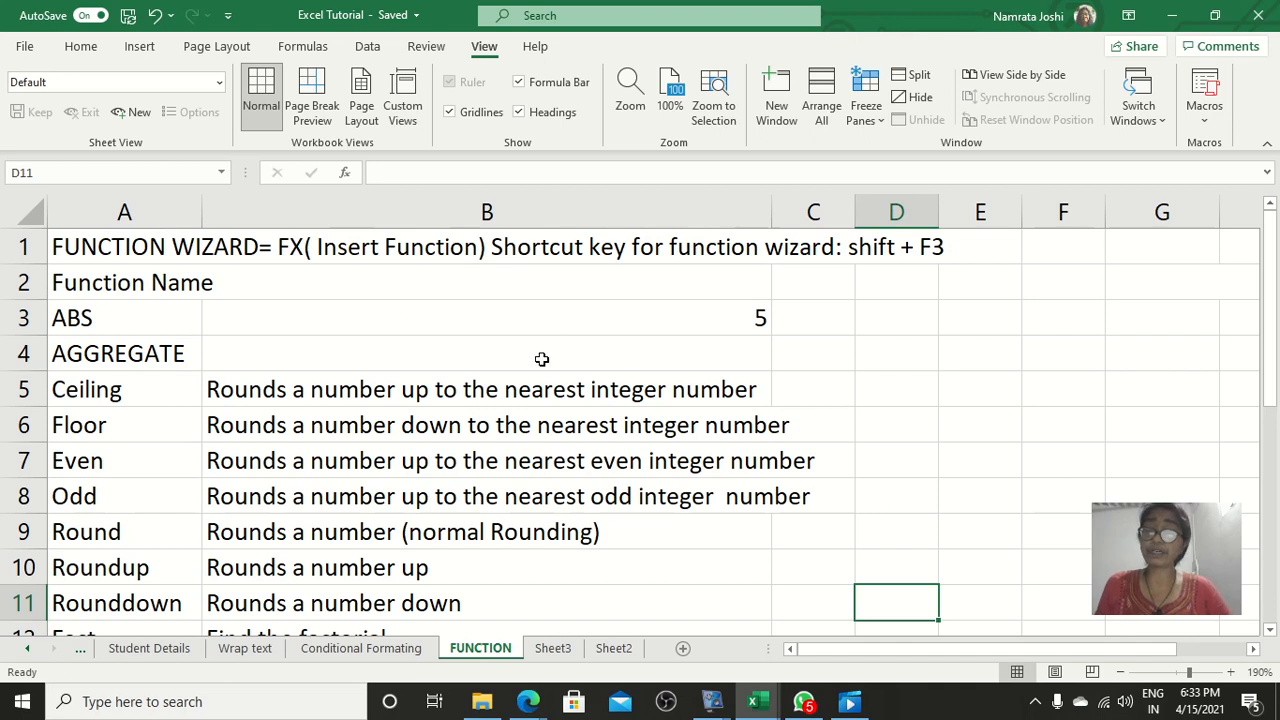
Look through the function names listed in column A, from ABS down to Roundup.
click(126, 317)
drag(126, 317, 110, 538)
click(123, 325)
click(123, 497)
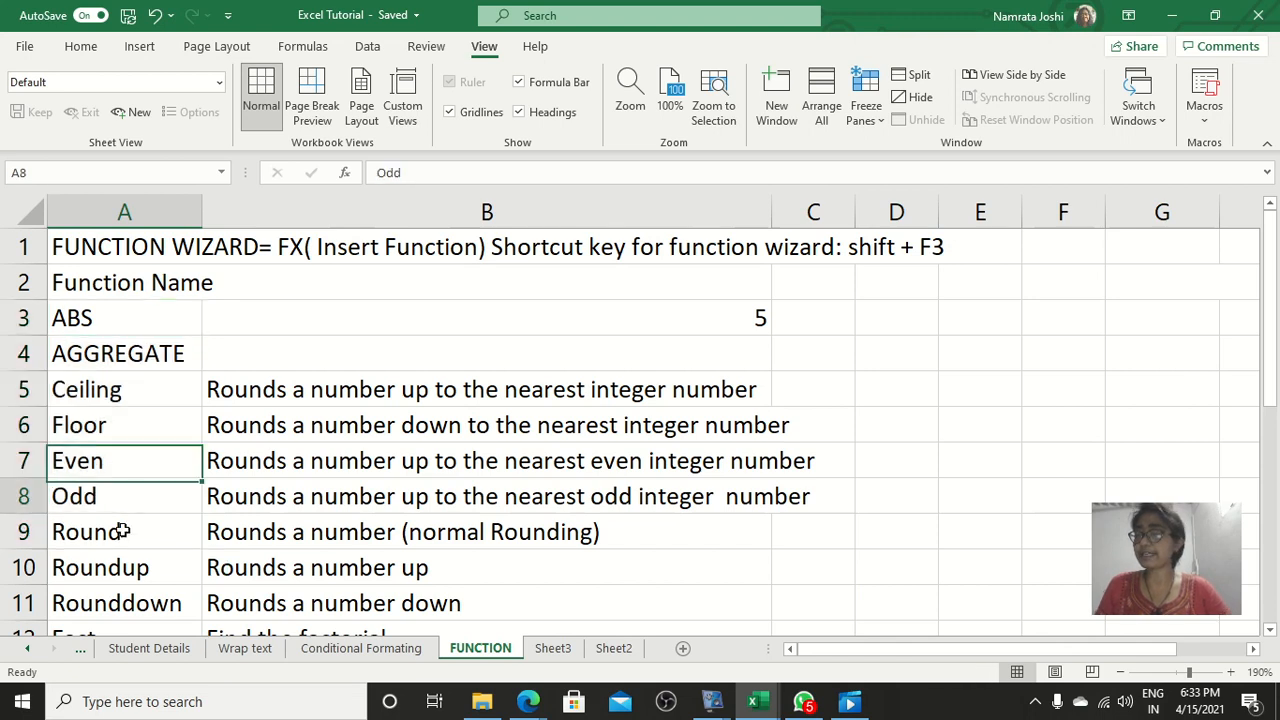
click(122, 566)
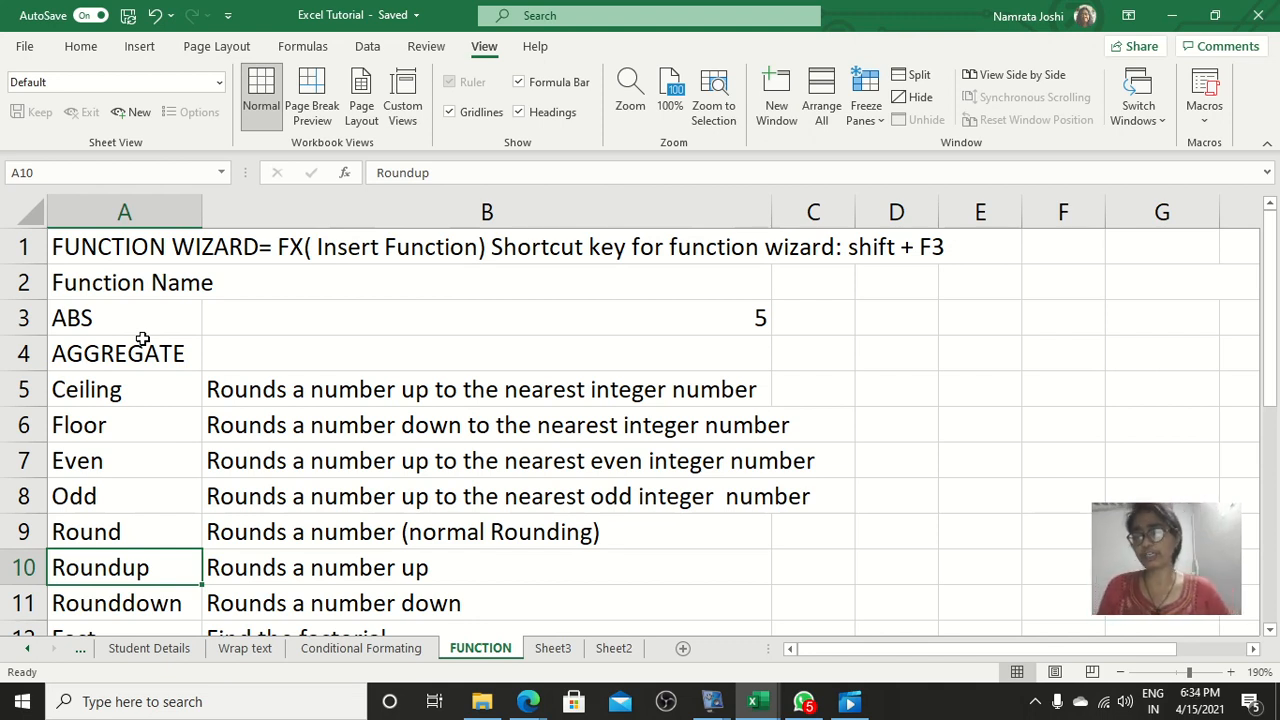
click(142, 455)
click(134, 326)
click(134, 428)
click(134, 562)
click(120, 425)
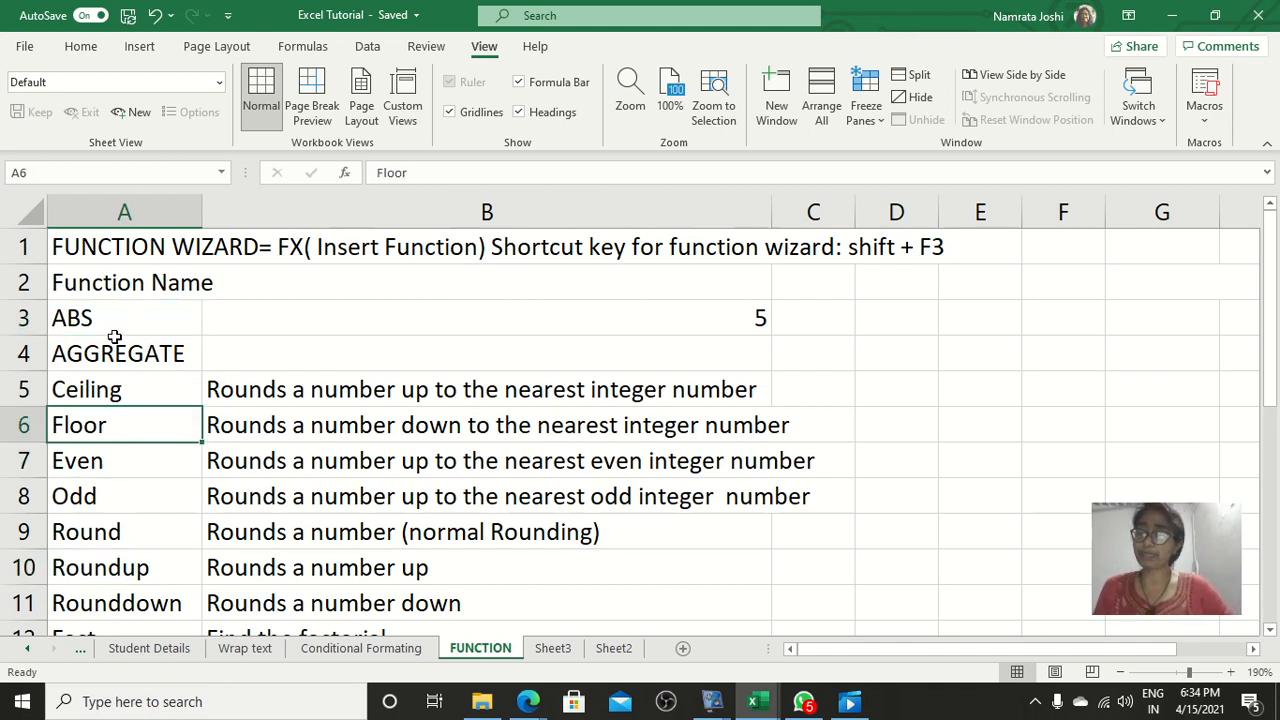
click(124, 318)
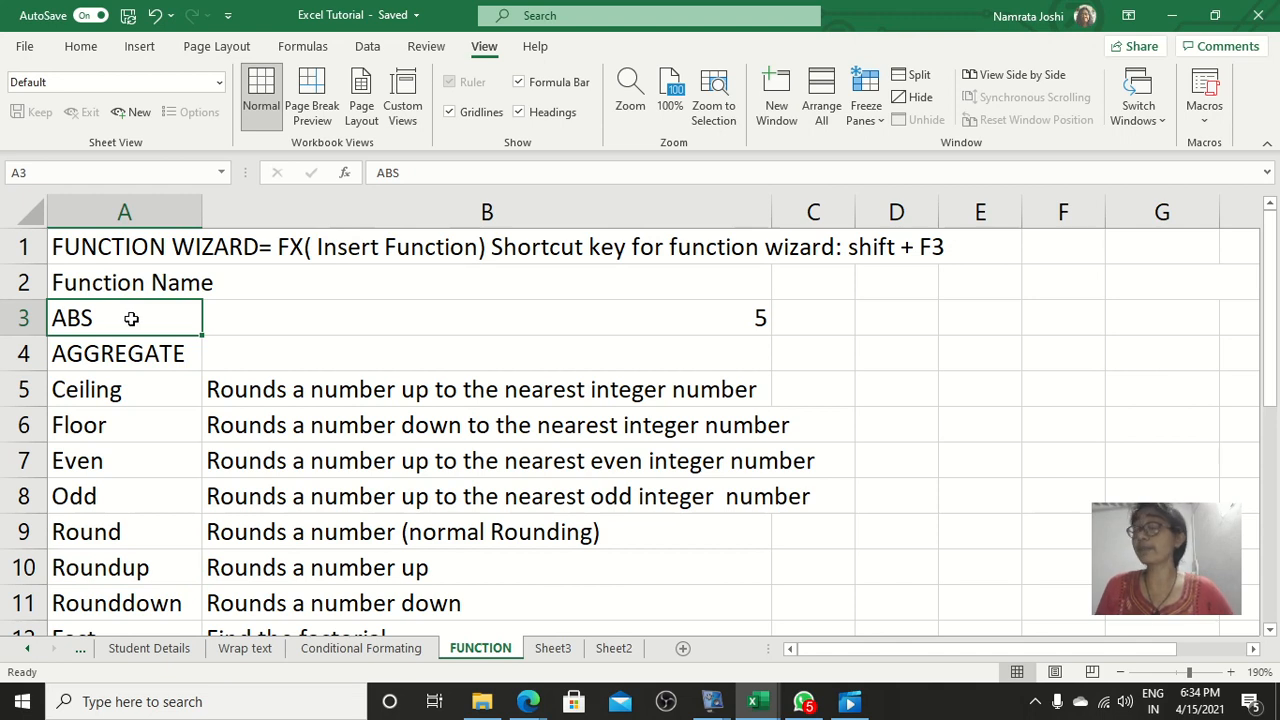
click(84, 462)
click(87, 326)
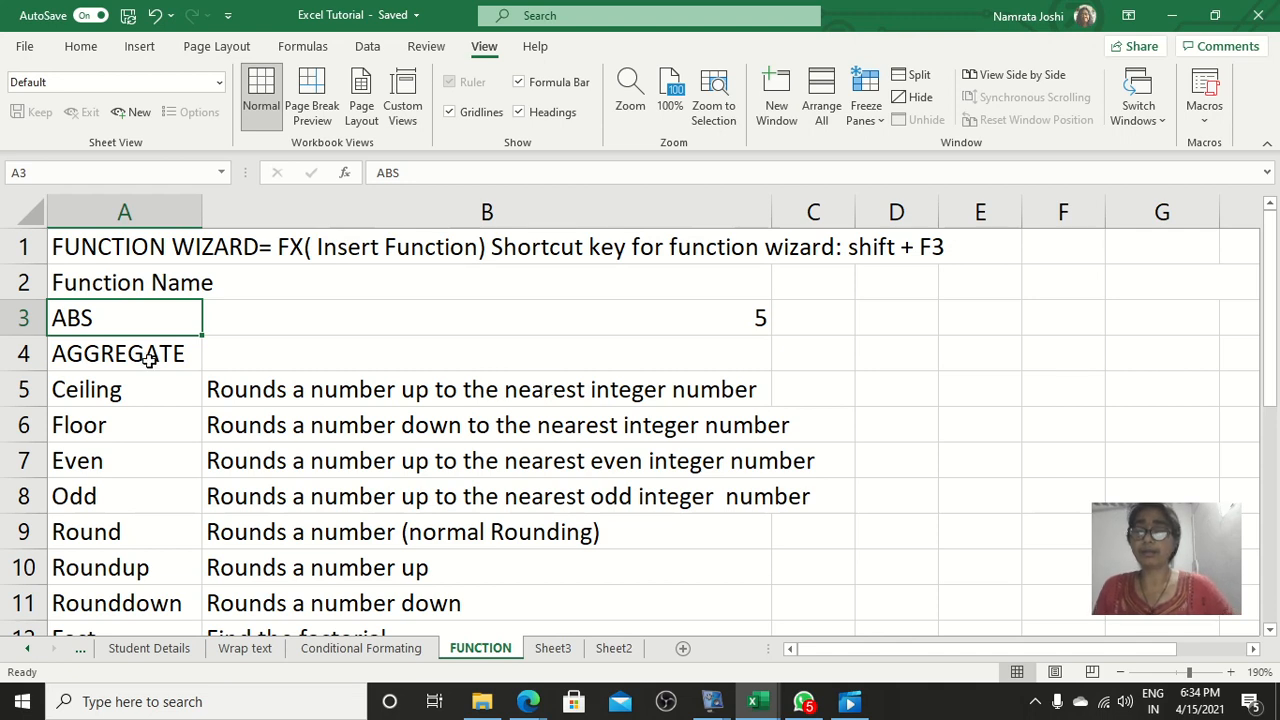
Replace the content of cell B3 with the ABS description "Retuns the absolute number(number without its sign)".
click(266, 321)
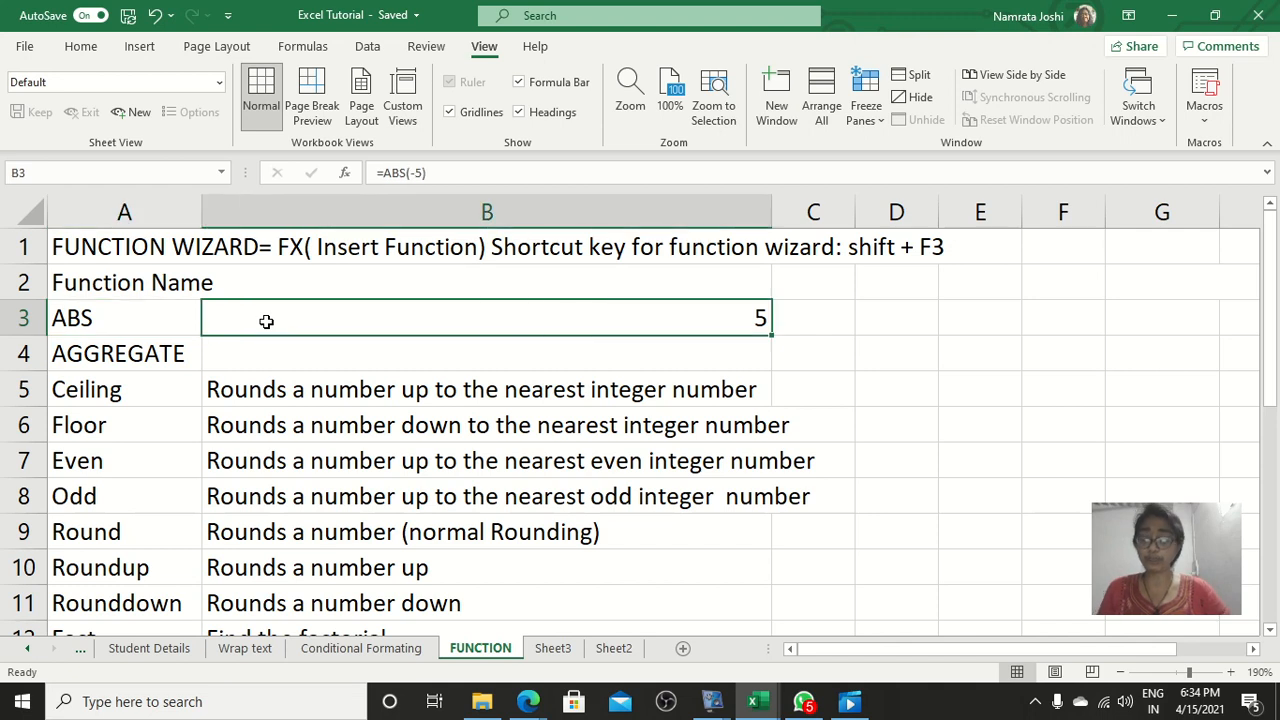
text(Re)
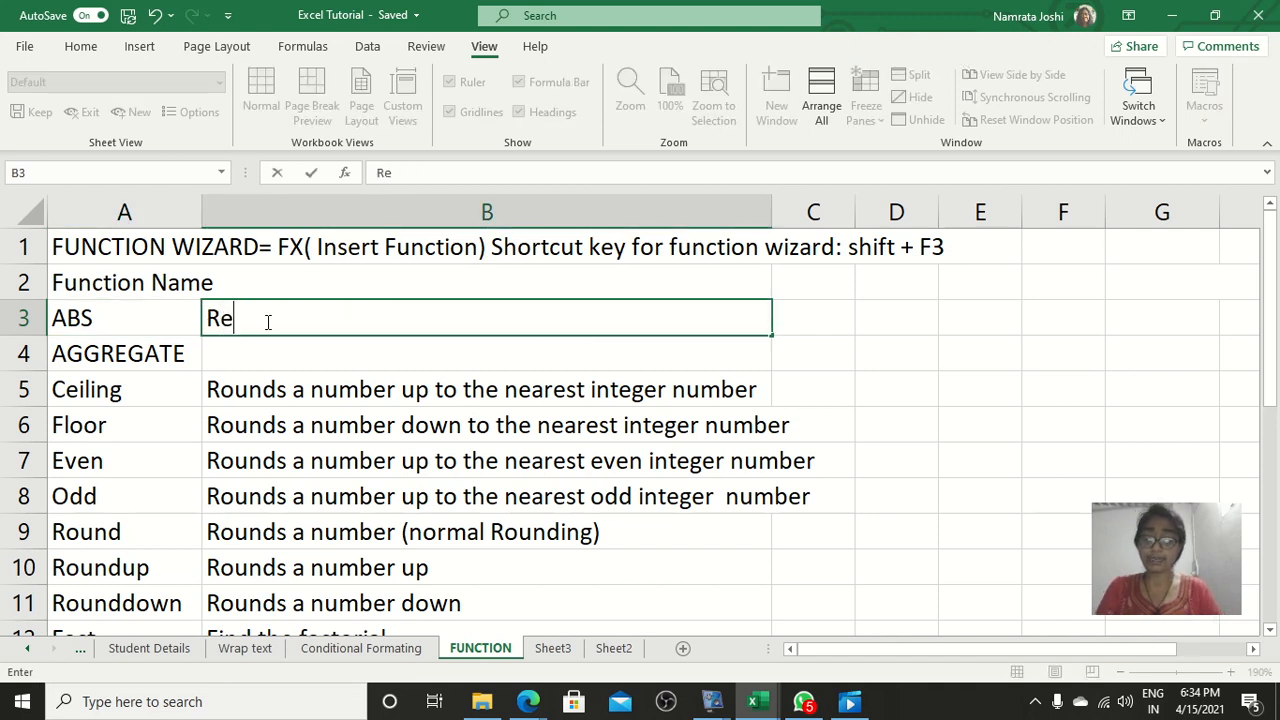
text(turns t)
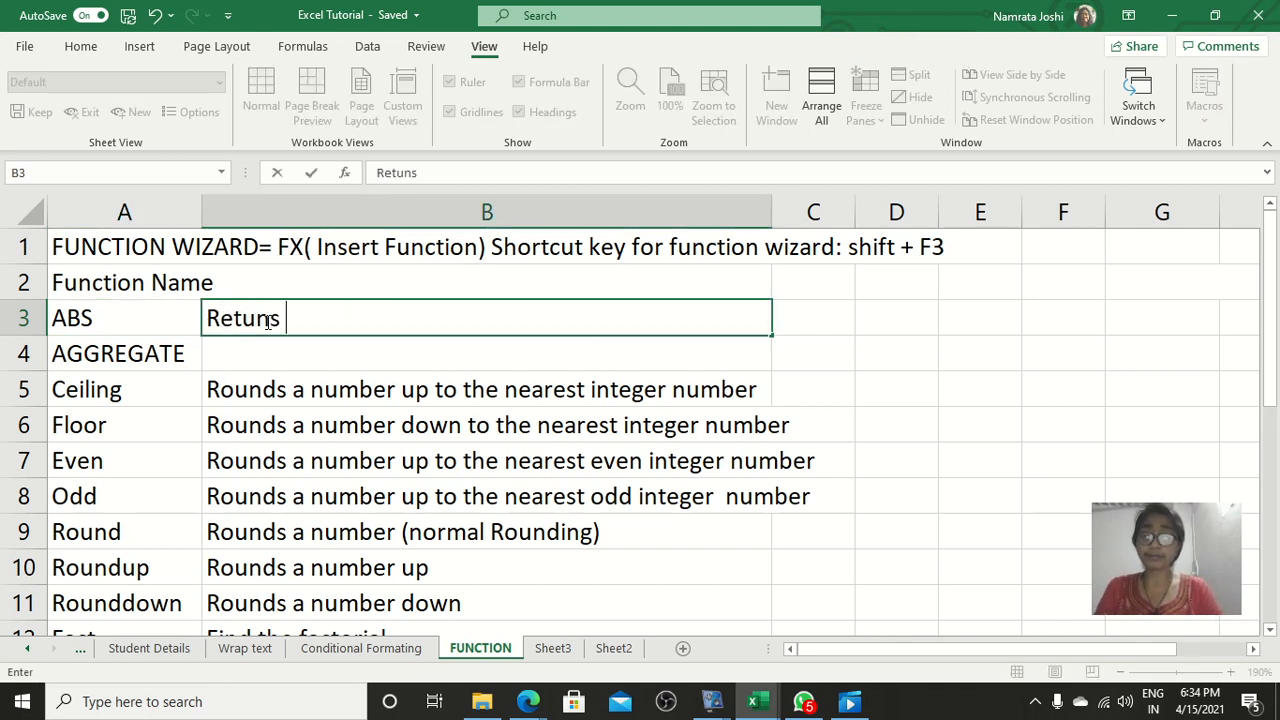
text(he )
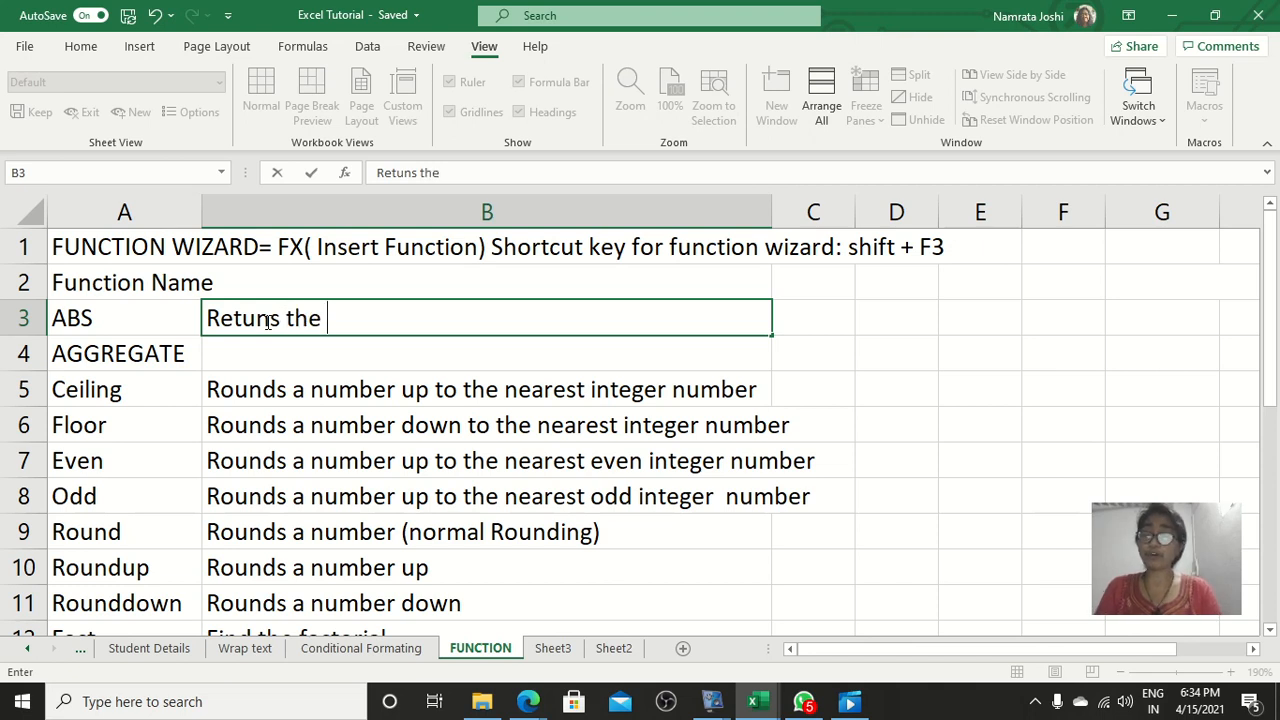
text(ab)
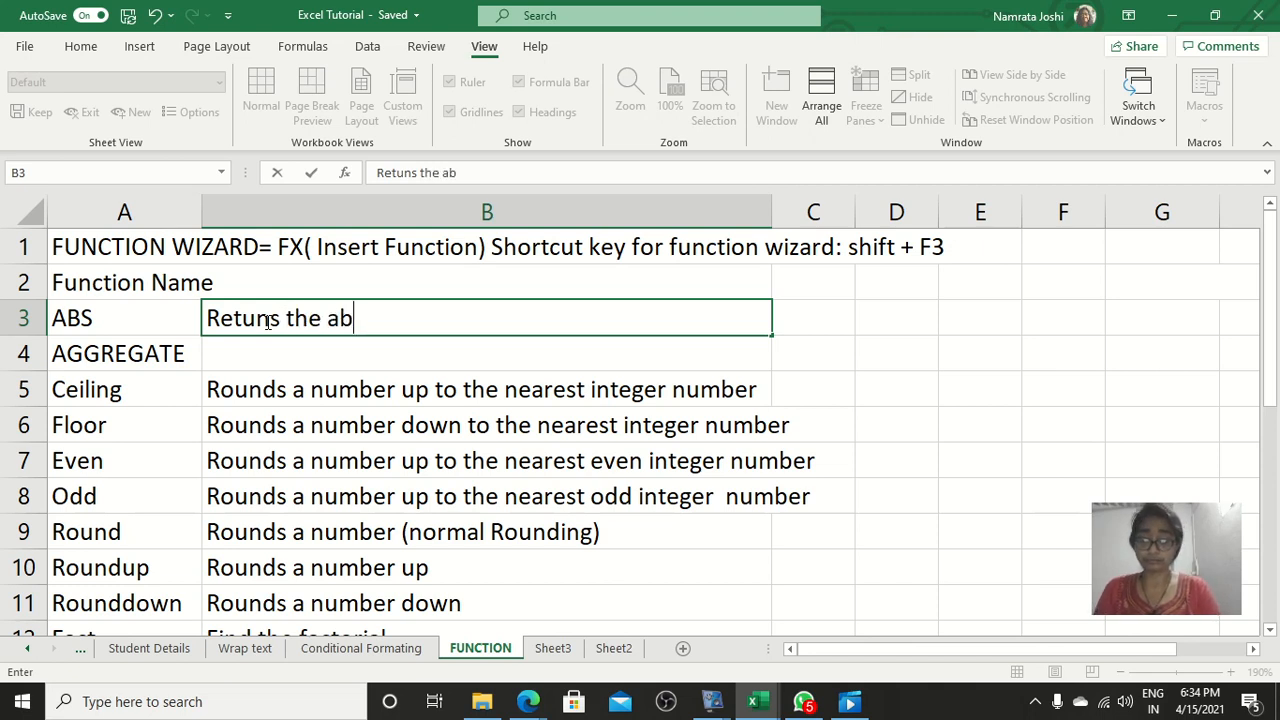
text(solute )
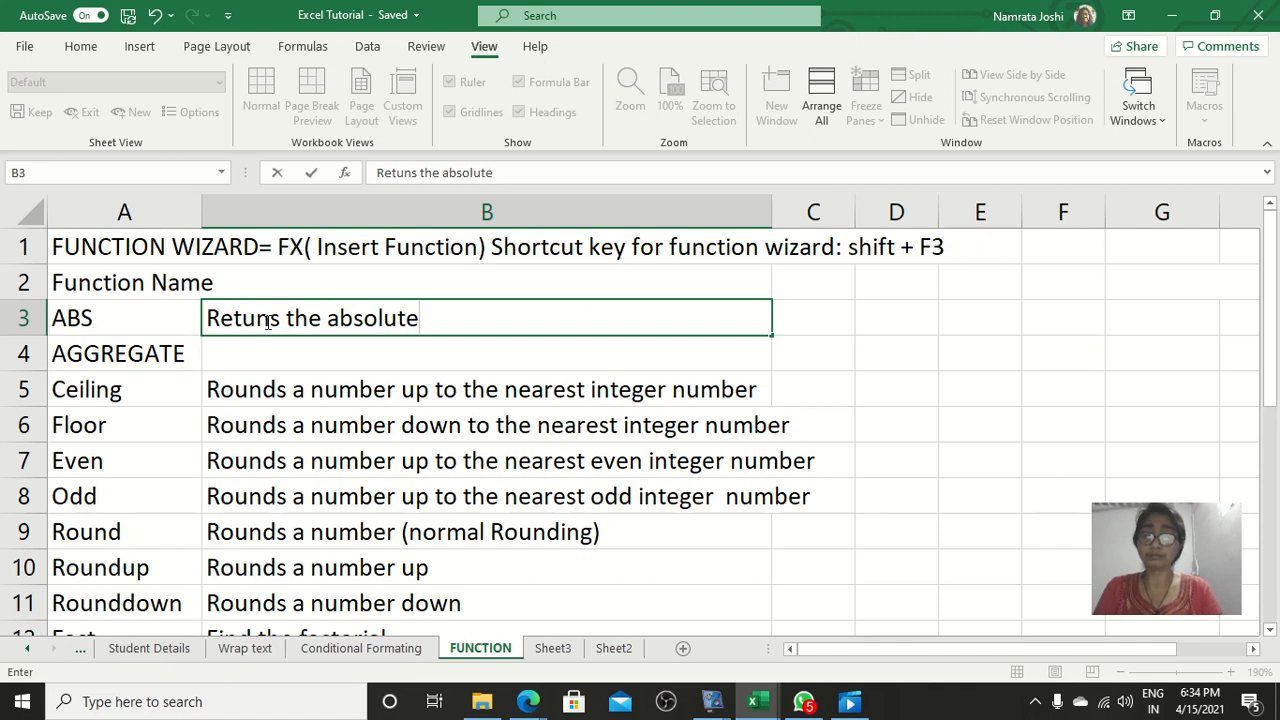
text(number)
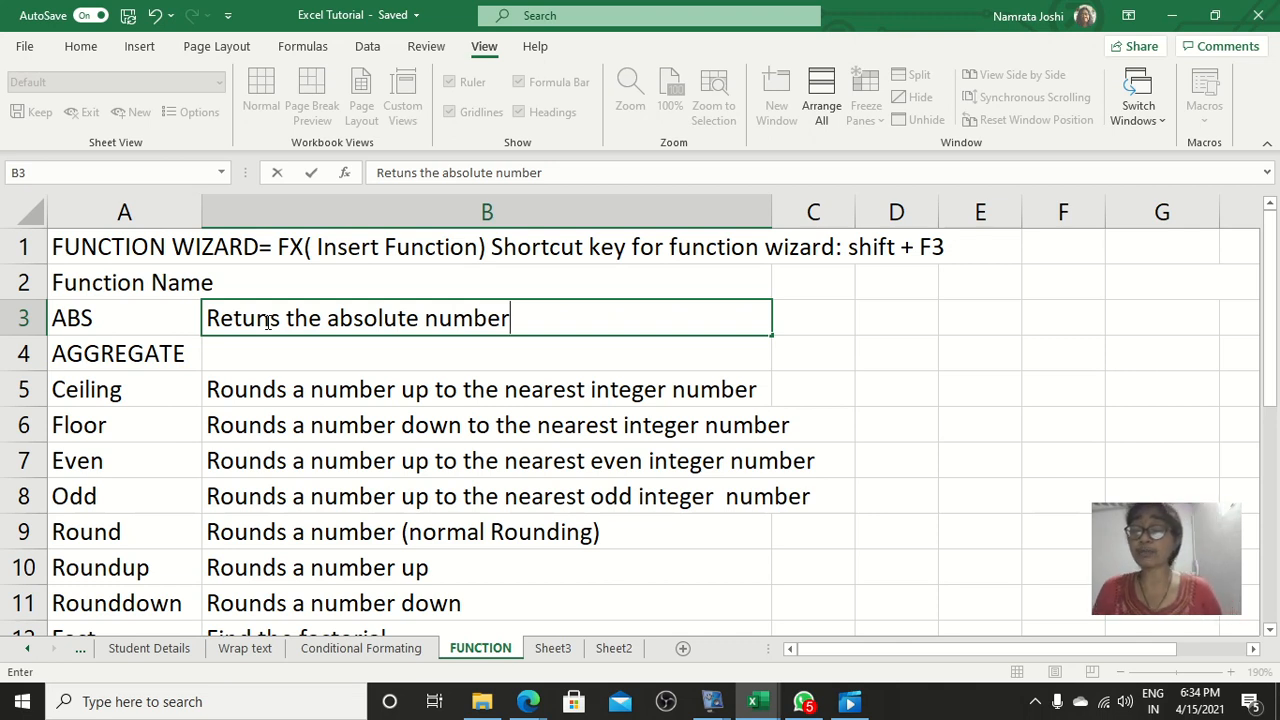
text(()
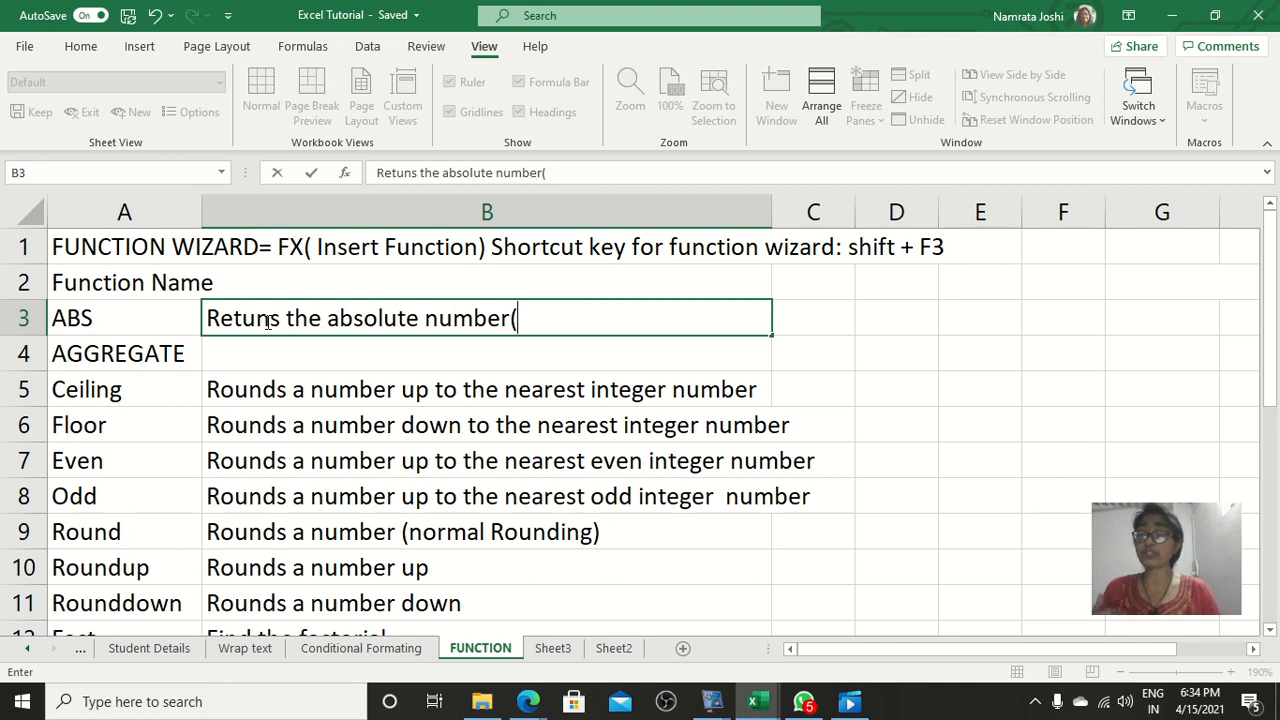
text(numbe )
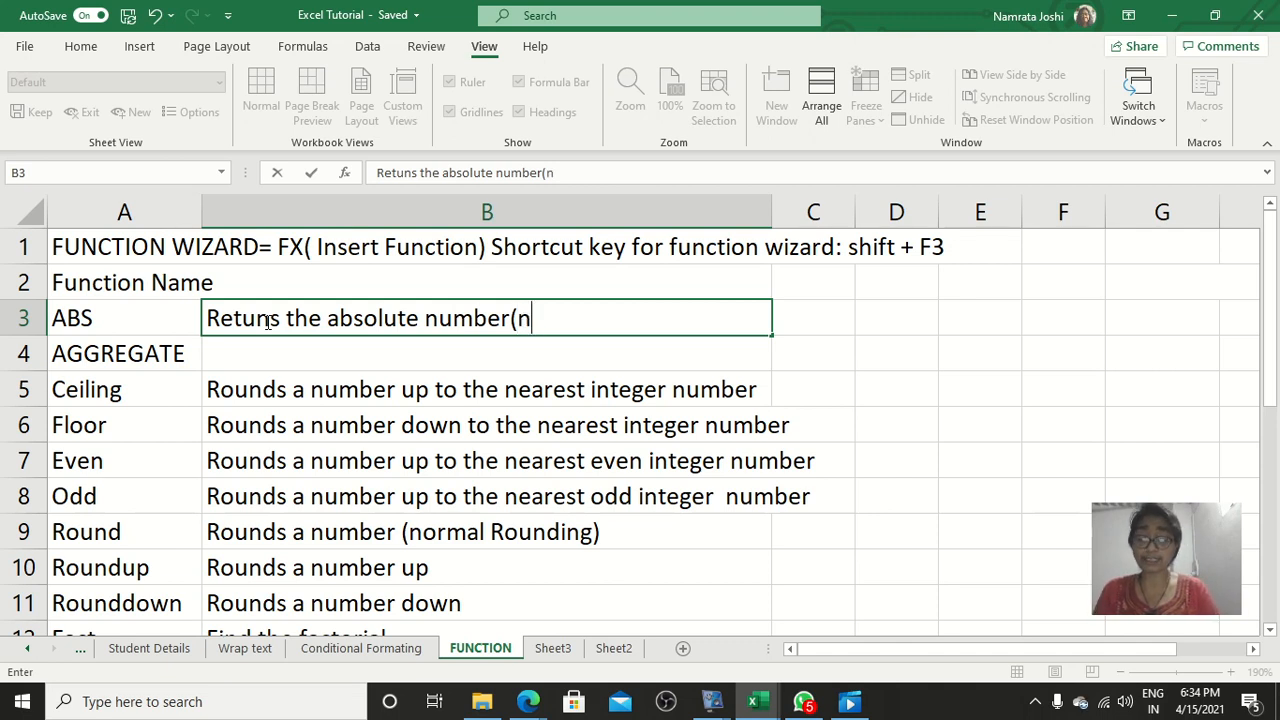
text(r)
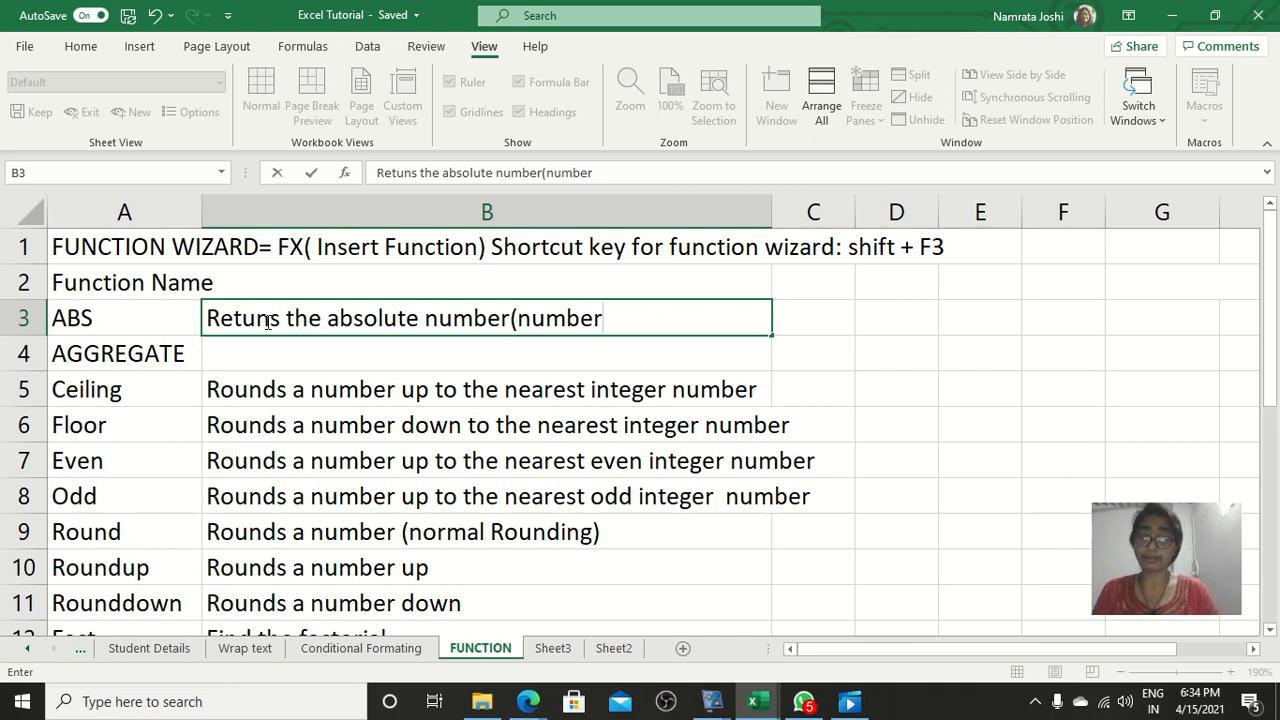
text( wit)
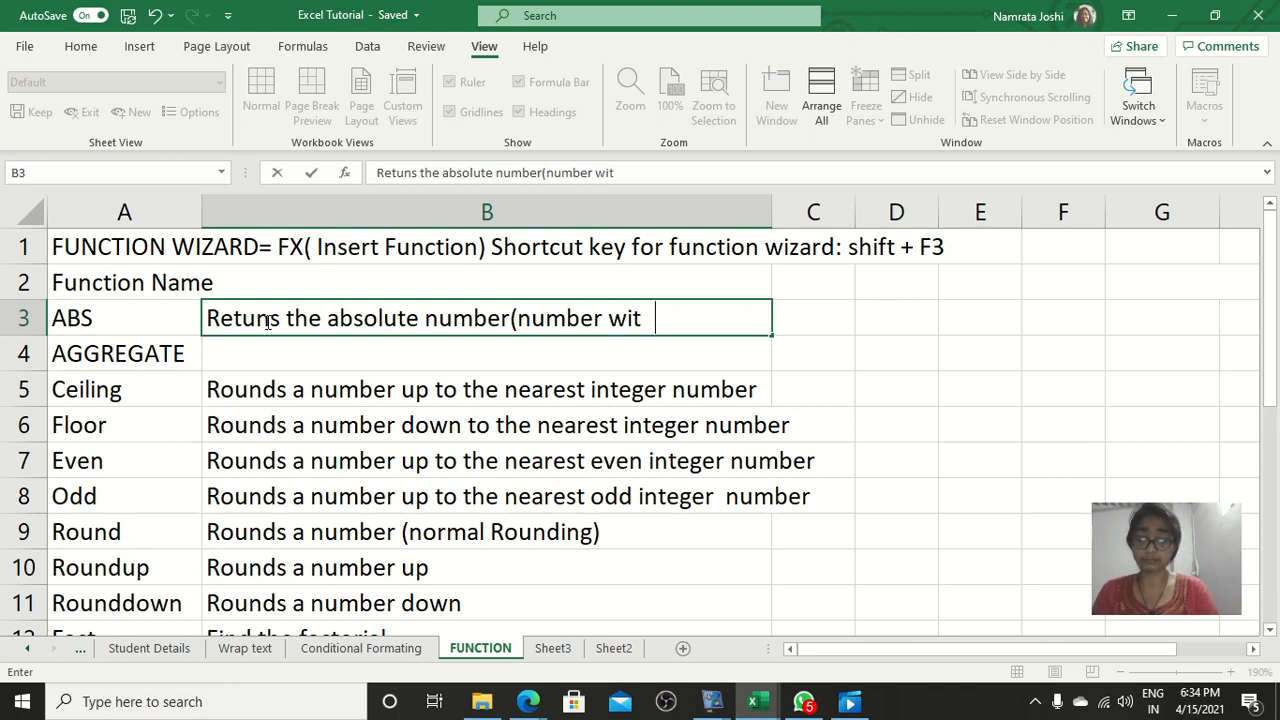
text(hout its )
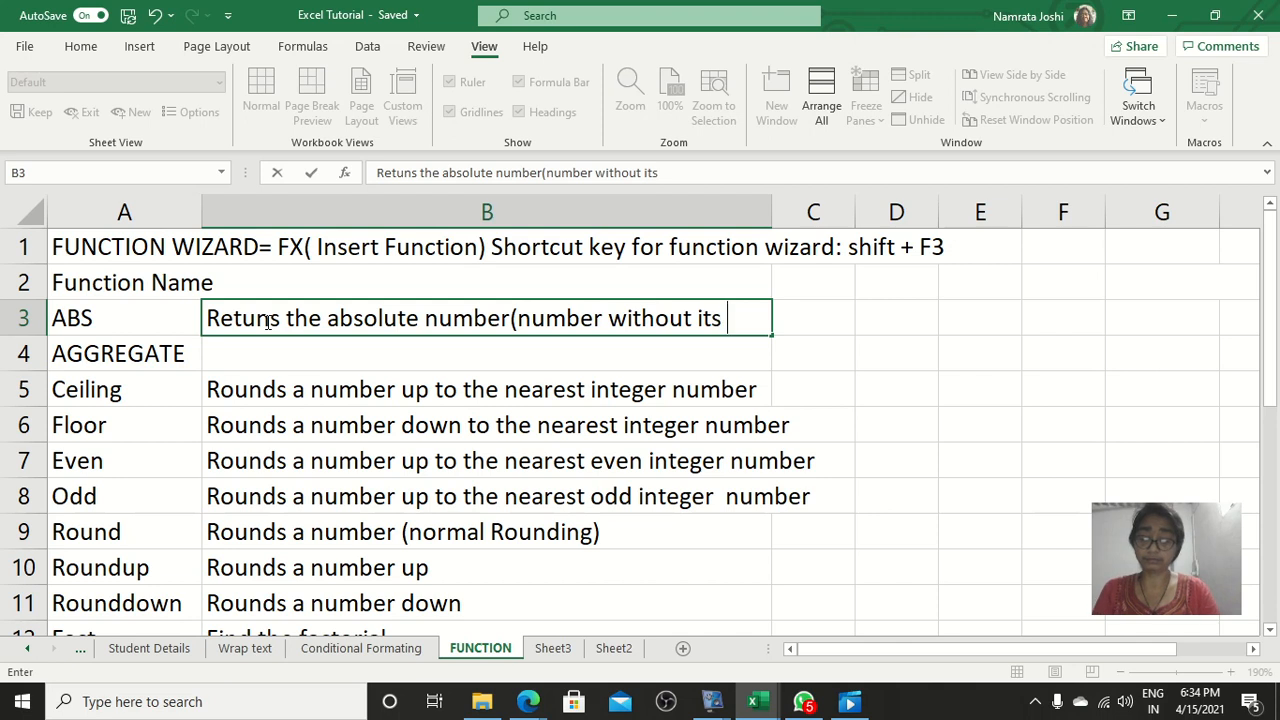
text(sign))
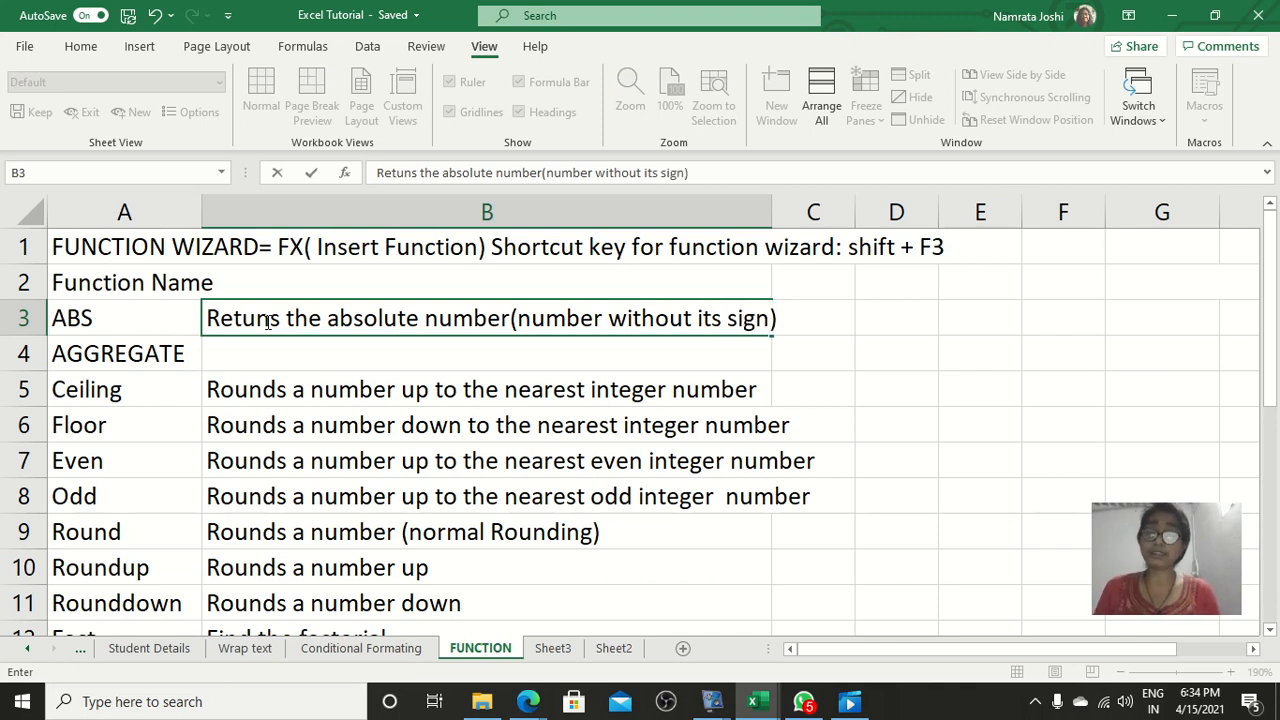
key(Tab)
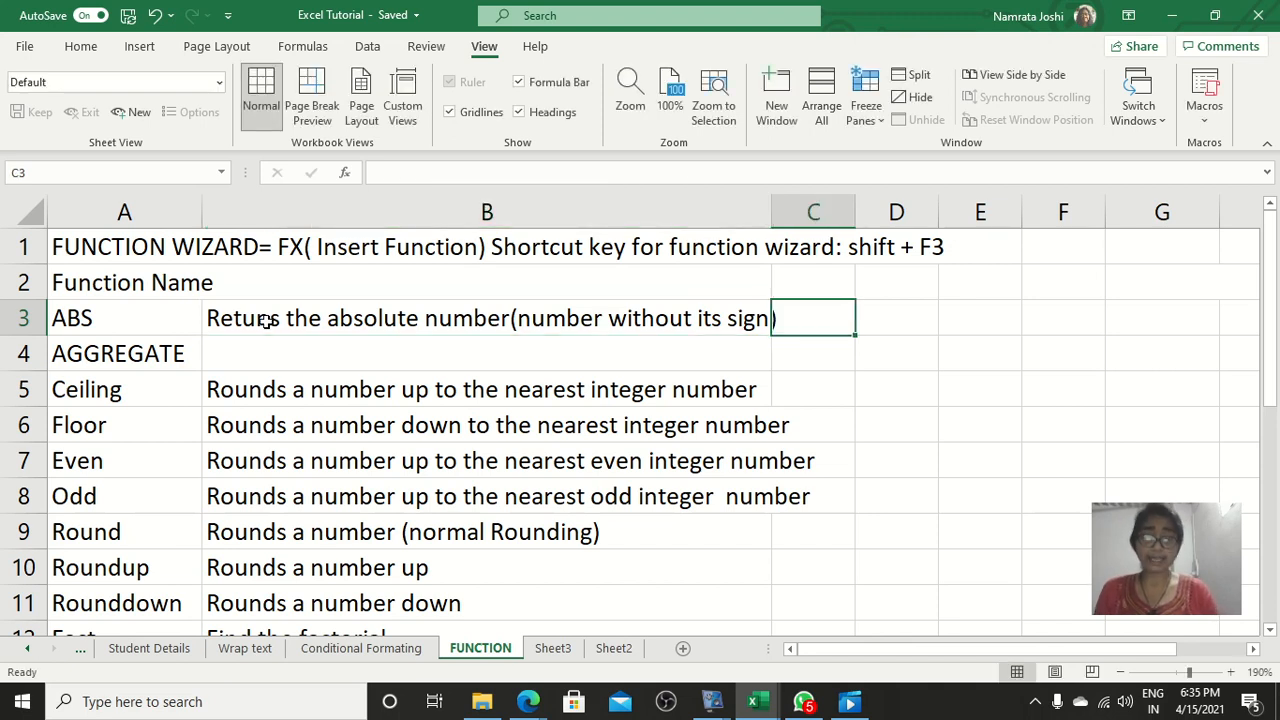
key(Down)
key(Up)
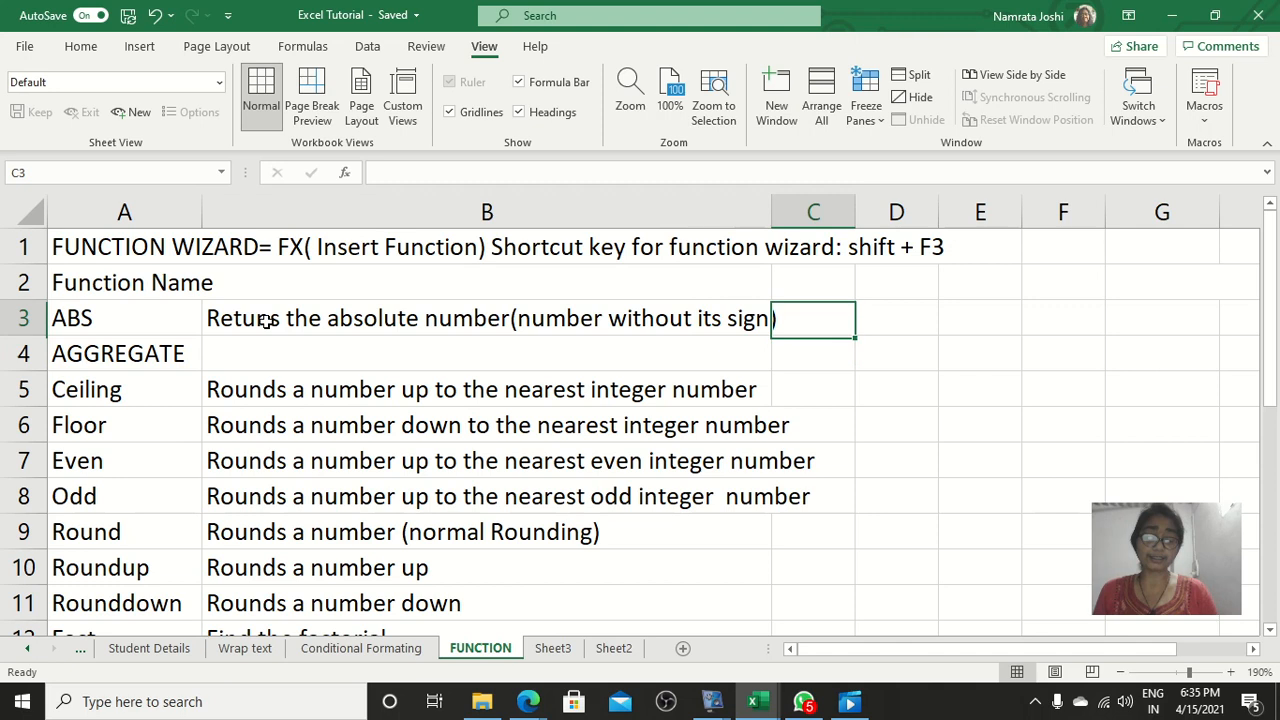
Enter the sample values 10 in cell D3 and -10 in cell E3.
click(901, 324)
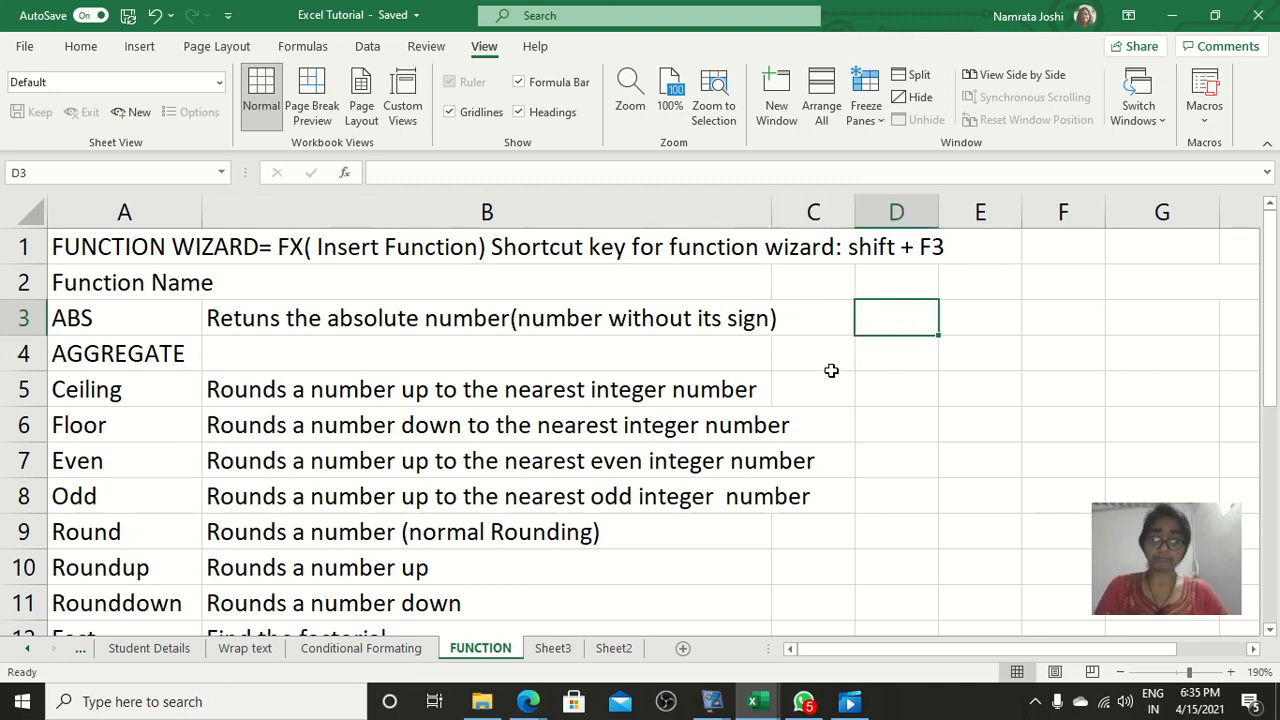
text(10)
key(Return)
key(Return)
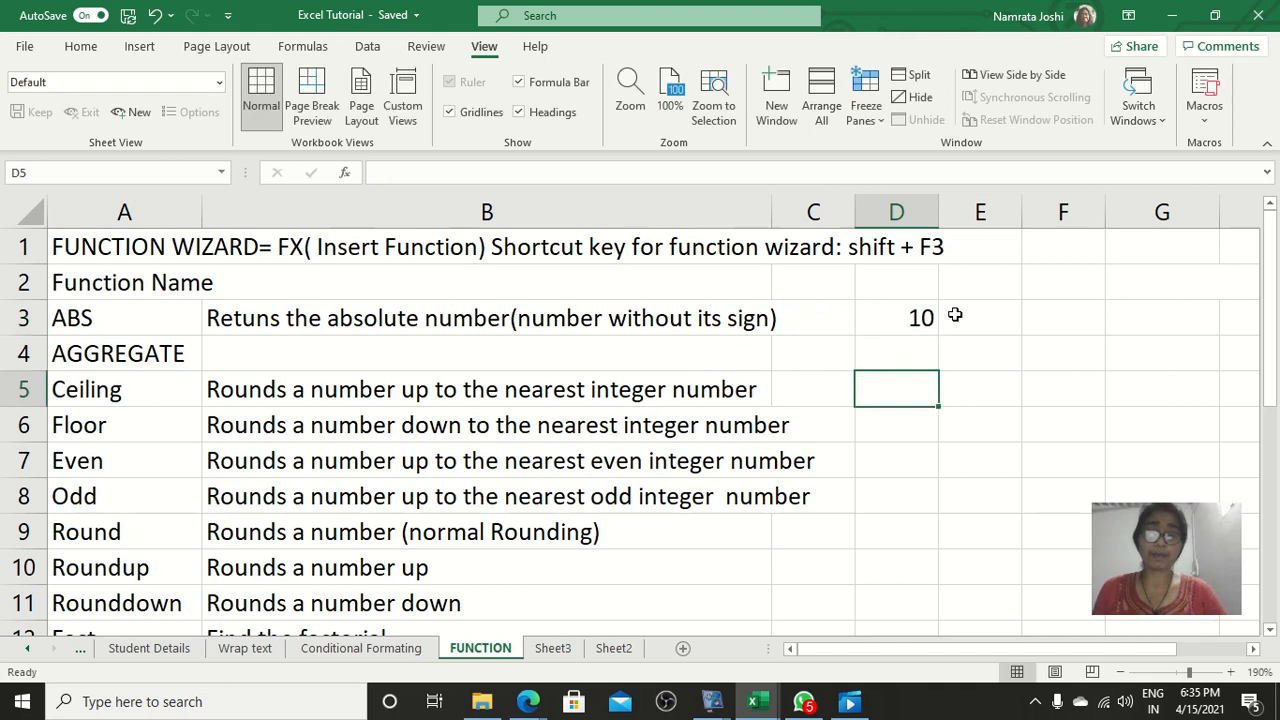
click(955, 315)
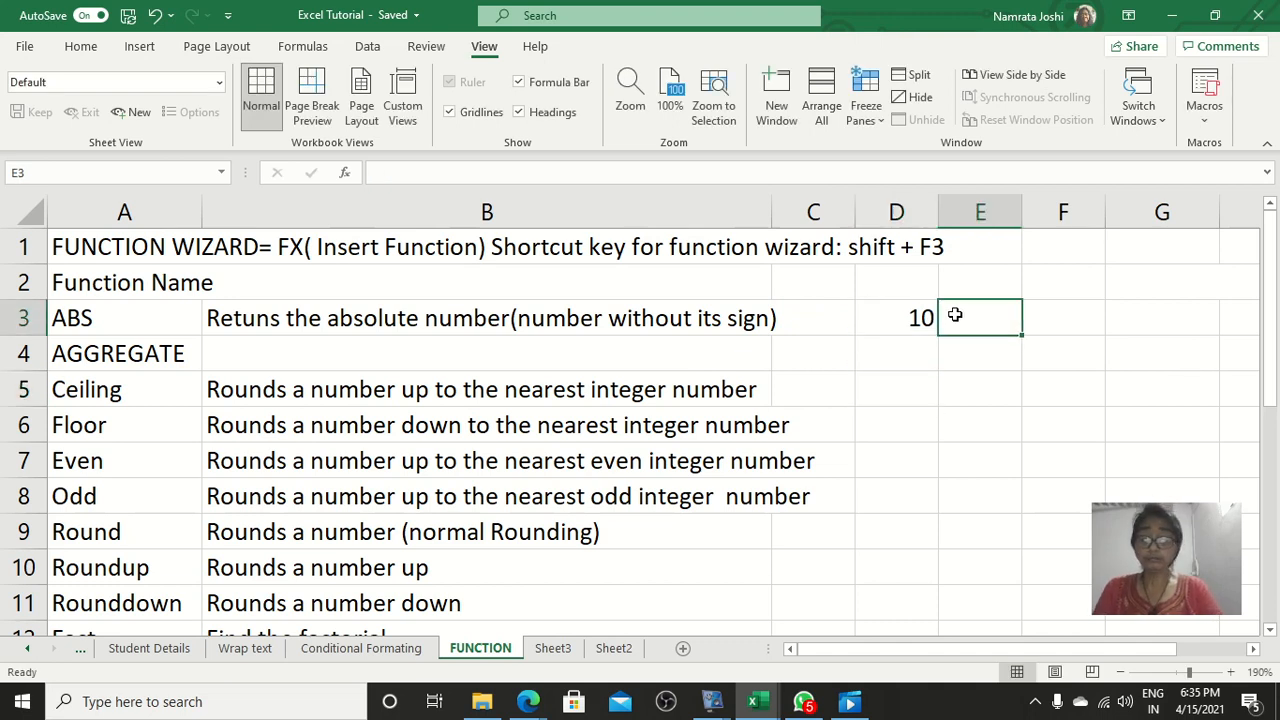
text(-10)
key(Tab)
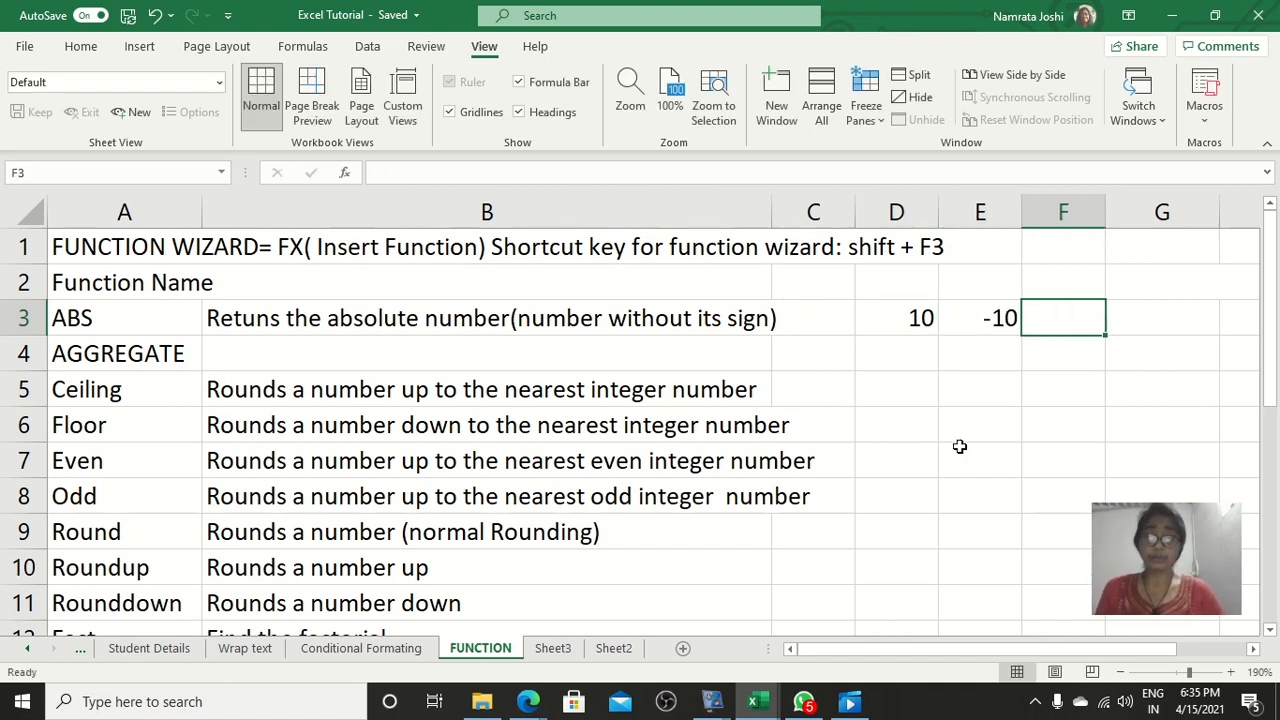
Insert the ABS function from the Math & Trig category into cell F3, with D3 as its Number argument.
click(345, 175)
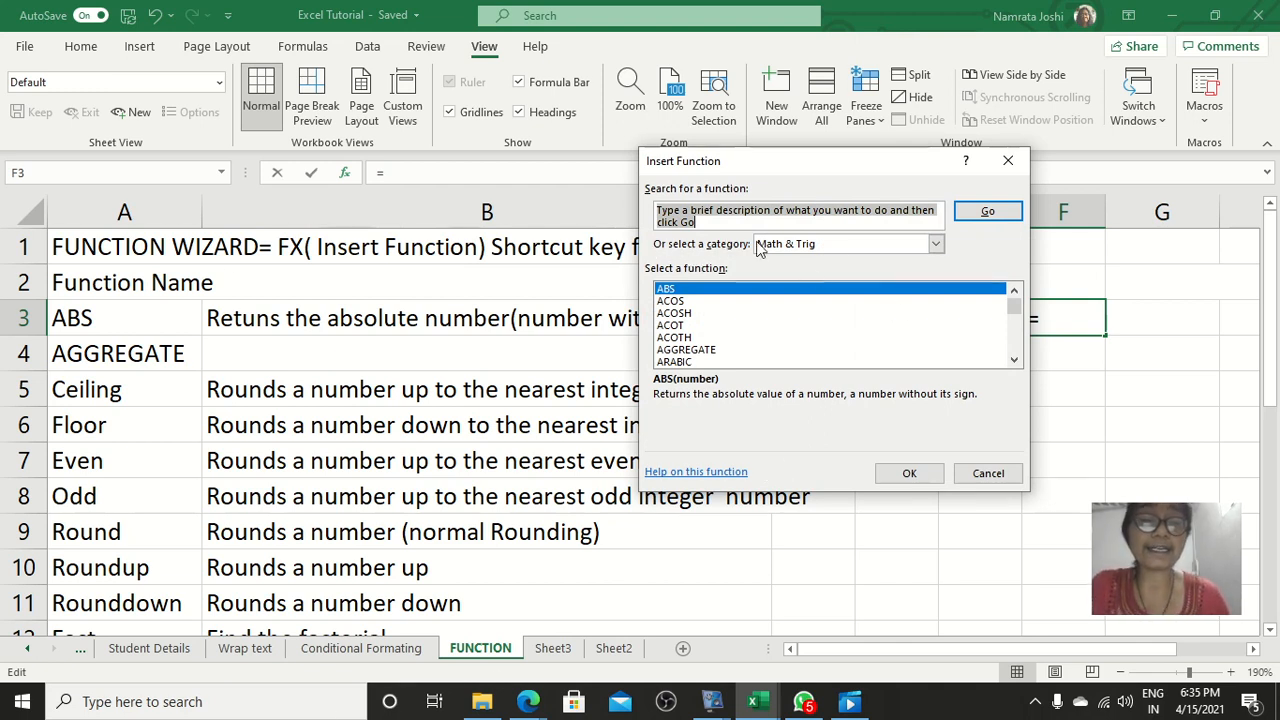
click(937, 248)
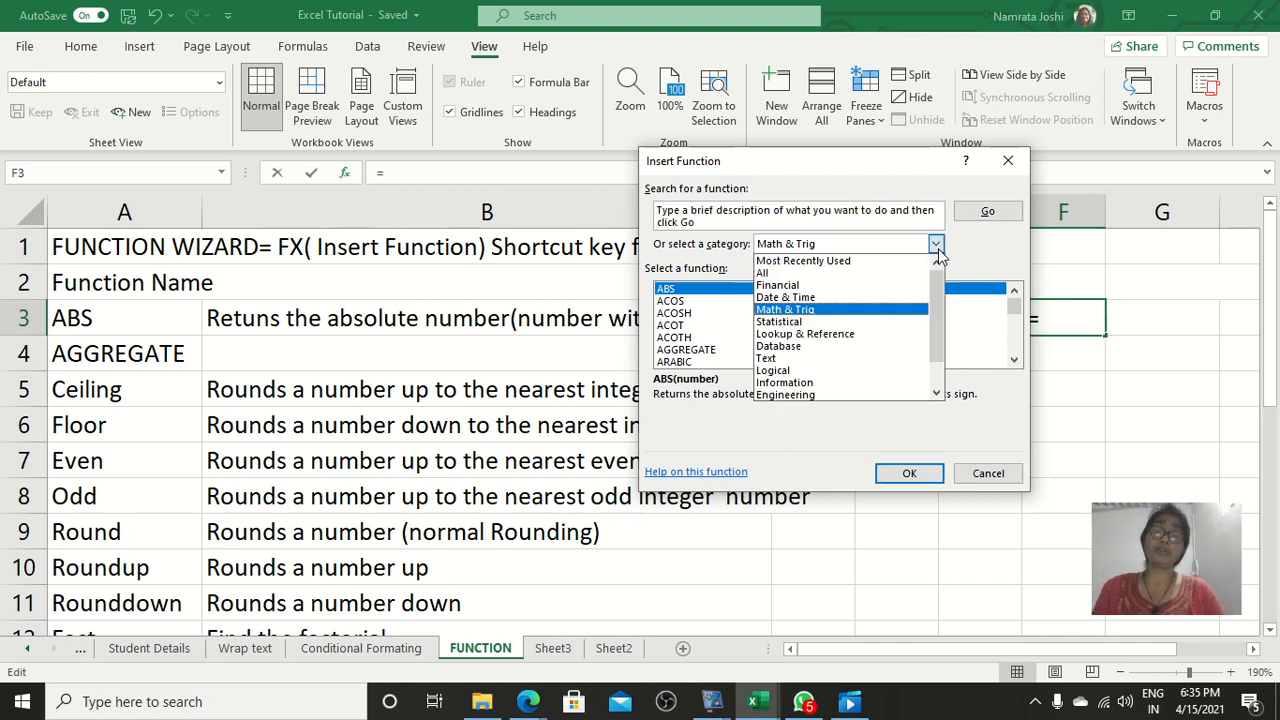
click(775, 312)
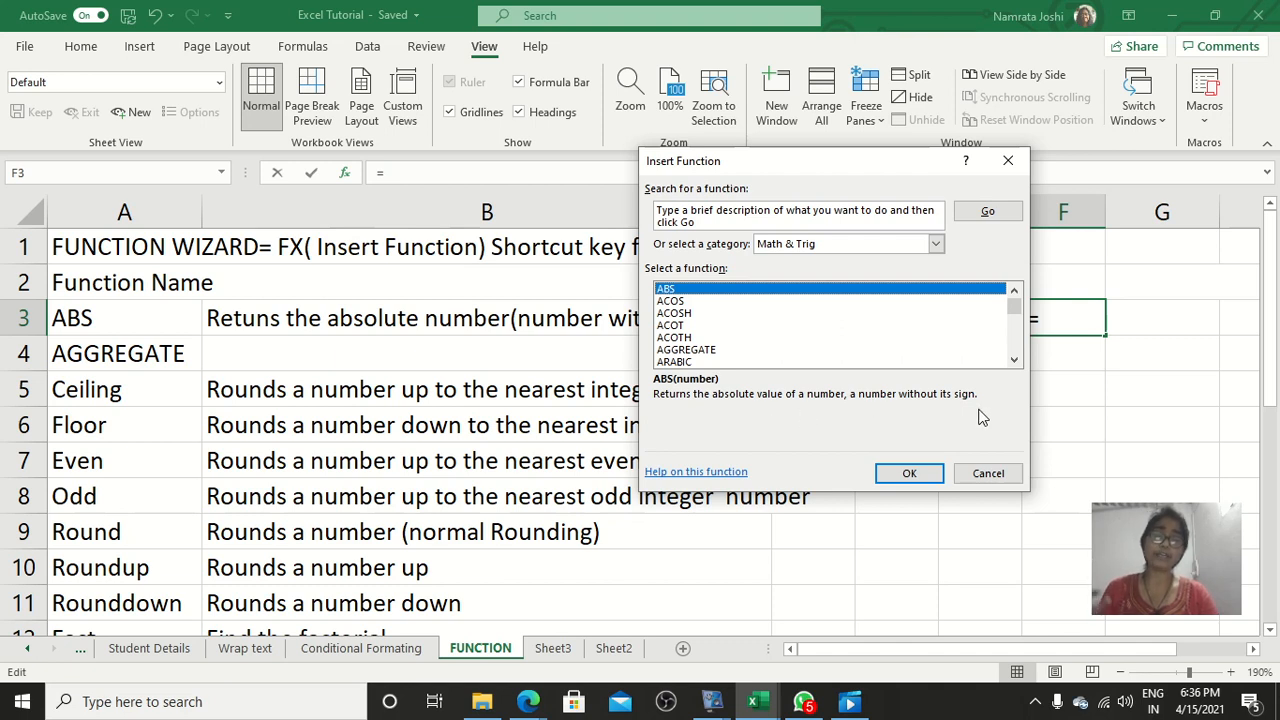
click(910, 473)
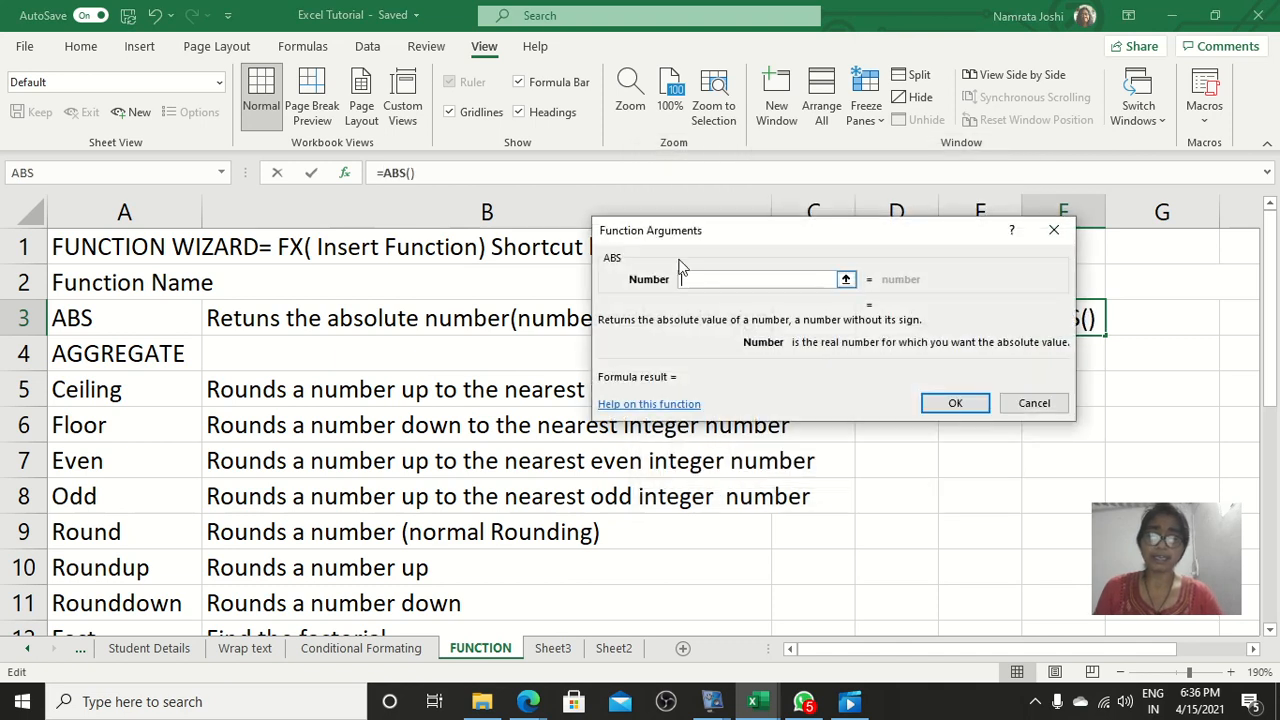
drag(646, 238, 533, 238)
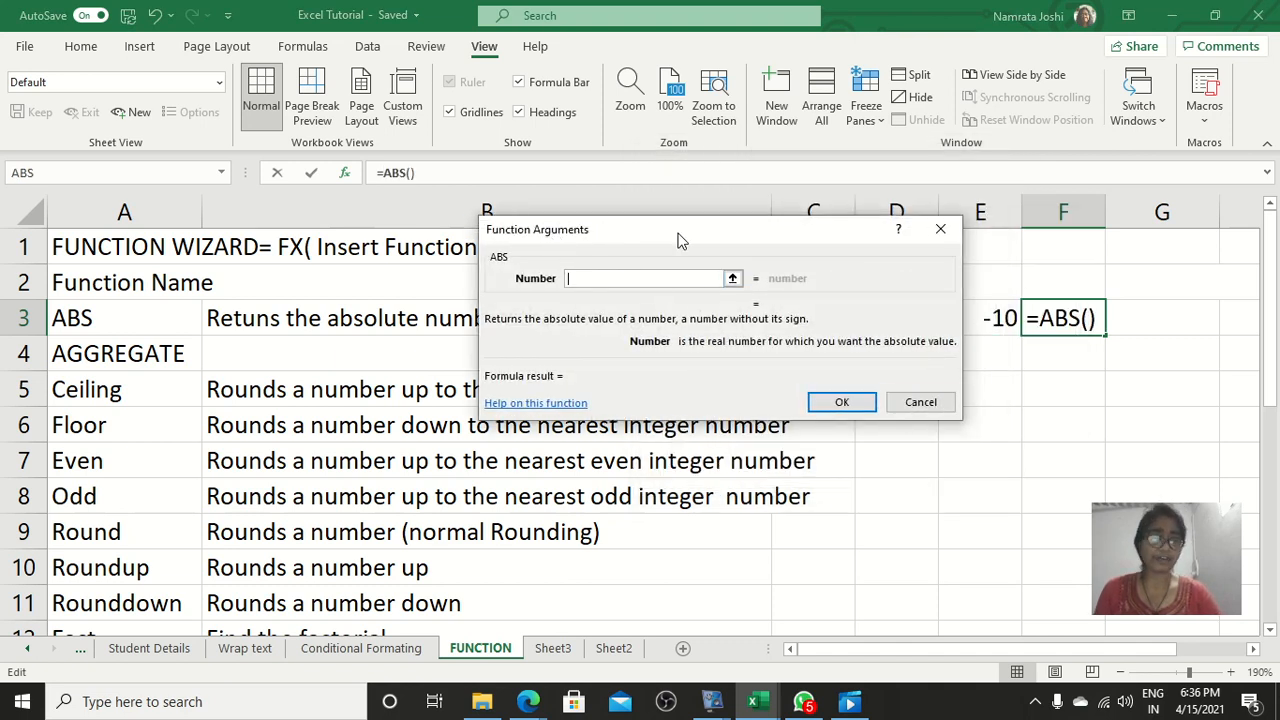
drag(680, 237, 434, 120)
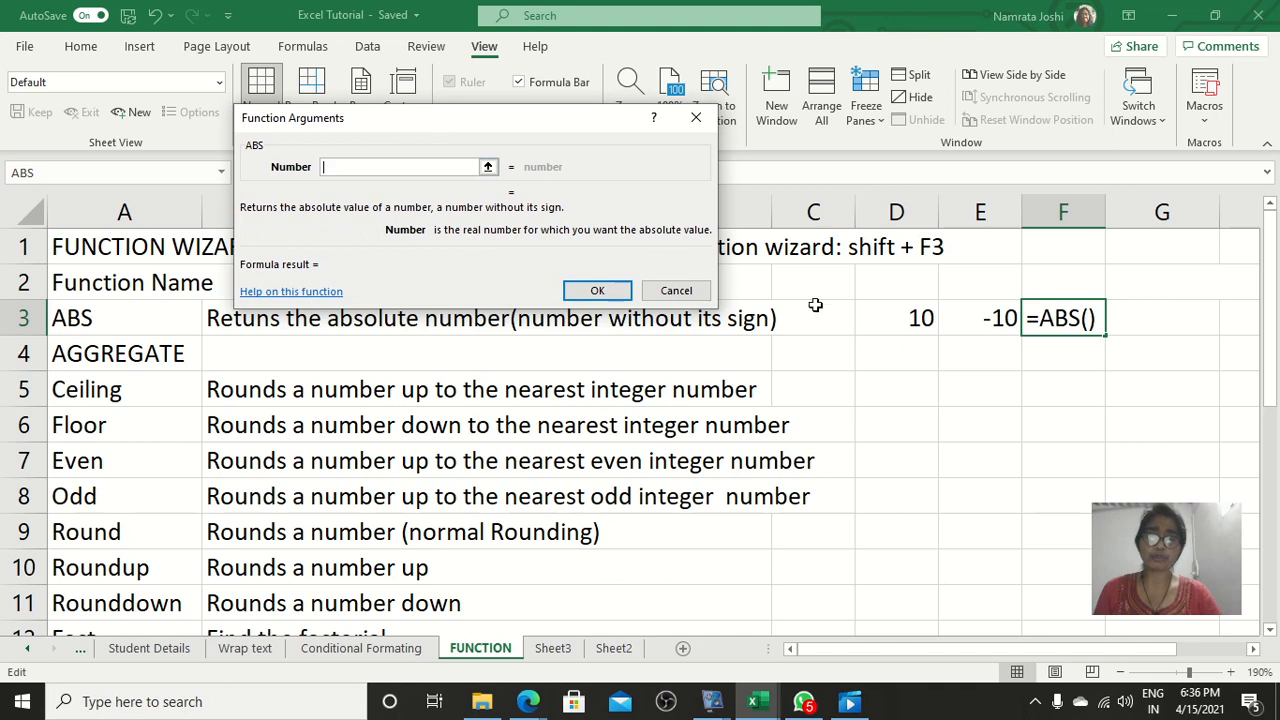
click(880, 317)
click(597, 291)
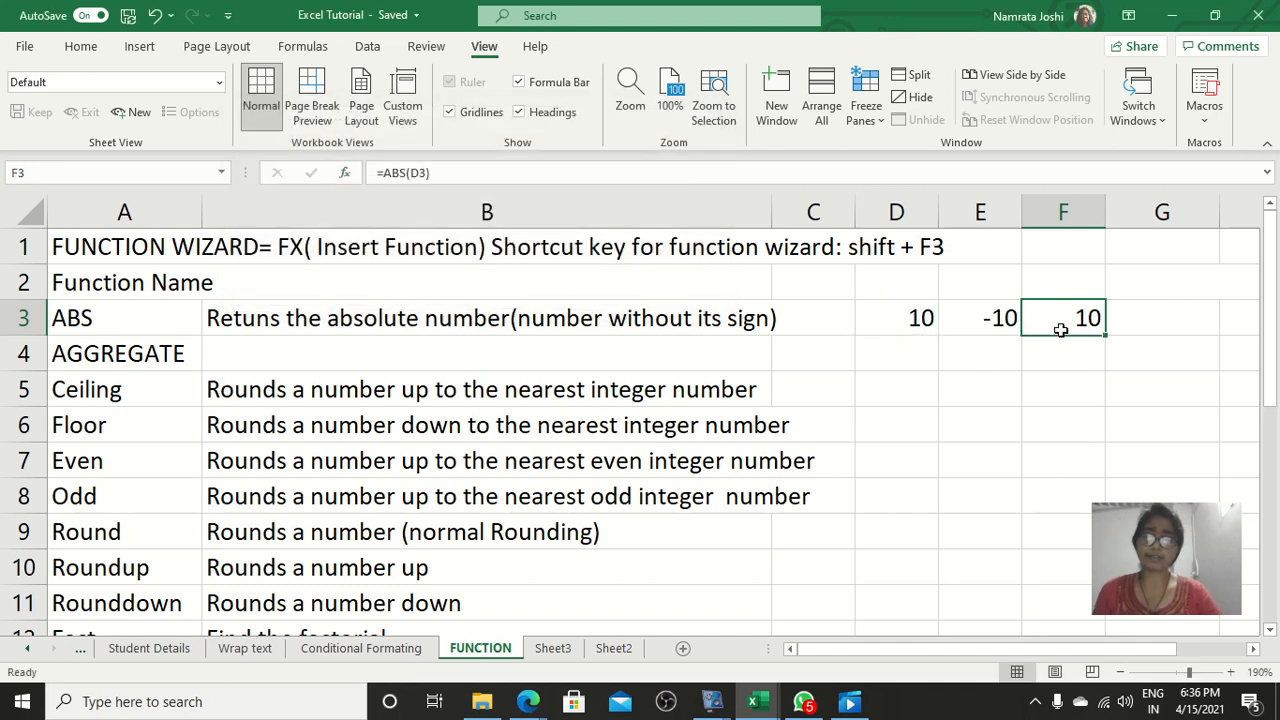
Insert the ABS function into cell G3 with E3 as its Number argument.
click(1137, 323)
click(340, 175)
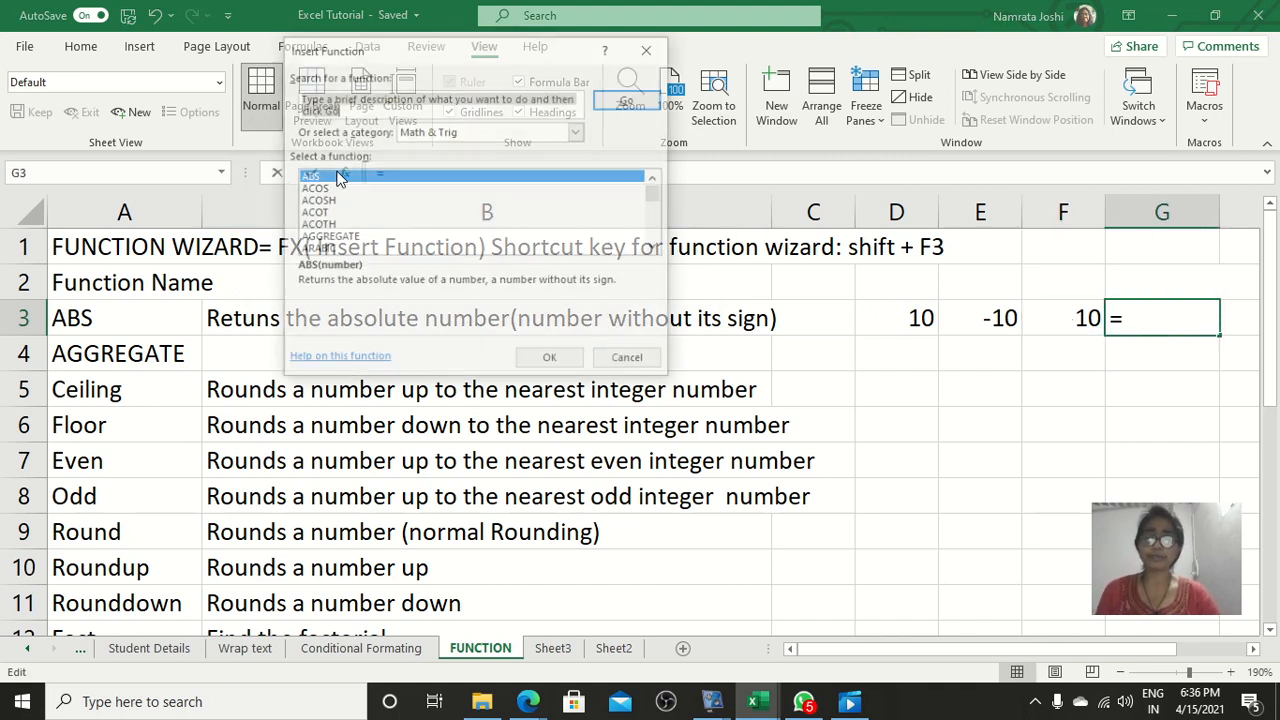
click(556, 364)
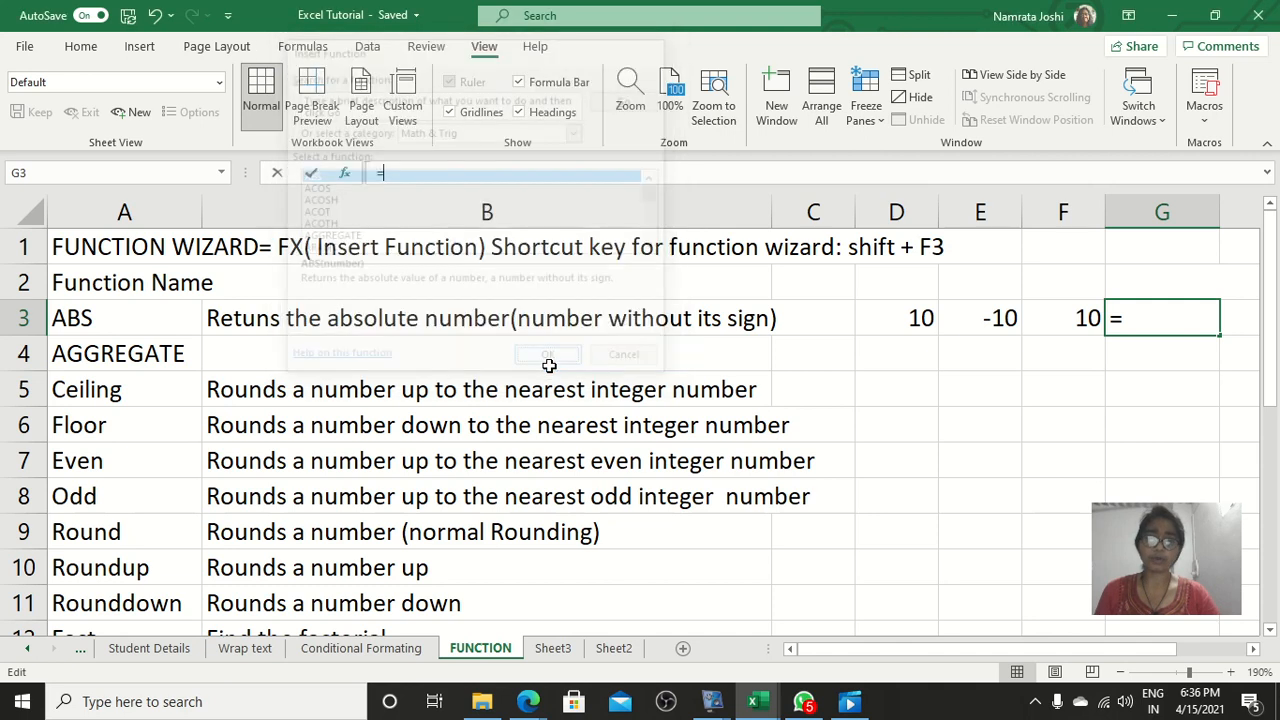
click(970, 318)
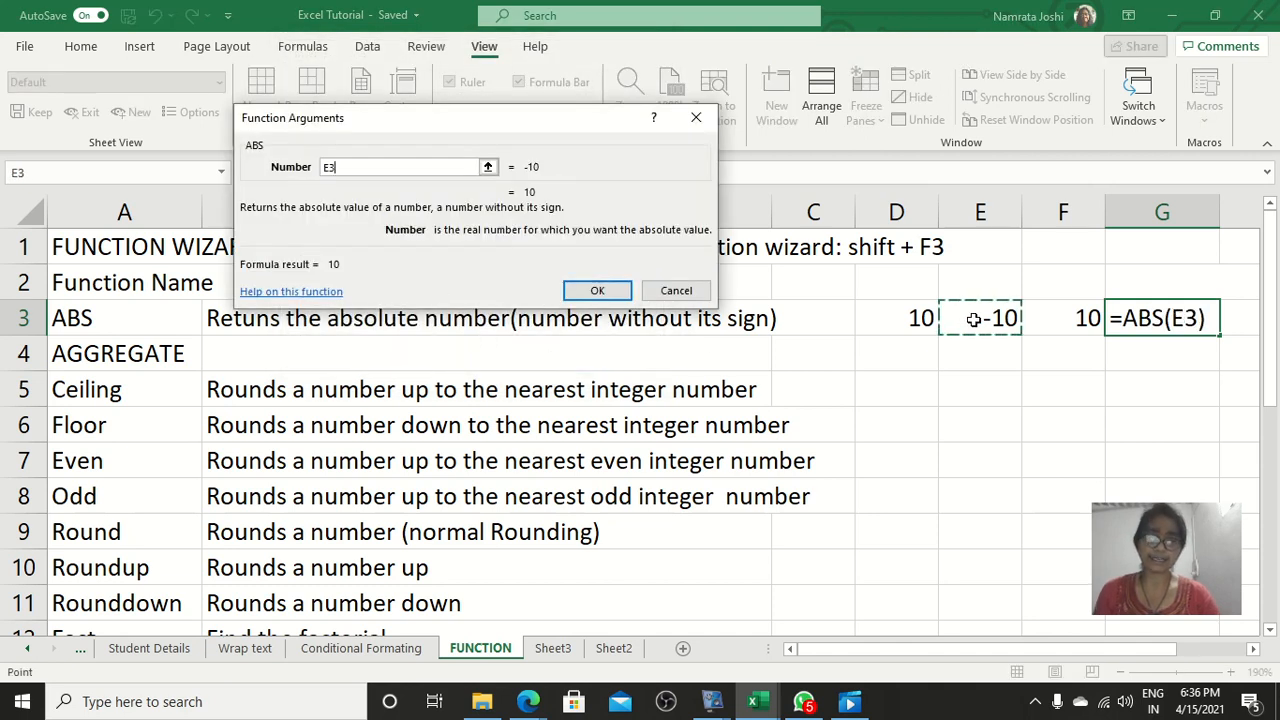
click(592, 290)
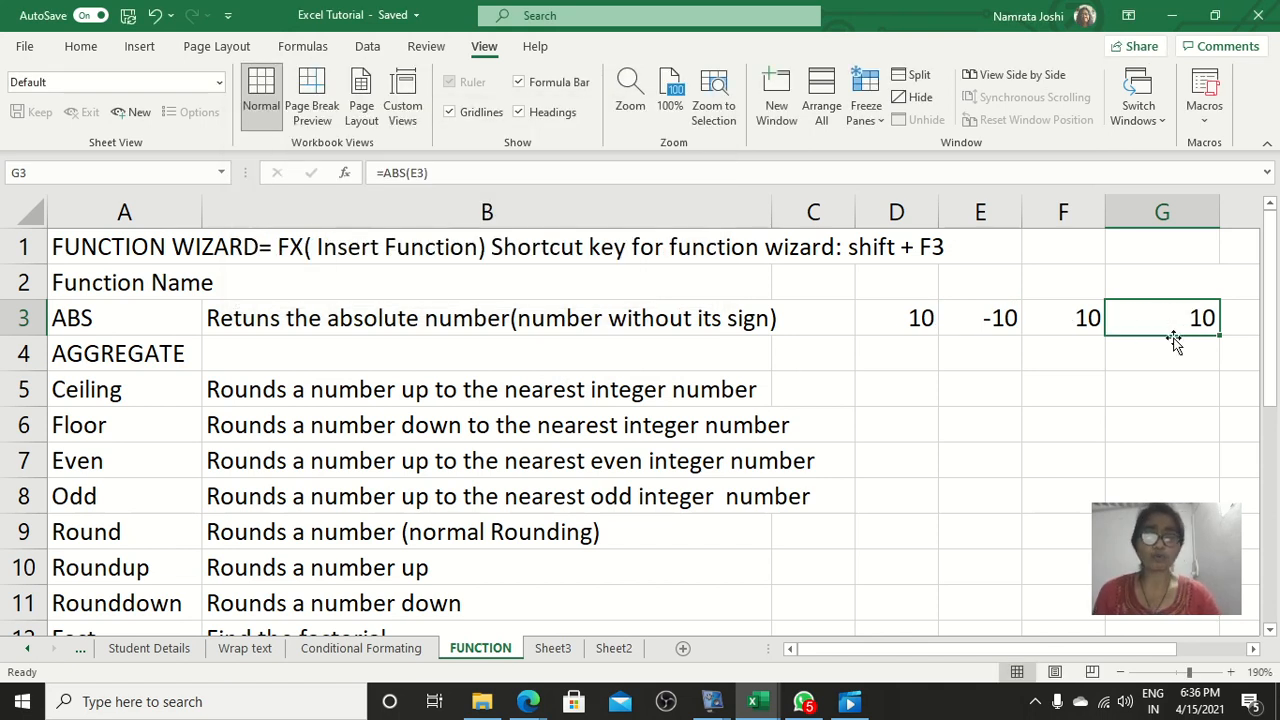
click(983, 318)
click(1209, 320)
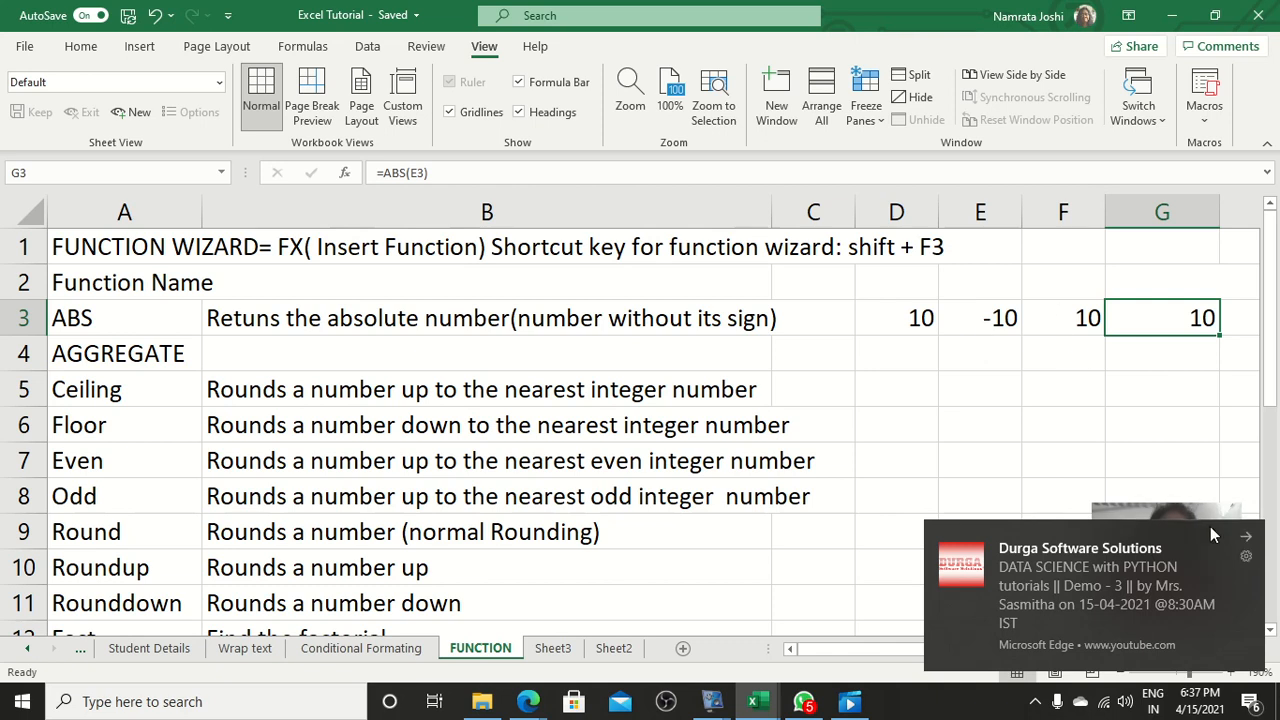
click(1246, 535)
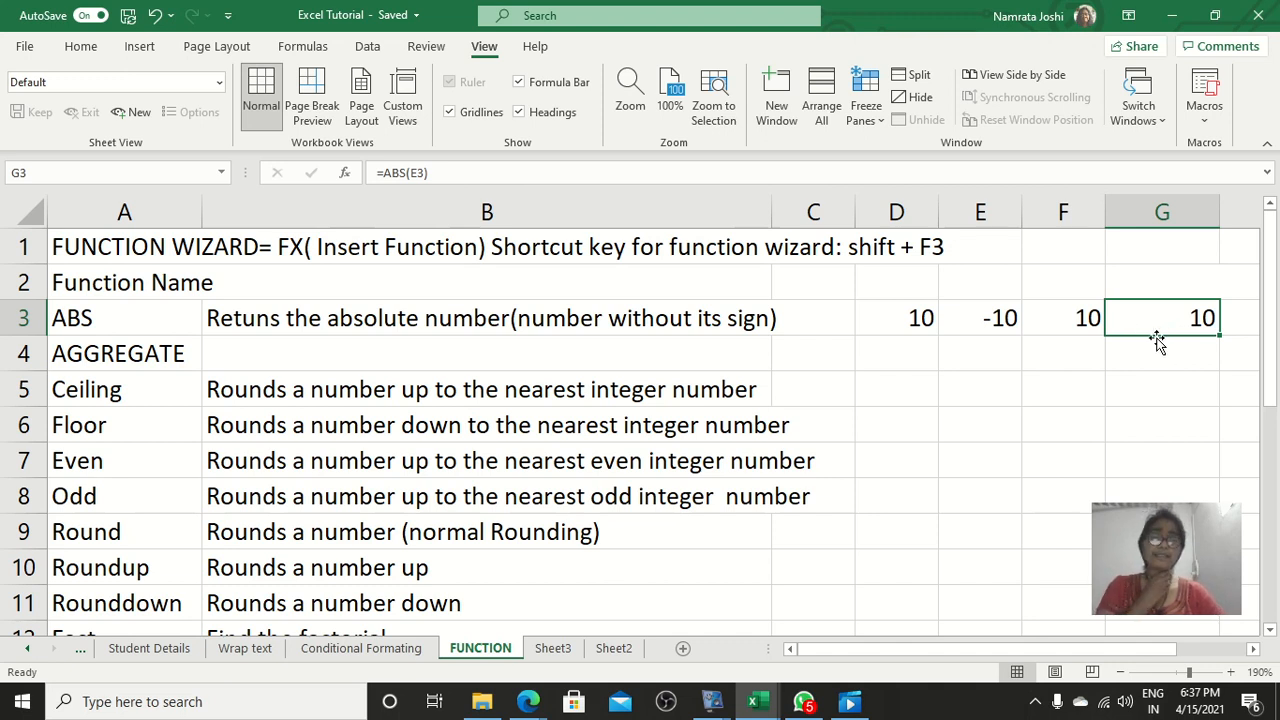
Replace the ABS formula in cell F3 with the subtraction formula =D3-E3.
click(1061, 322)
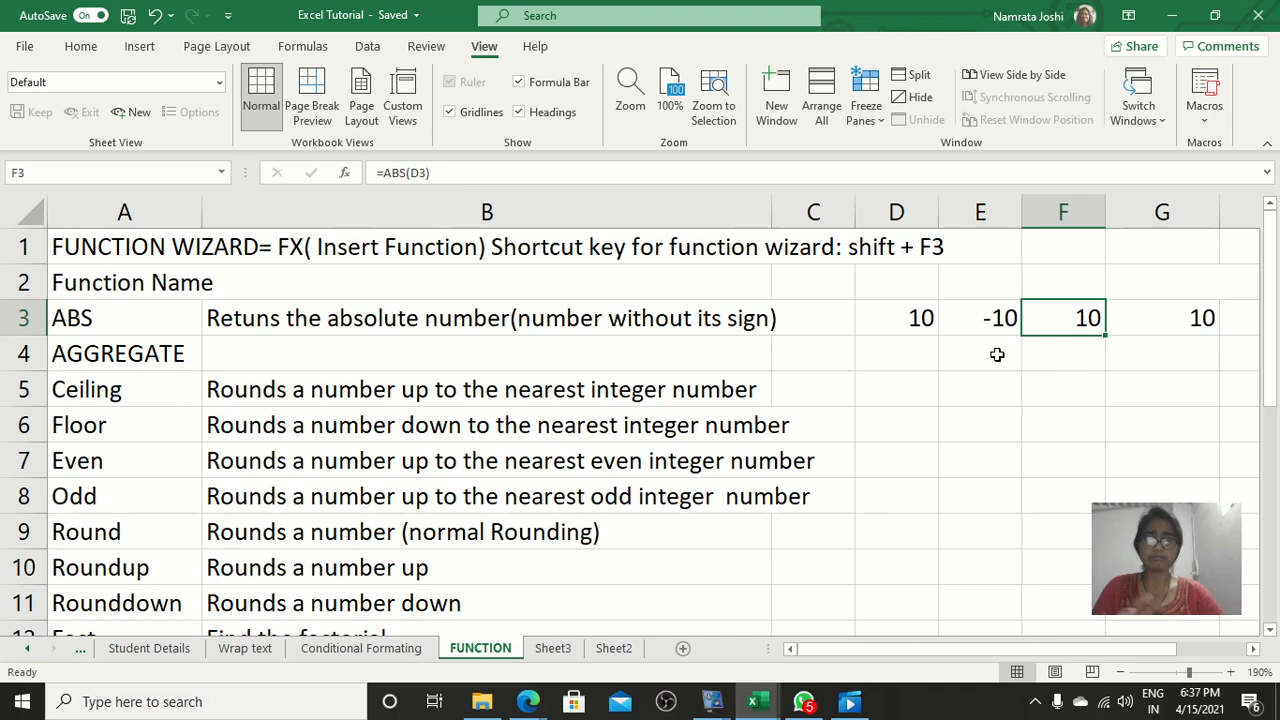
key(F2)
key(BackSpace)
key(BackSpace)
key(BackSpace)
key(BackSpace)
key(BackSpace)
key(BackSpace)
key(BackSpace)
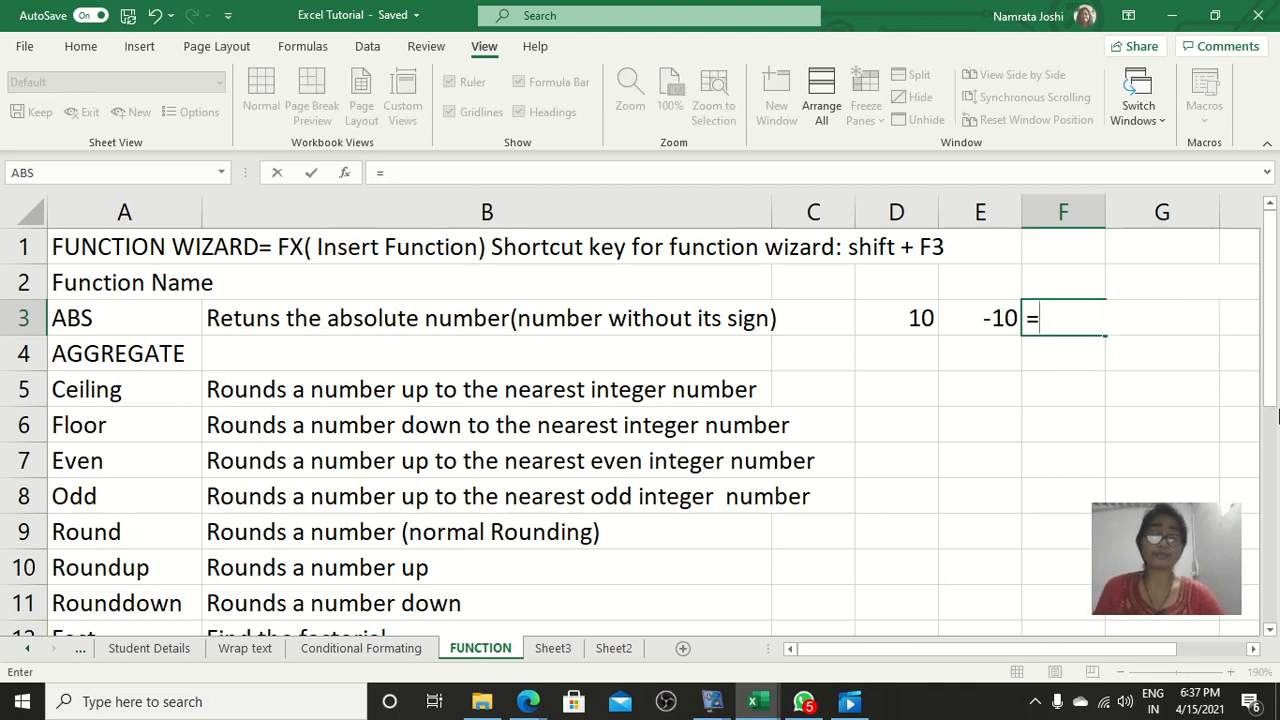
click(914, 316)
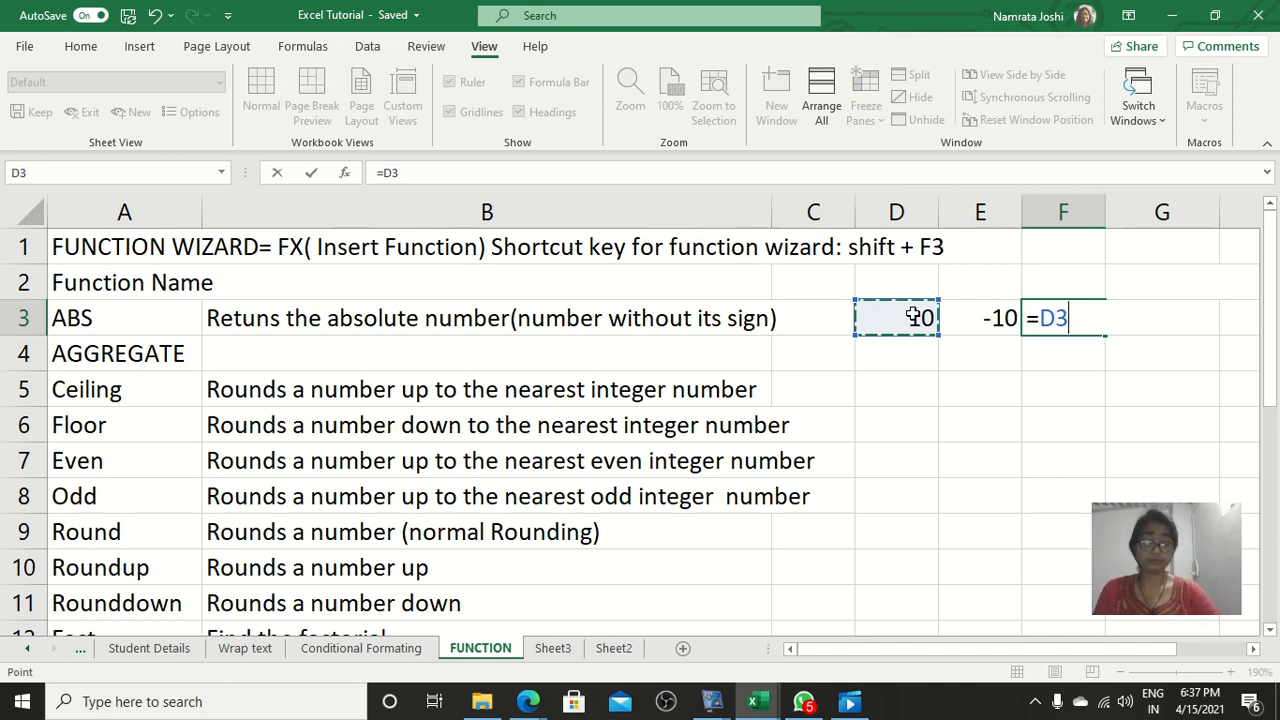
text(-)
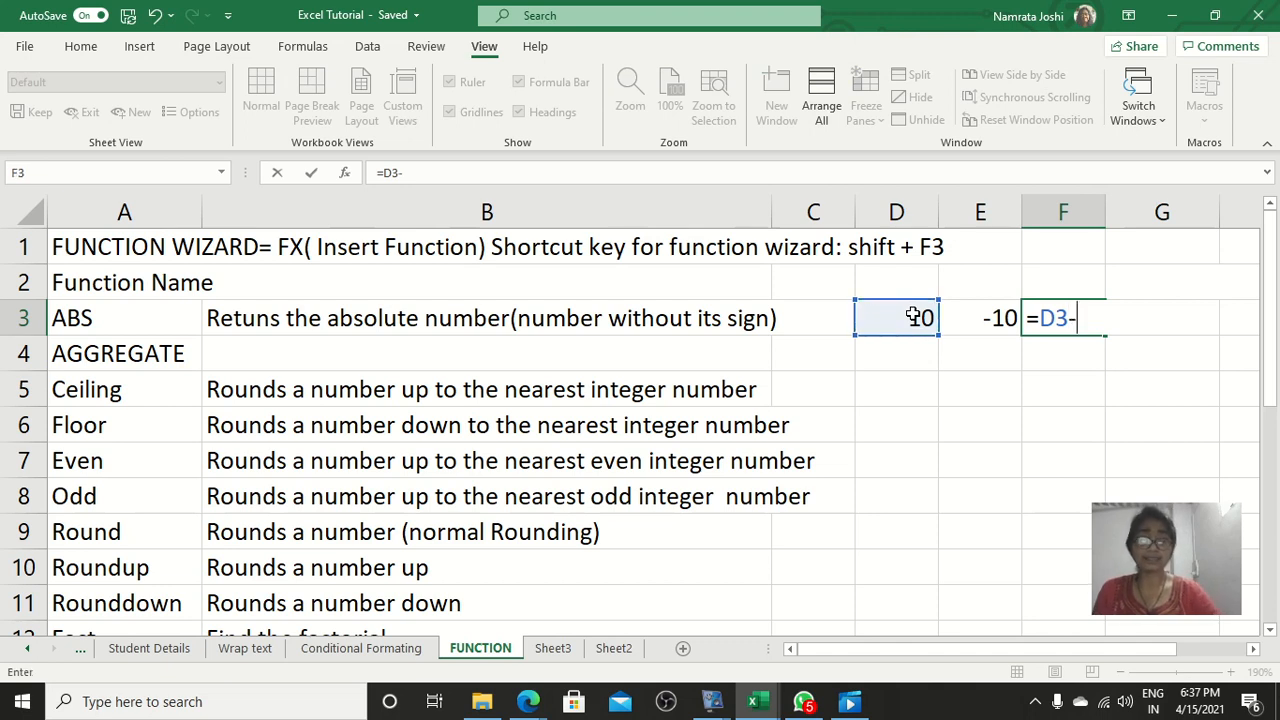
click(990, 318)
key(Return)
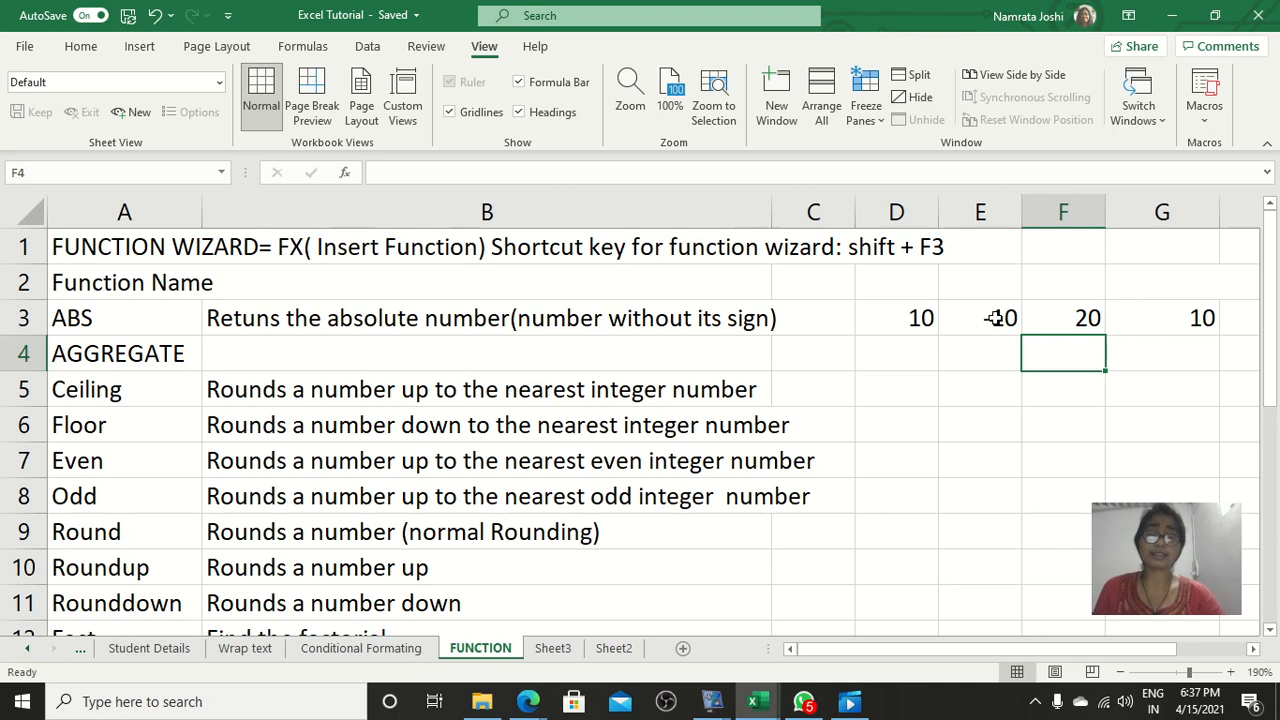
click(1058, 318)
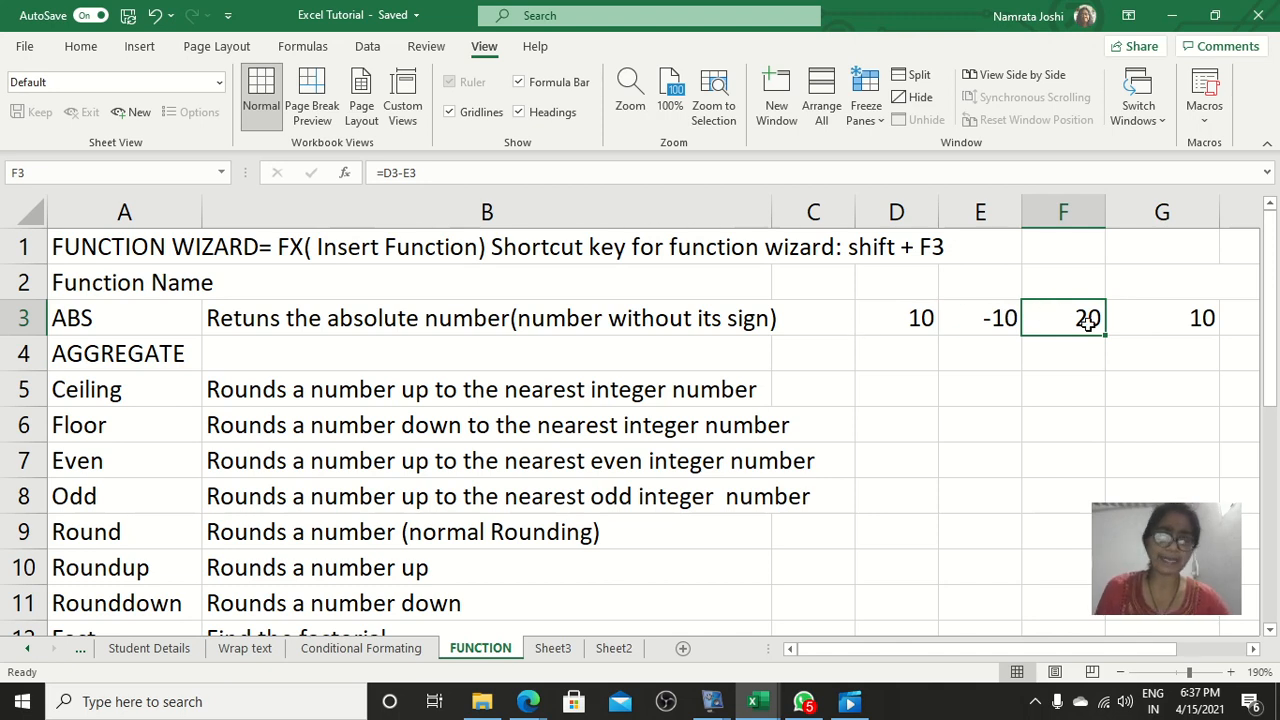
Test the subtraction by setting cell E3 to 5 and then to 15.
click(898, 320)
click(983, 318)
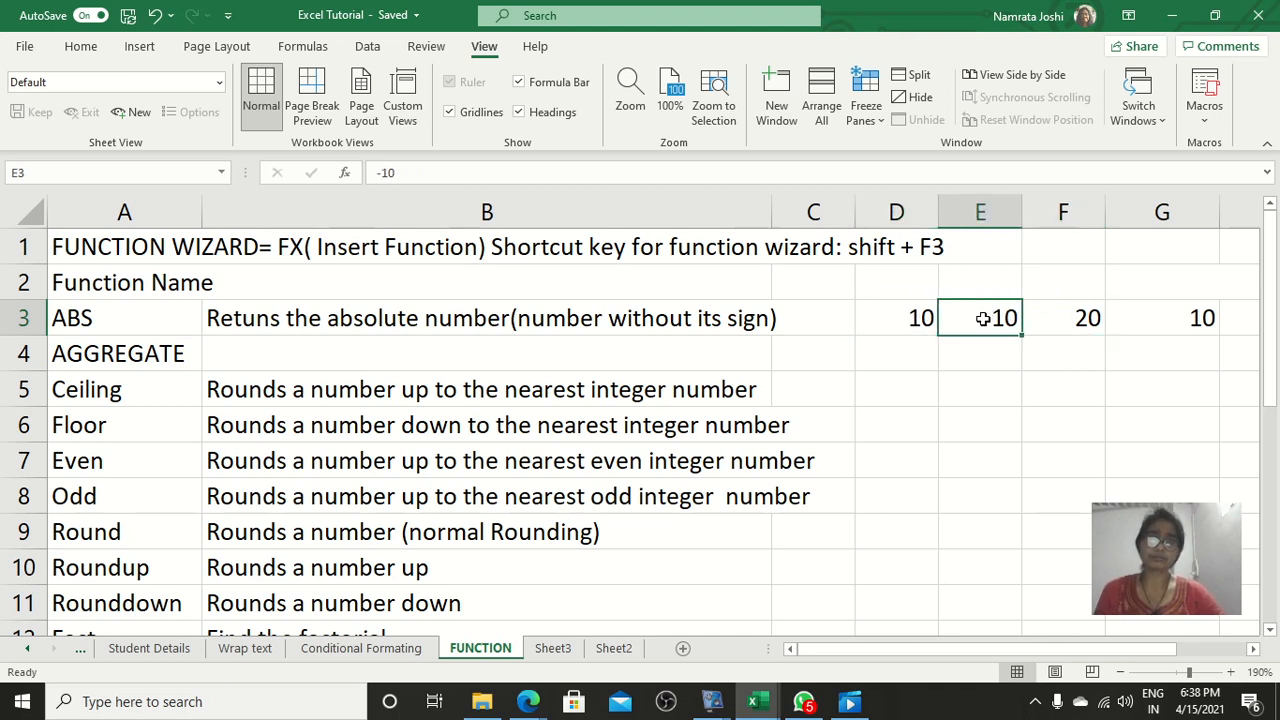
click(889, 318)
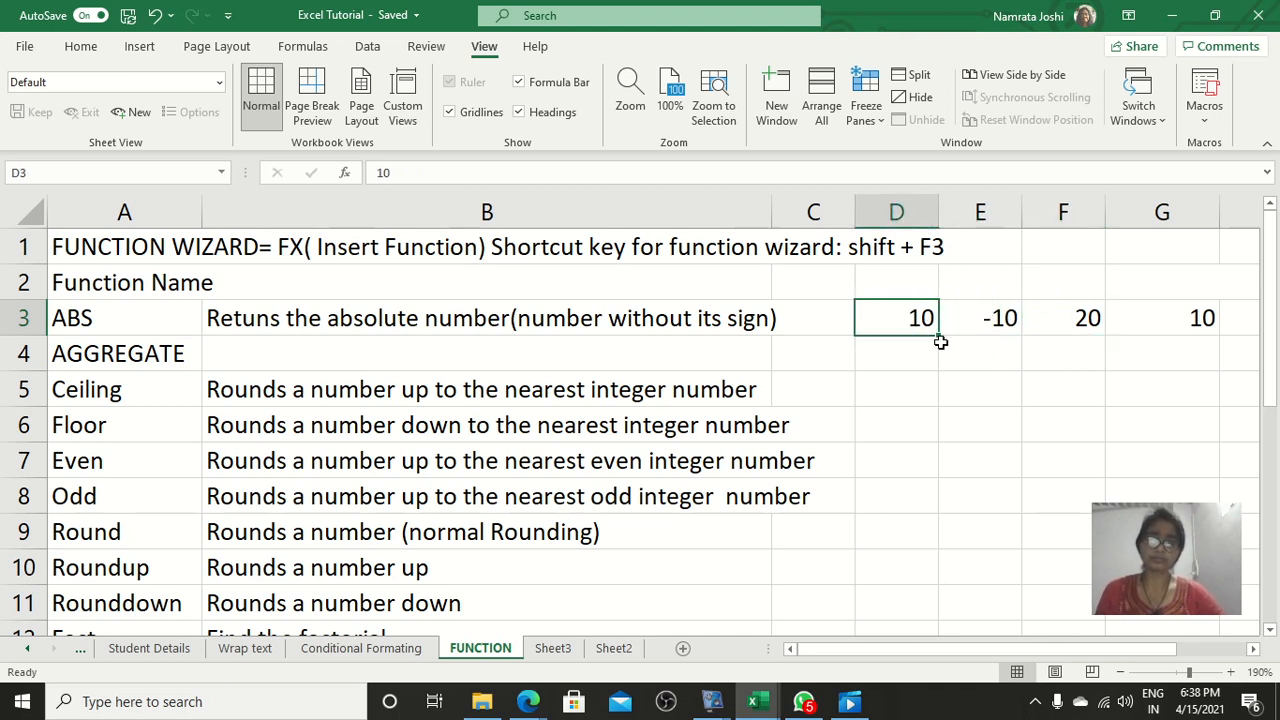
click(999, 318)
text(5)
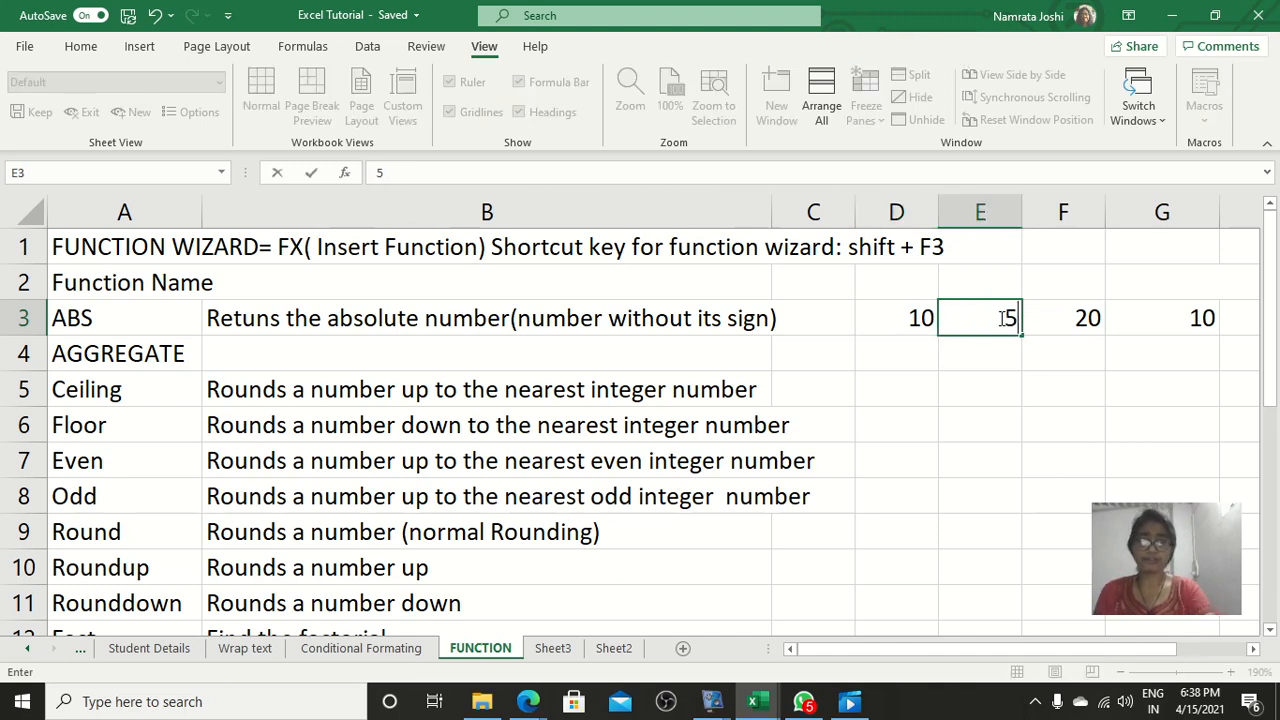
key(Return)
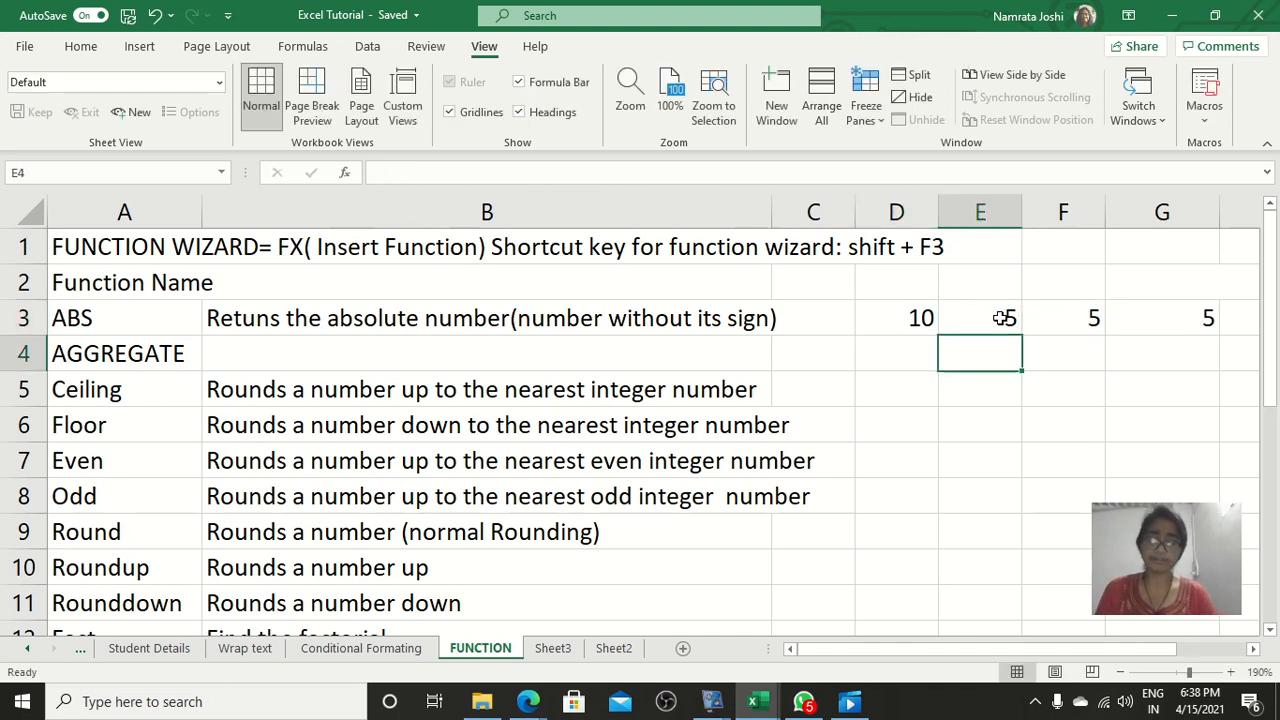
click(1002, 318)
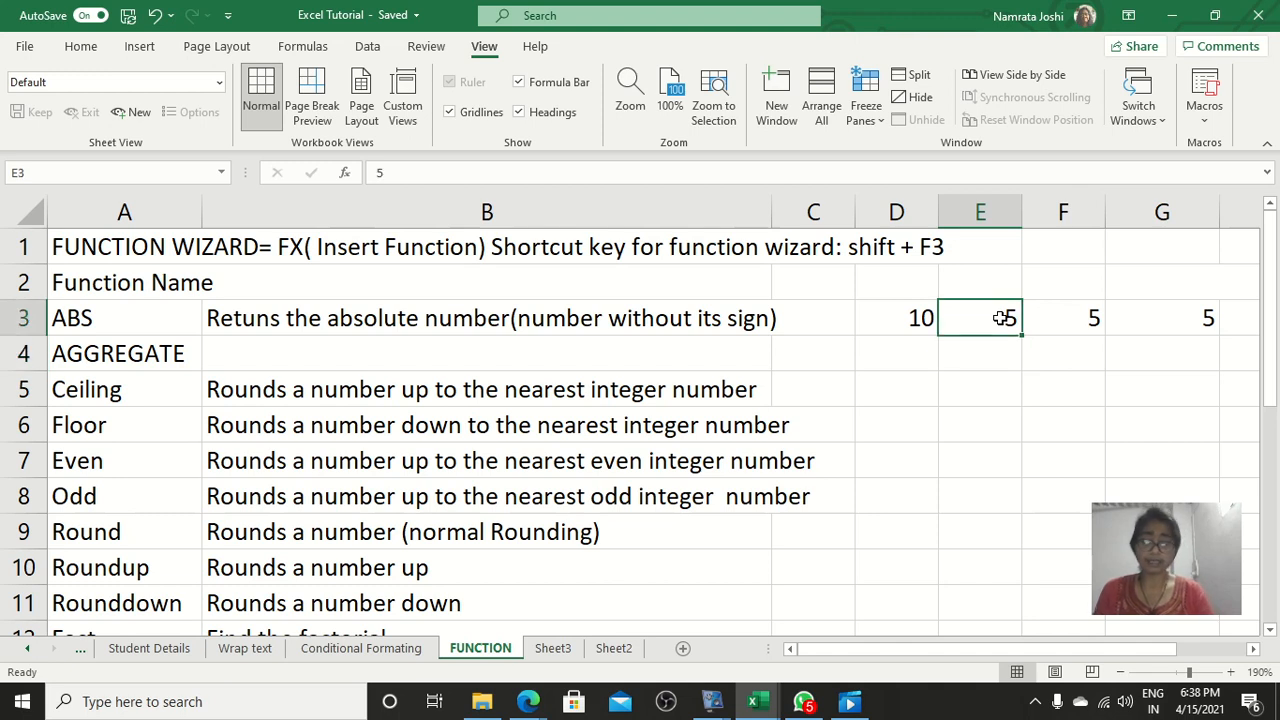
text(15)
key(Return)
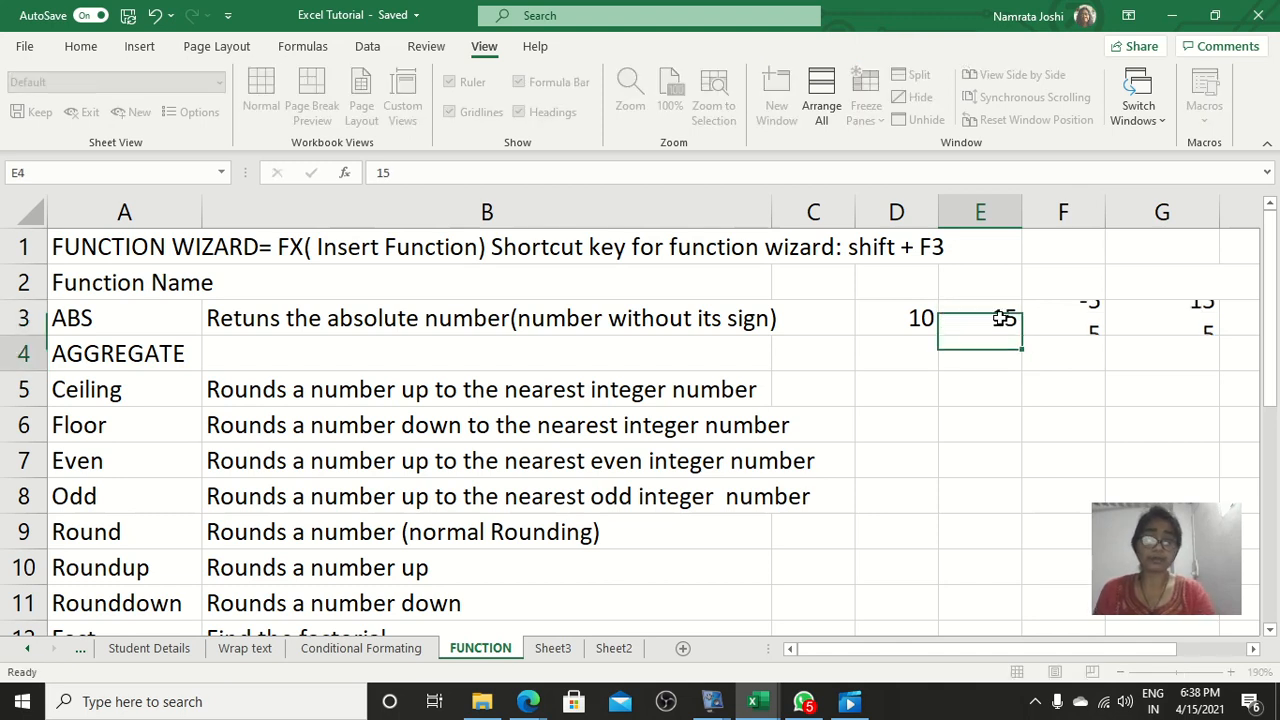
click(1075, 318)
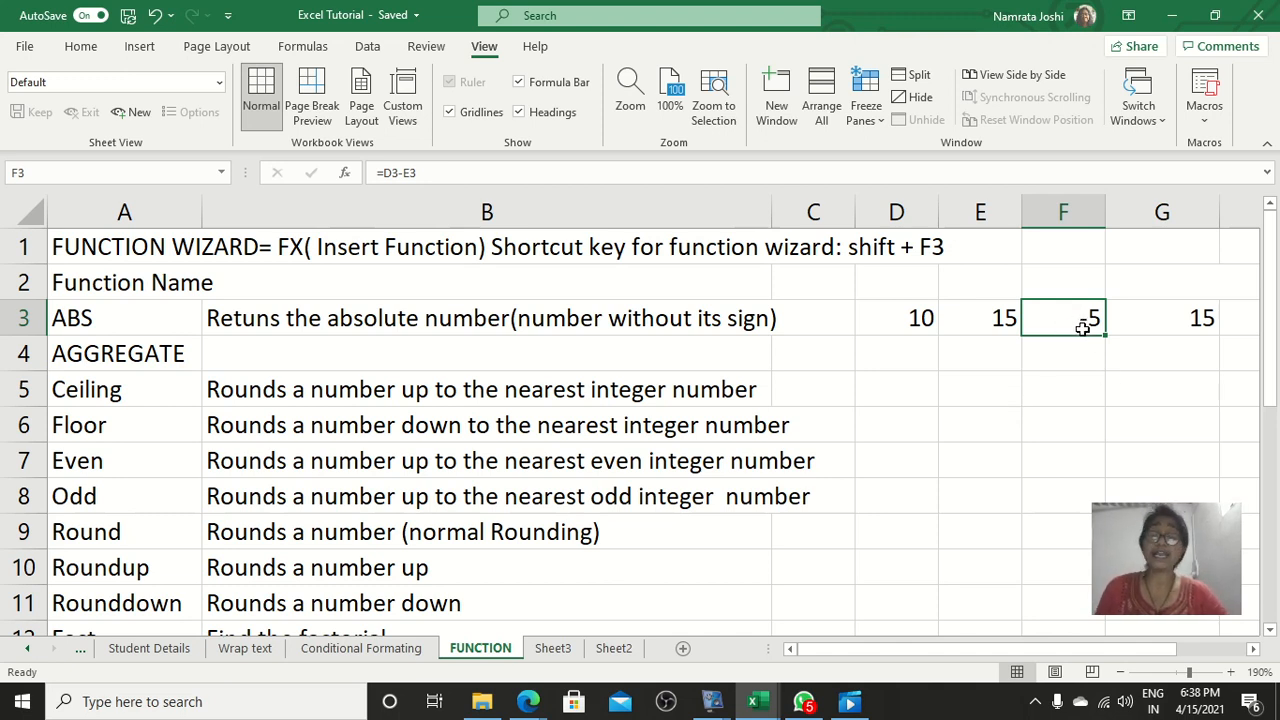
Clear the ABS formula from cell G3.
click(1197, 312)
key(Delete)
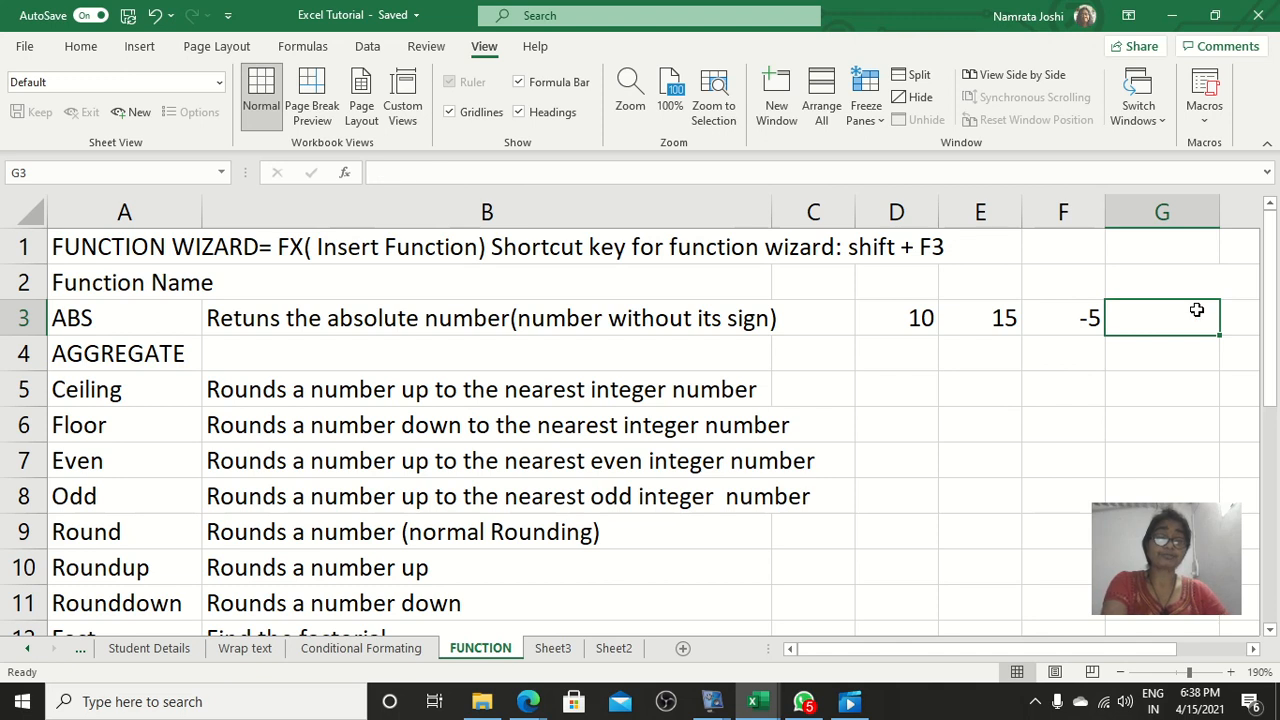
click(986, 358)
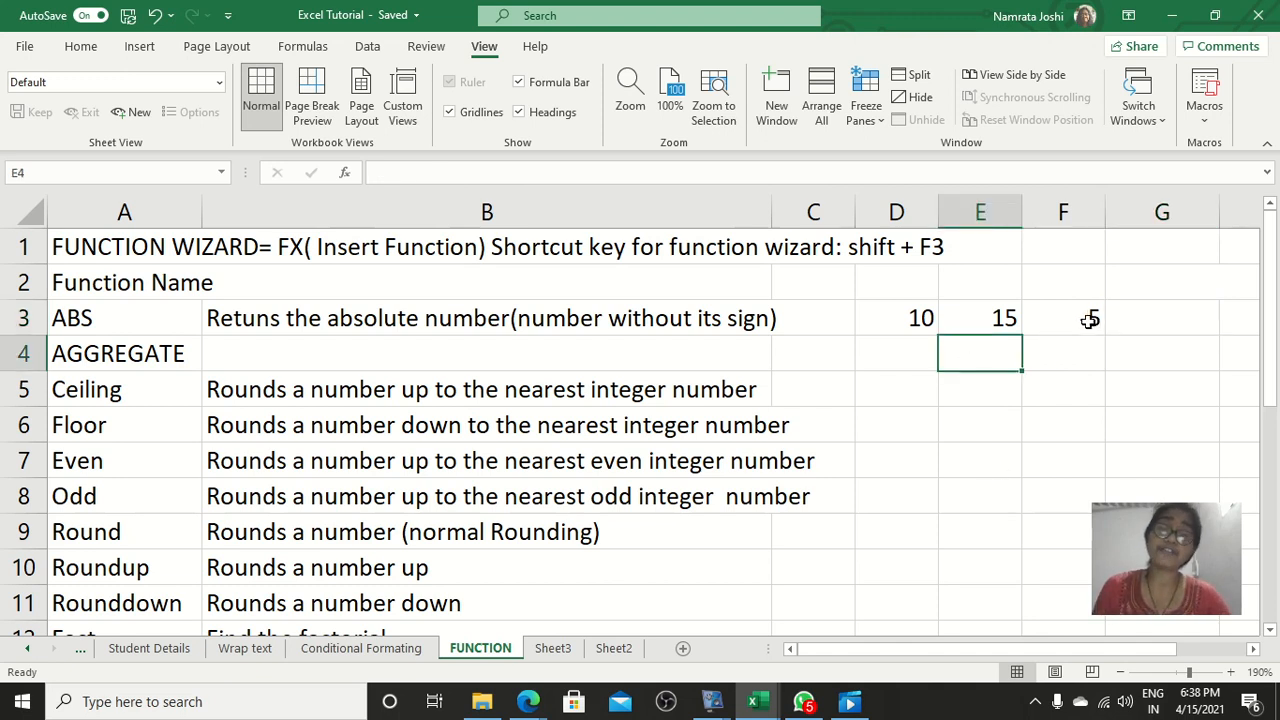
click(1090, 319)
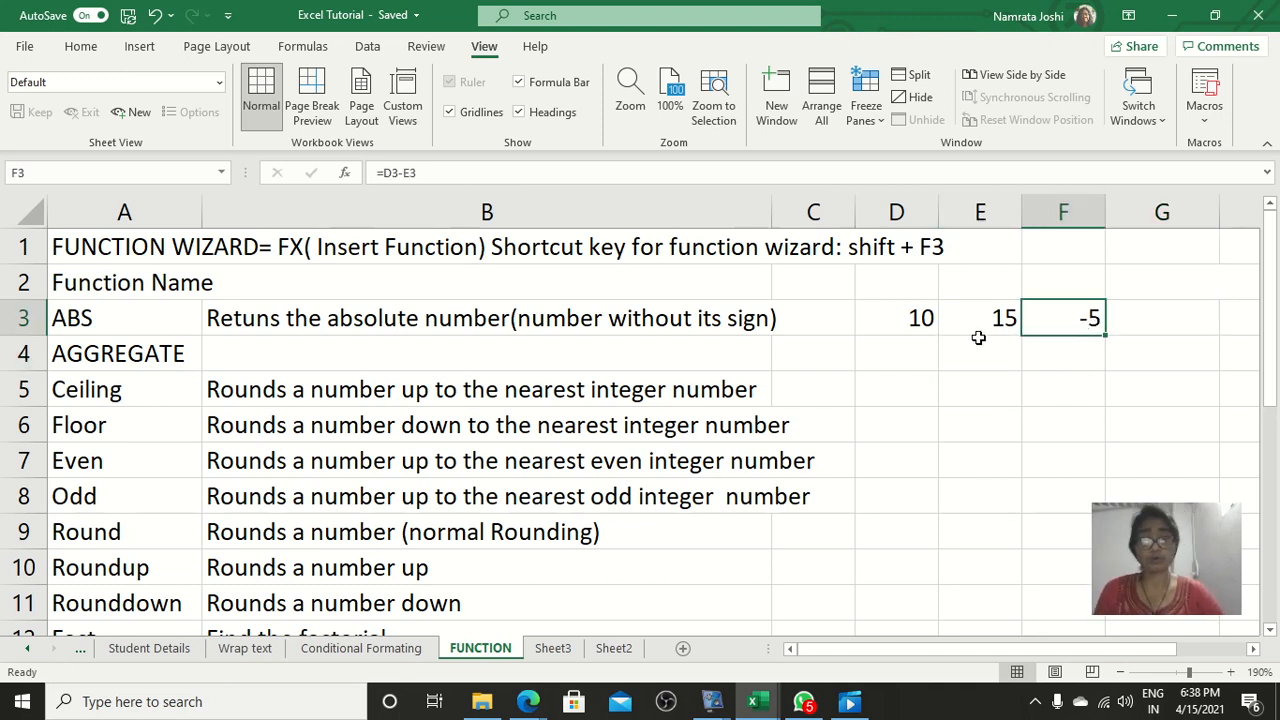
Set cell E3 to 56 and cell D3 to 23.
click(997, 319)
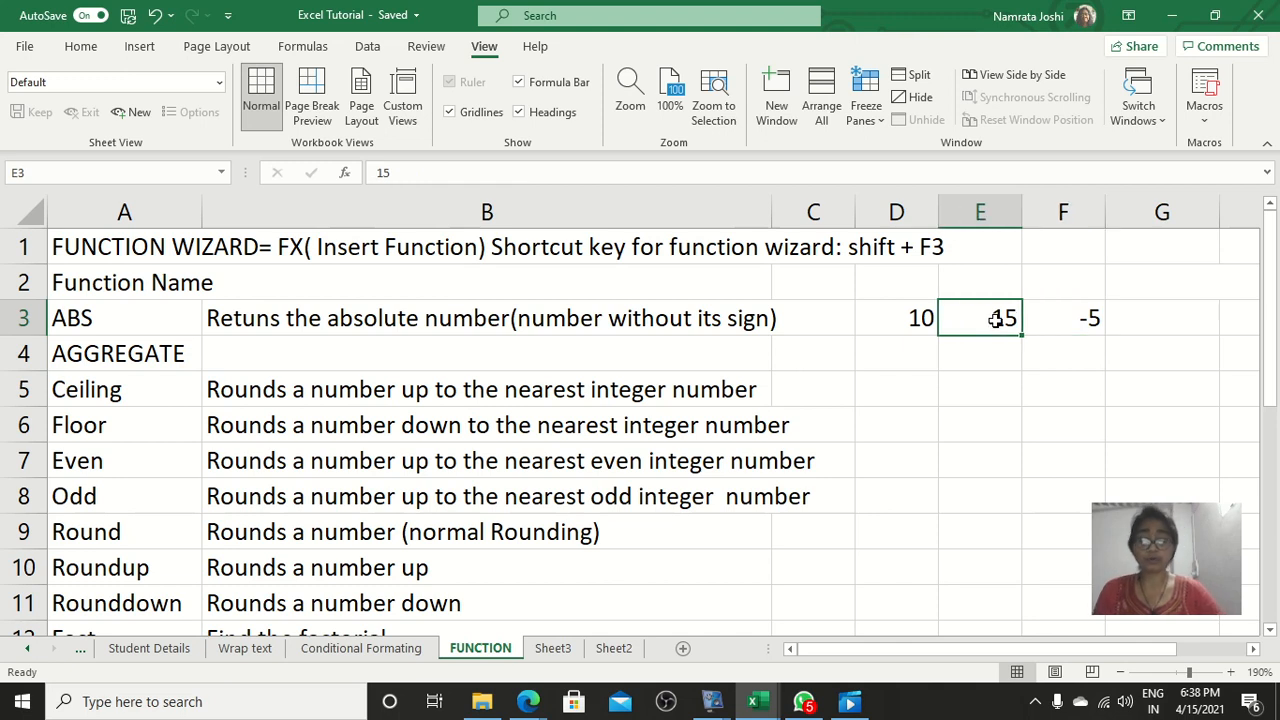
text(56)
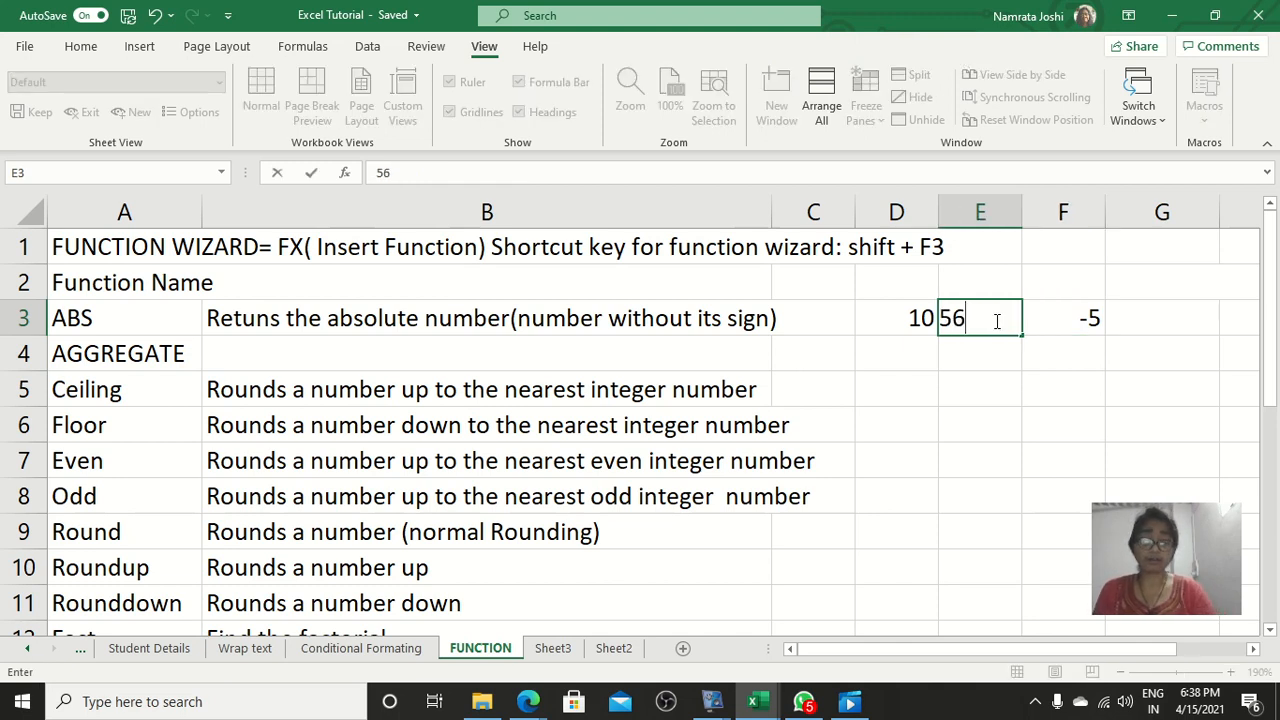
key(Left)
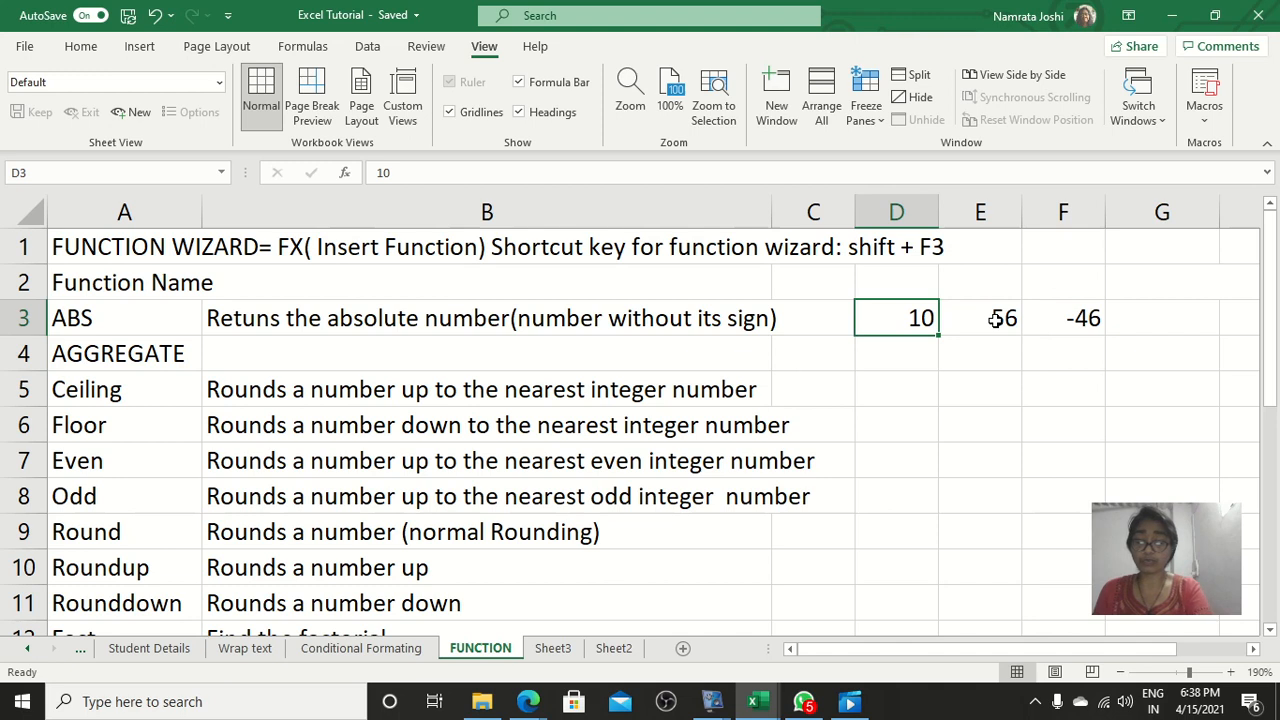
text(23)
key(Right)
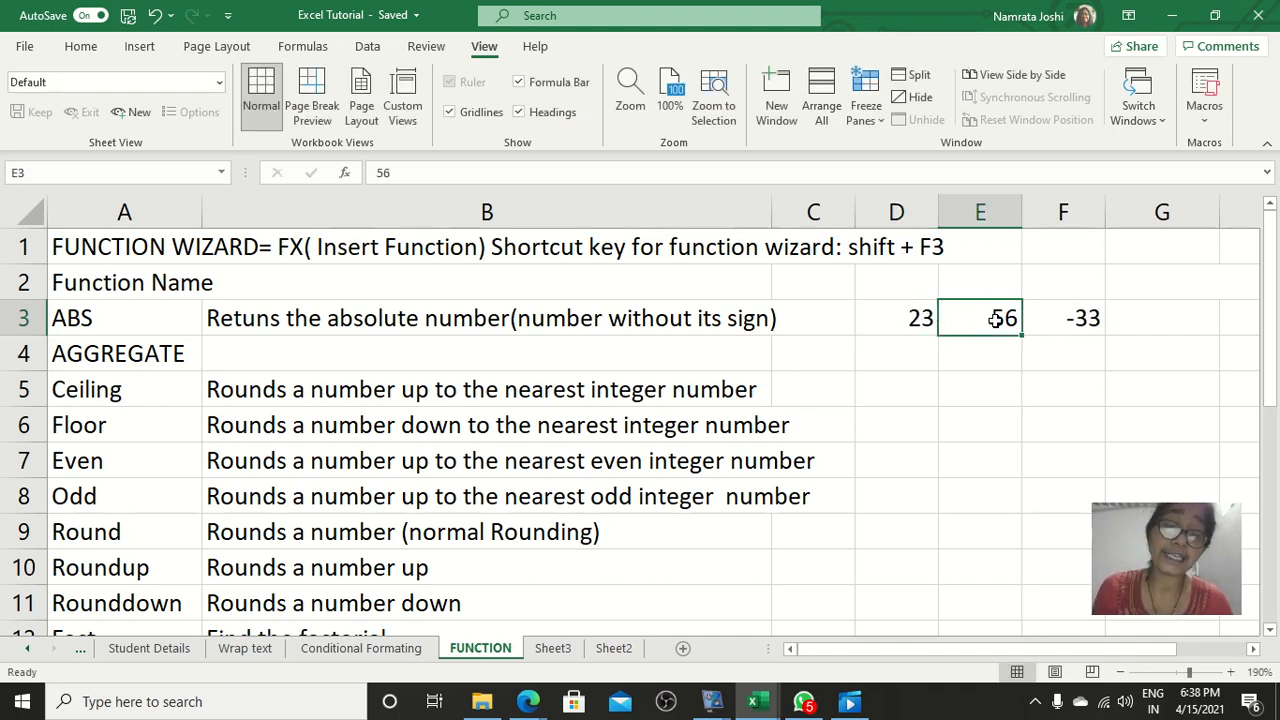
click(1068, 320)
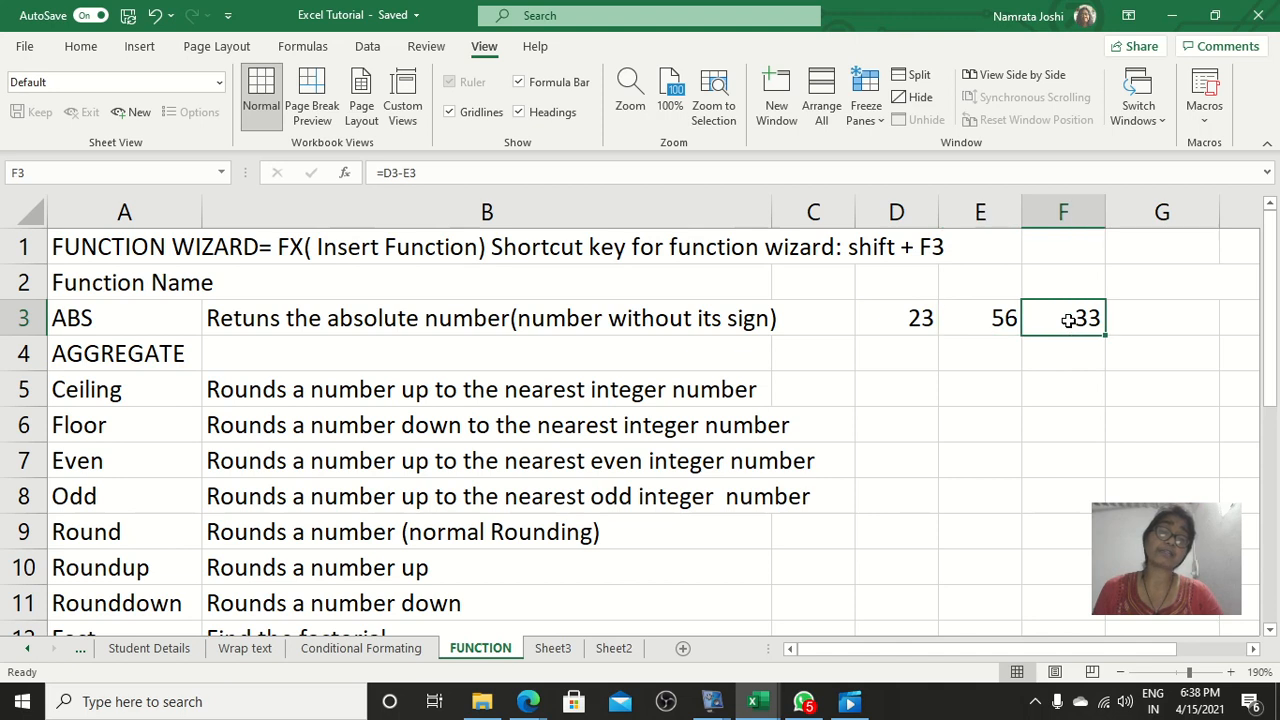
Enter the formula =ABS(F3) in cell G3 to get the absolute value of the difference.
click(1152, 325)
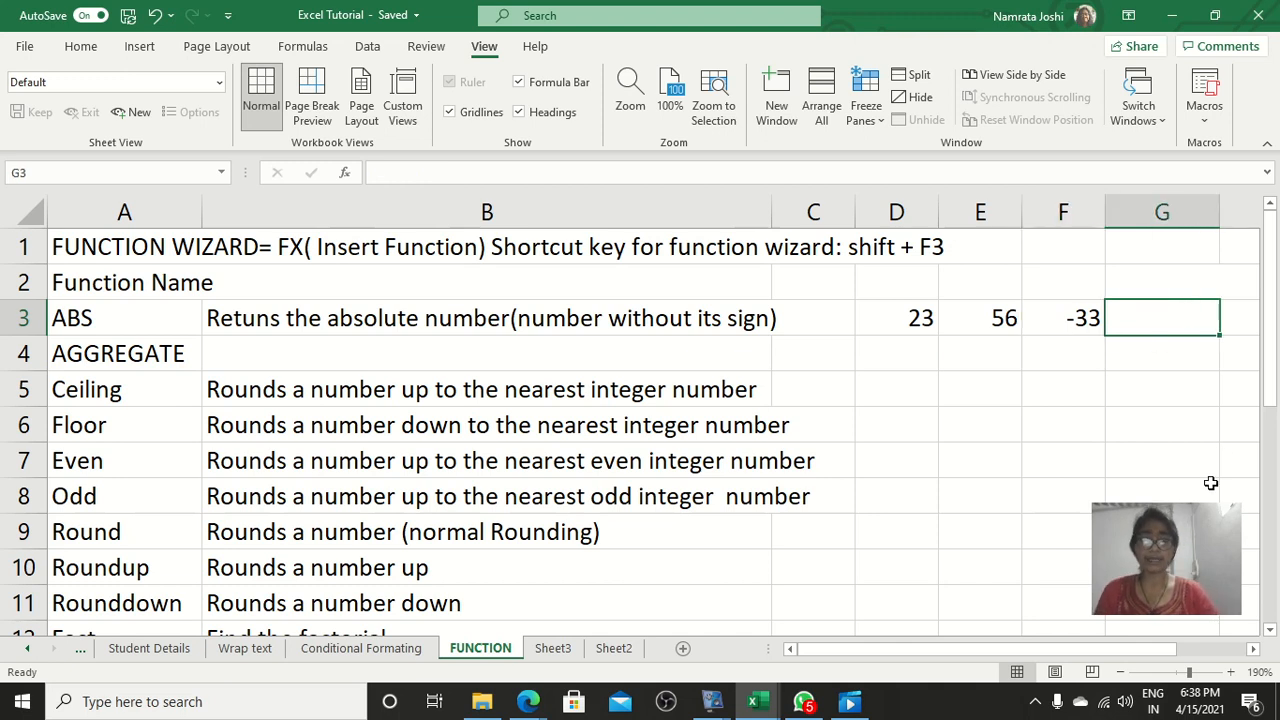
text(=)
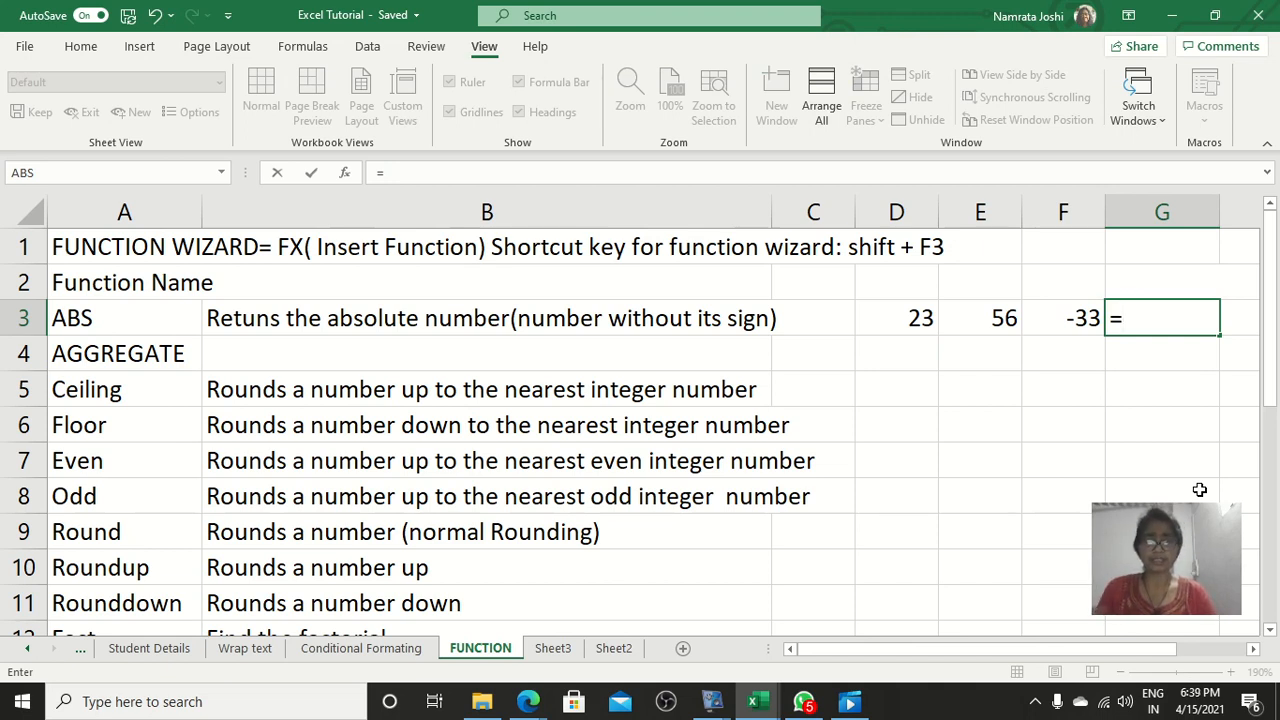
text(abs)
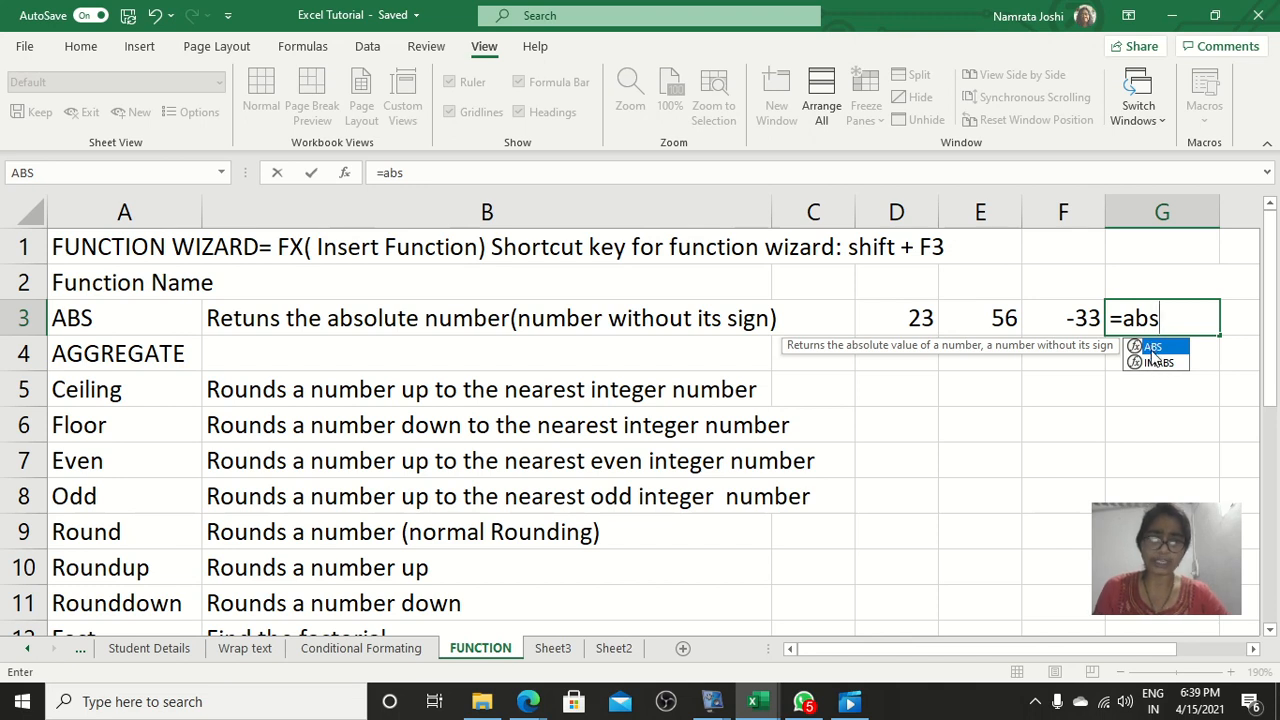
text(()
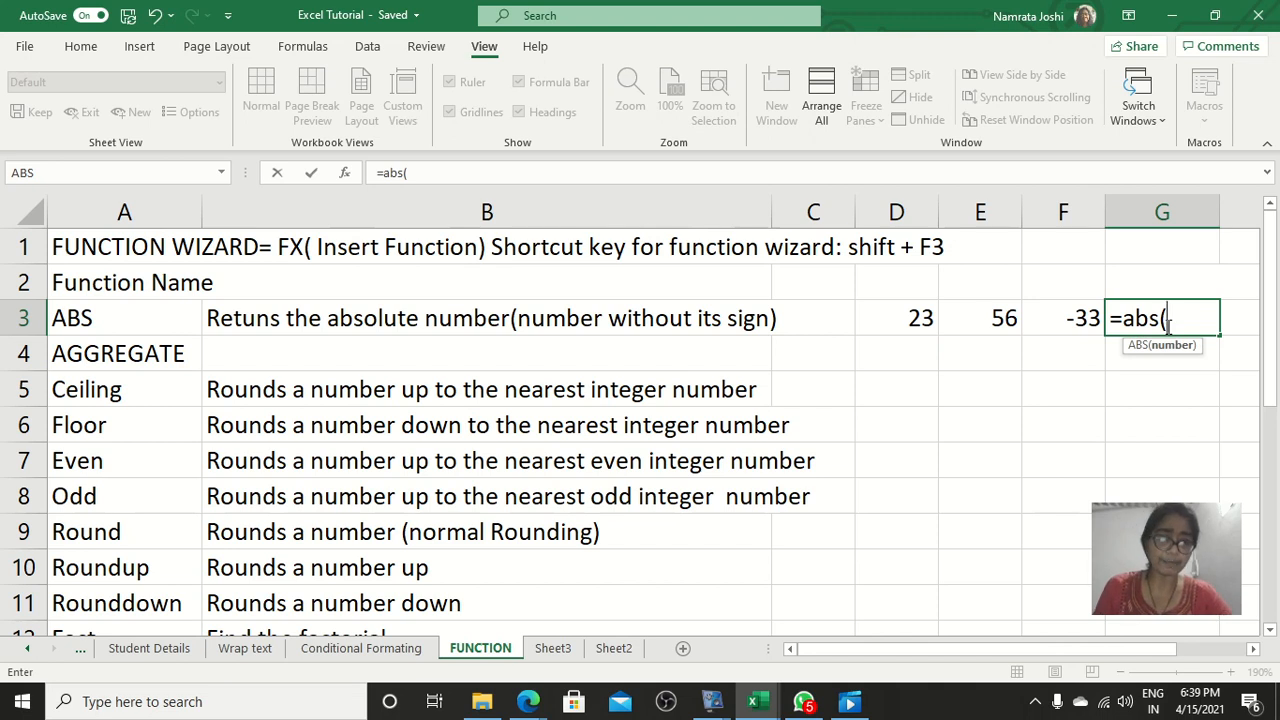
click(1074, 318)
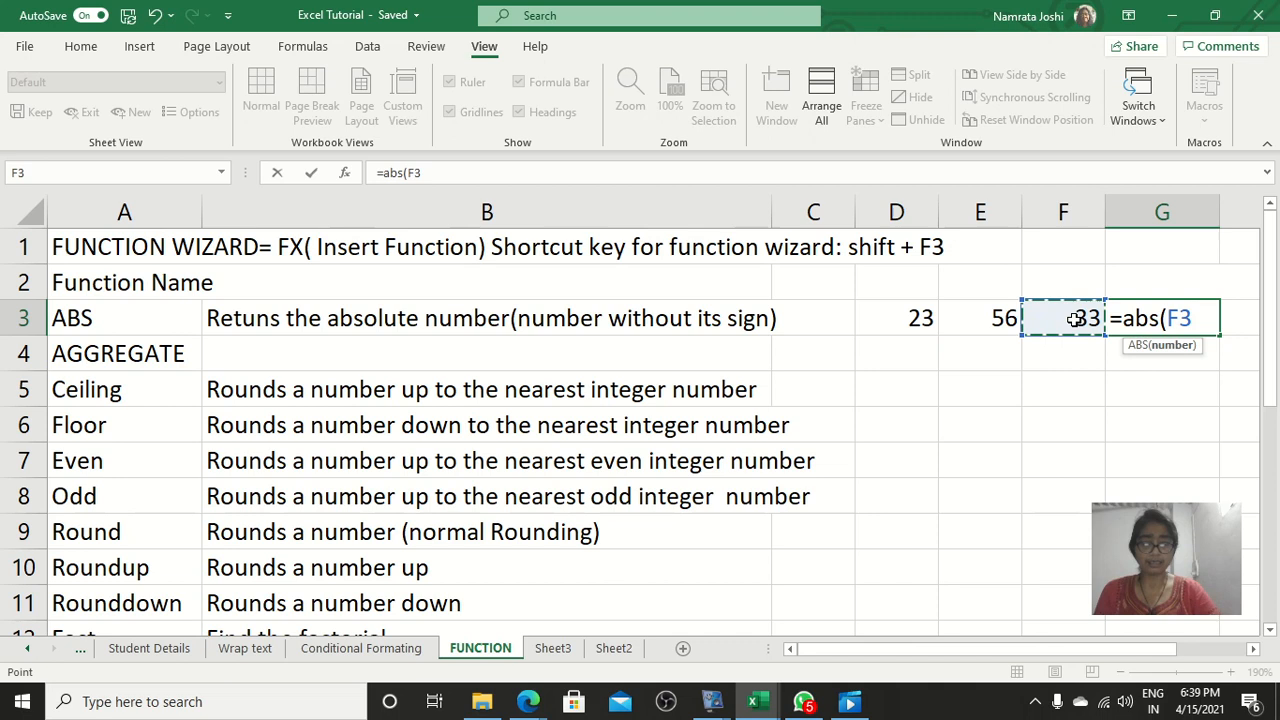
text())
key(Return)
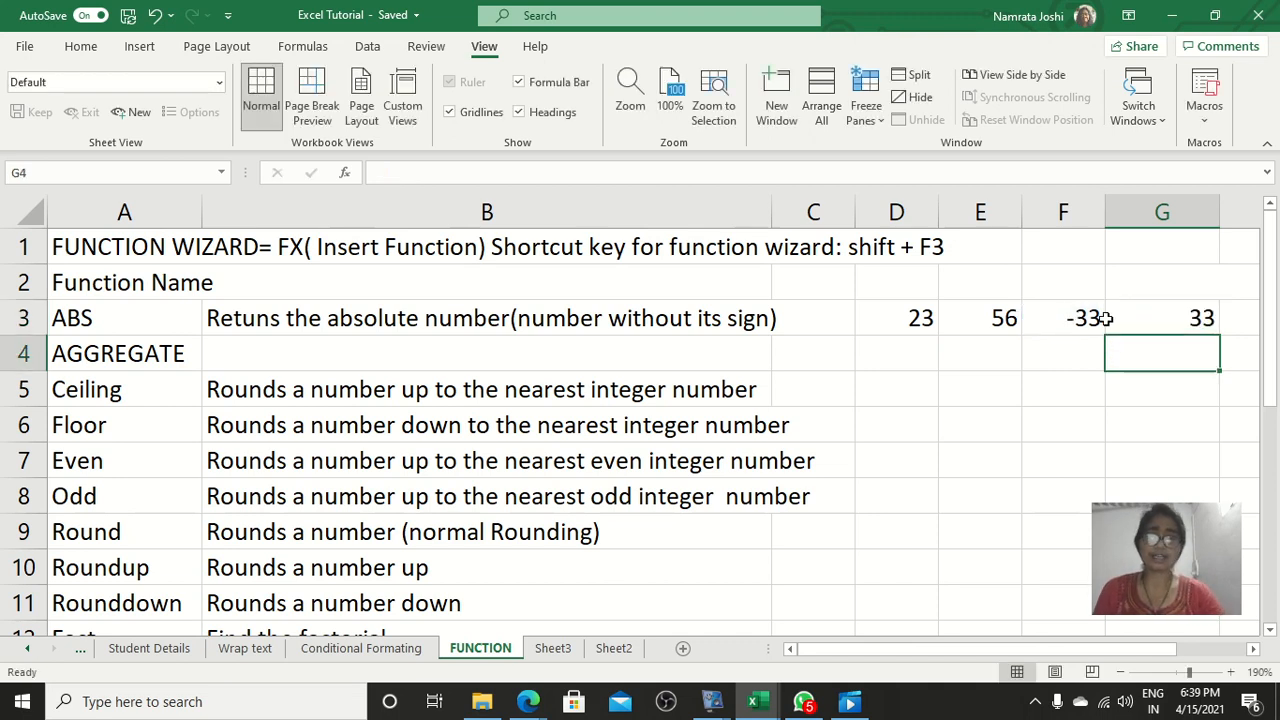
click(1200, 318)
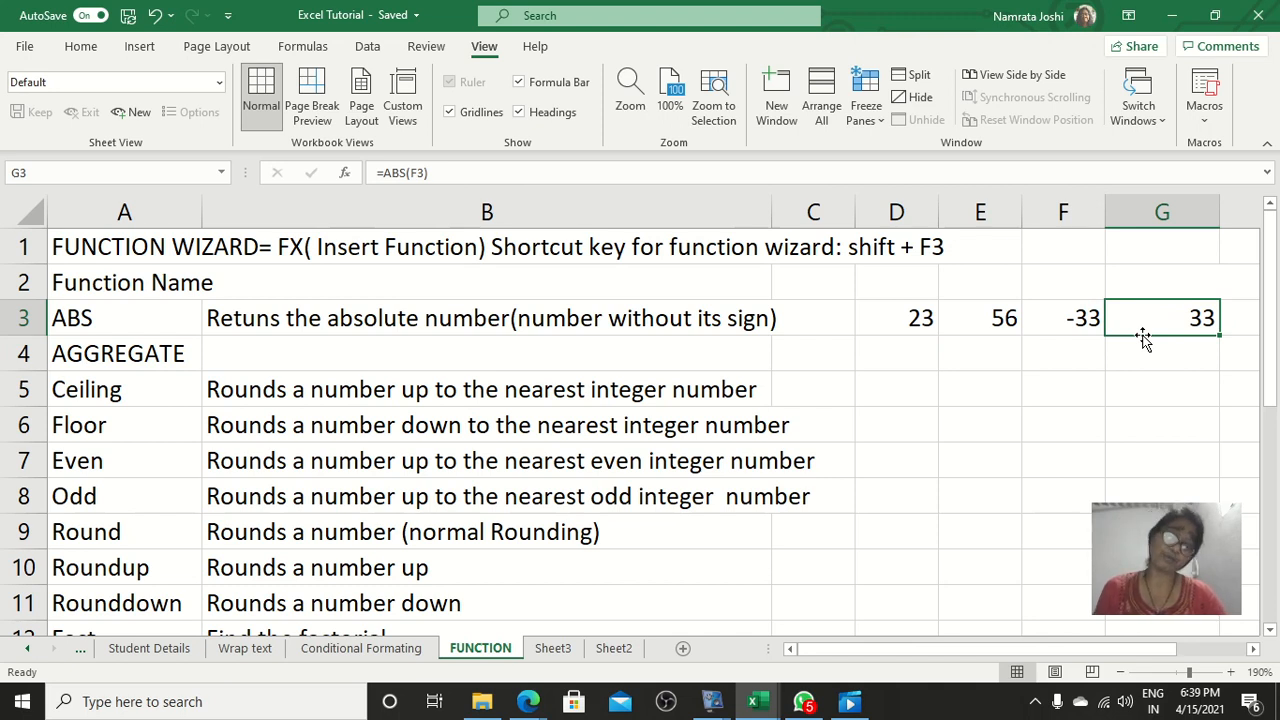
Hide column F, which holds the subtraction result.
click(1073, 215)
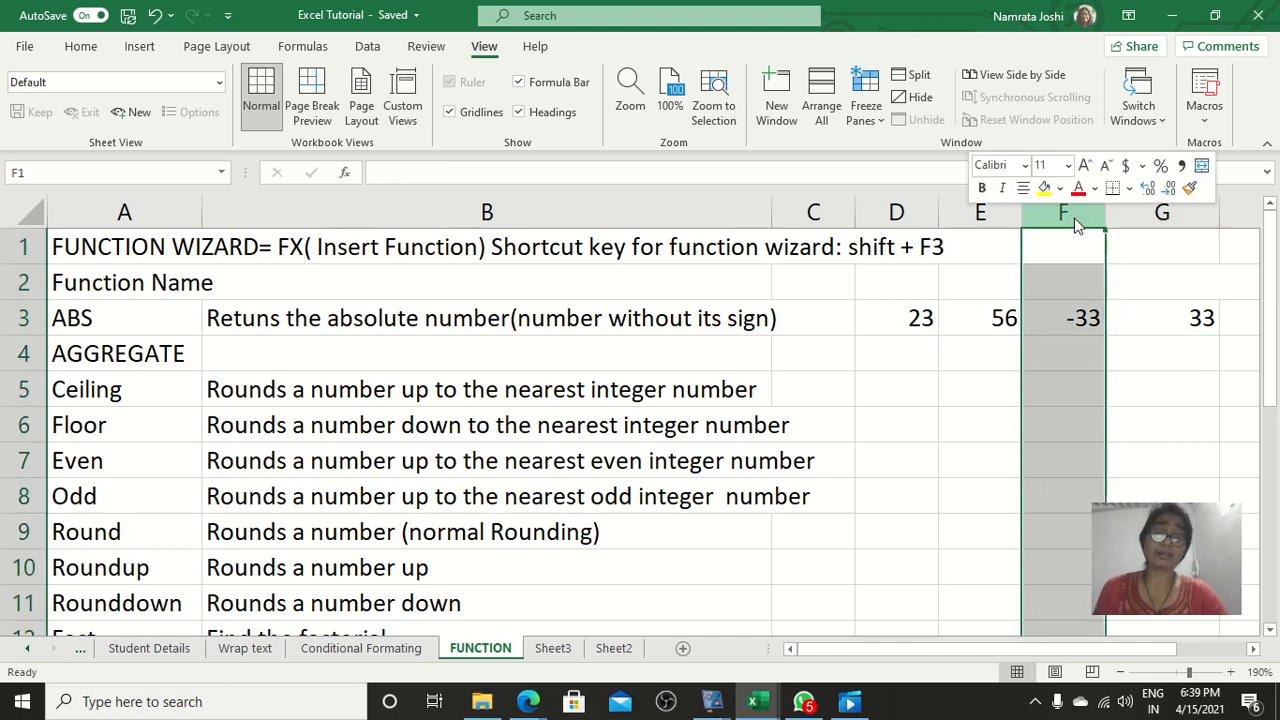
right_click(1075, 216)
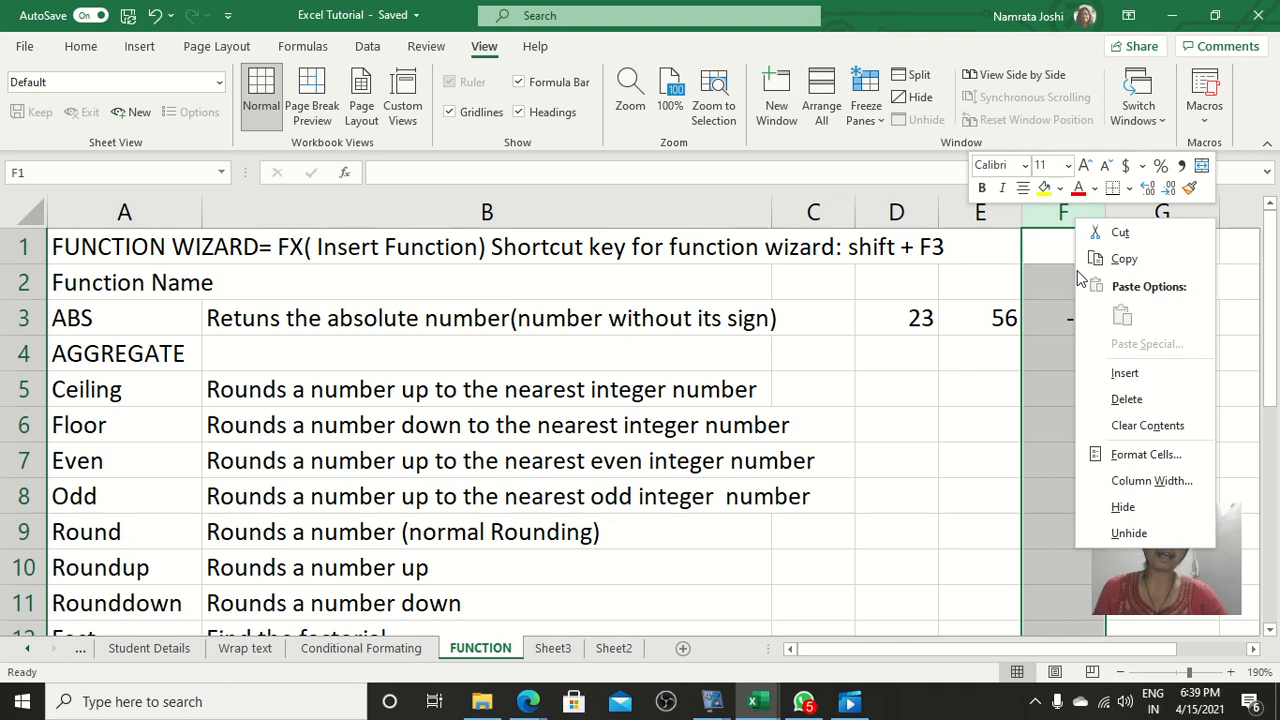
click(1118, 507)
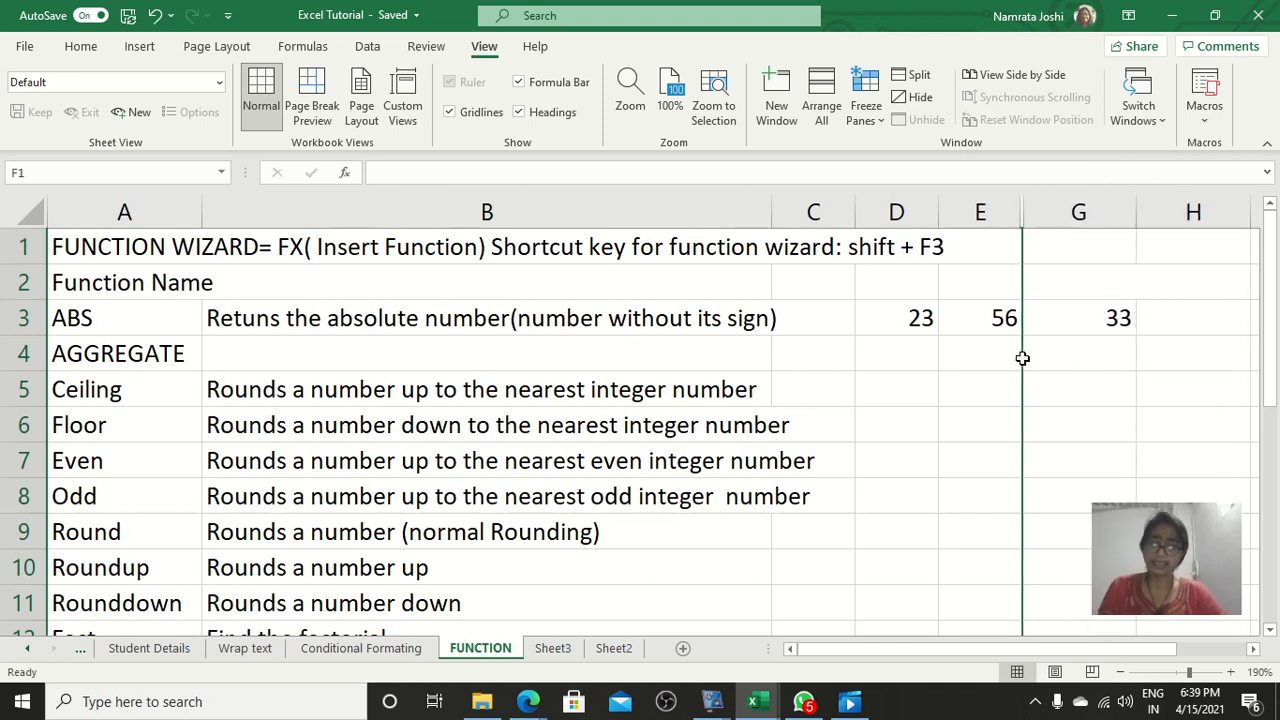
Unhide column F between columns E and G.
drag(988, 210, 1031, 209)
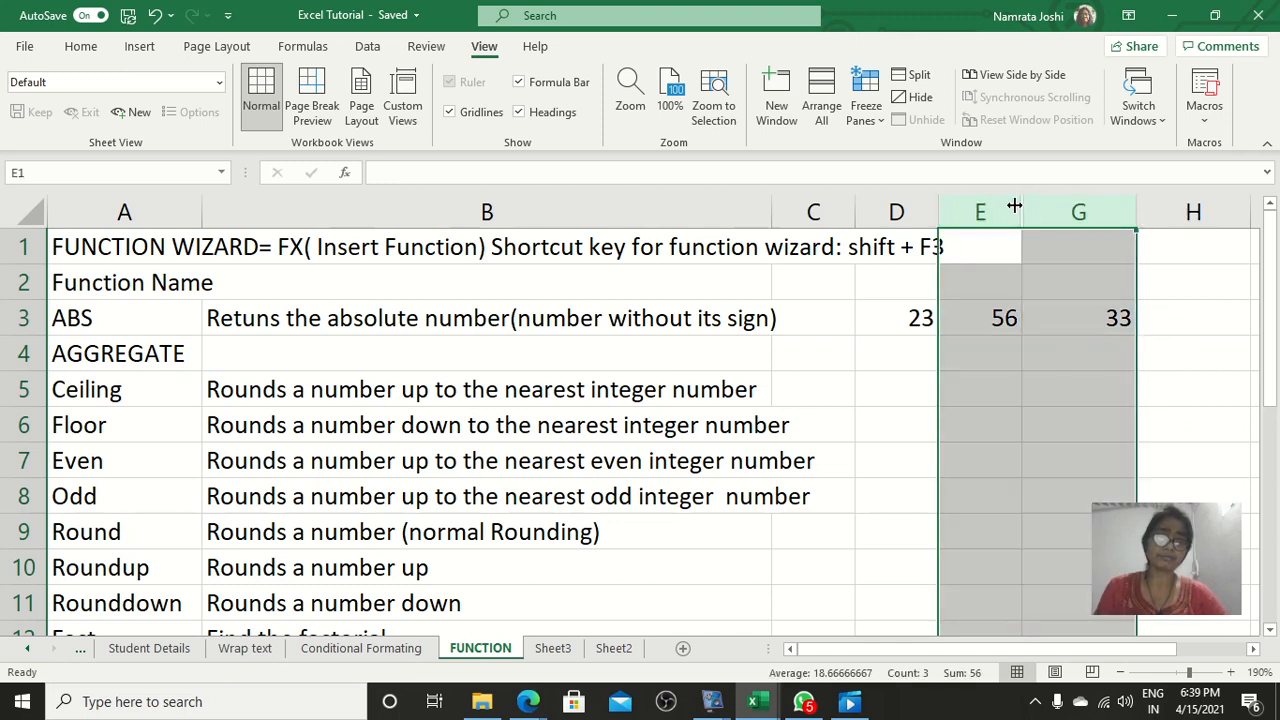
right_click(1014, 204)
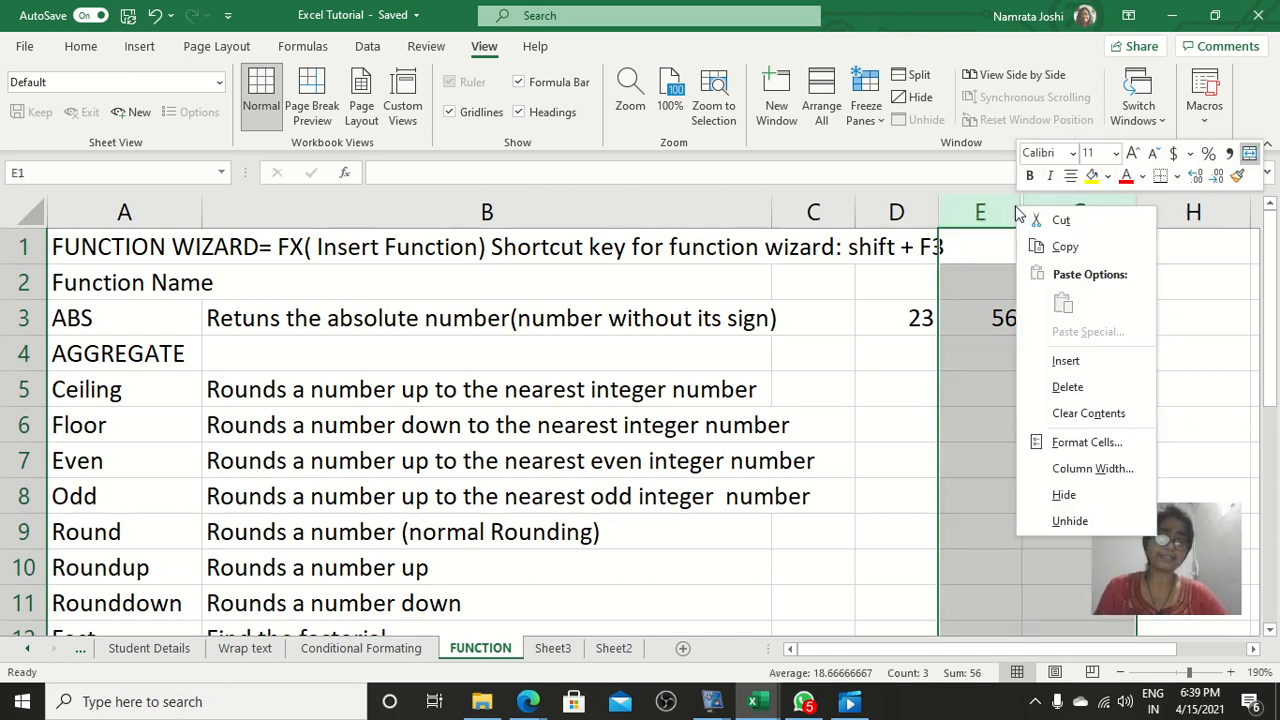
click(1072, 520)
click(1076, 412)
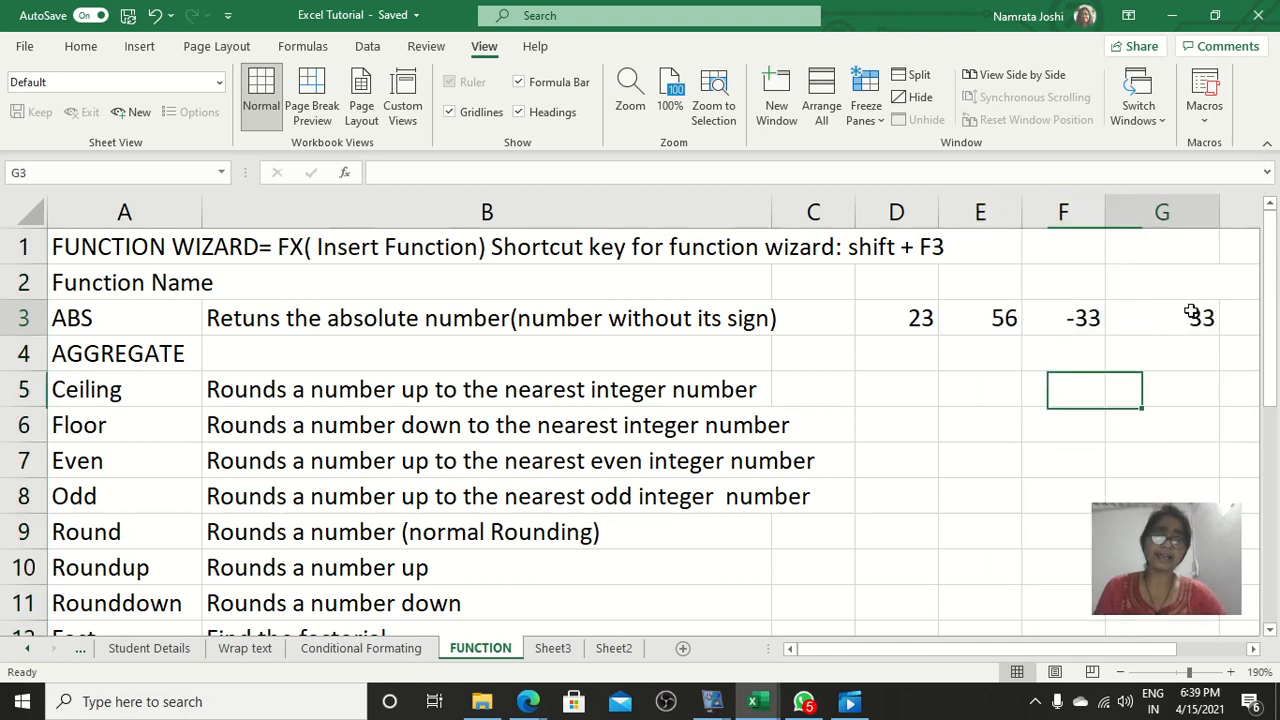
Wrap the subtraction in cell F3 in the ABS function so the formula reads =ABS(D3-E3).
click(1192, 302)
double_click(1055, 318)
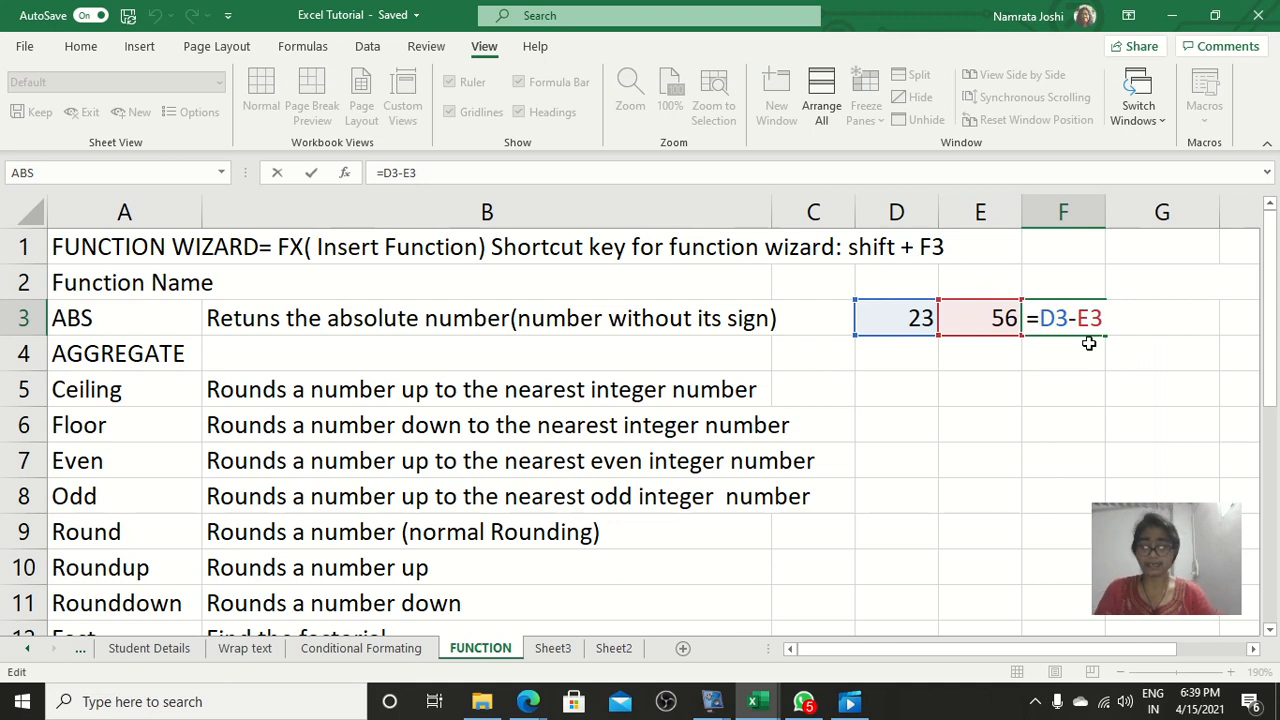
text(abs)
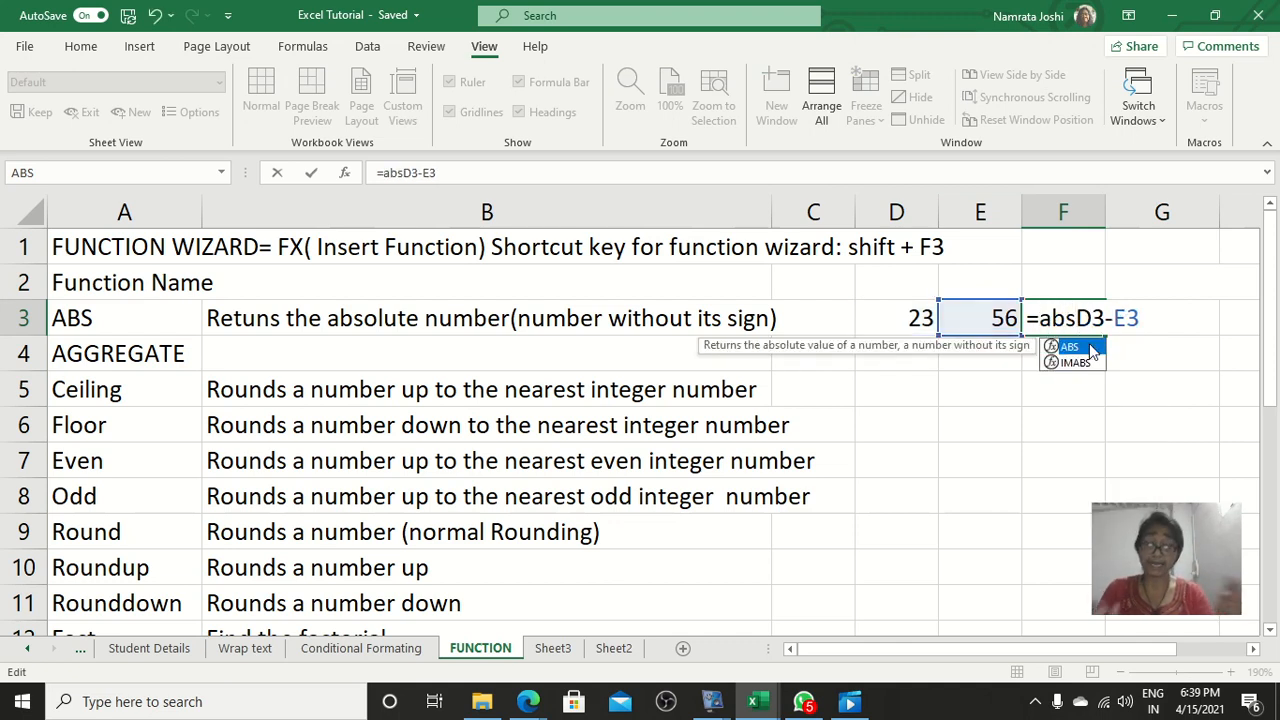
text(()
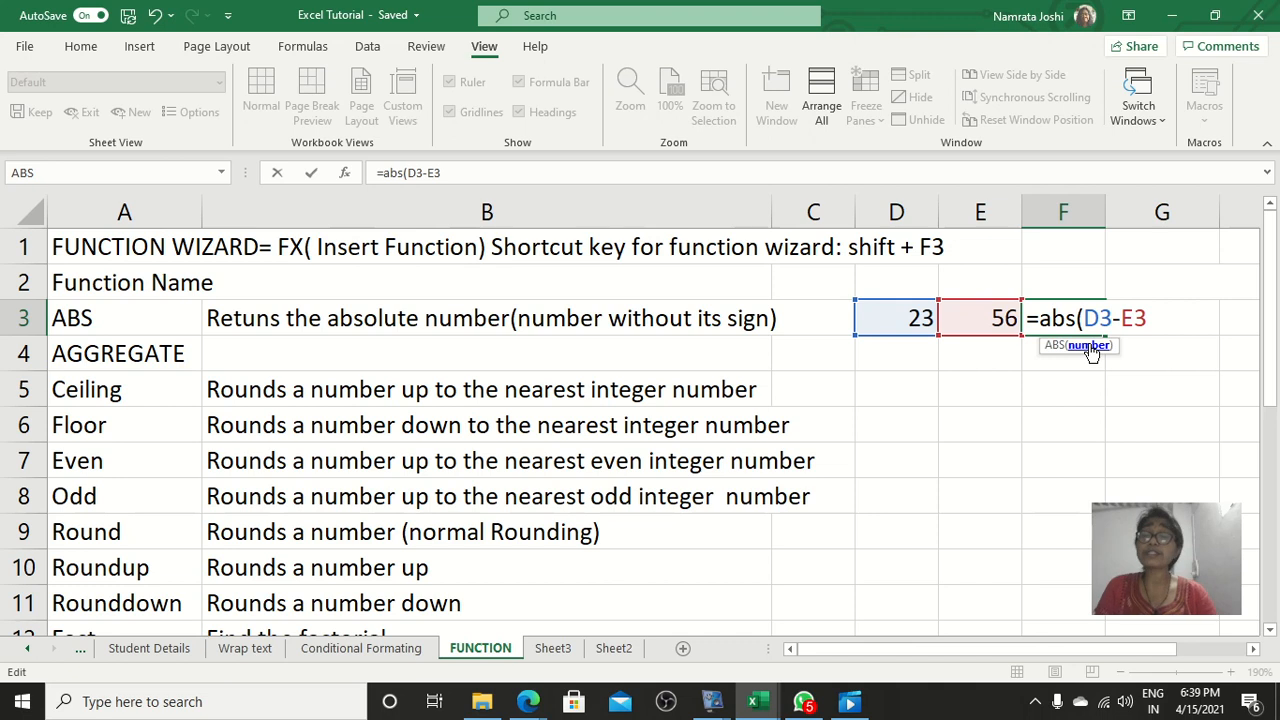
click(1150, 312)
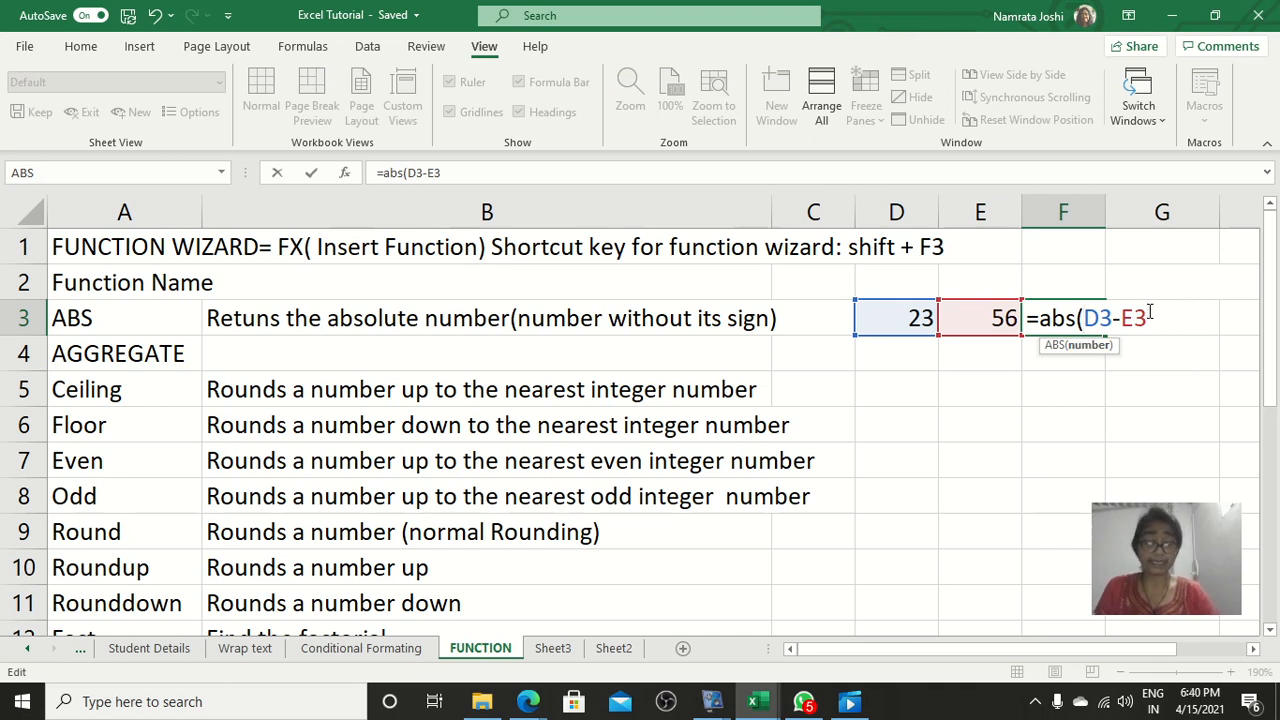
text())
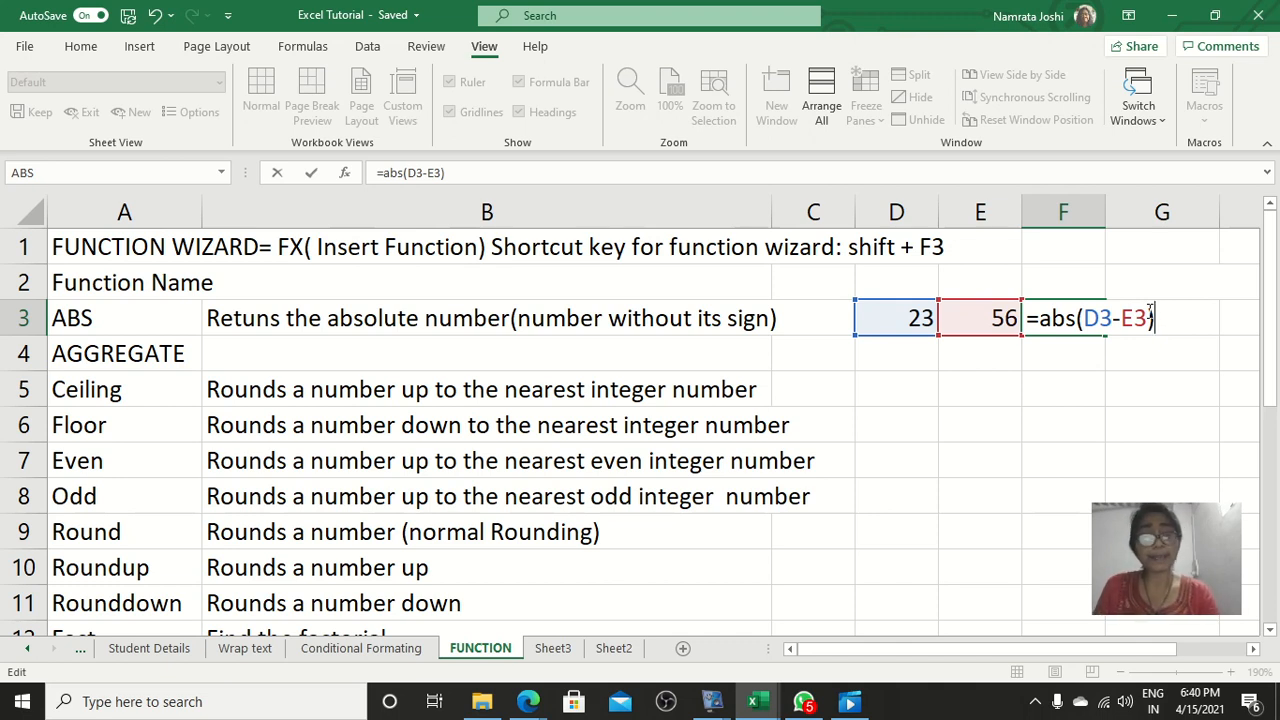
key(Return)
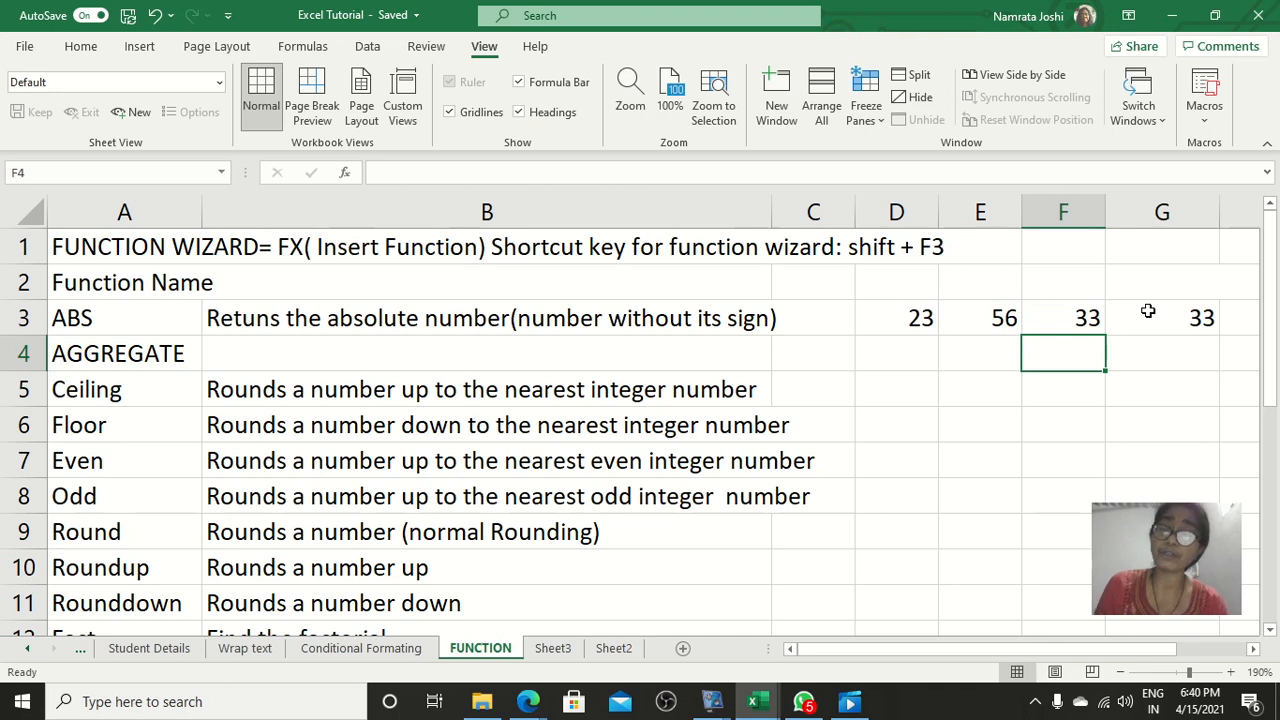
Replace the content of cell G3 with the formula from F3, =ABS(D3-E3), shown as plain text.
click(1062, 310)
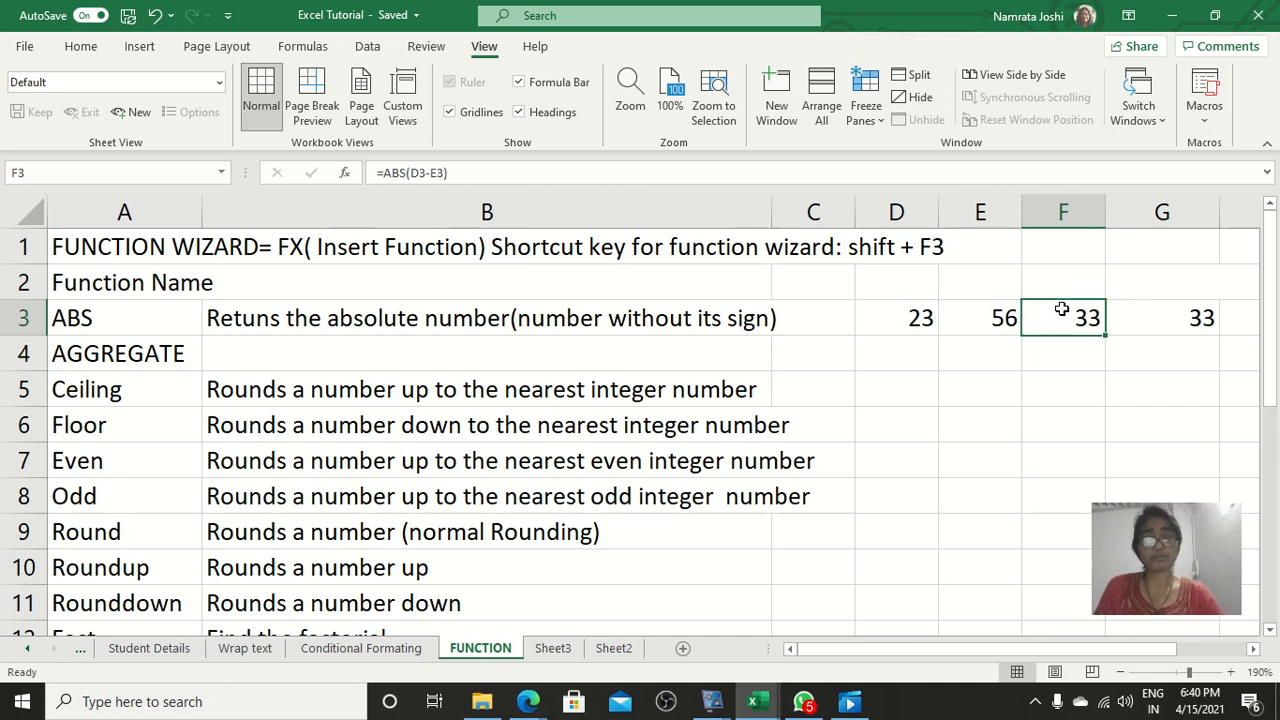
double_click(1062, 310)
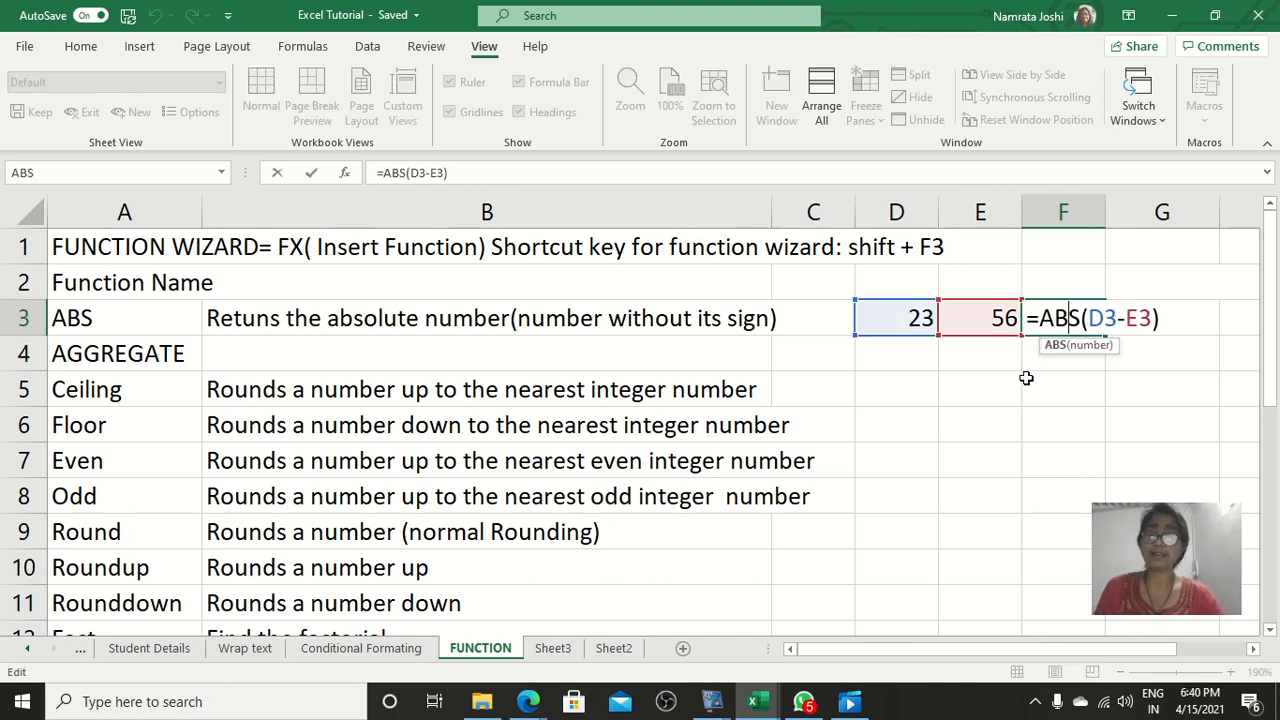
triple_click(1060, 318)
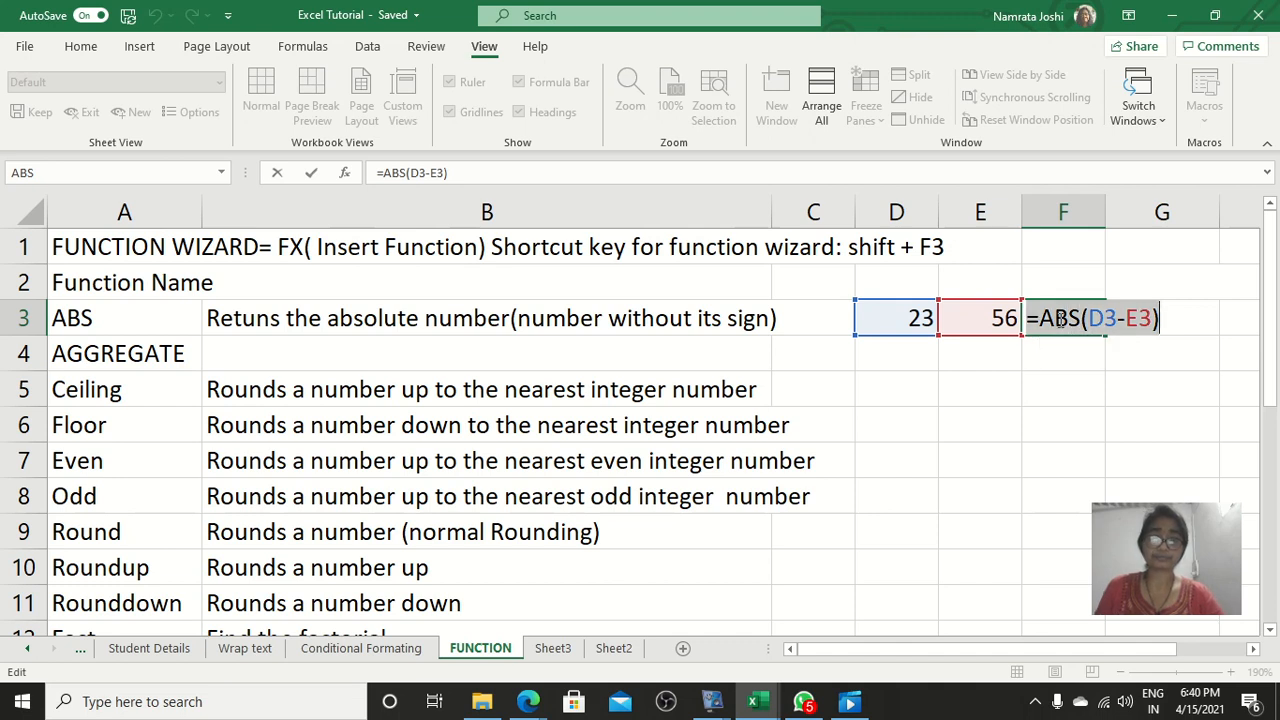
key(Return)
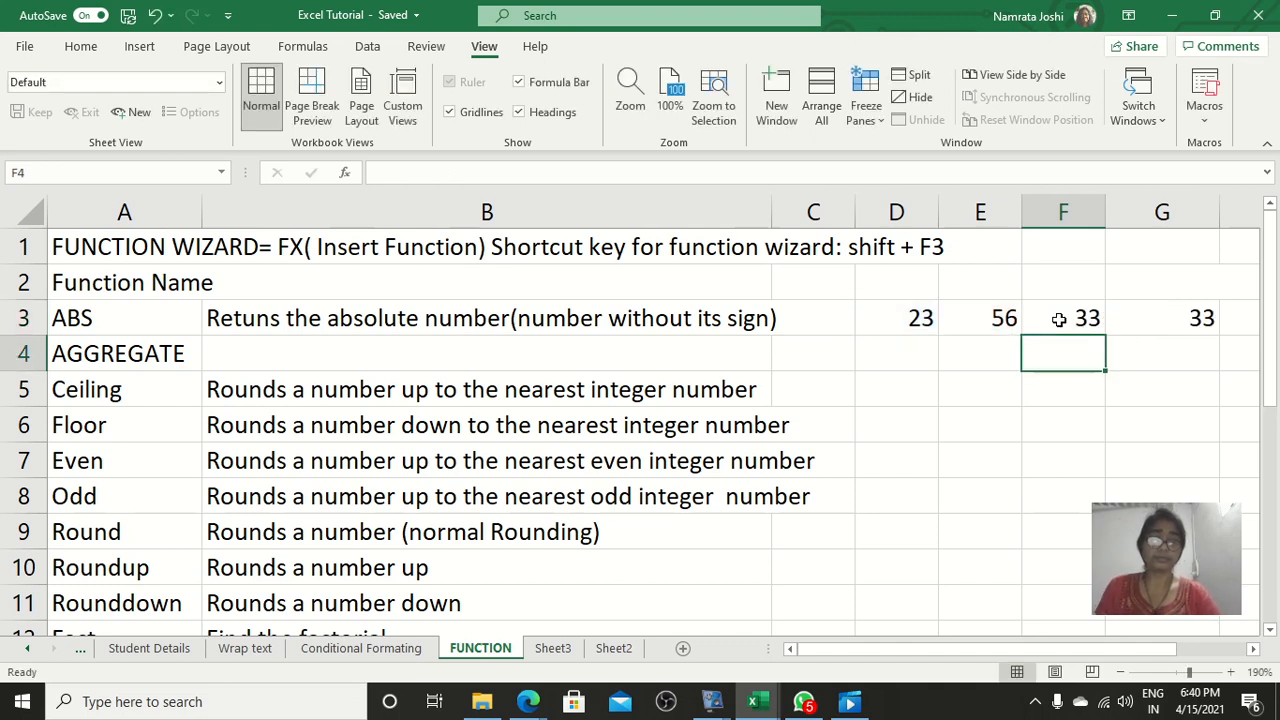
click(1201, 320)
key(BackSpace)
text(=ABS(D3-E3))
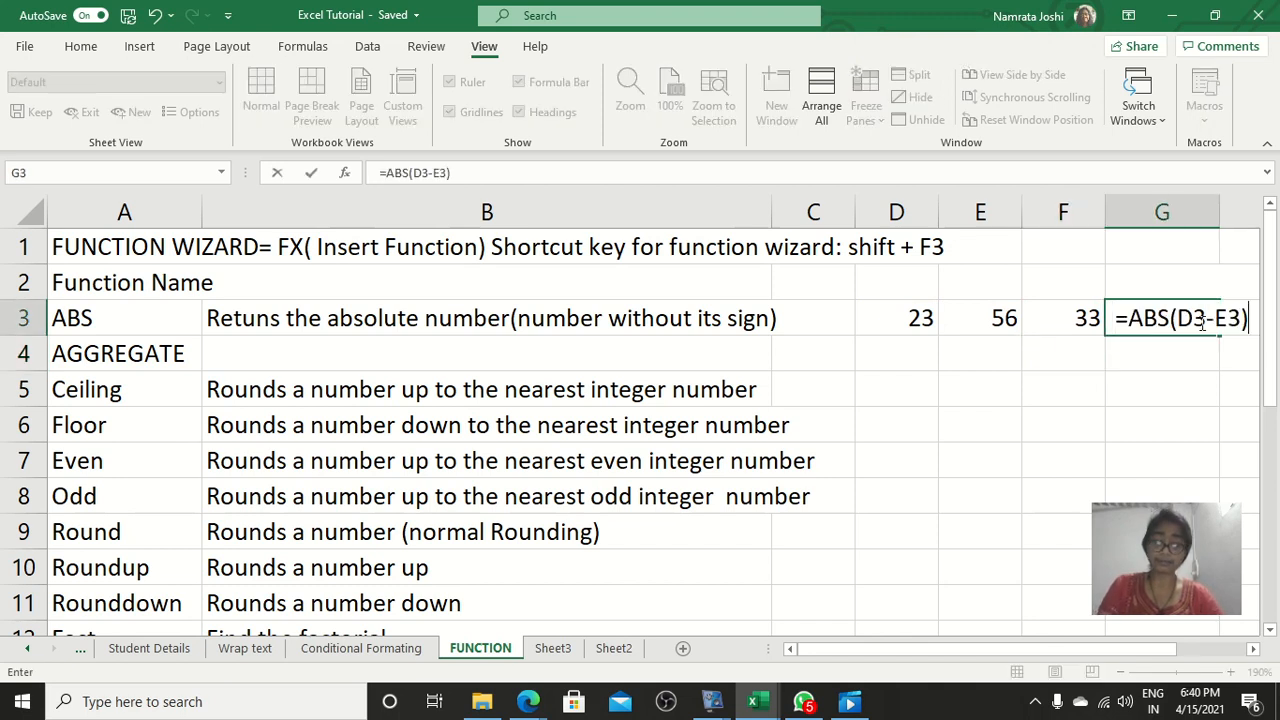
key(Return)
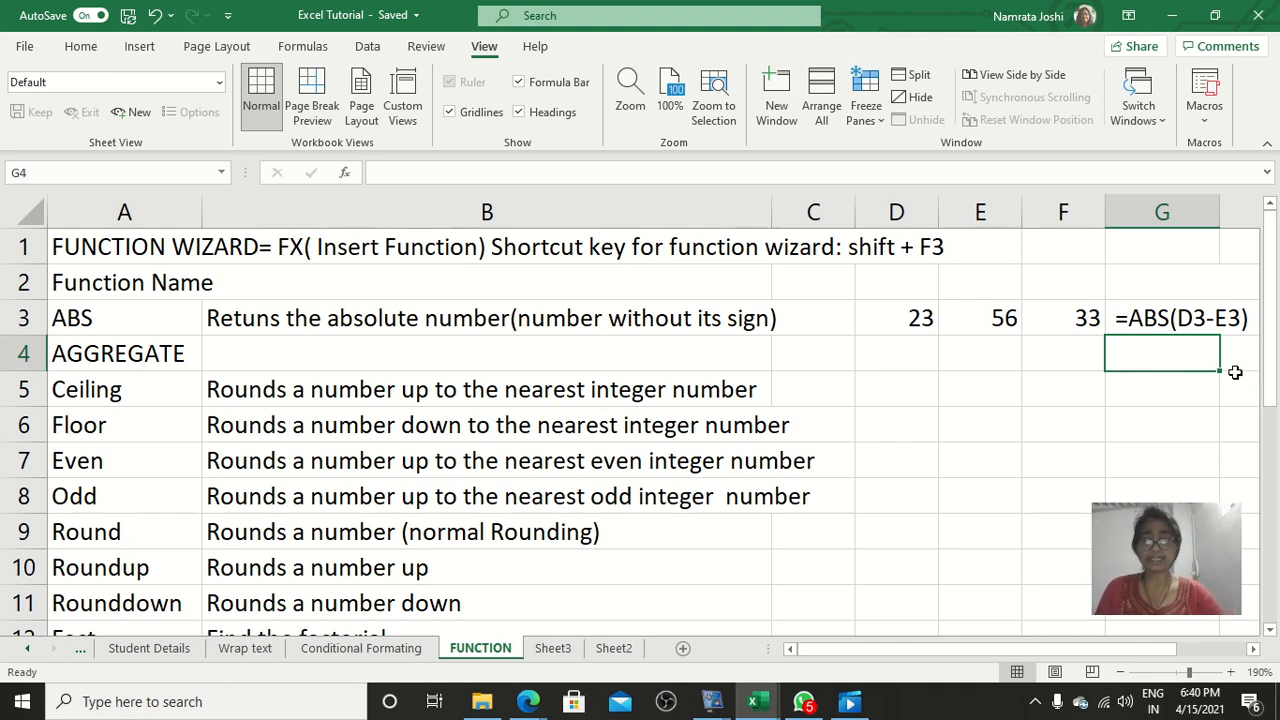
Insert the AGGREGATE function from Math & Trig in cell B4, using the argument list function_num,options,ref1,...
click(258, 355)
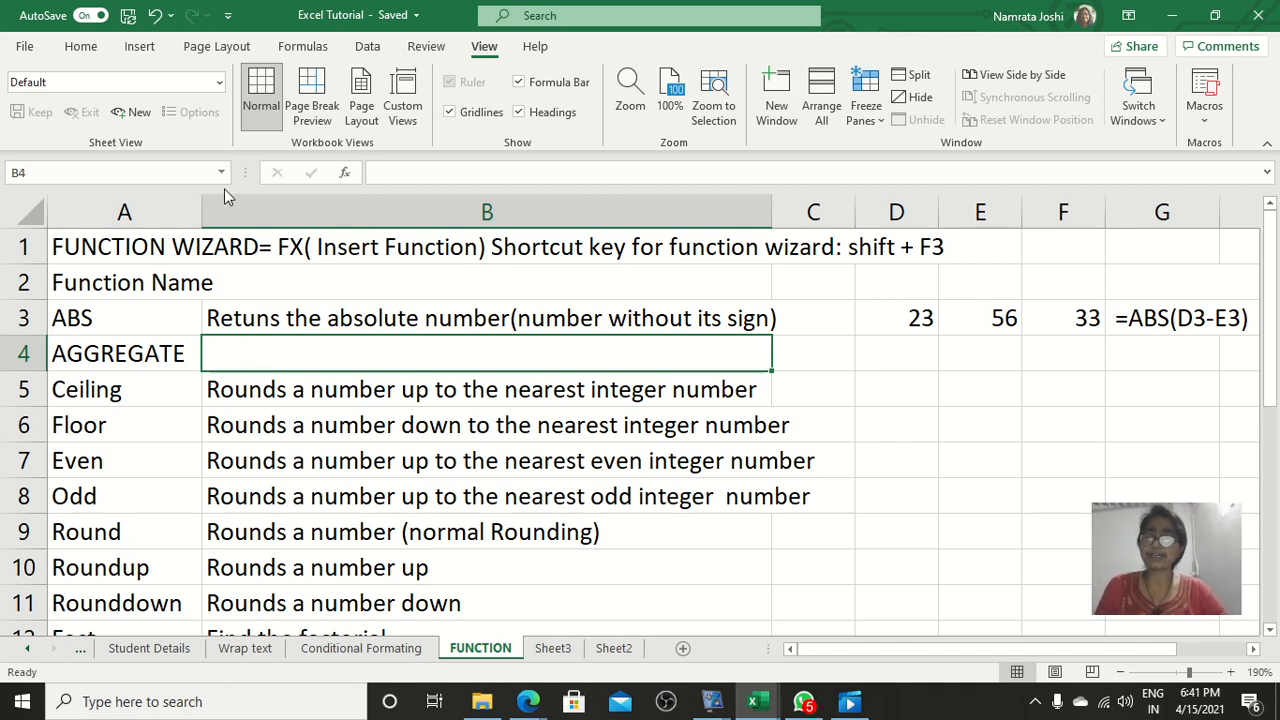
click(346, 170)
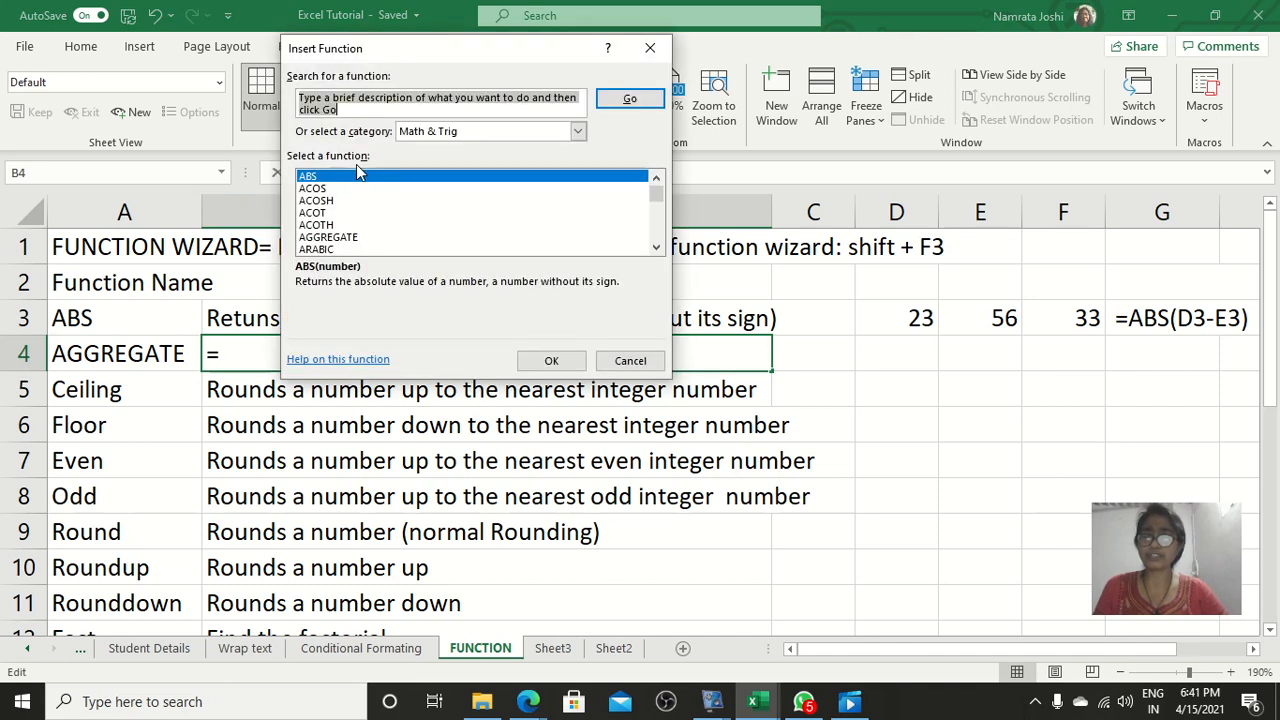
click(330, 237)
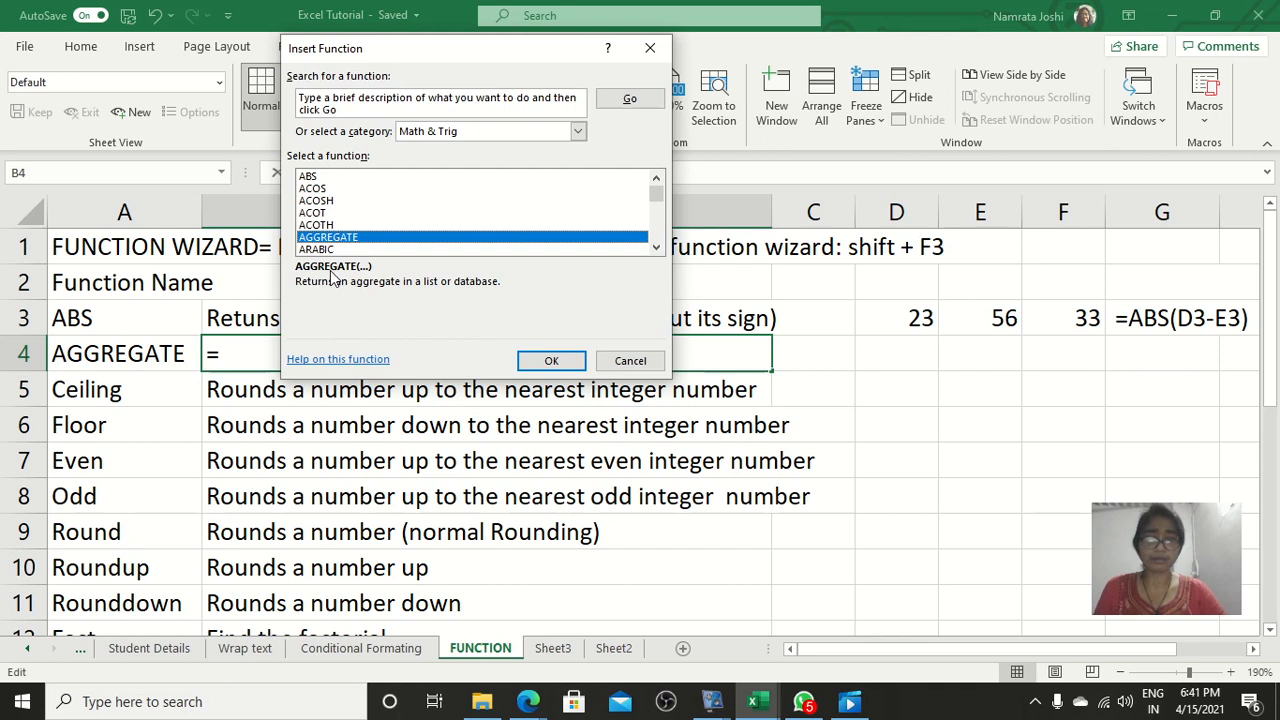
click(536, 363)
drag(443, 153, 463, 119)
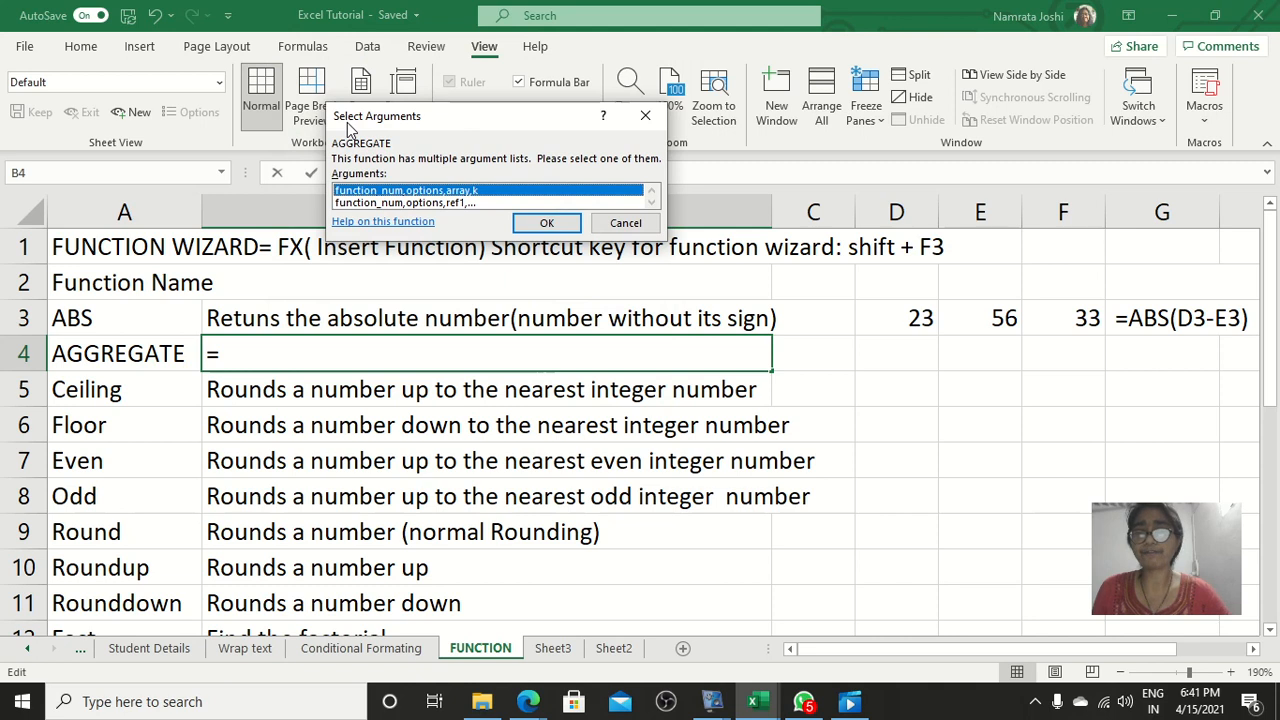
drag(427, 121, 424, 138)
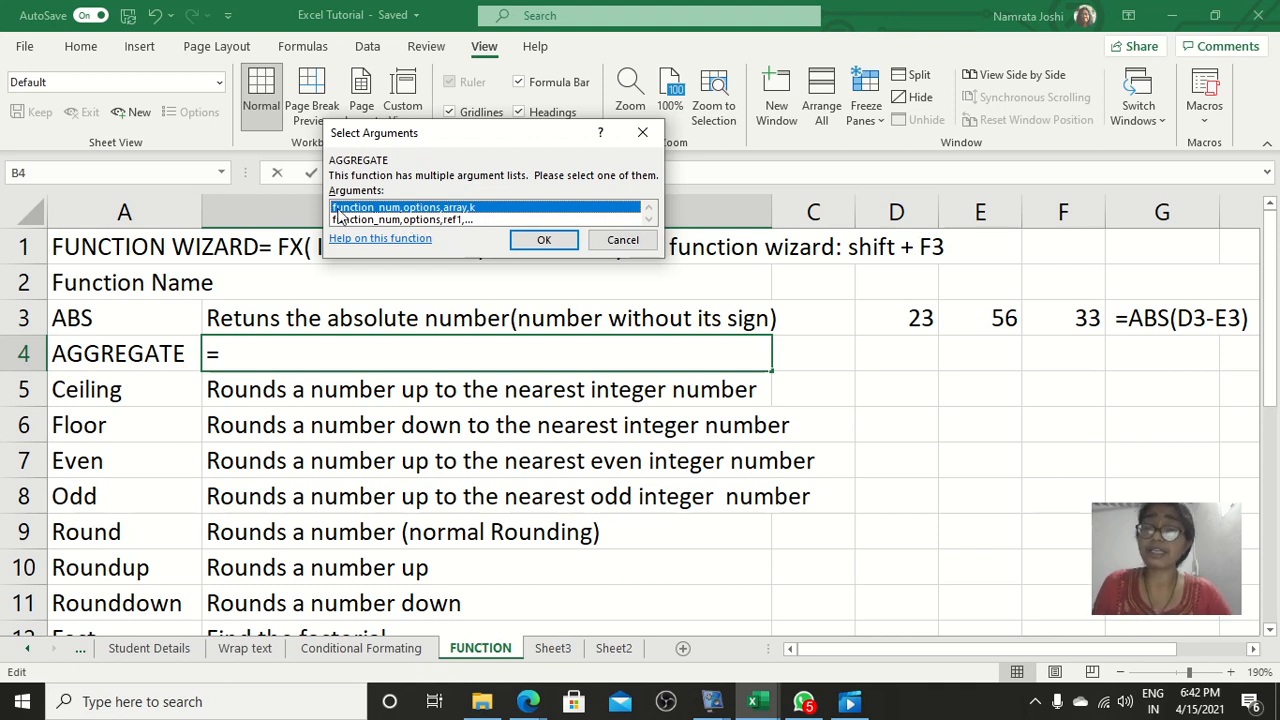
click(426, 224)
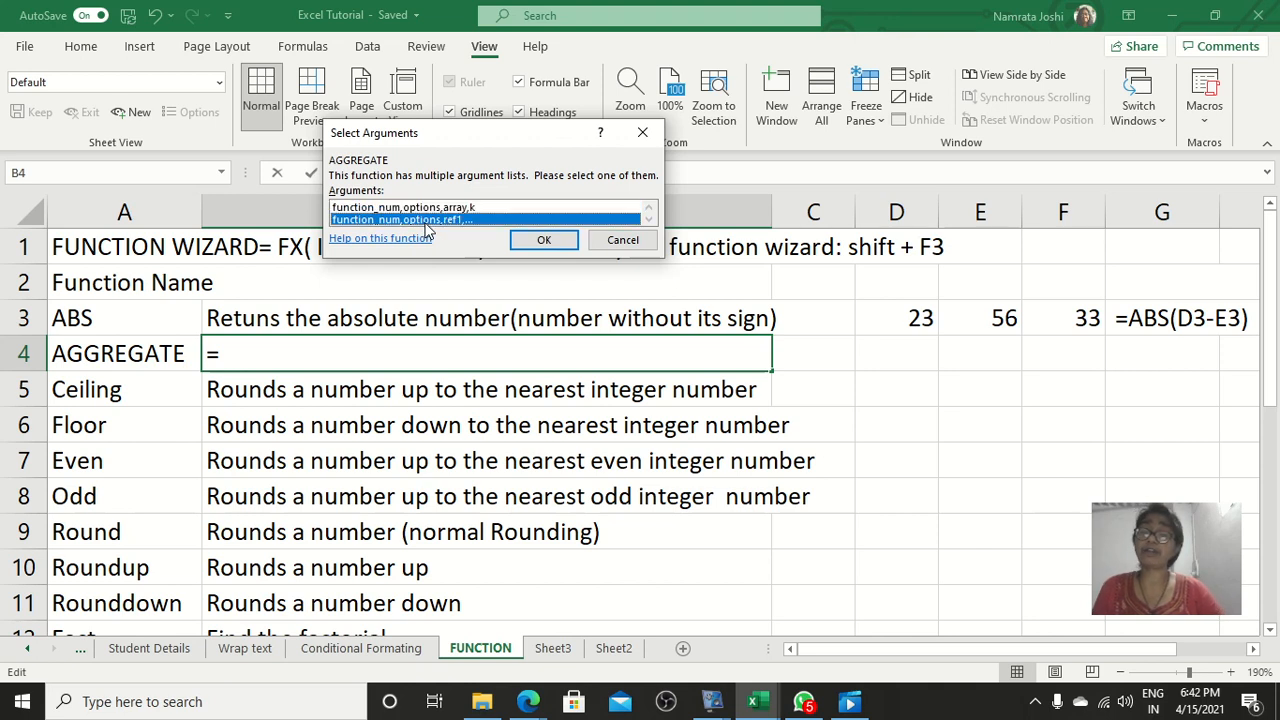
click(543, 241)
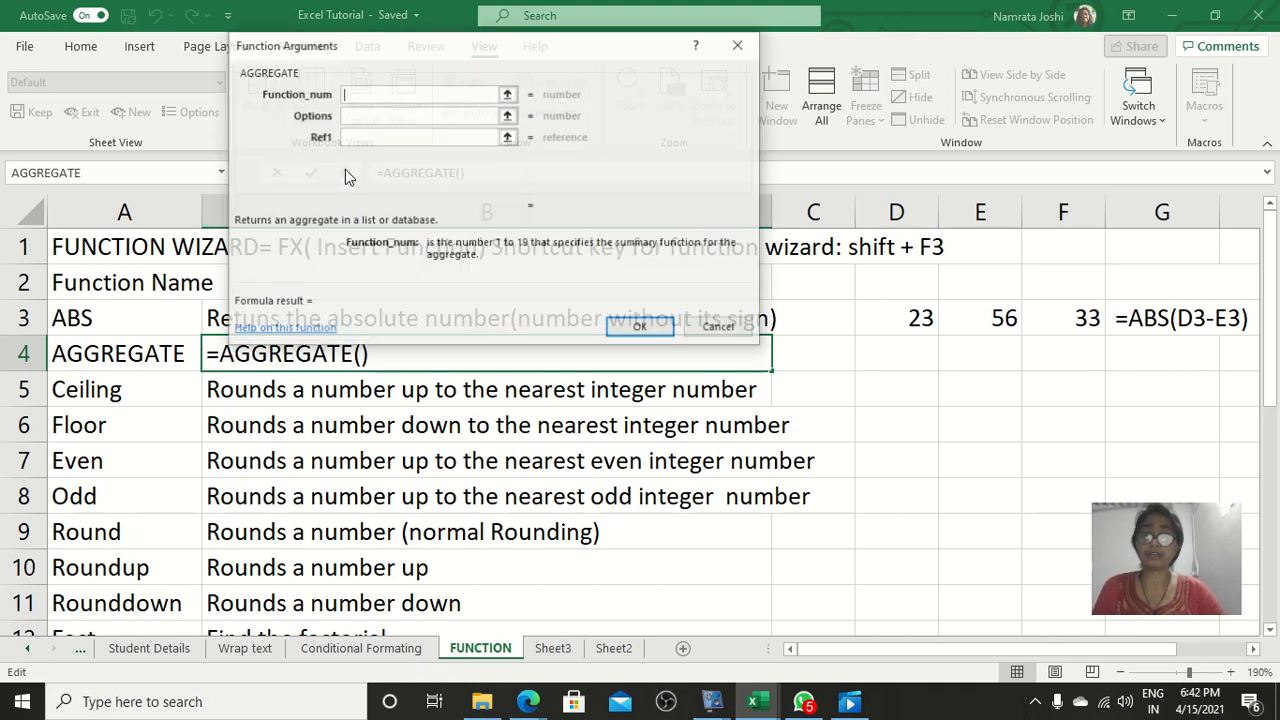
Set AGGREGATE's Function_num argument to 4 and its Options argument to 1.
drag(332, 50, 361, 130)
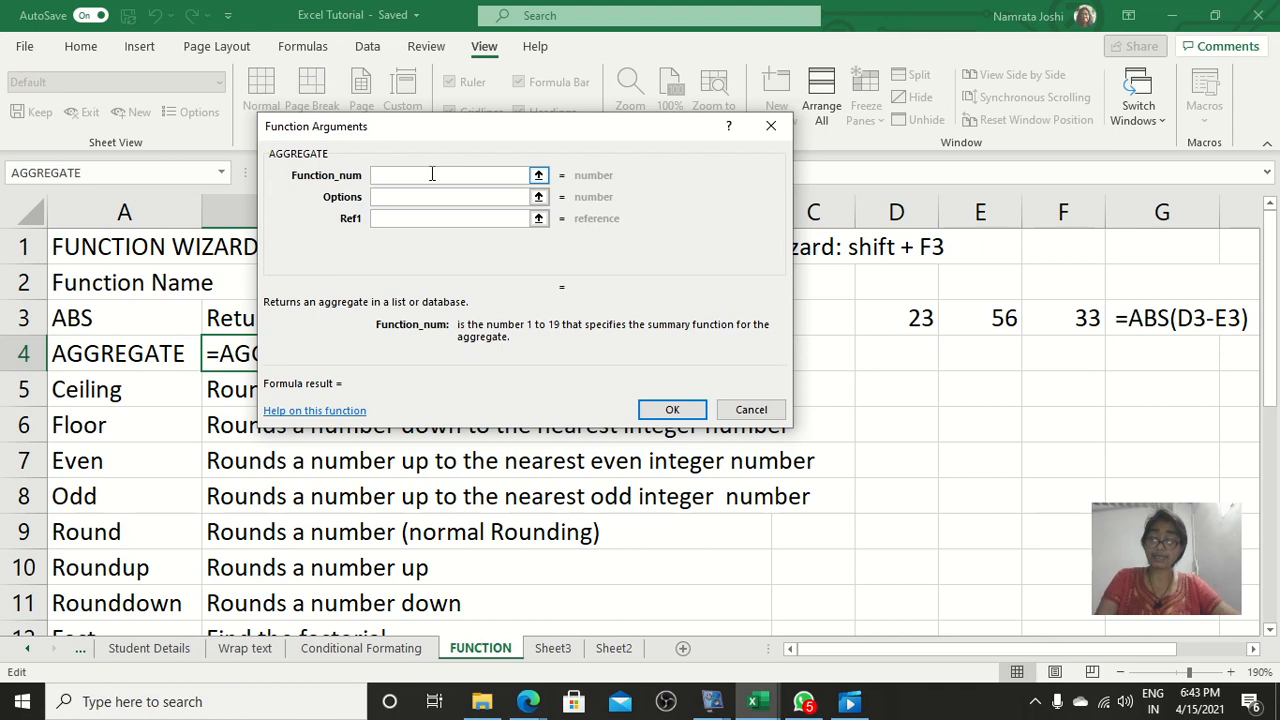
text(4)
click(428, 198)
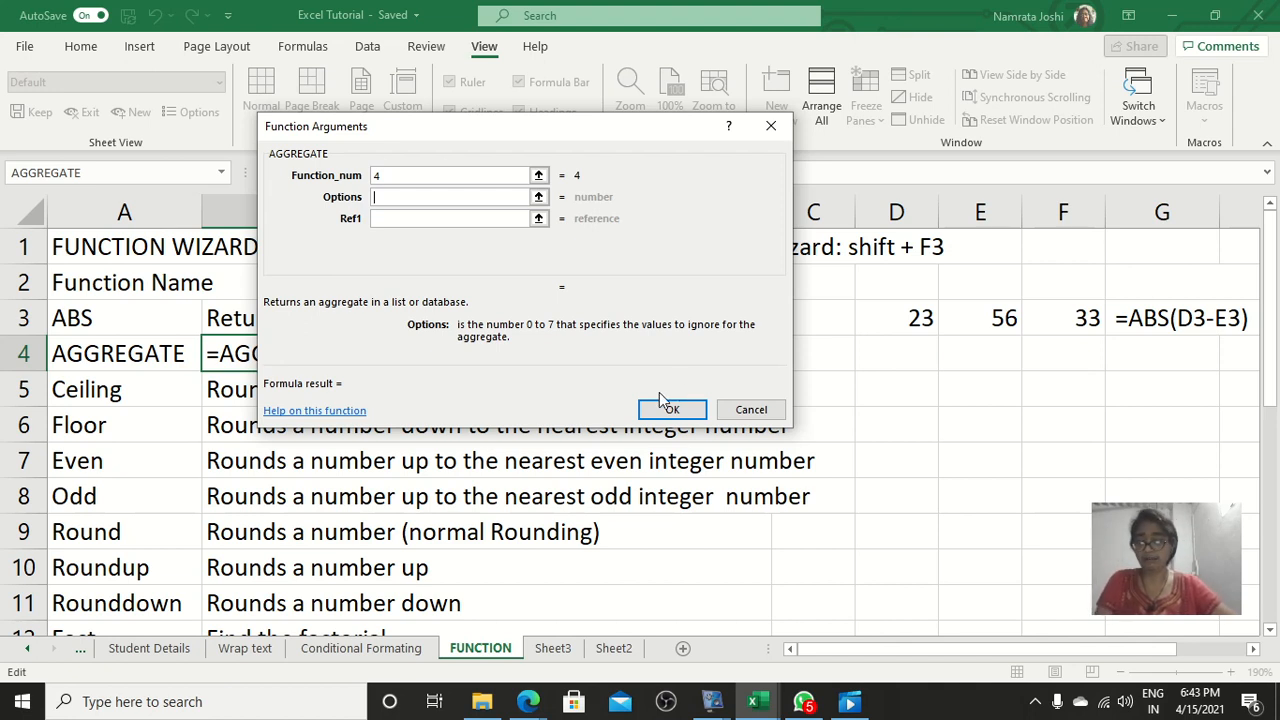
text(1)
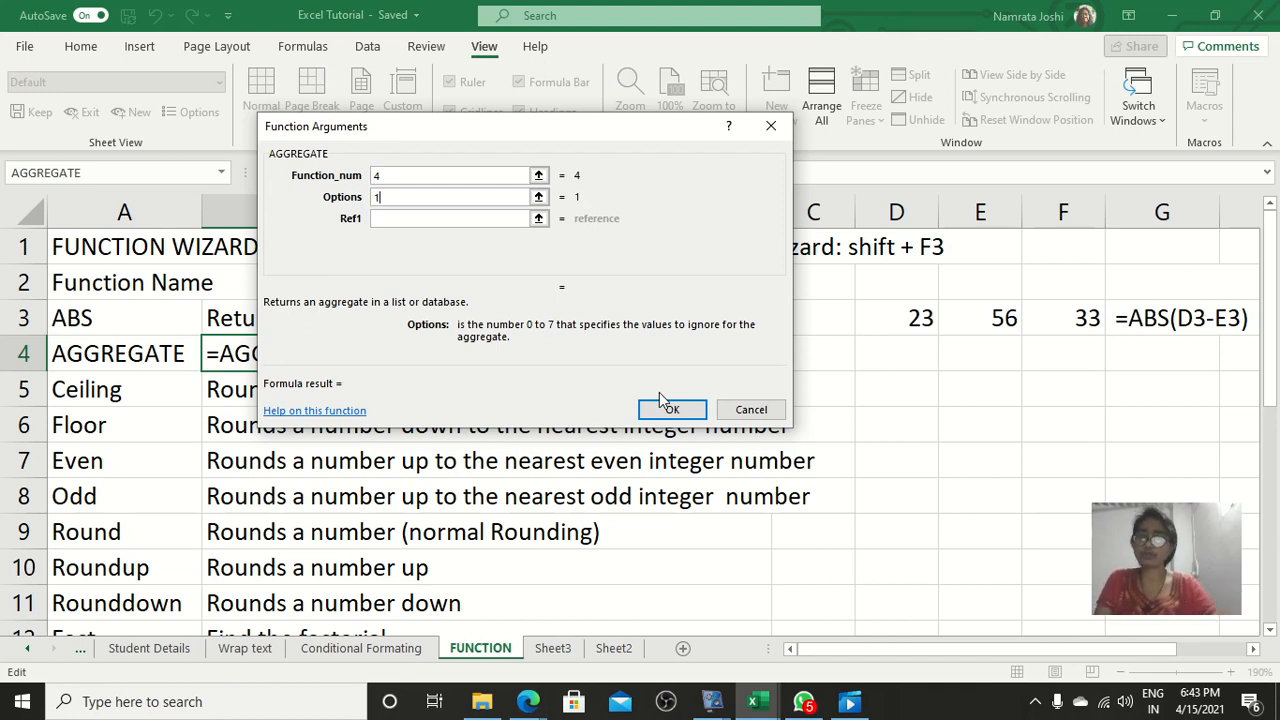
Fill AGGREGATE's reference arguments with the typed numbers 310 for Ref1, 243 for Ref2 and 423 for Ref3.
click(388, 221)
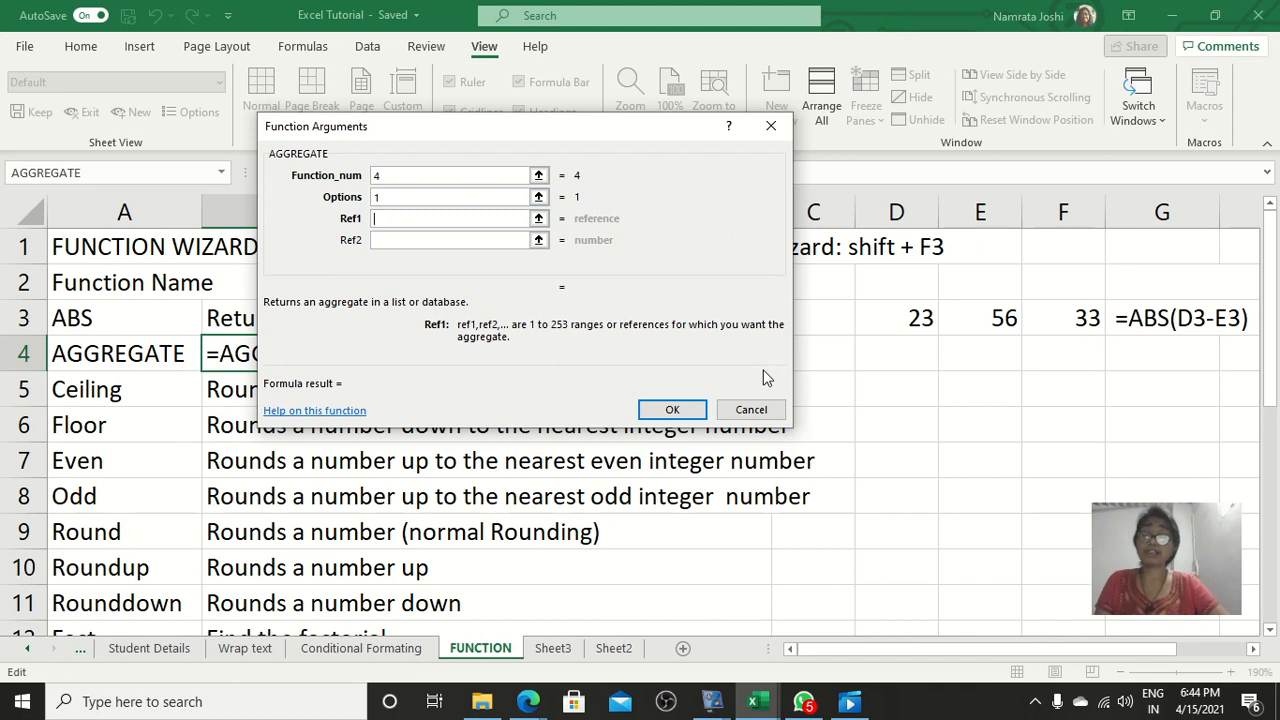
text(310)
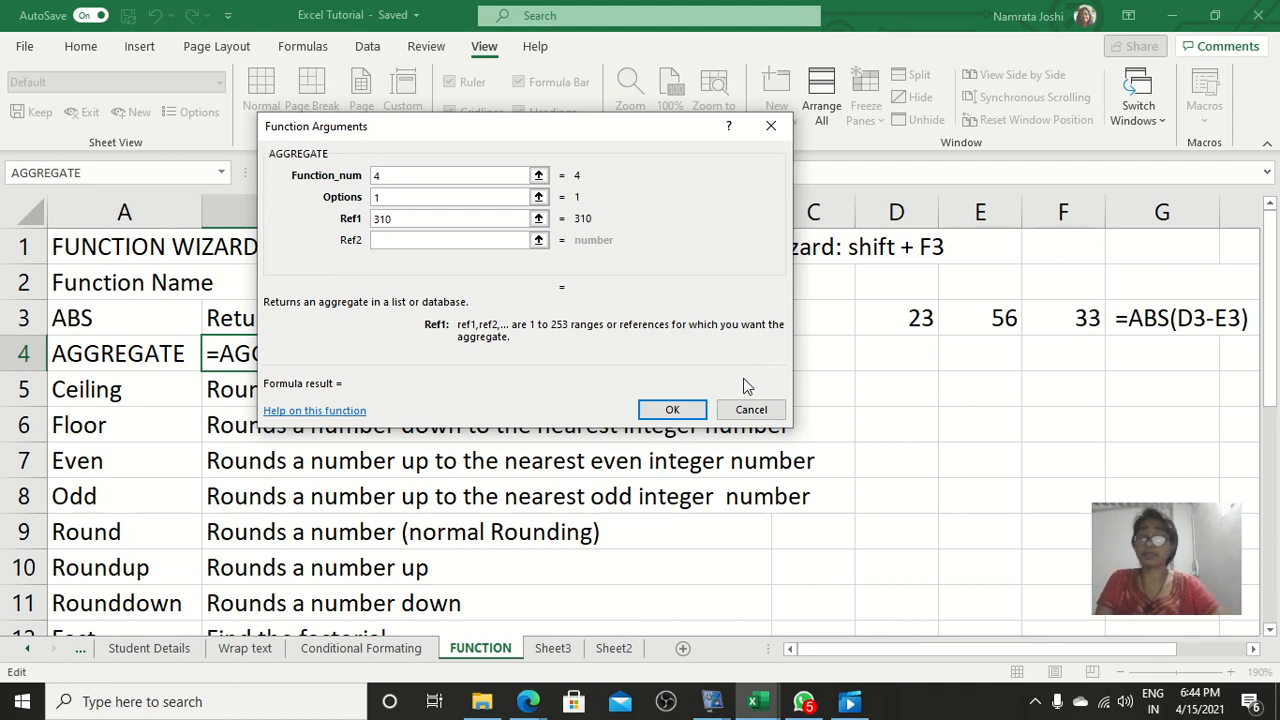
click(446, 240)
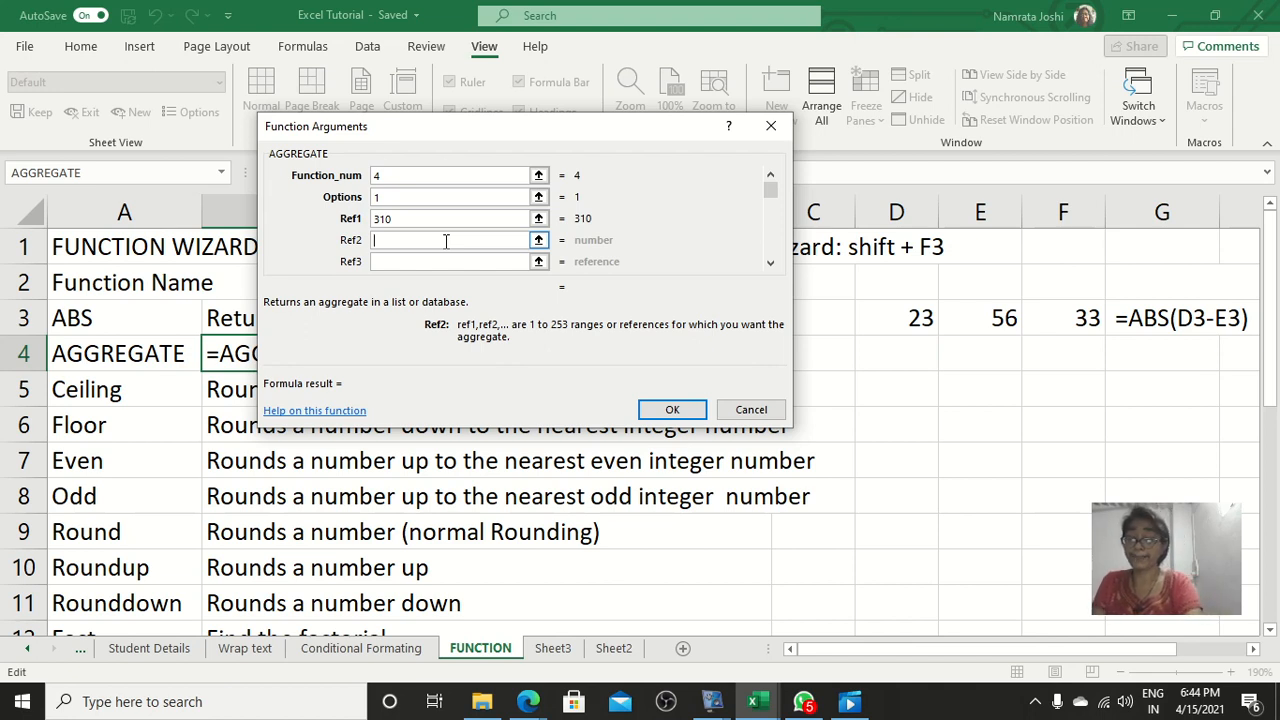
text(243)
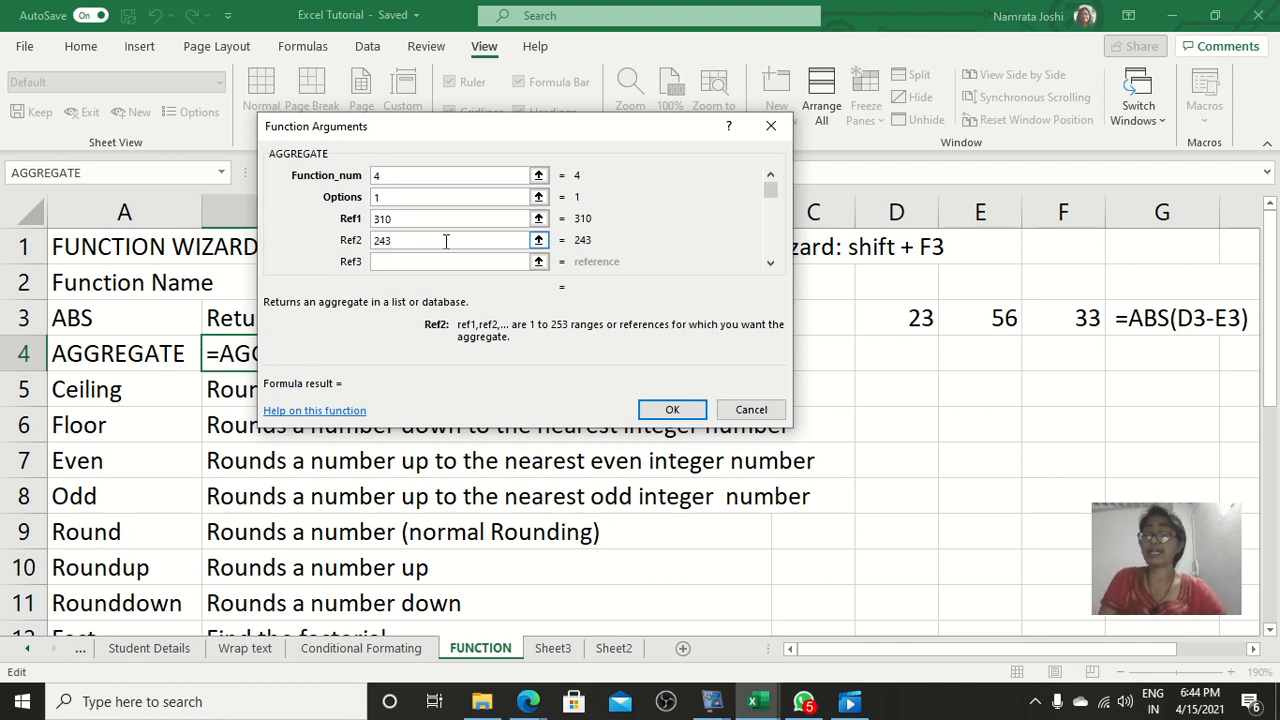
click(434, 257)
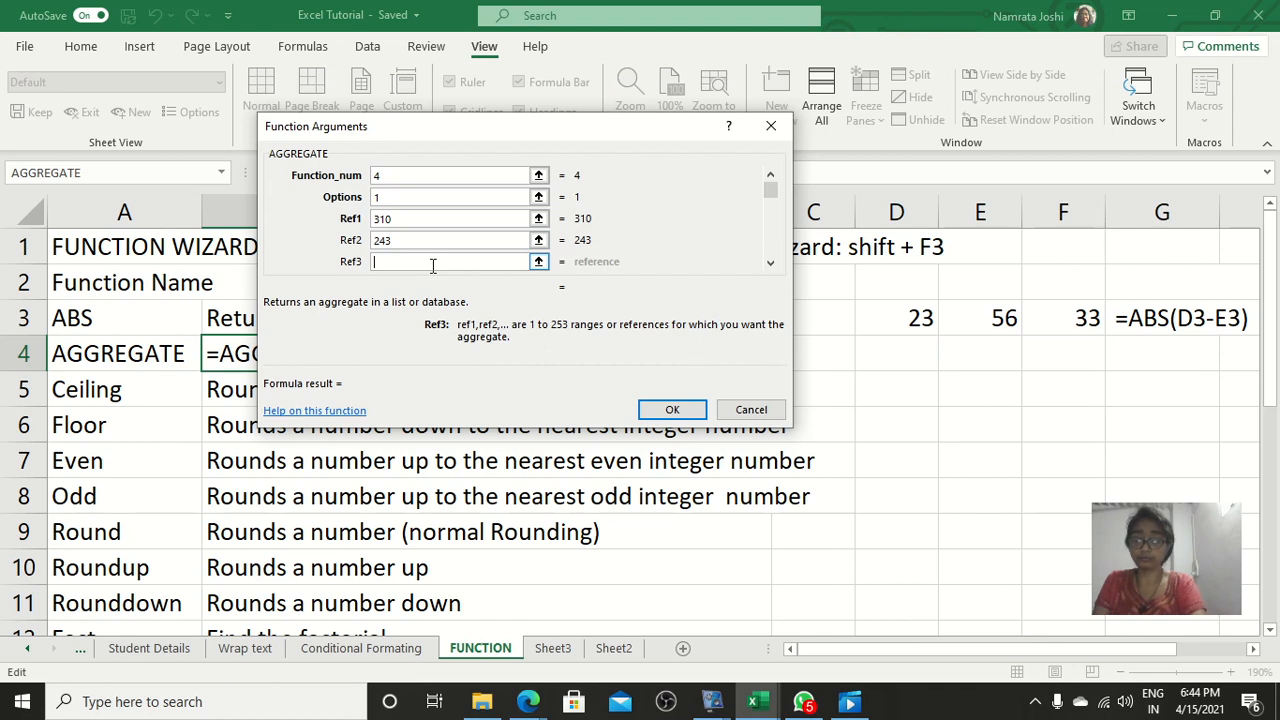
text(423)
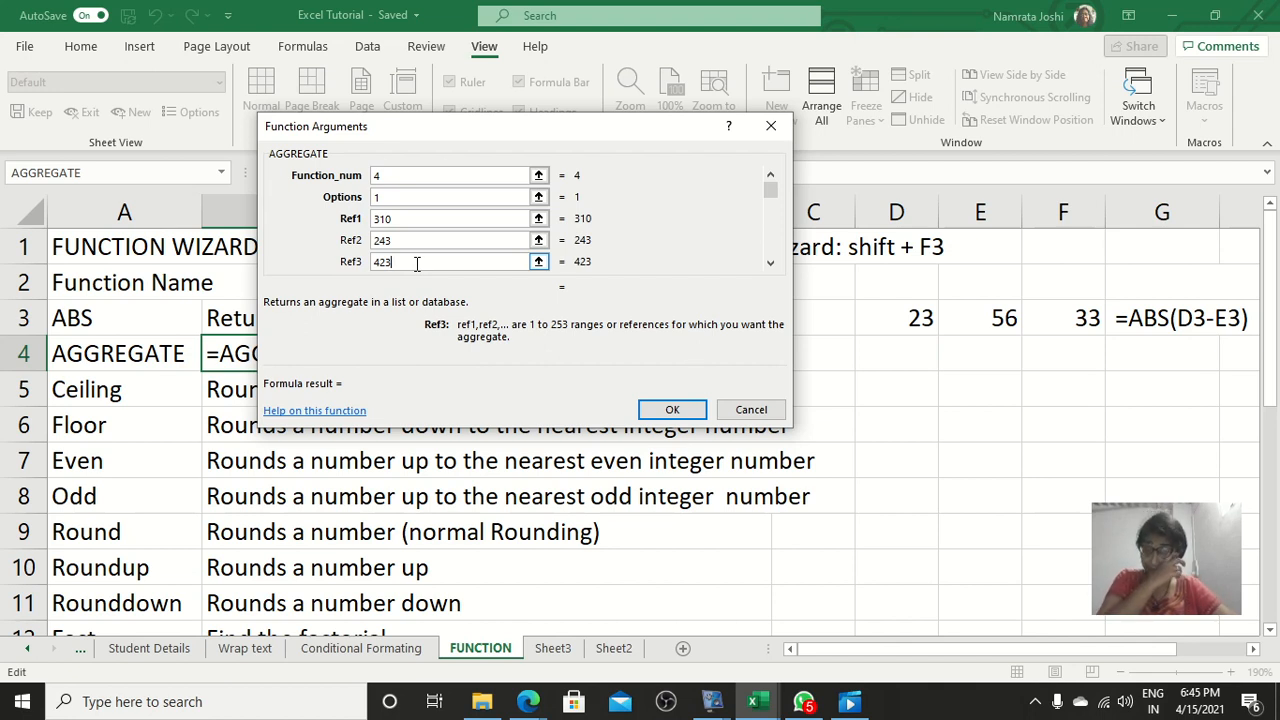
Change AGGREGATE's Options argument to 0 and try to enter the formula in cell B4.
click(395, 196)
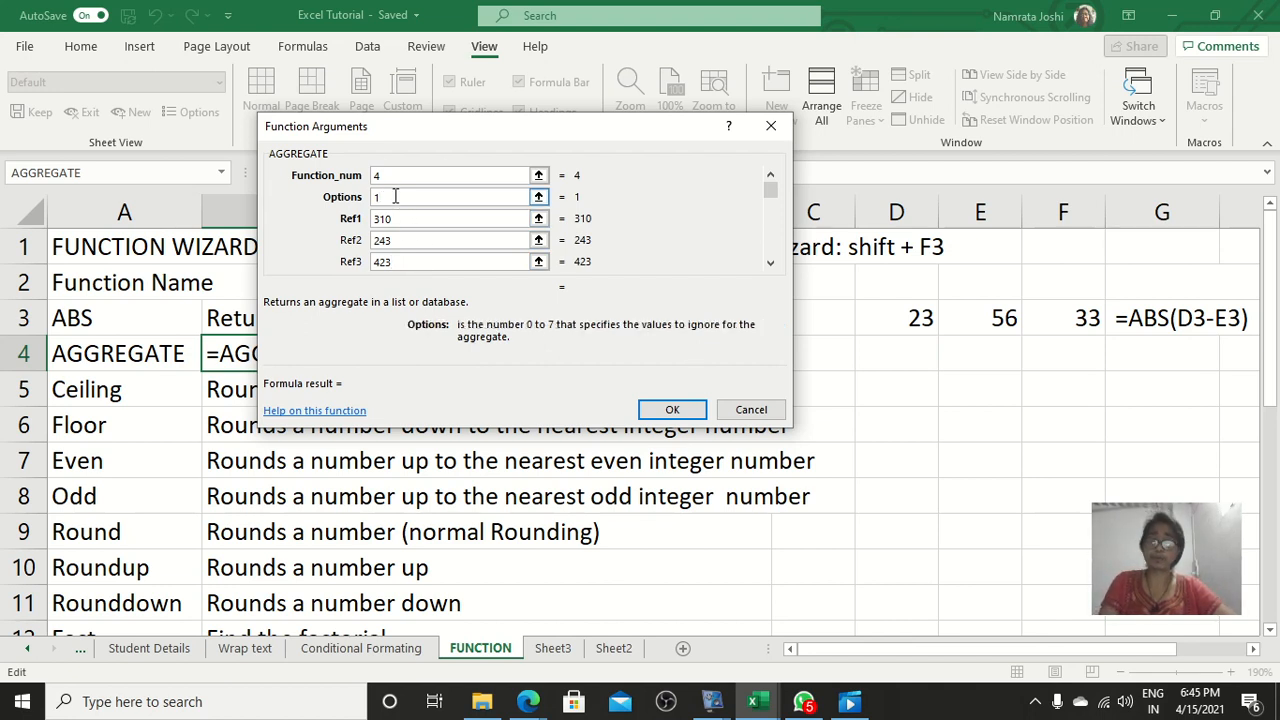
key(BackSpace)
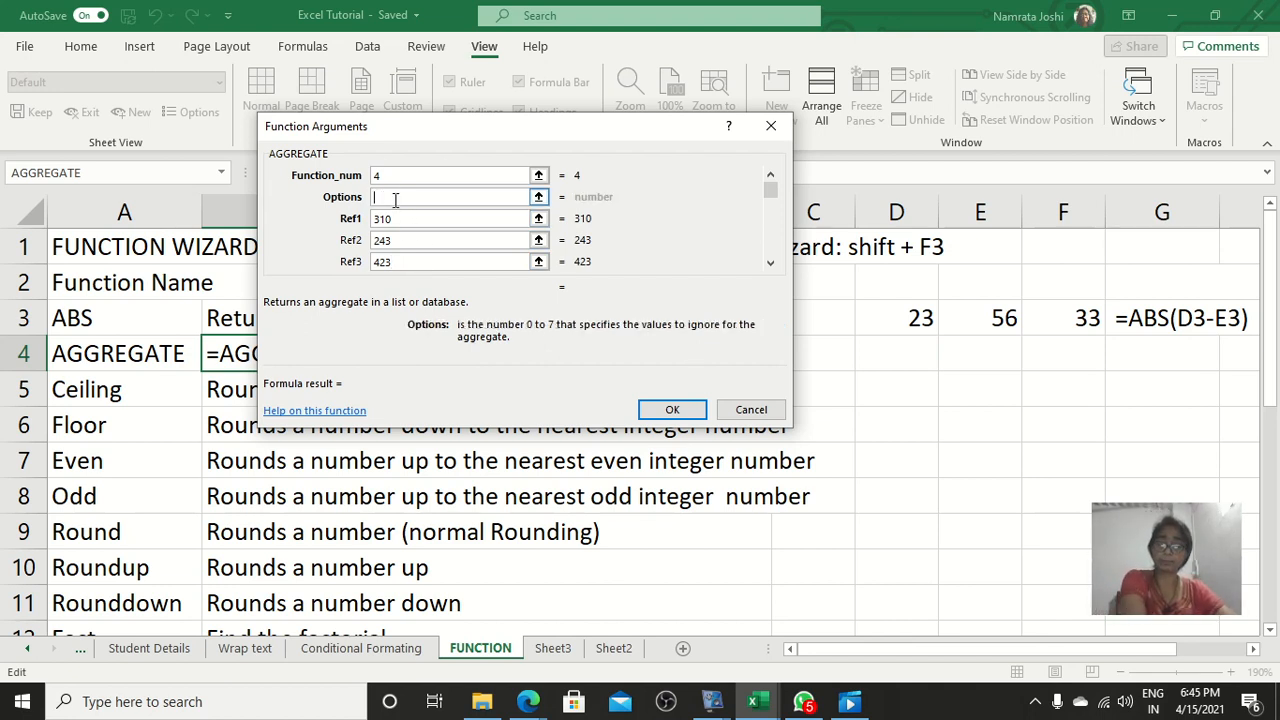
text(0)
click(403, 261)
click(405, 197)
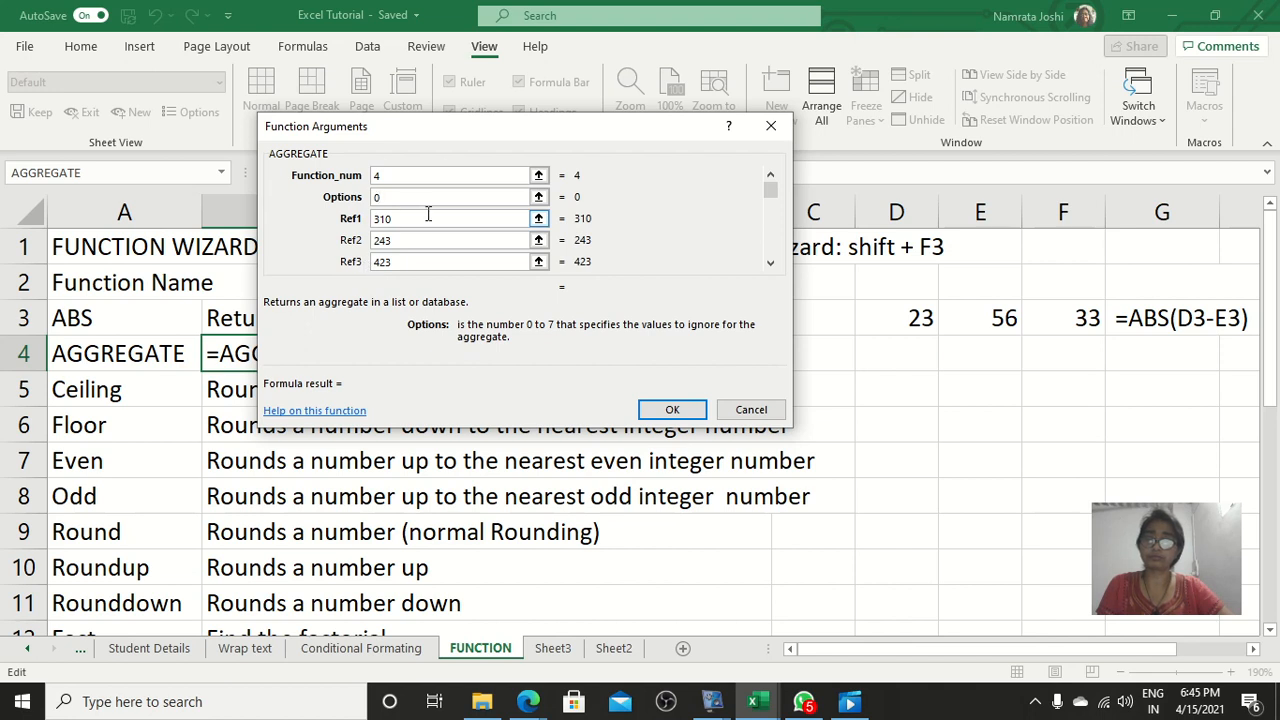
click(670, 411)
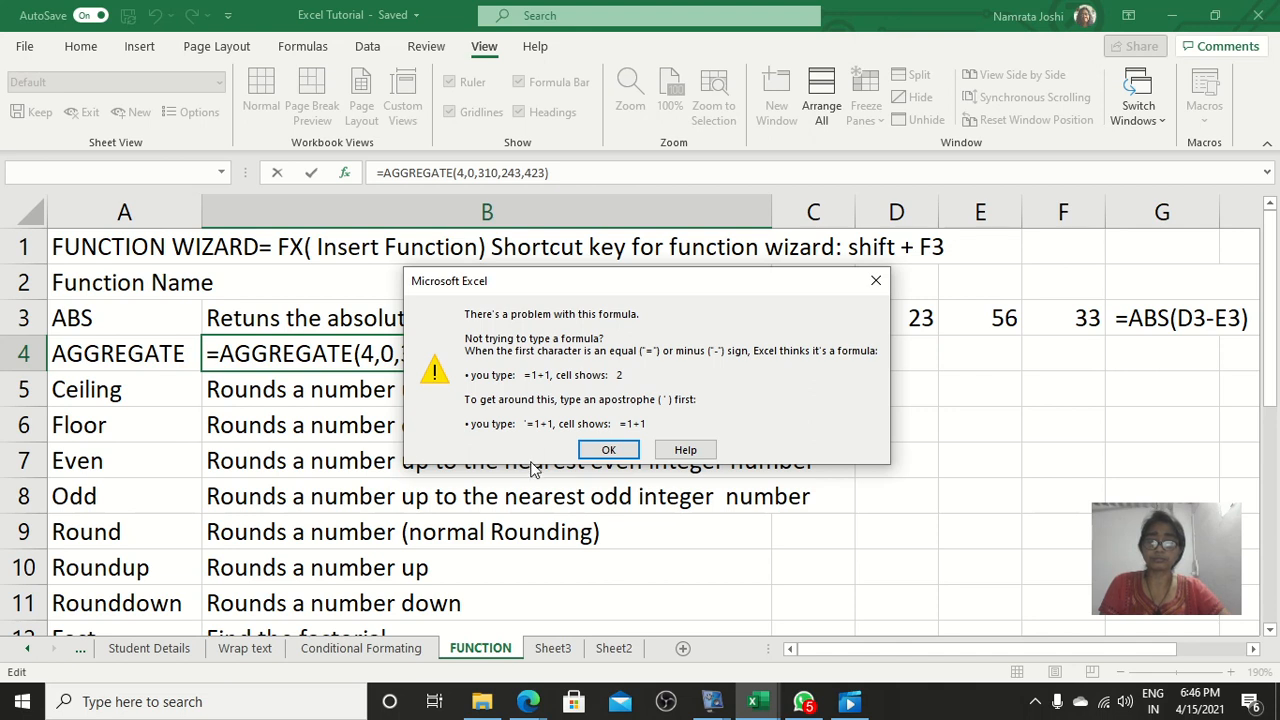
click(612, 451)
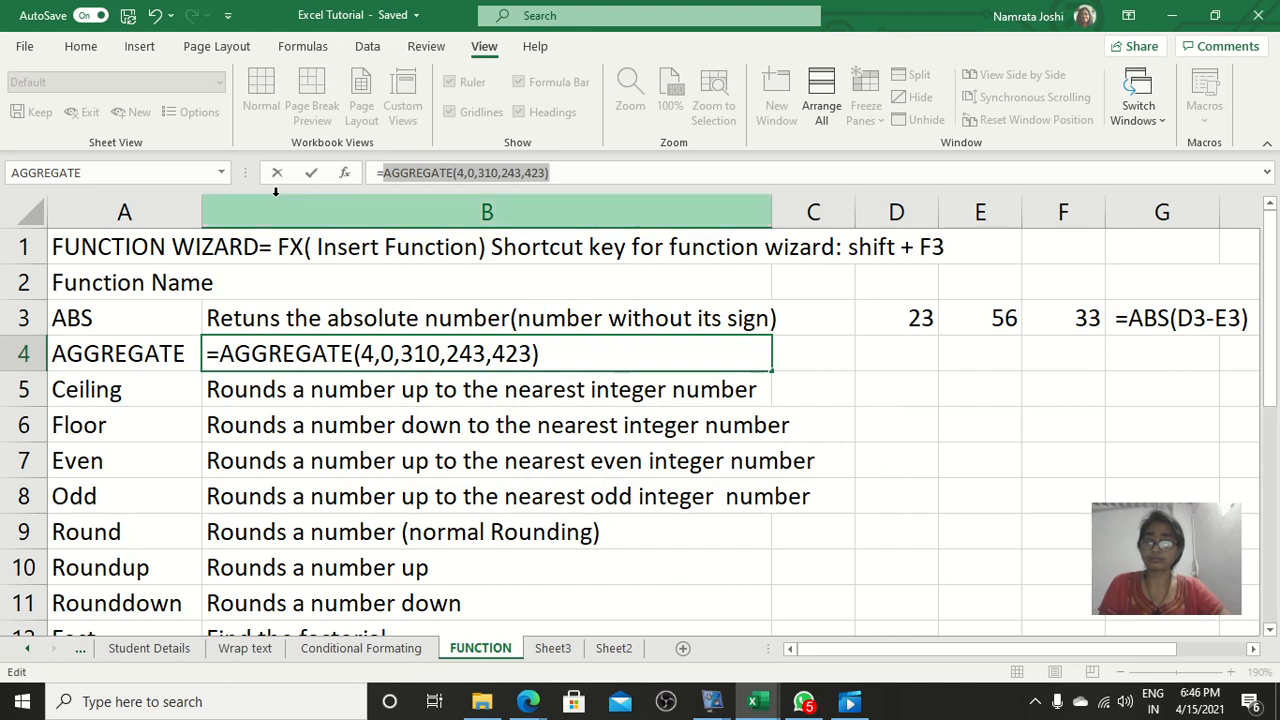
Reopen the AGGREGATE arguments in B4 with the list function_num,options,ref1,... and set Options to 1.
click(344, 173)
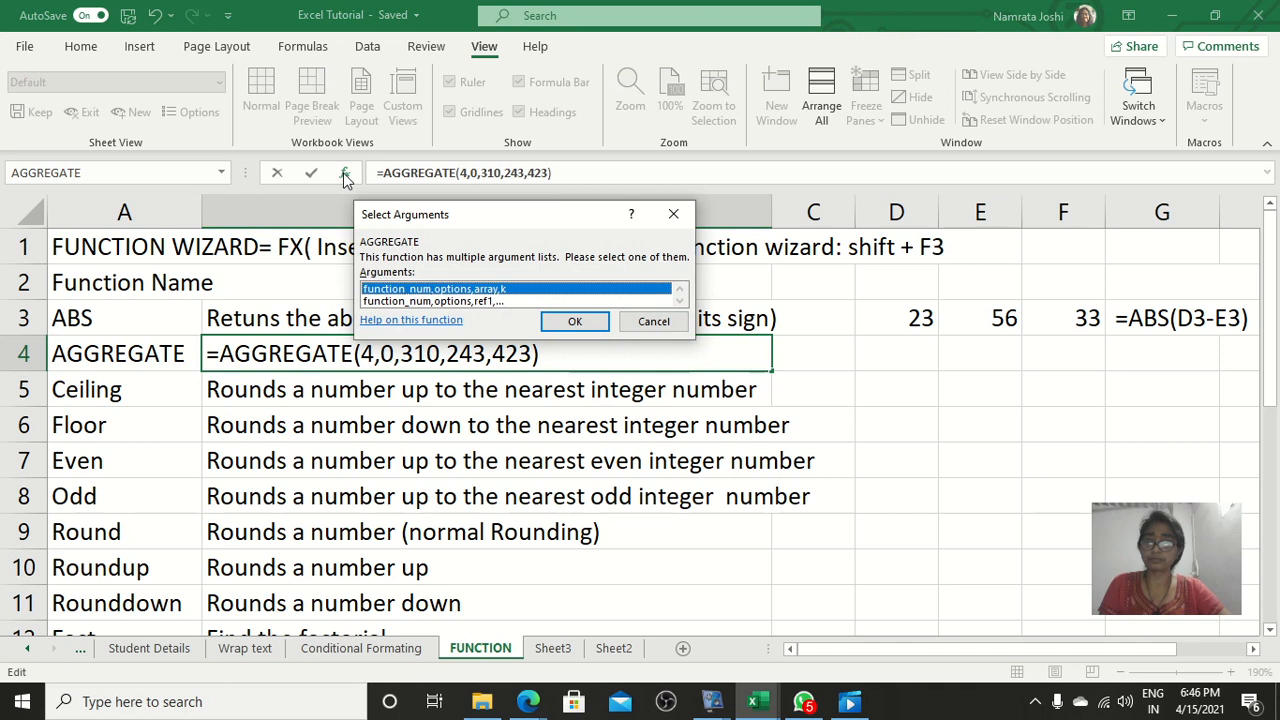
click(505, 300)
click(575, 321)
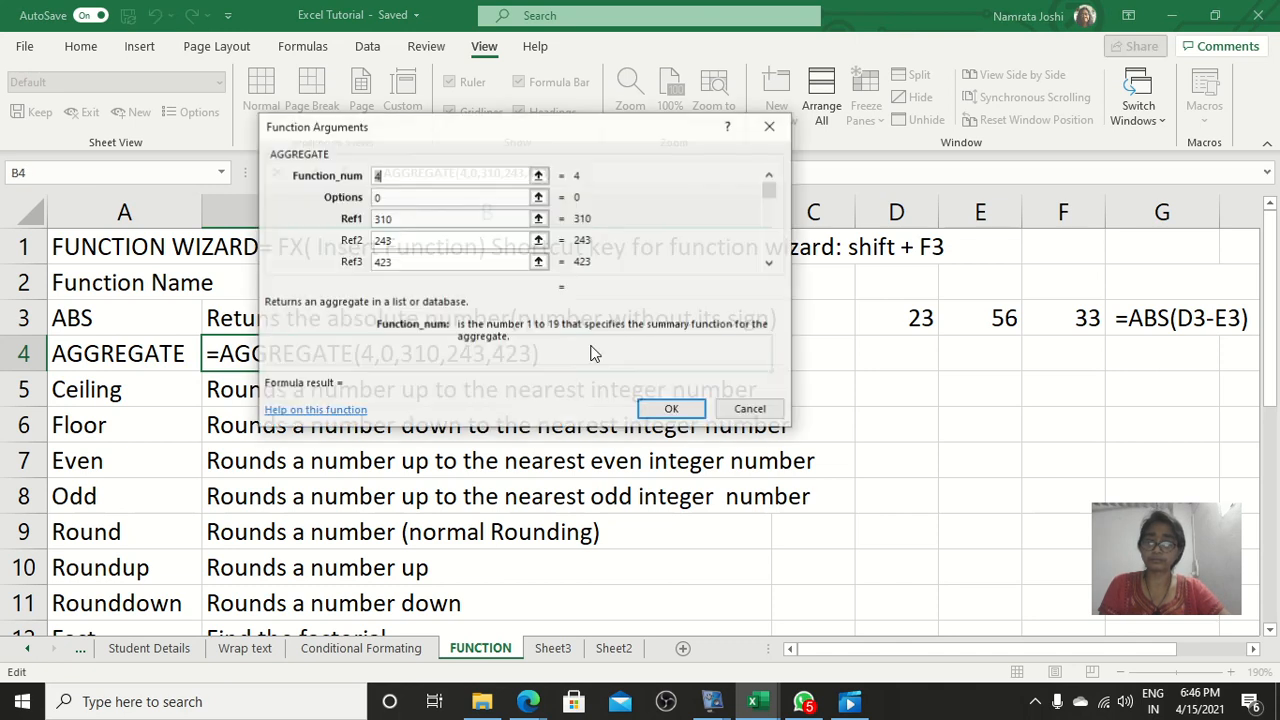
drag(578, 148, 688, 149)
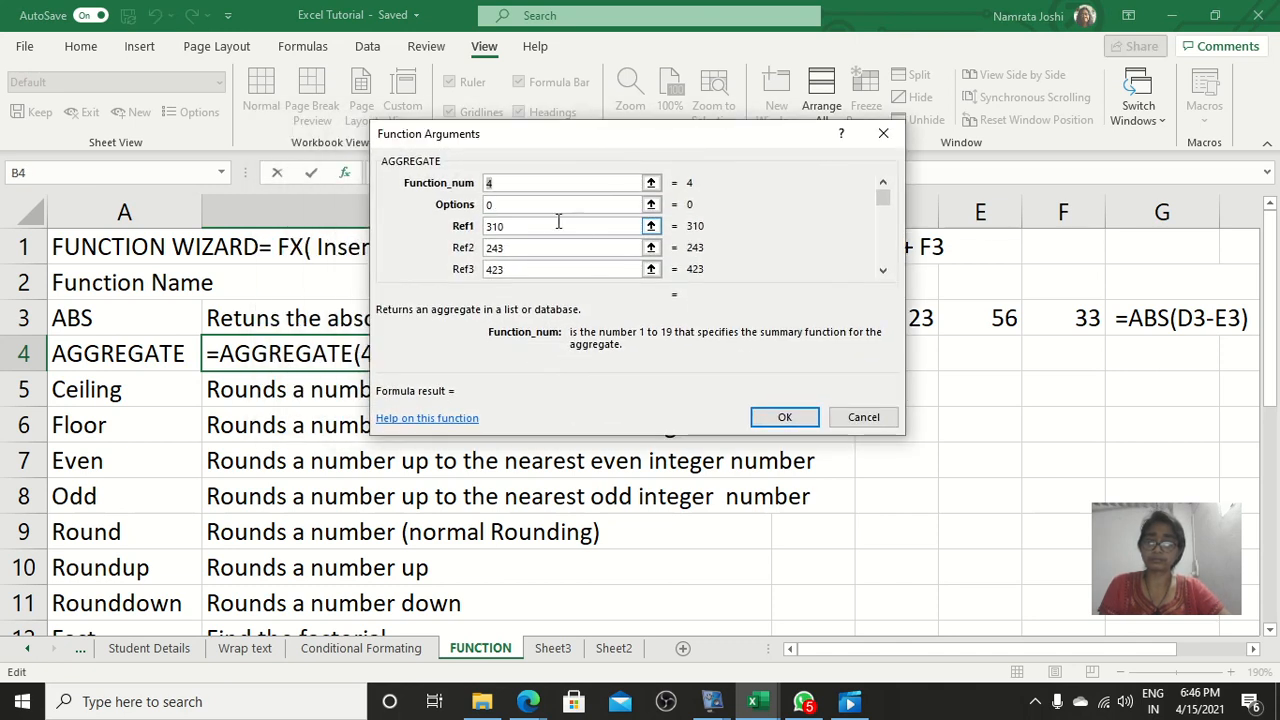
click(505, 205)
key(BackSpace)
text(1)
Change the Ref3 argument to 134 and try to enter the AGGREGATE formula in cell B4 again.
drag(513, 274, 488, 277)
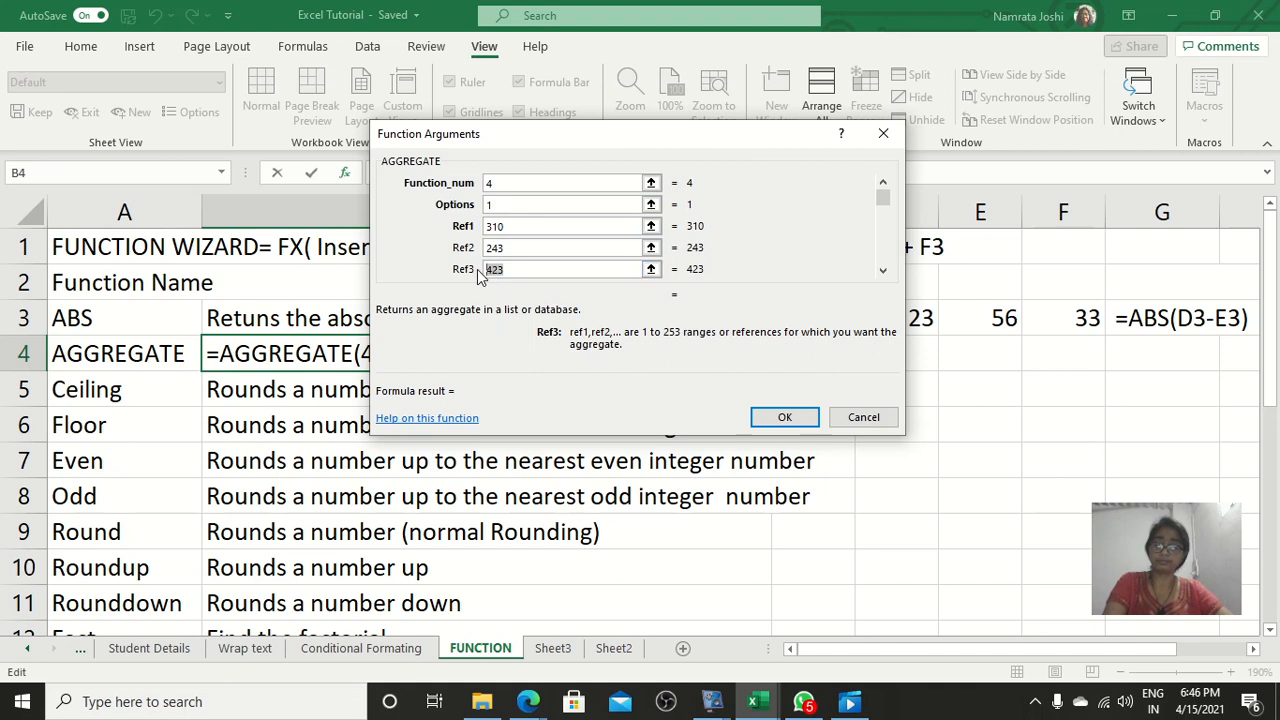
text(134)
click(589, 247)
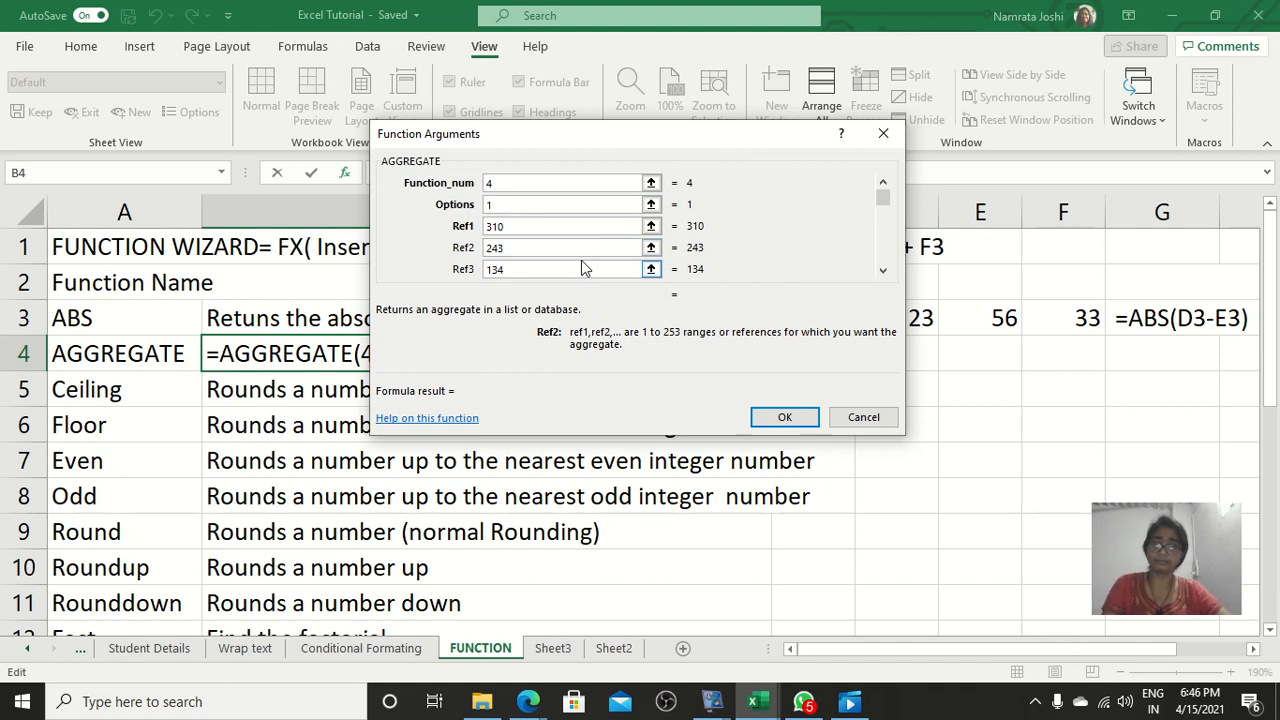
click(571, 205)
key(Tab)
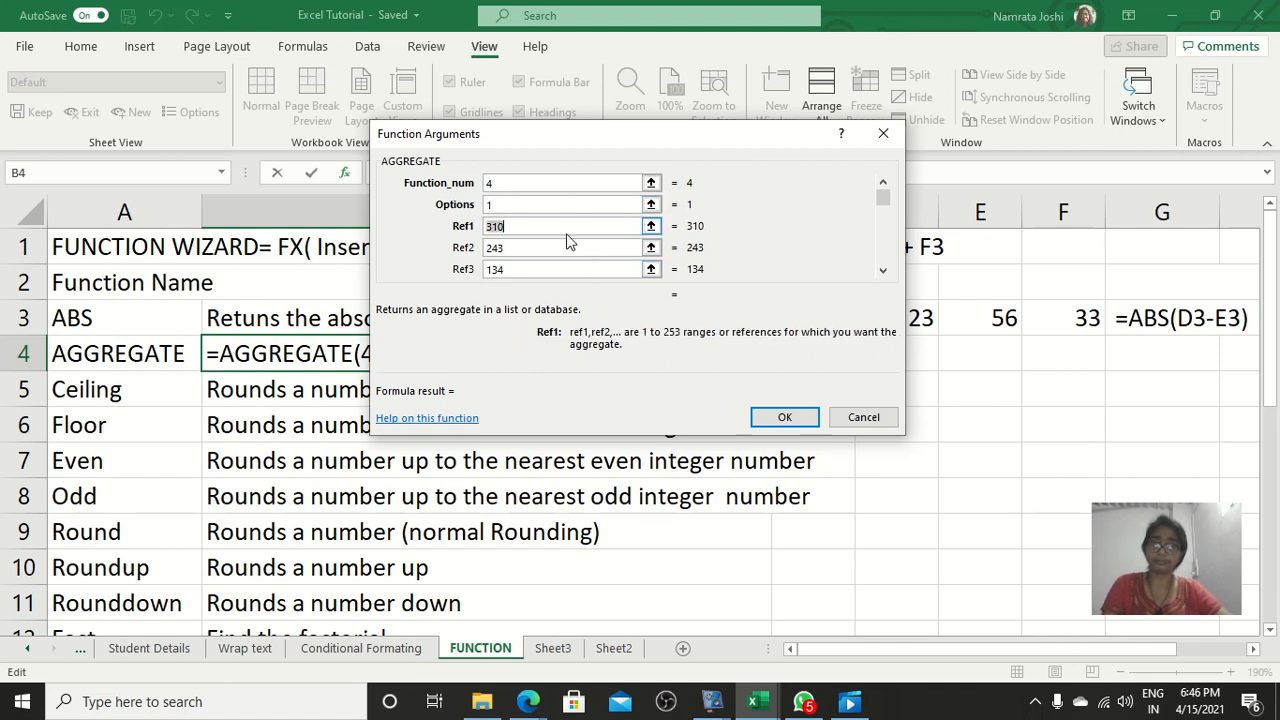
click(773, 419)
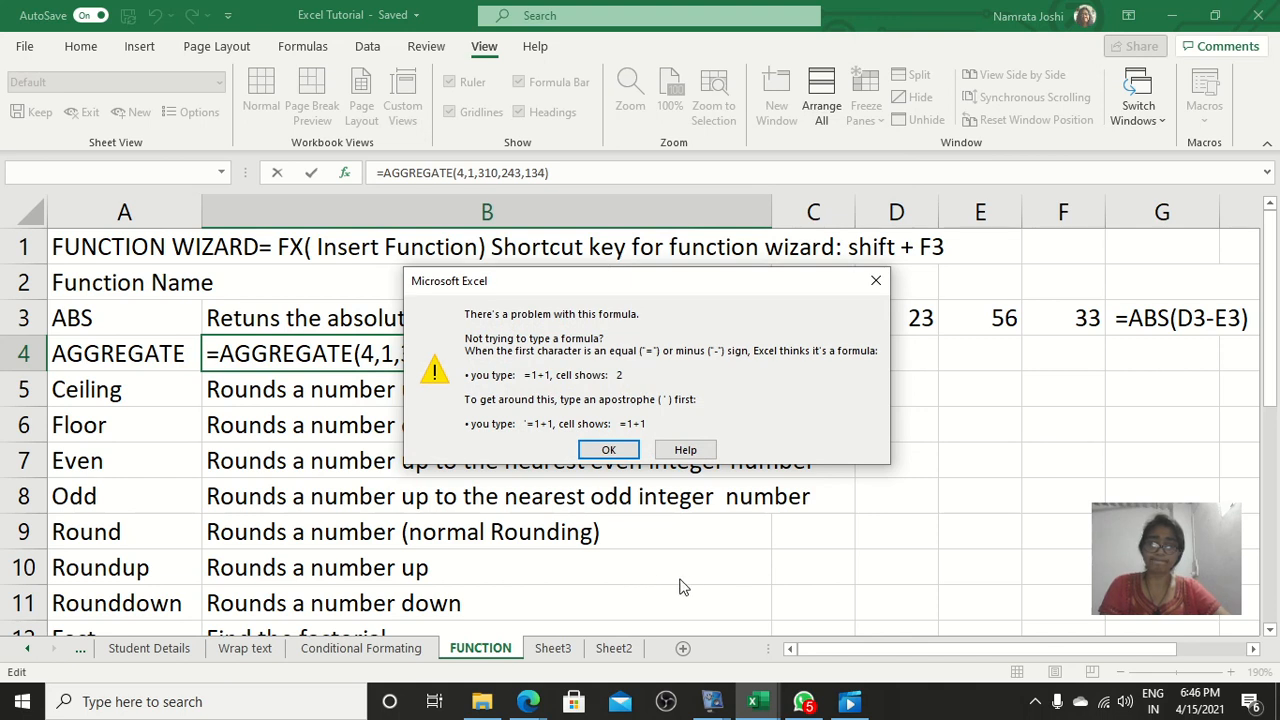
click(612, 451)
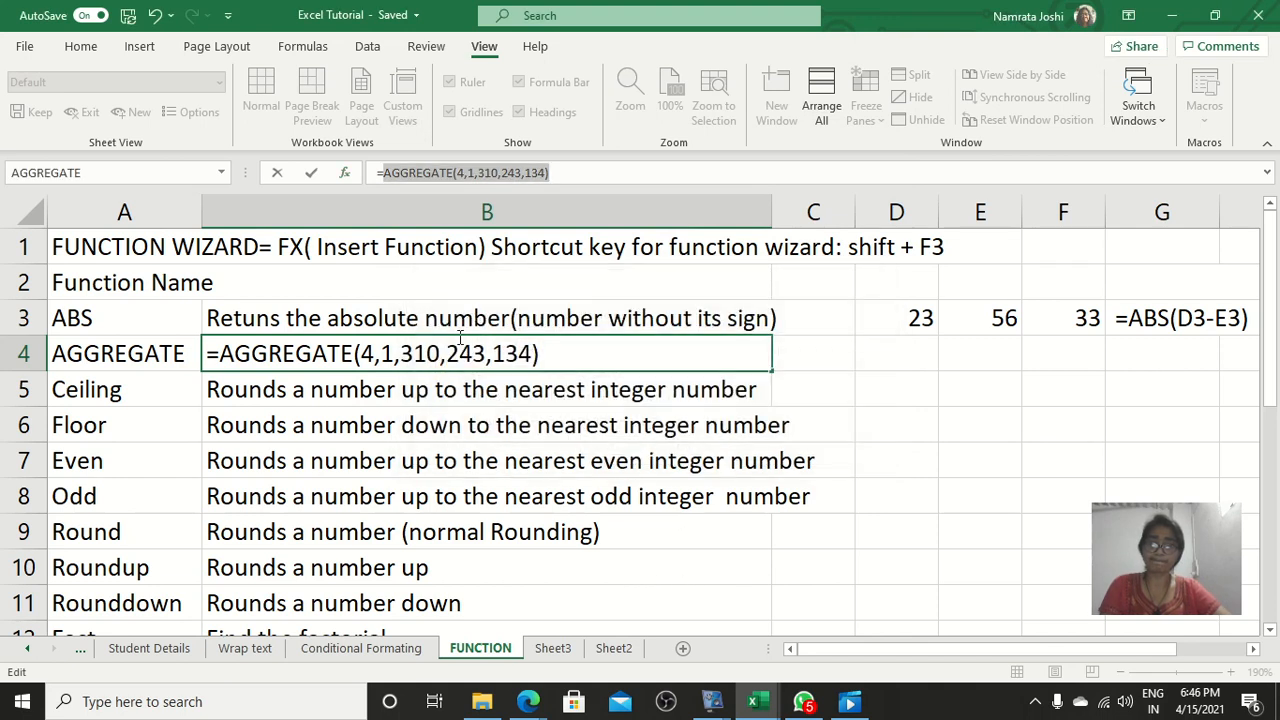
Reopen B4's AGGREGATE arguments with the list function_num,options,ref1,..., set Ref1, Ref2 and Ref3 to cells D3, E3 and F3, and enter the formula.
click(344, 176)
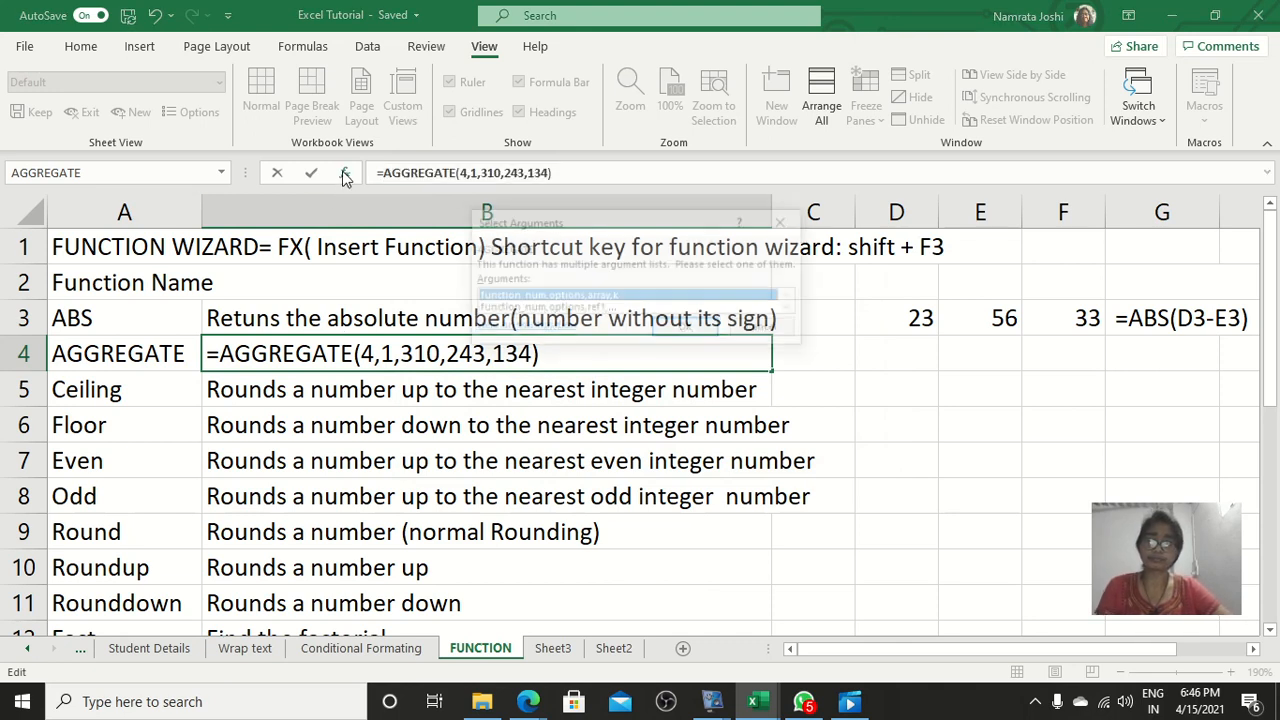
click(550, 309)
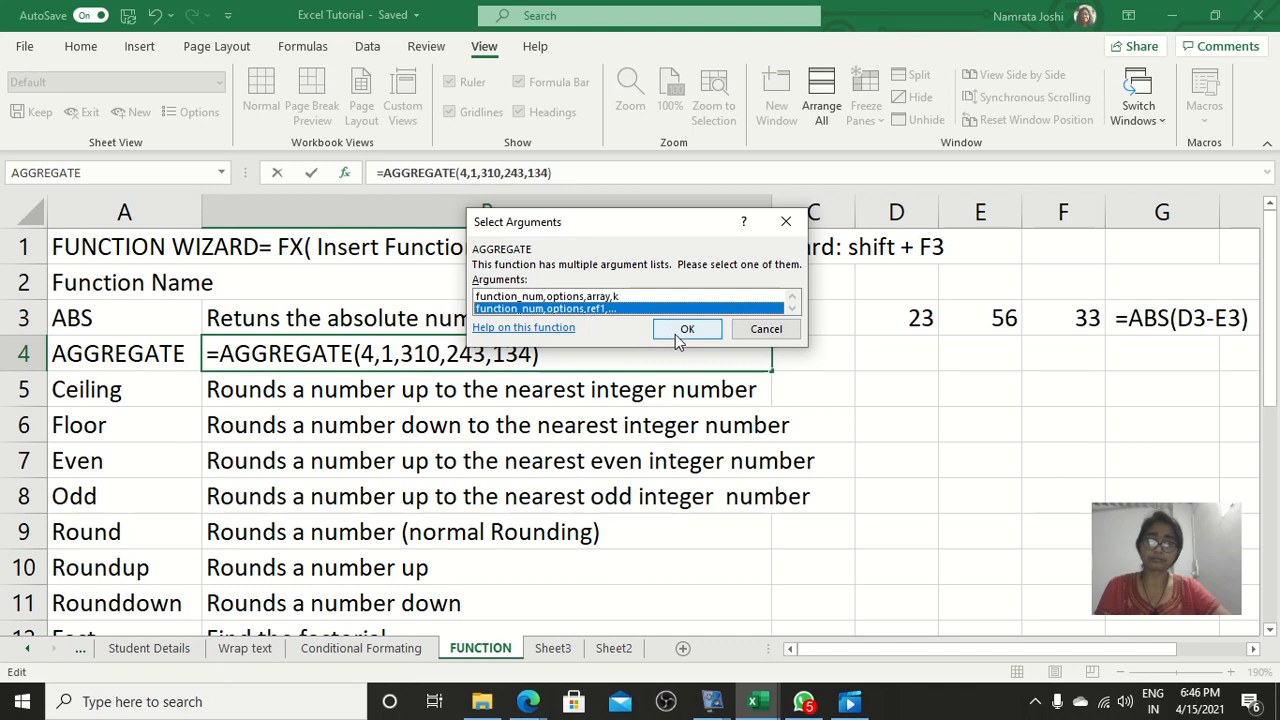
click(676, 333)
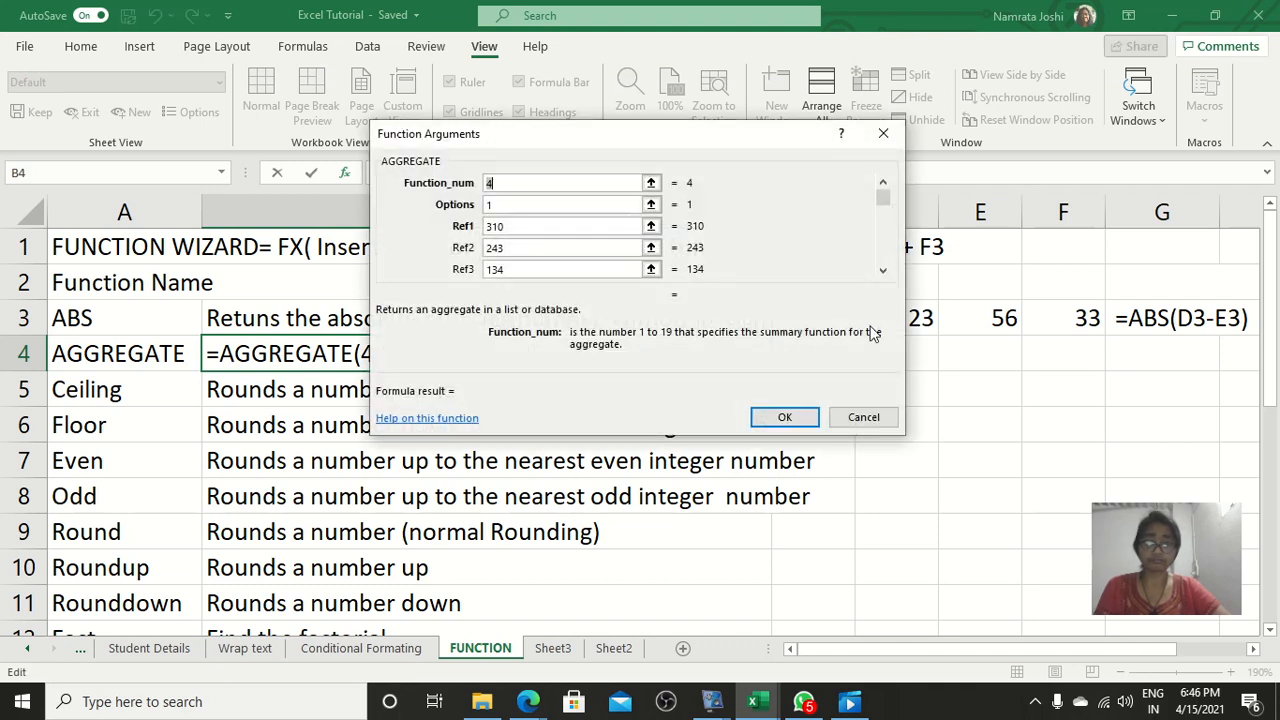
drag(562, 137, 555, 104)
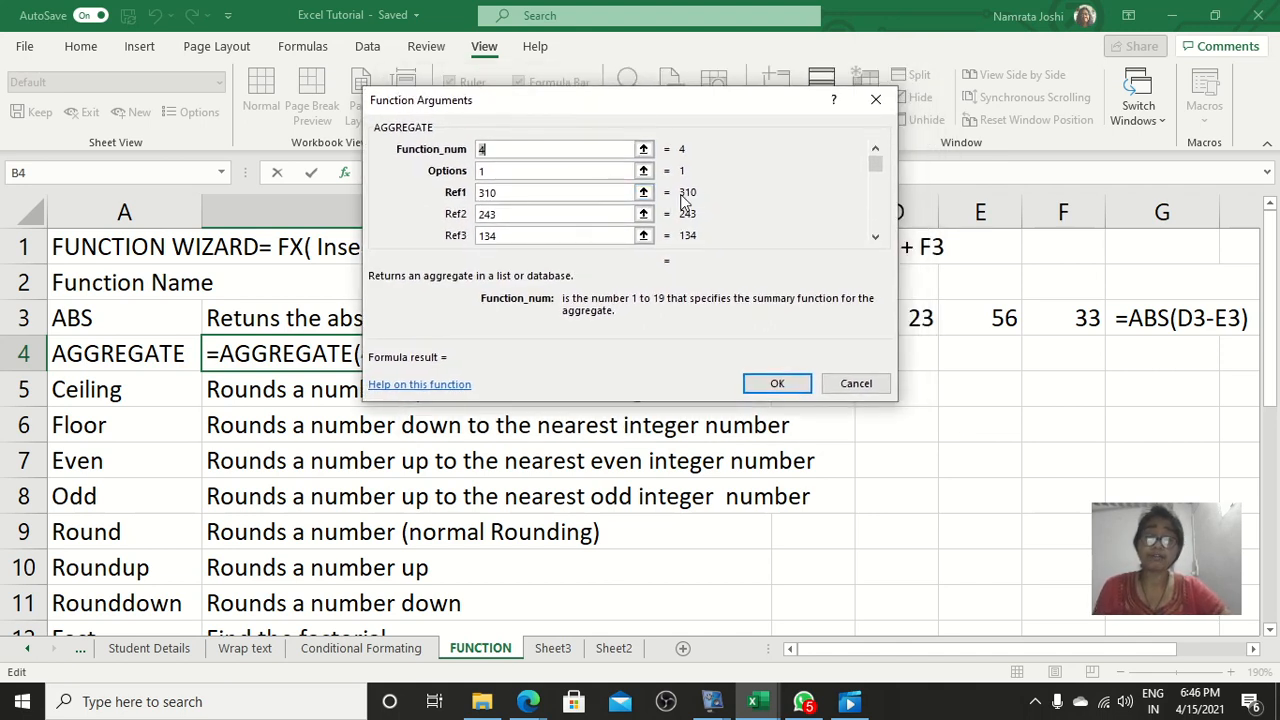
click(494, 196)
double_click(494, 196)
click(920, 318)
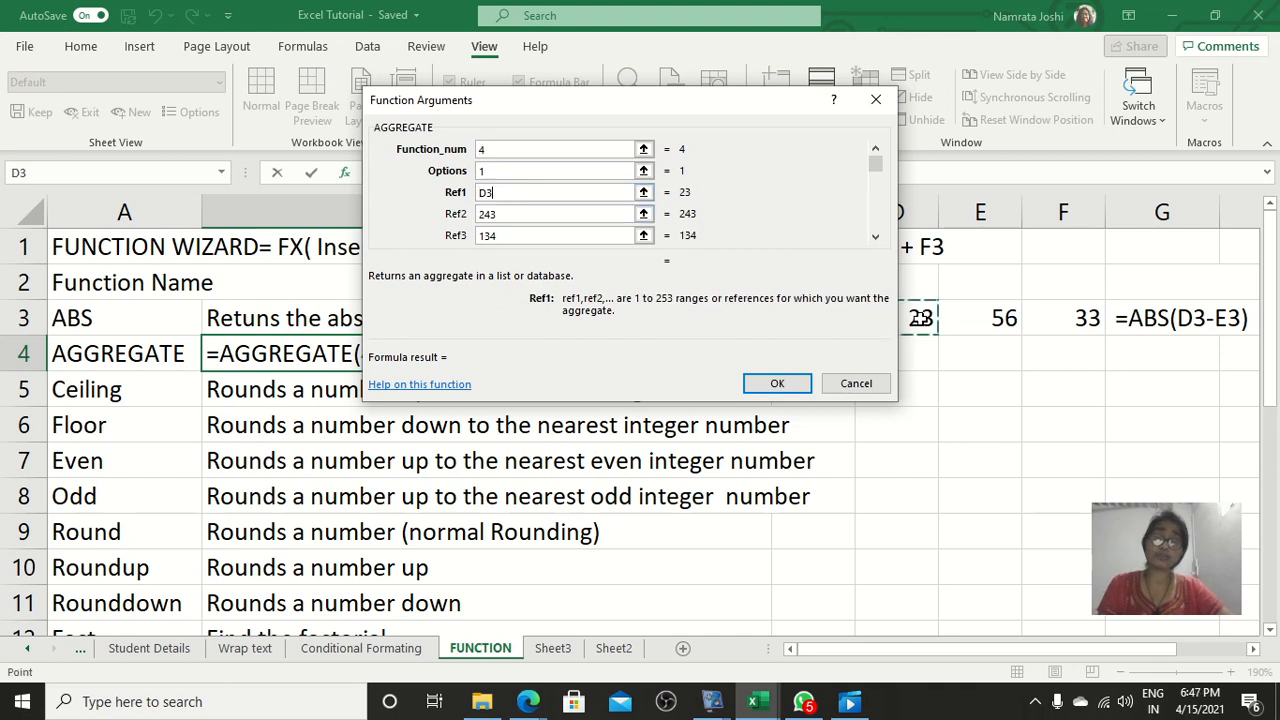
double_click(488, 215)
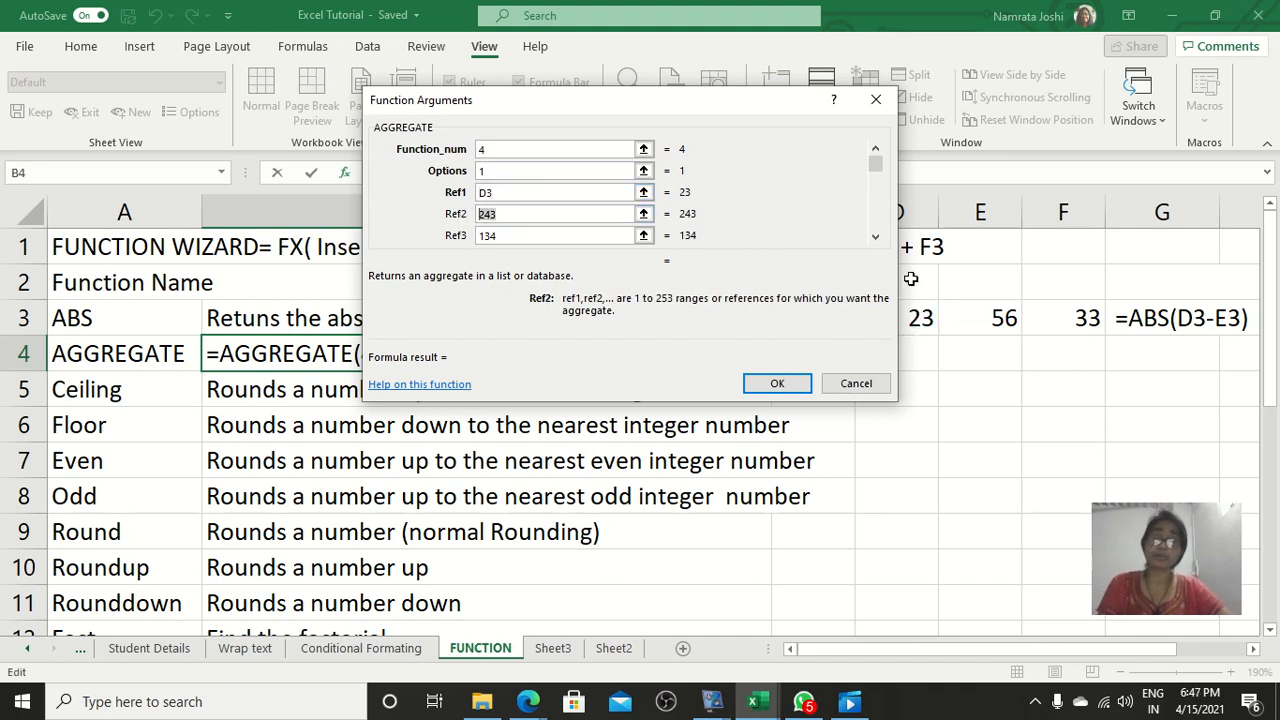
click(985, 318)
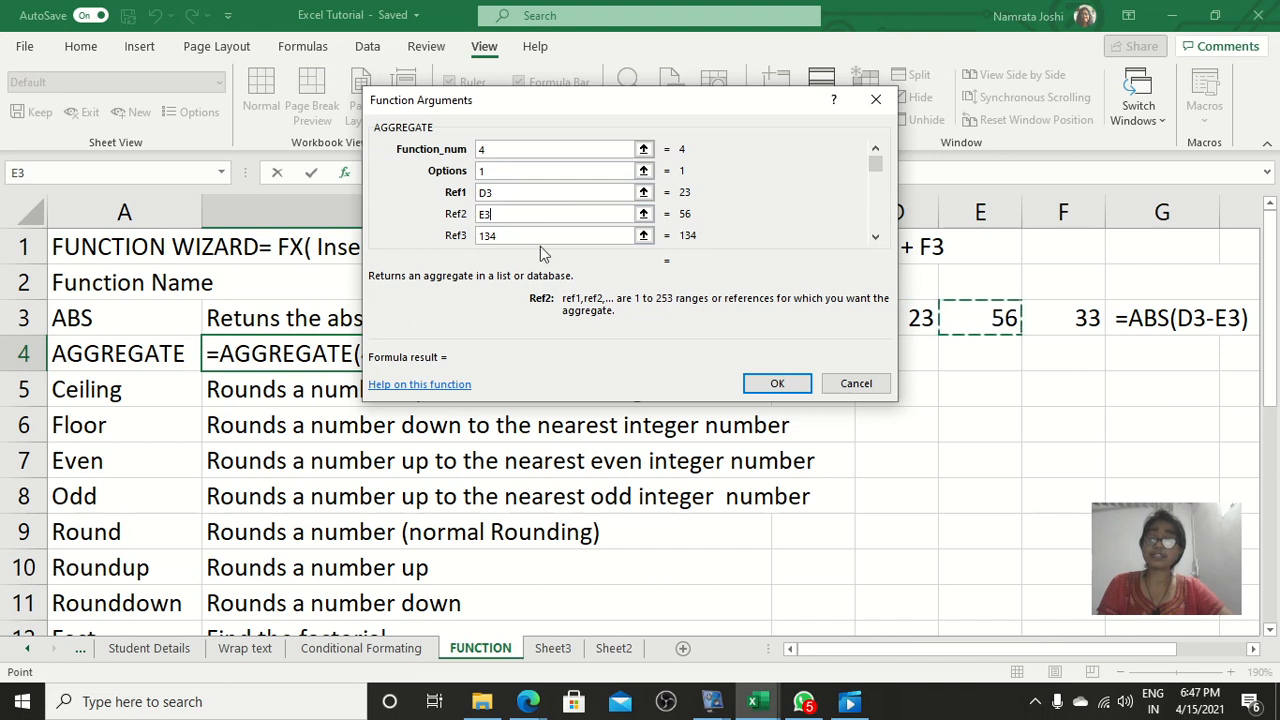
double_click(488, 236)
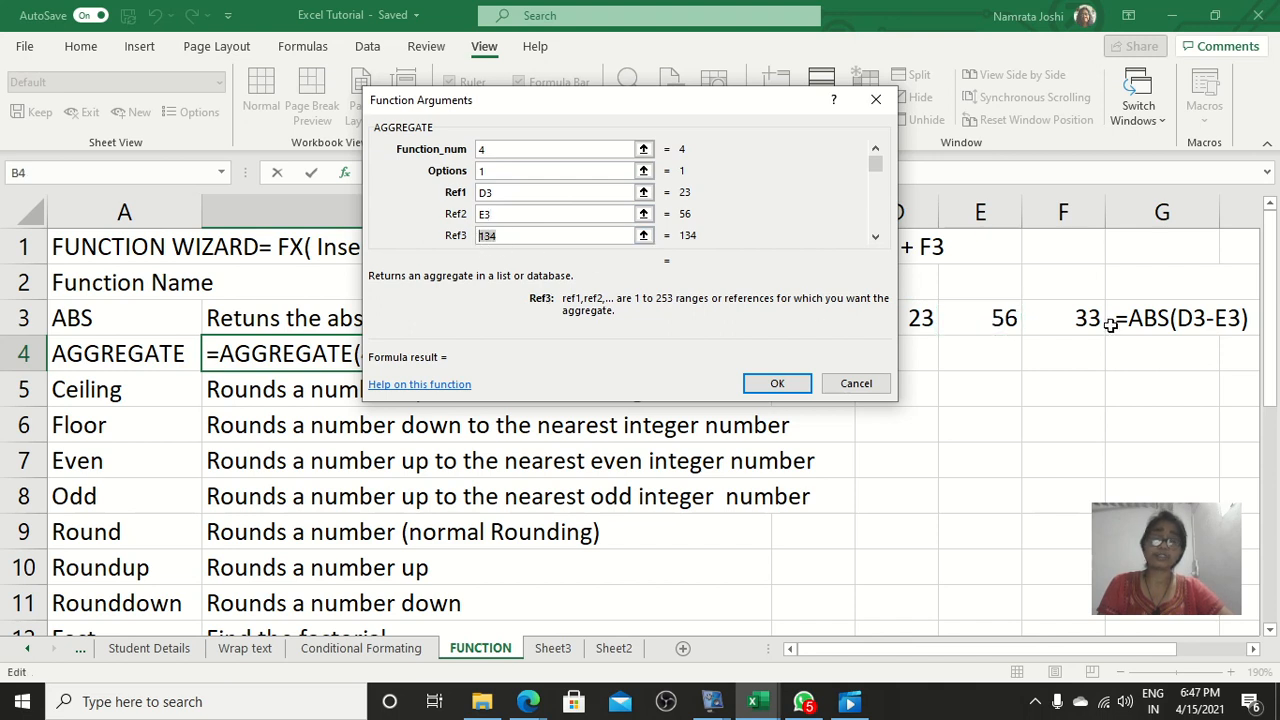
click(1076, 320)
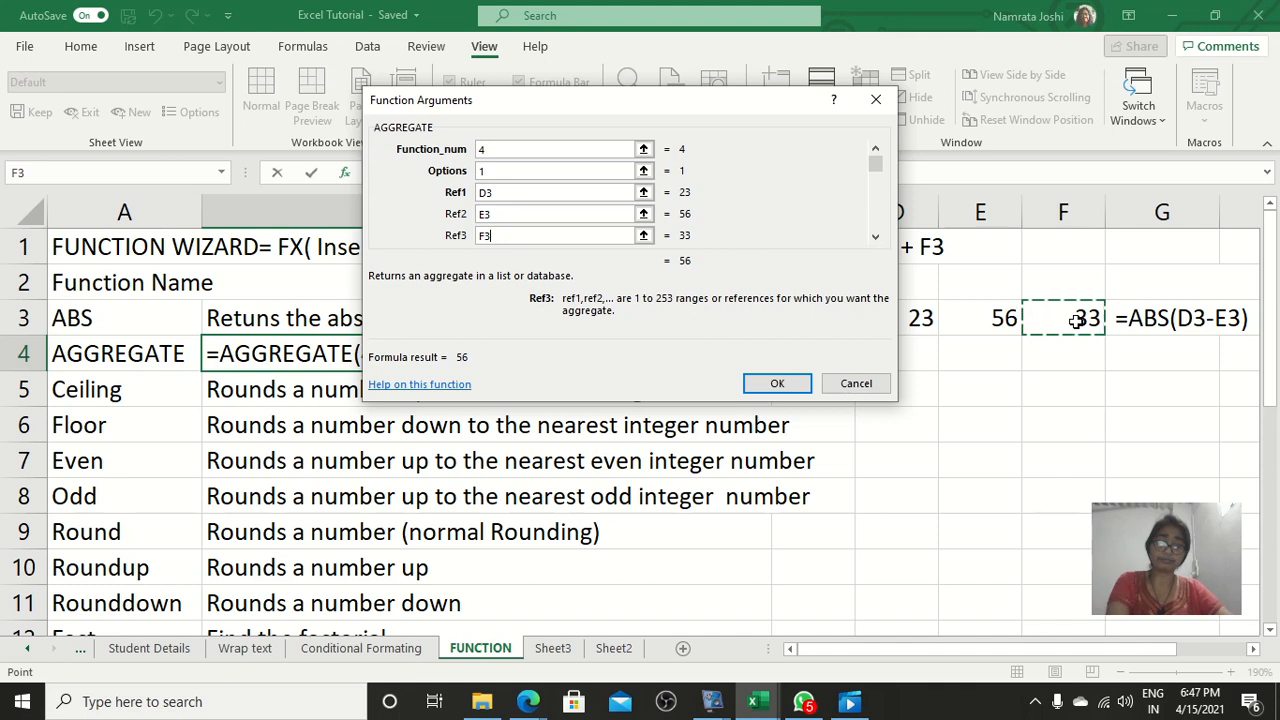
key(Return)
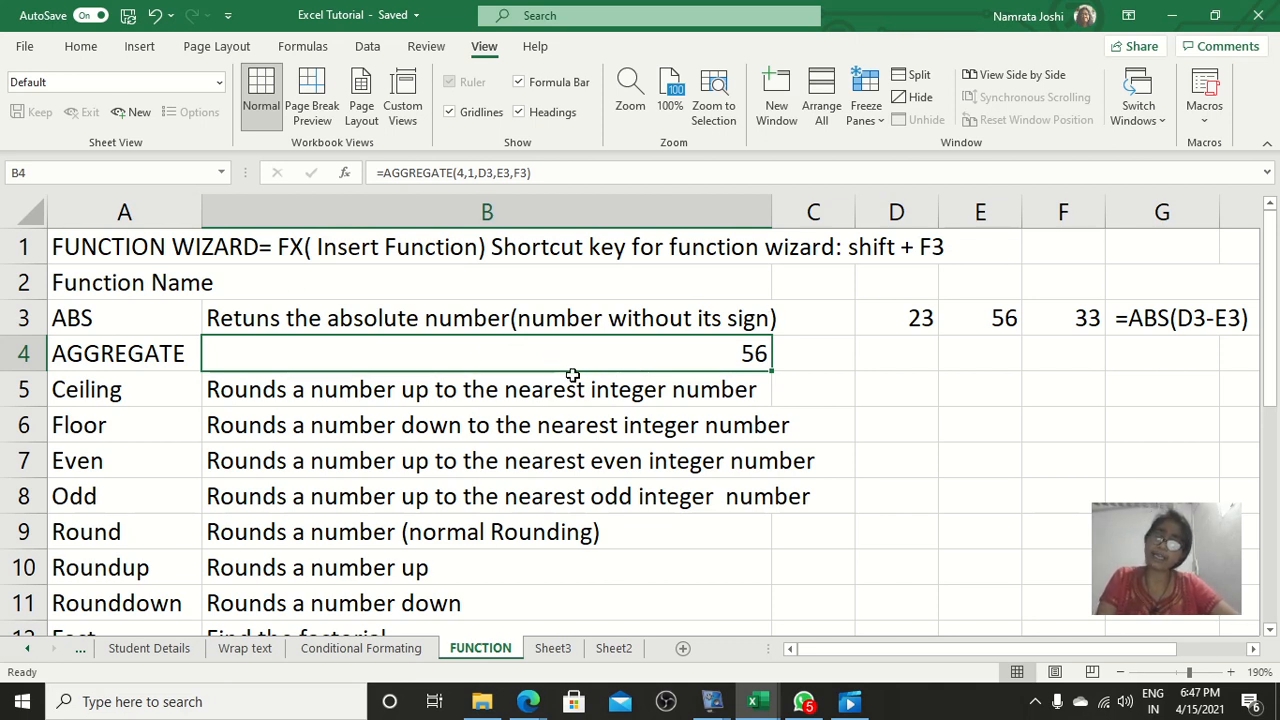
Move the AGGREGATE formula from cell B4 to cell D4.
drag(614, 333, 895, 357)
click(557, 334)
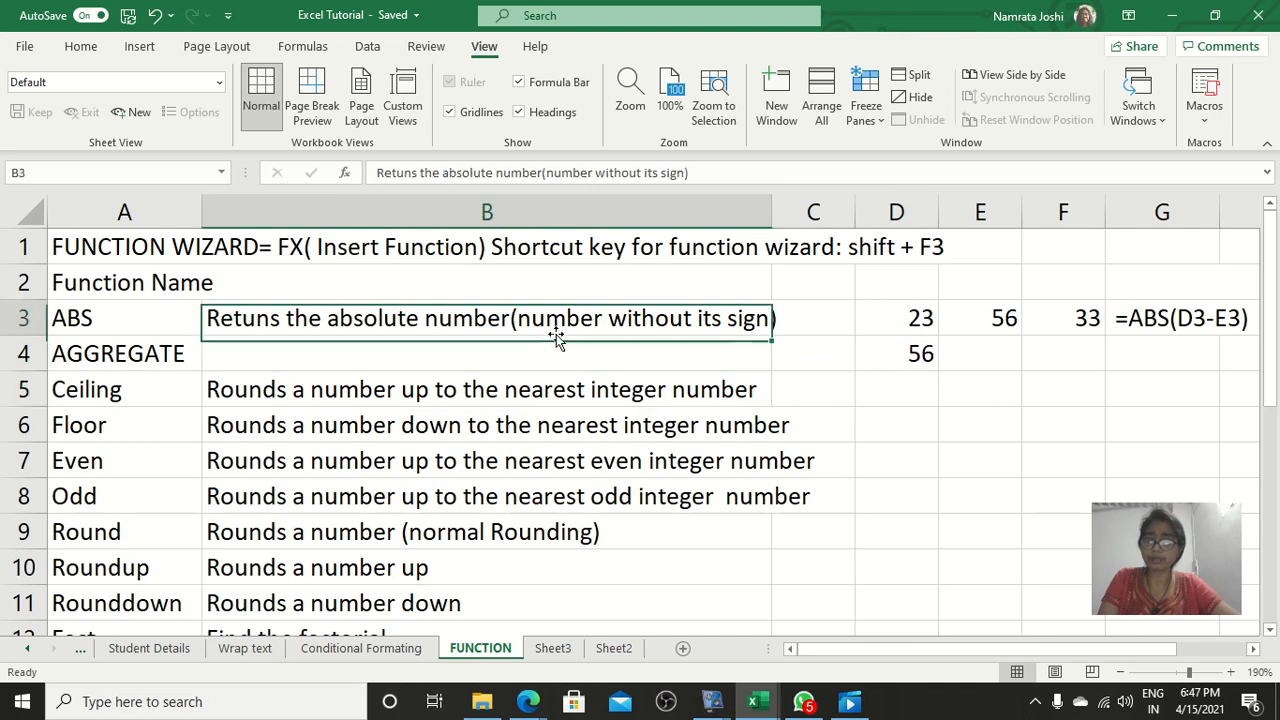
click(916, 353)
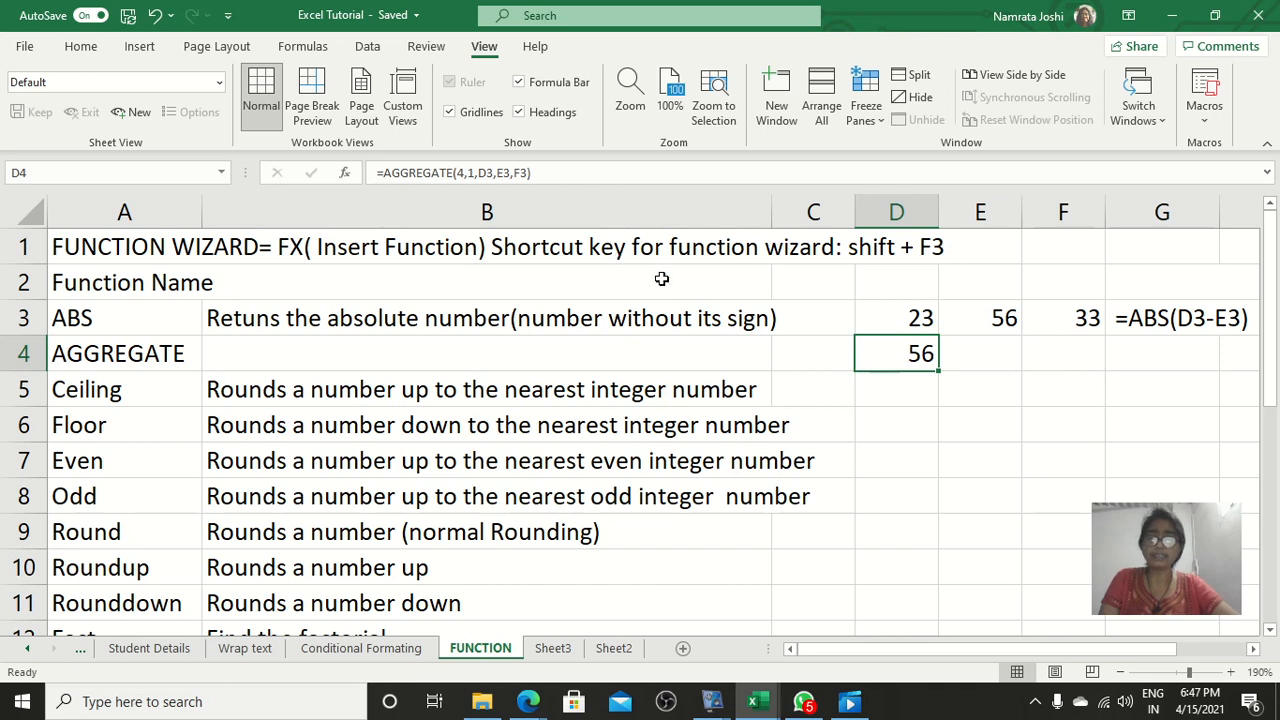
Insert the AGGREGATE function from Math & Trig in cell E4, using the argument list function_num,options,ref1,...
click(1005, 364)
click(343, 173)
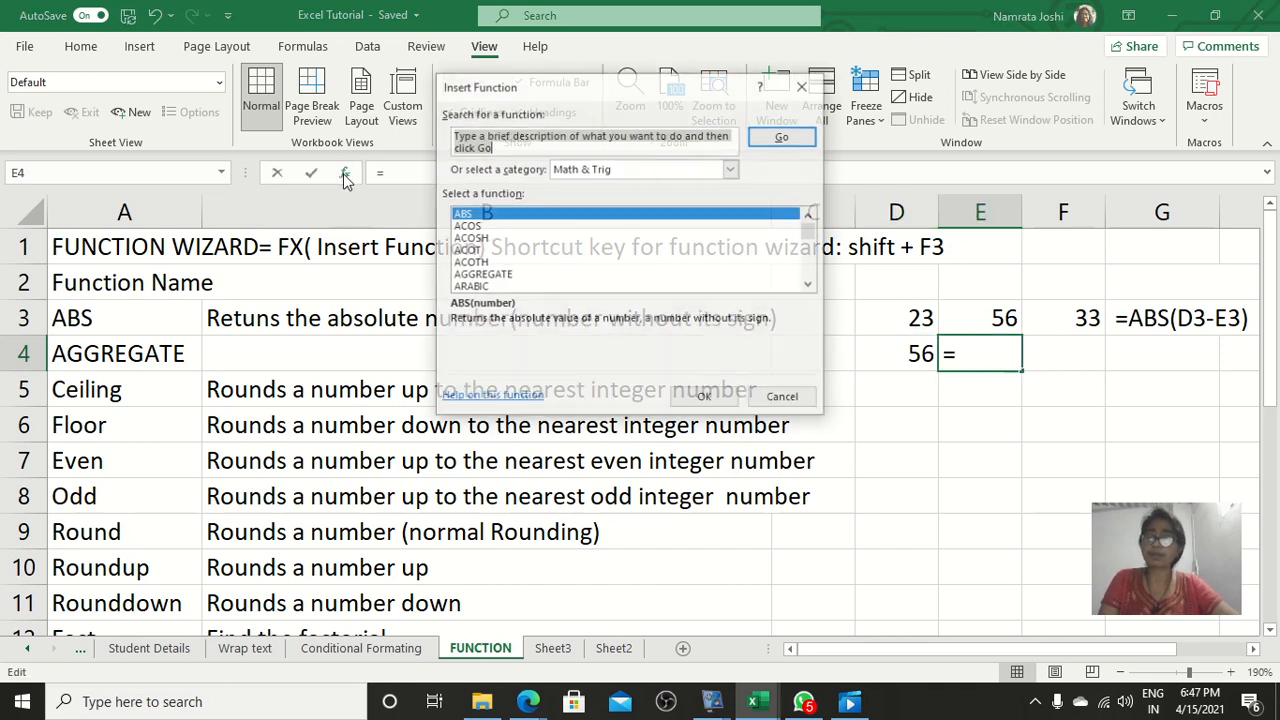
click(492, 274)
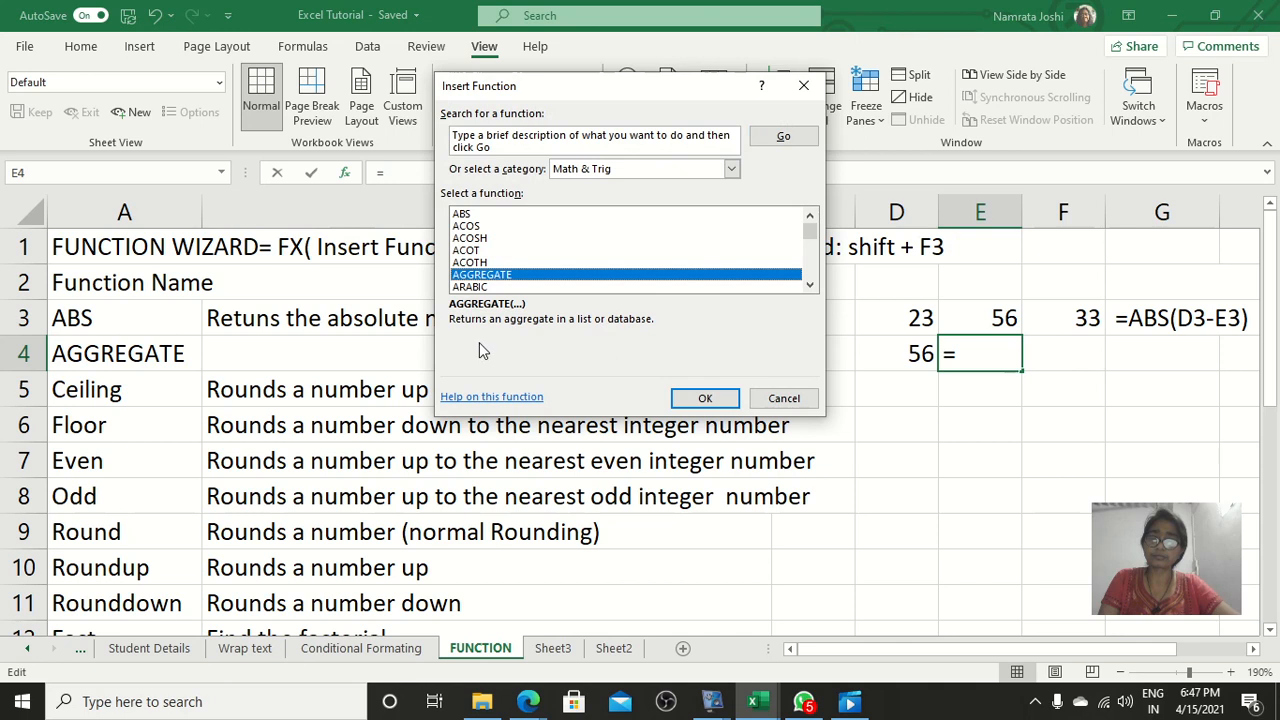
click(700, 398)
click(601, 275)
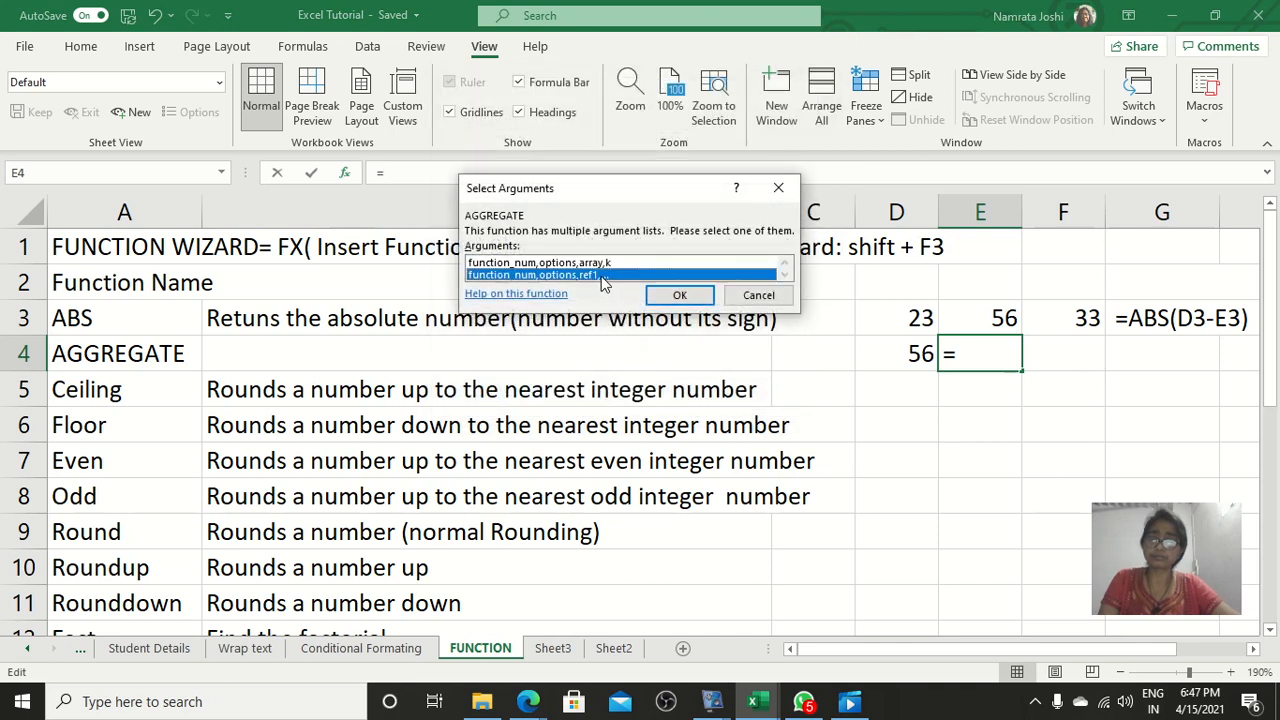
click(682, 296)
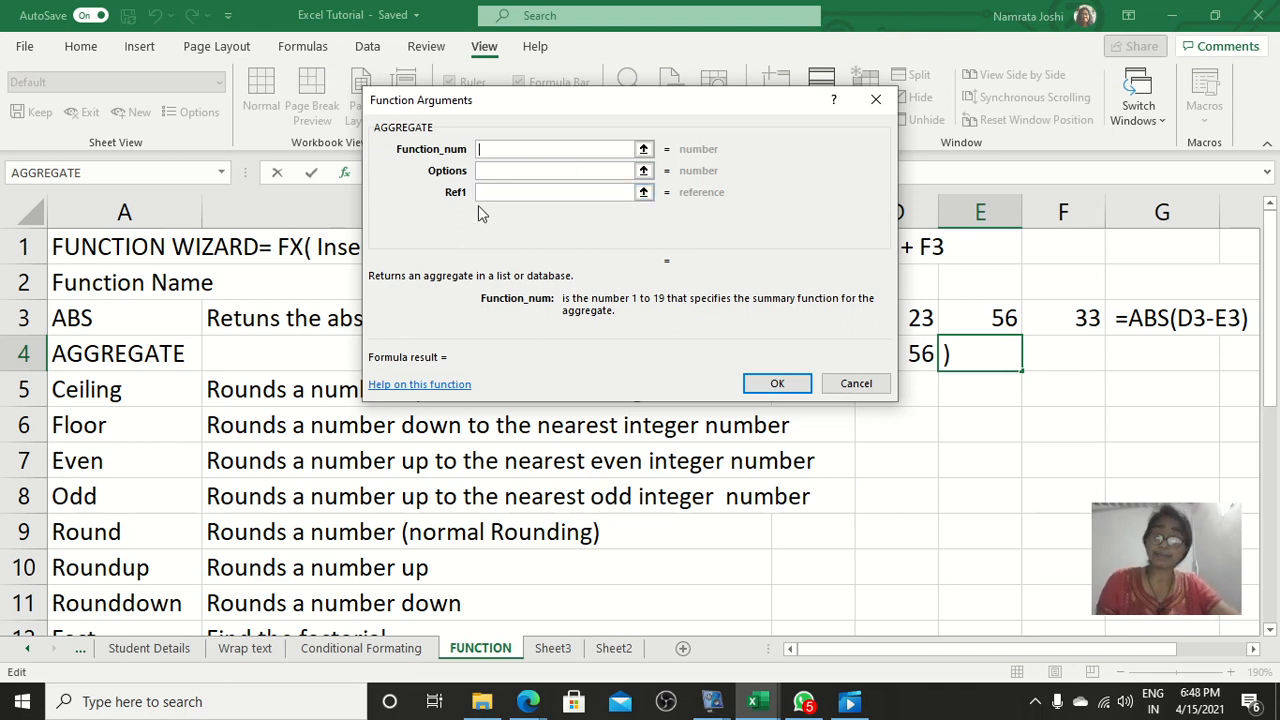
Set the AGGREGATE function's Function_num to 2 and Options to 1 for cell E4.
click(482, 195)
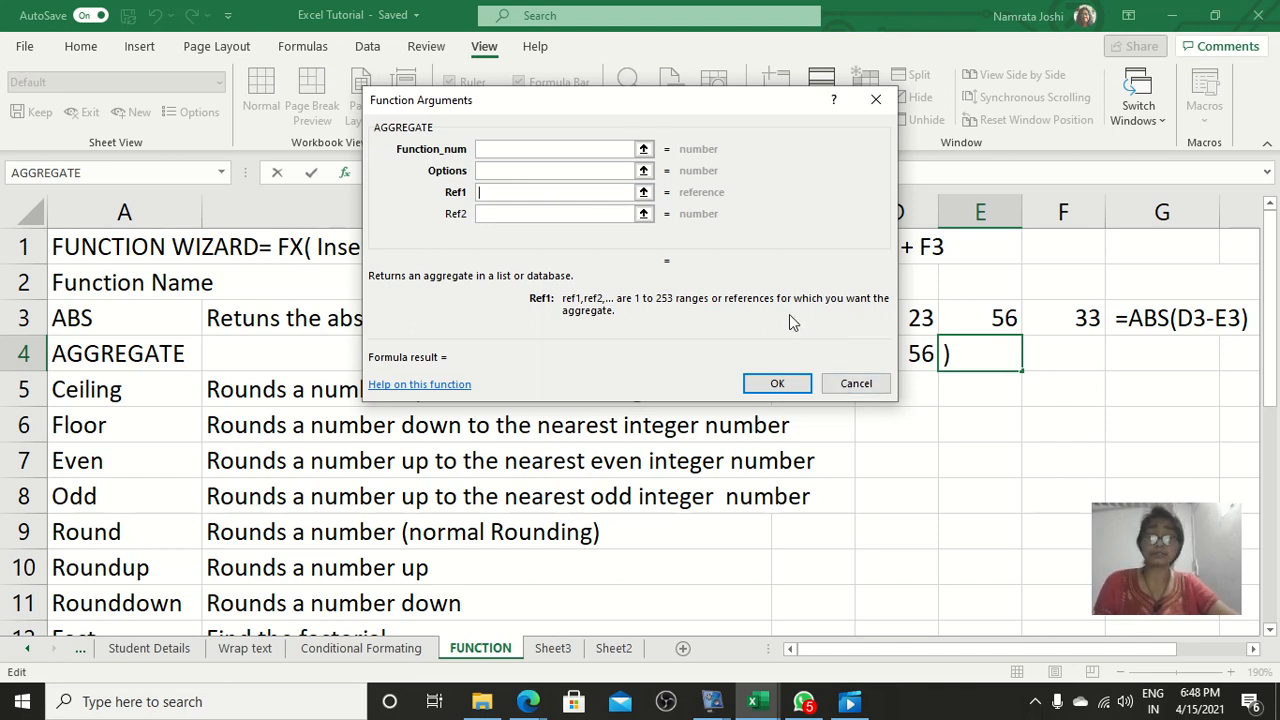
click(512, 149)
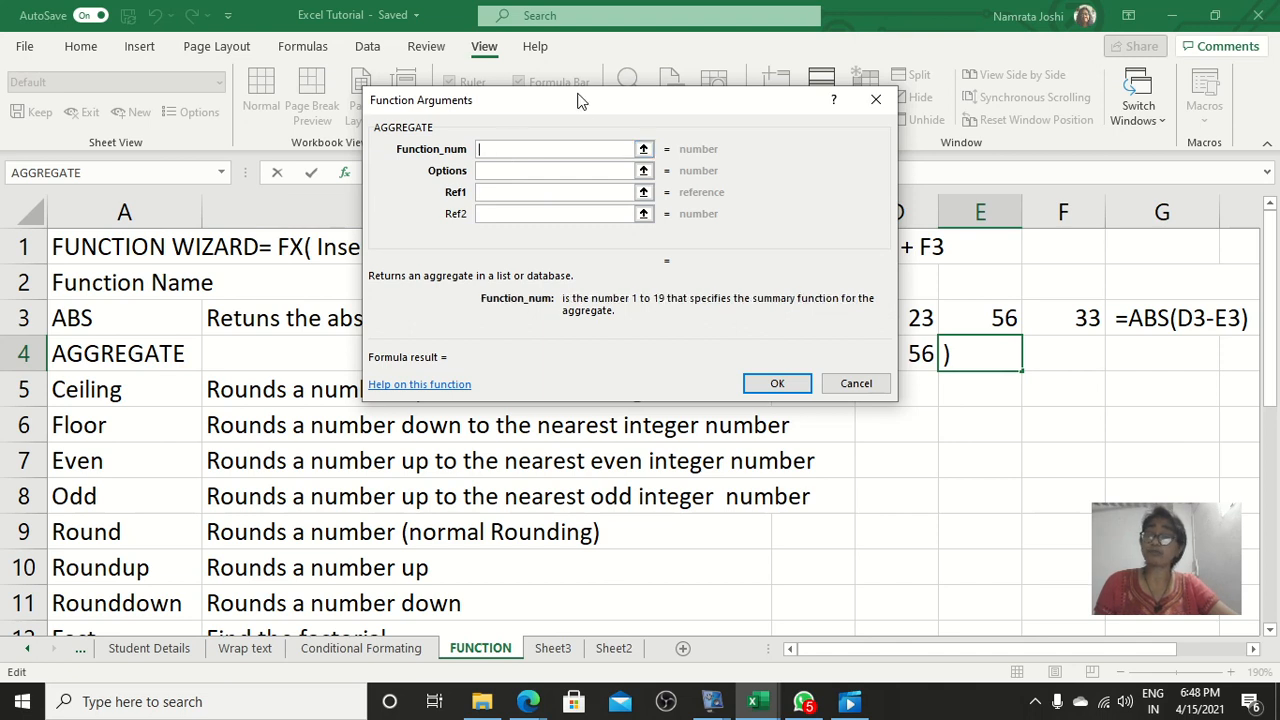
drag(585, 107, 428, 111)
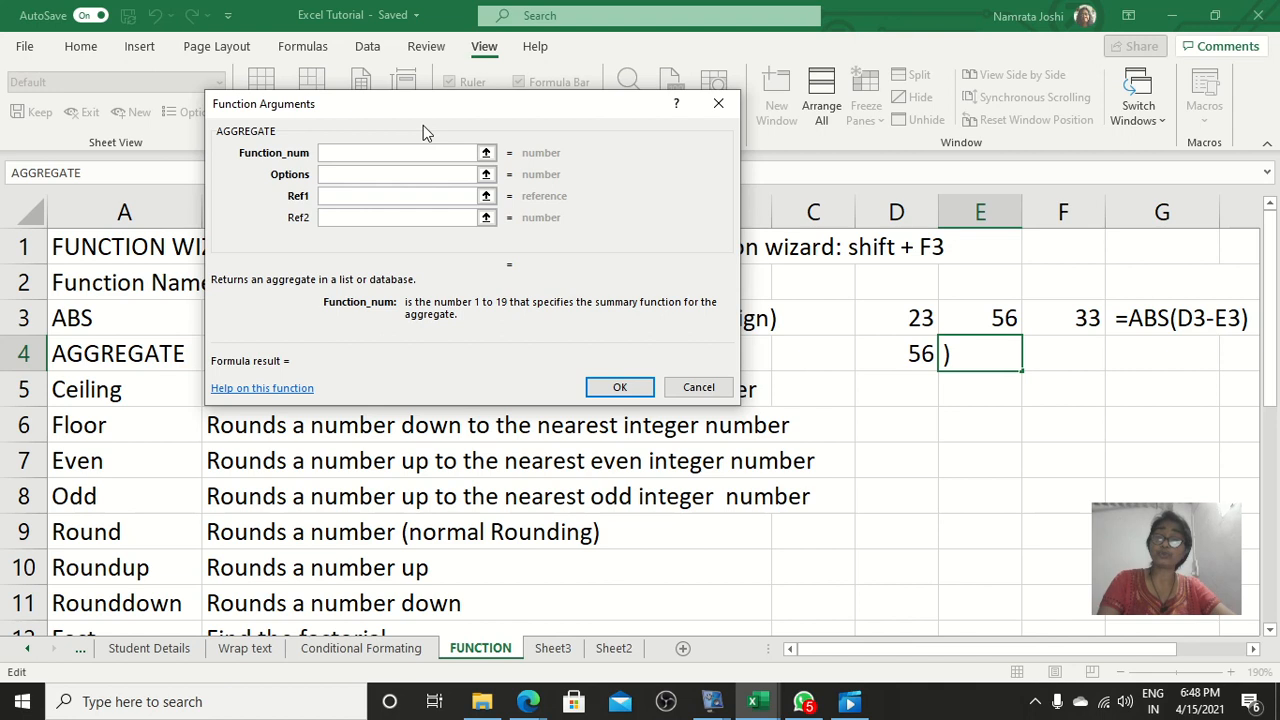
text(2)
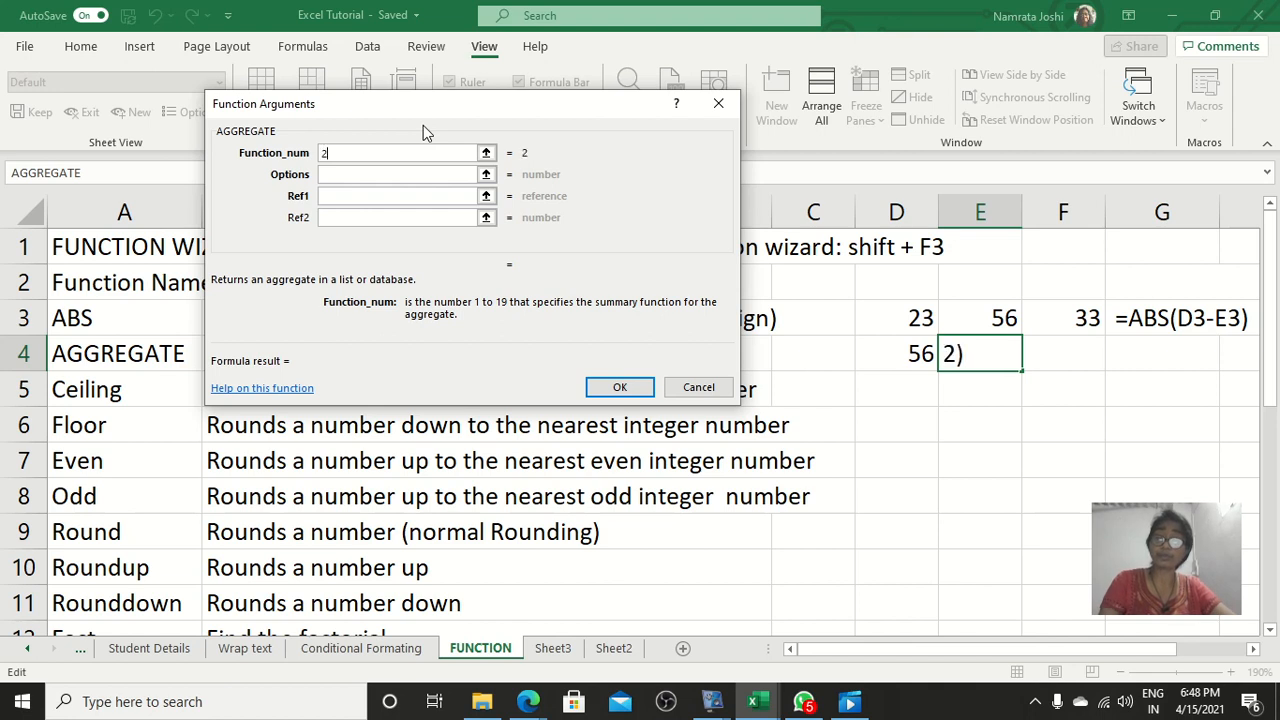
click(375, 178)
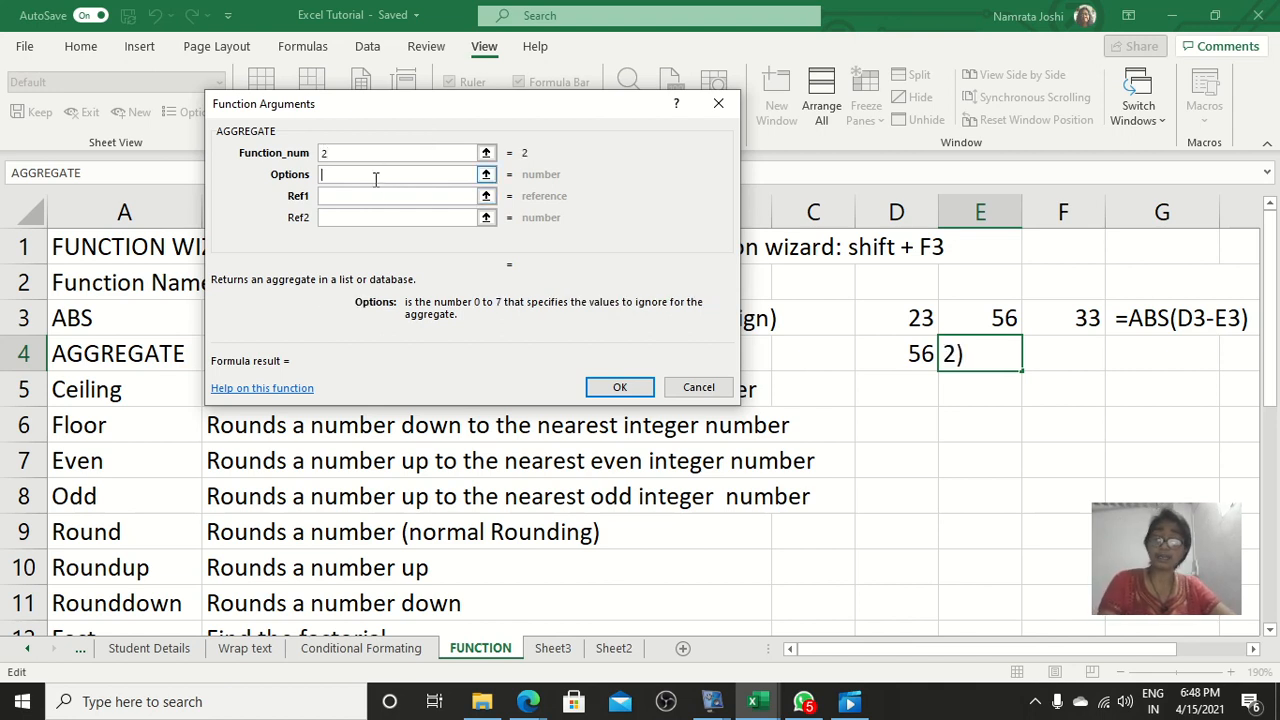
text(1)
Set Ref1, Ref2 and Ref3 to cells D3, E3 and F3, and enter the AGGREGATE formula in E4.
click(371, 195)
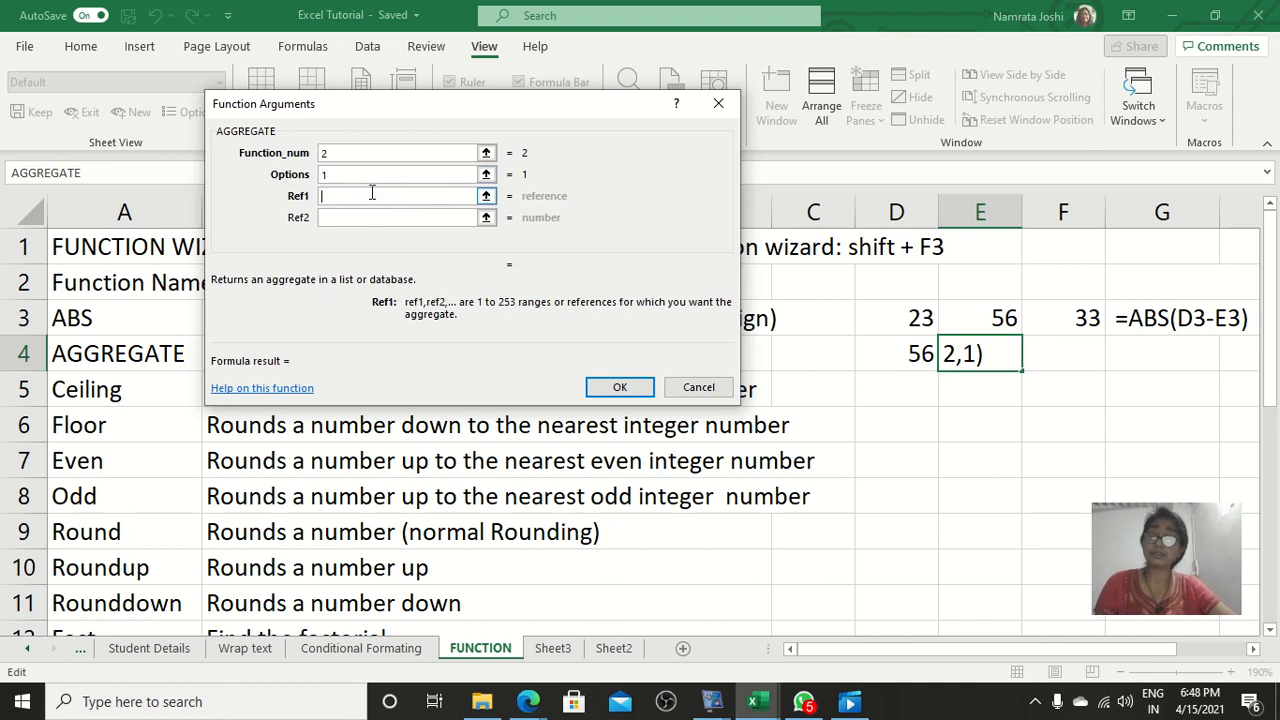
click(908, 326)
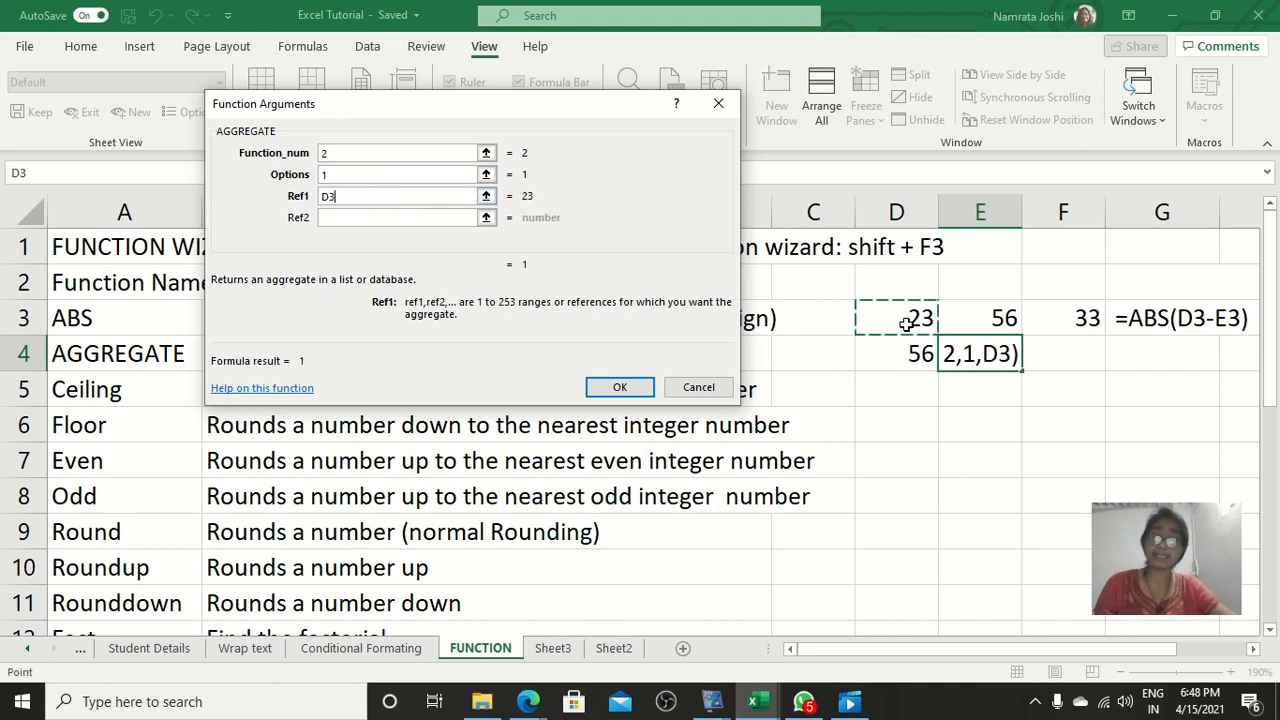
click(358, 218)
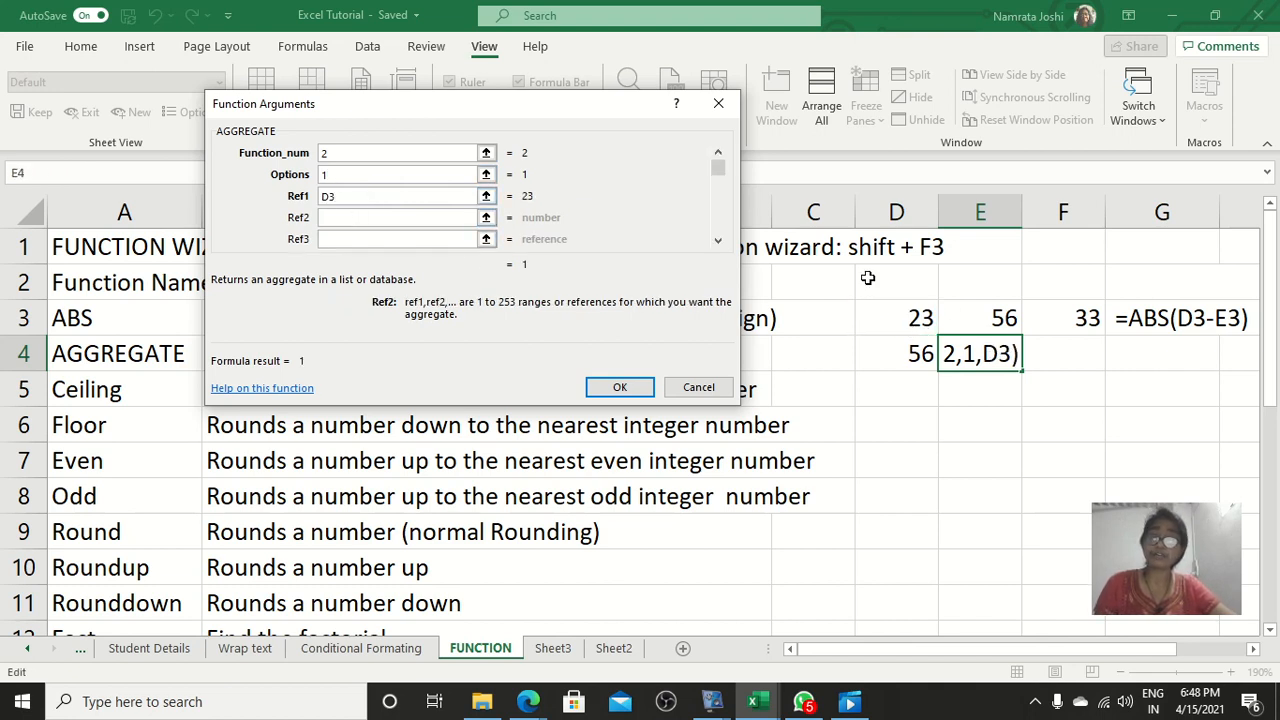
click(1010, 321)
click(363, 239)
click(1077, 320)
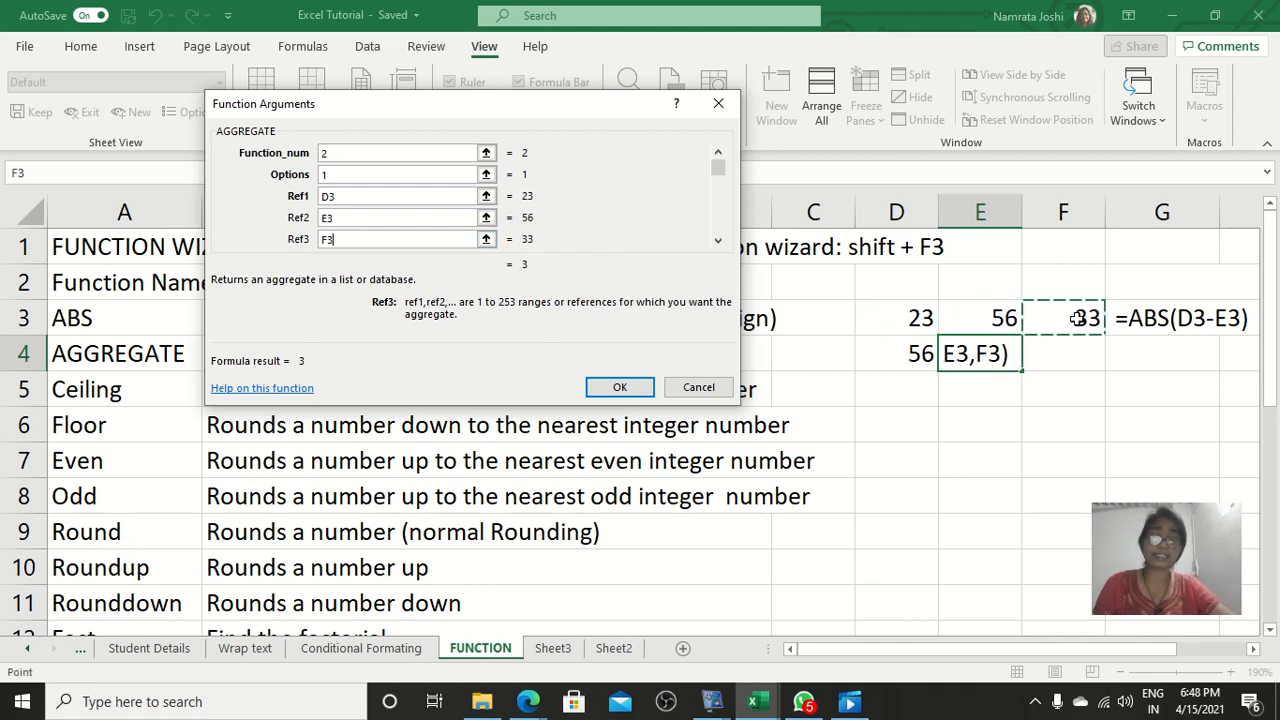
click(620, 388)
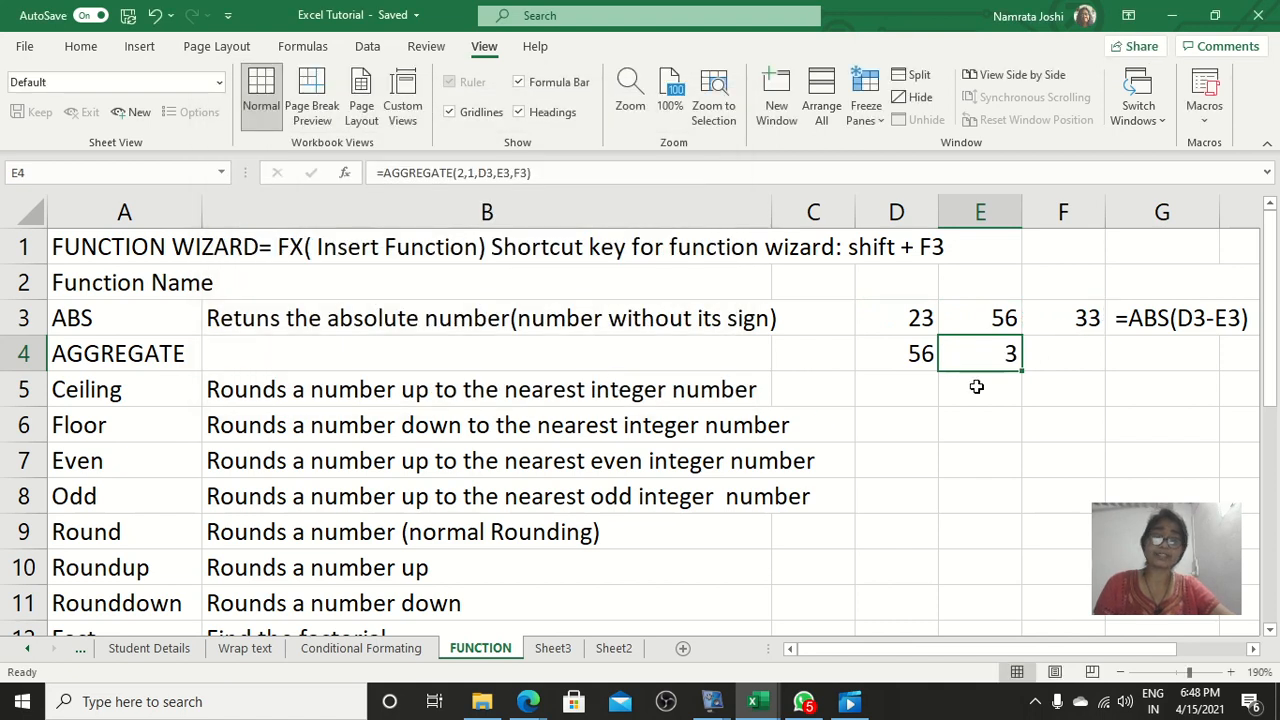
key(Return)
Review the AGGREGATE formulas in cells D4 and E4 in edit mode, leaving each one as it is.
click(966, 457)
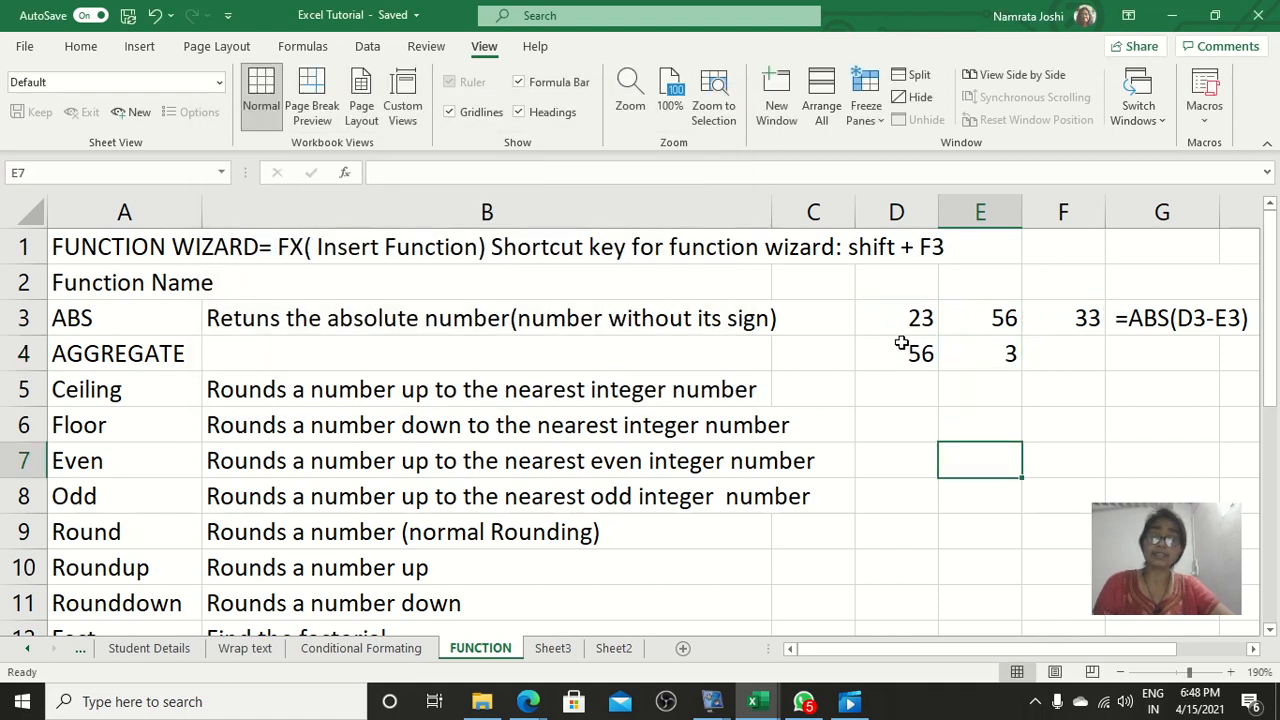
click(903, 350)
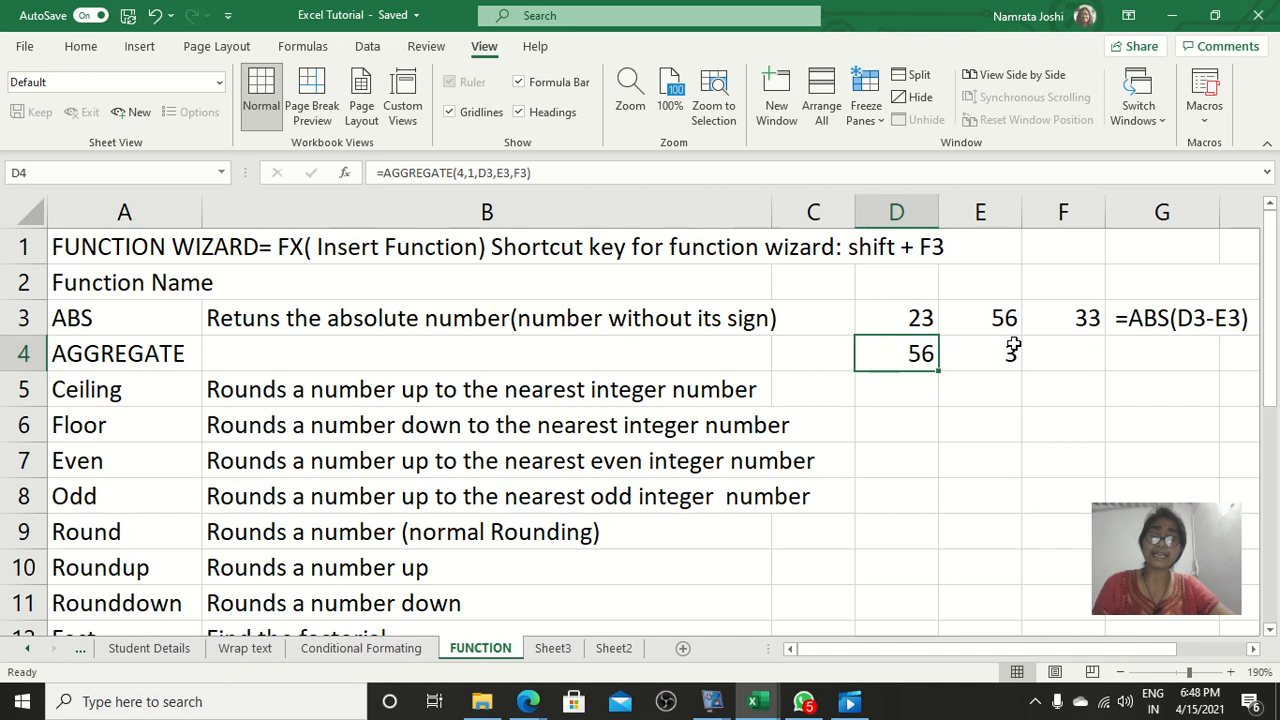
double_click(895, 353)
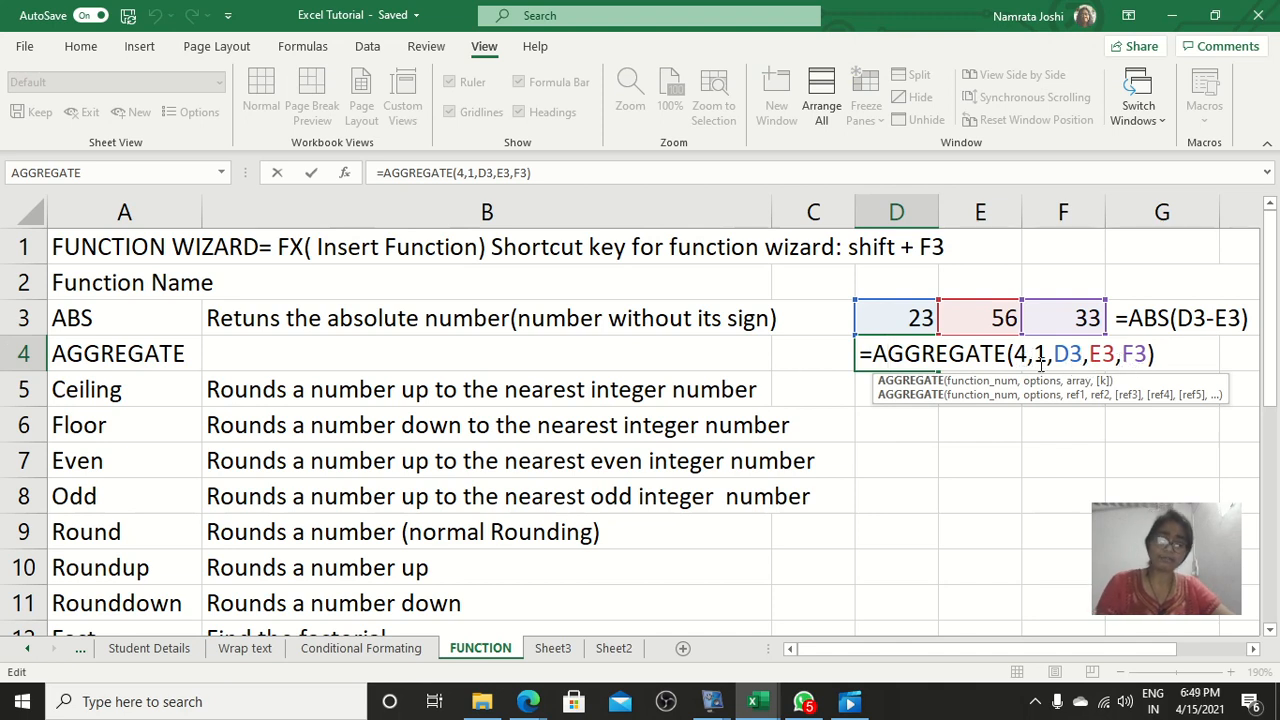
key(Return)
click(992, 354)
double_click(988, 354)
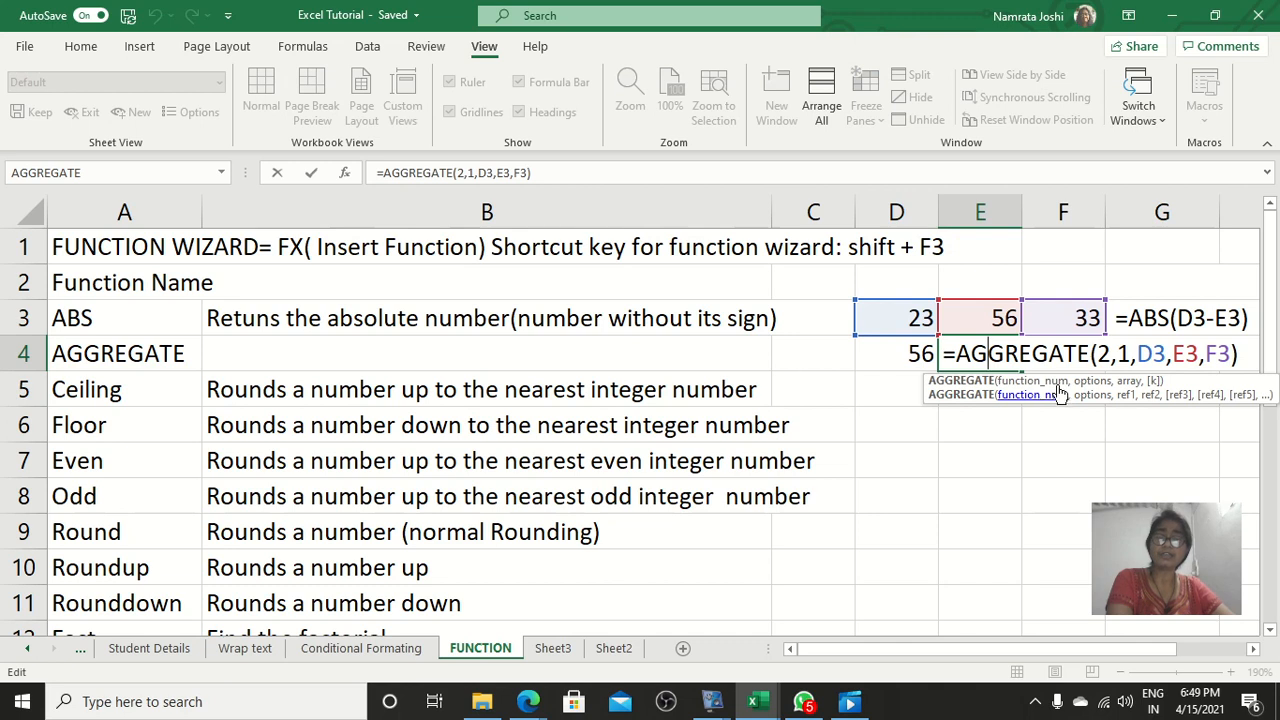
key(Return)
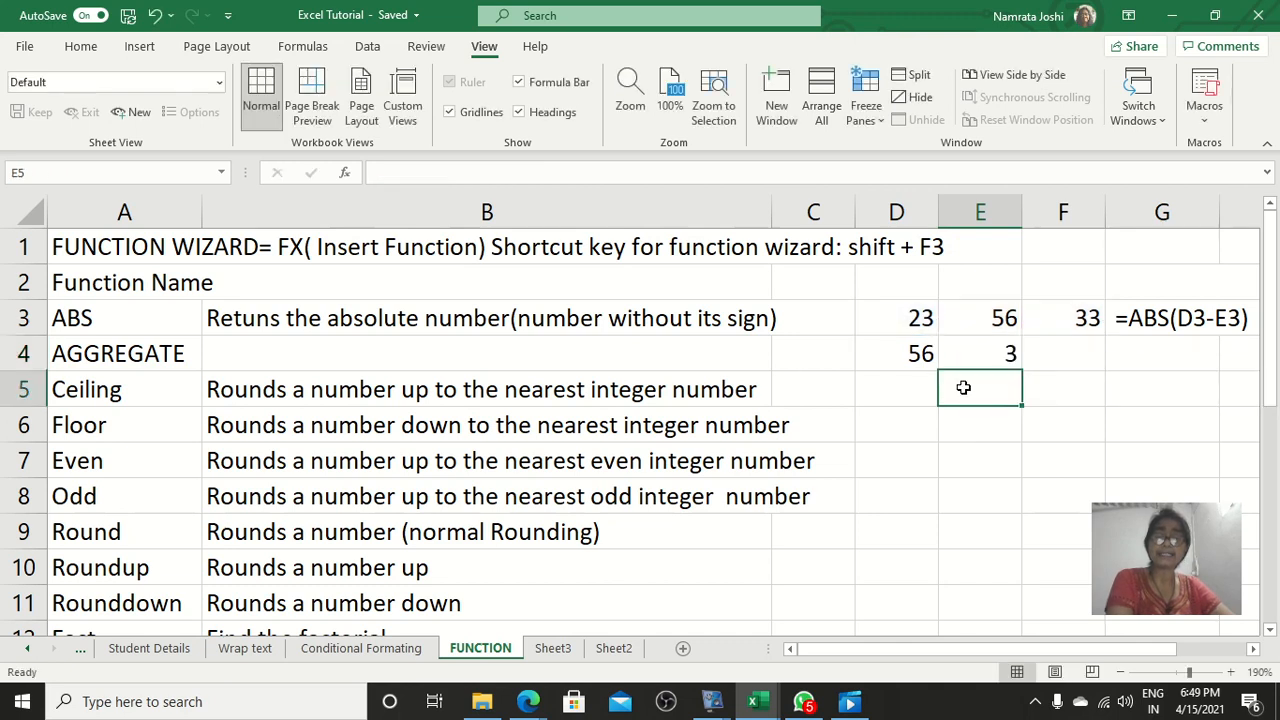
Reopen E4's AGGREGATE arguments with the list function_num,options,ref1,... and review them without making changes.
click(980, 357)
click(344, 173)
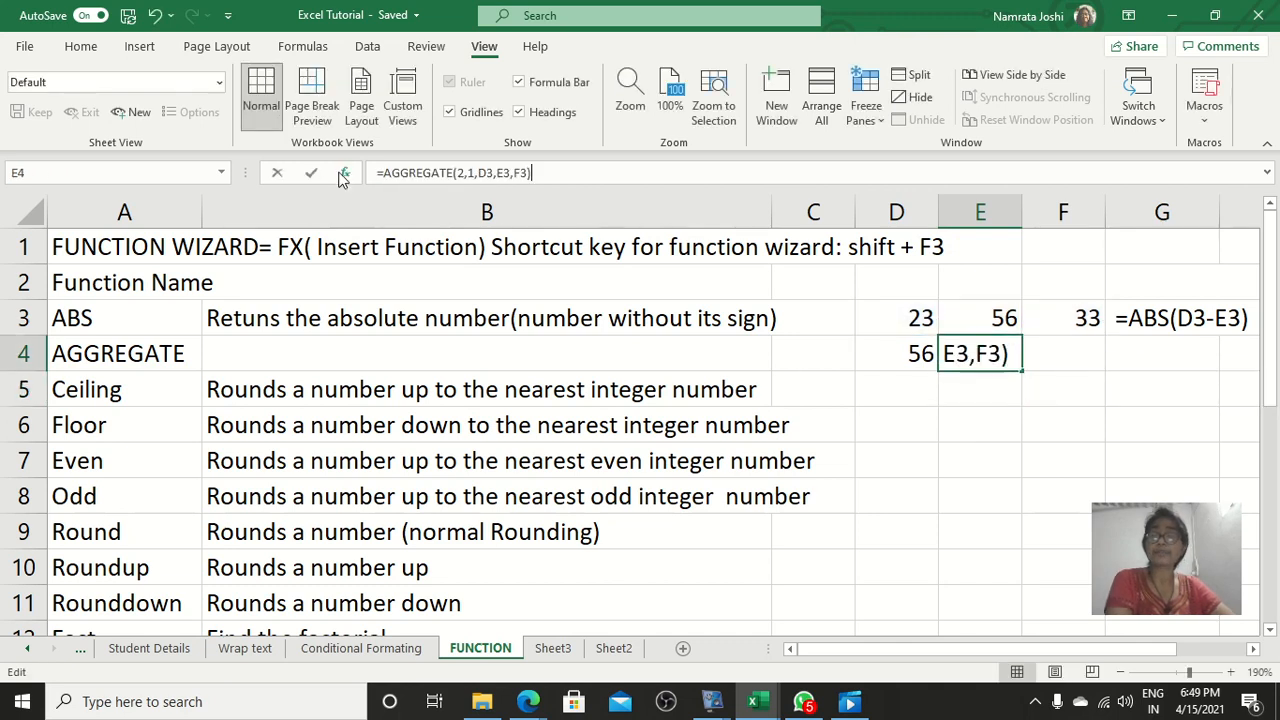
click(366, 279)
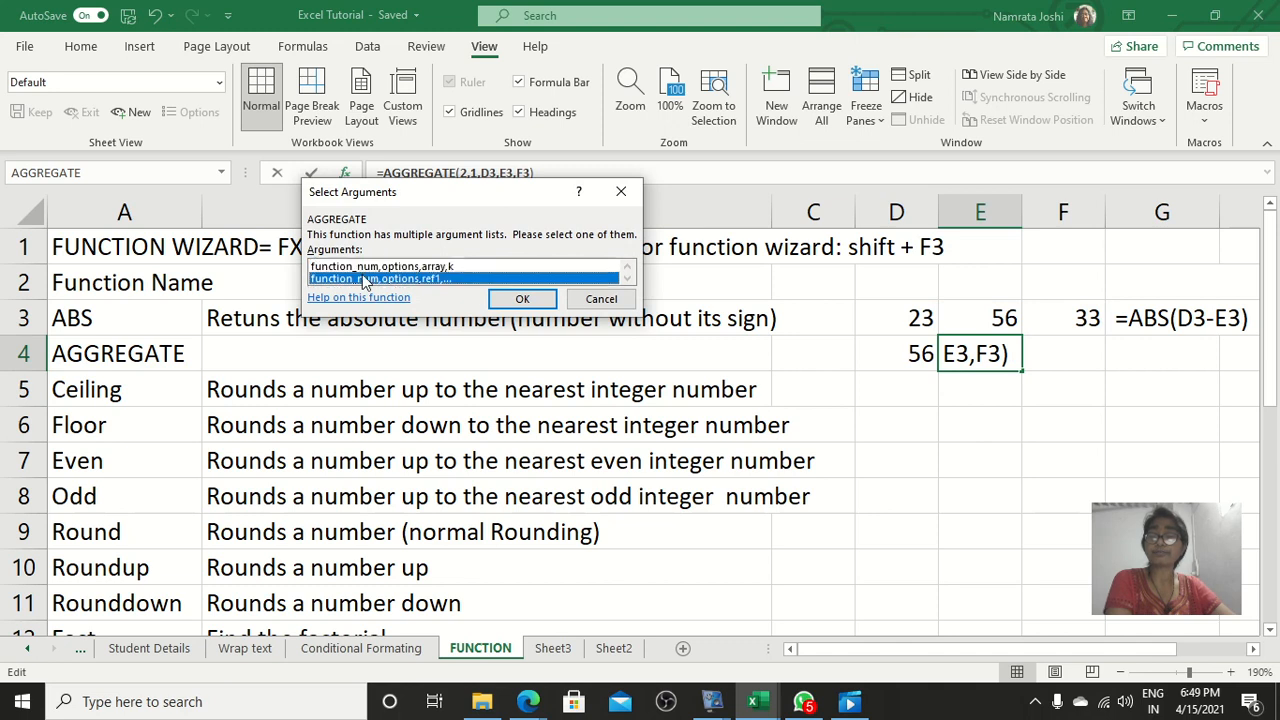
click(530, 300)
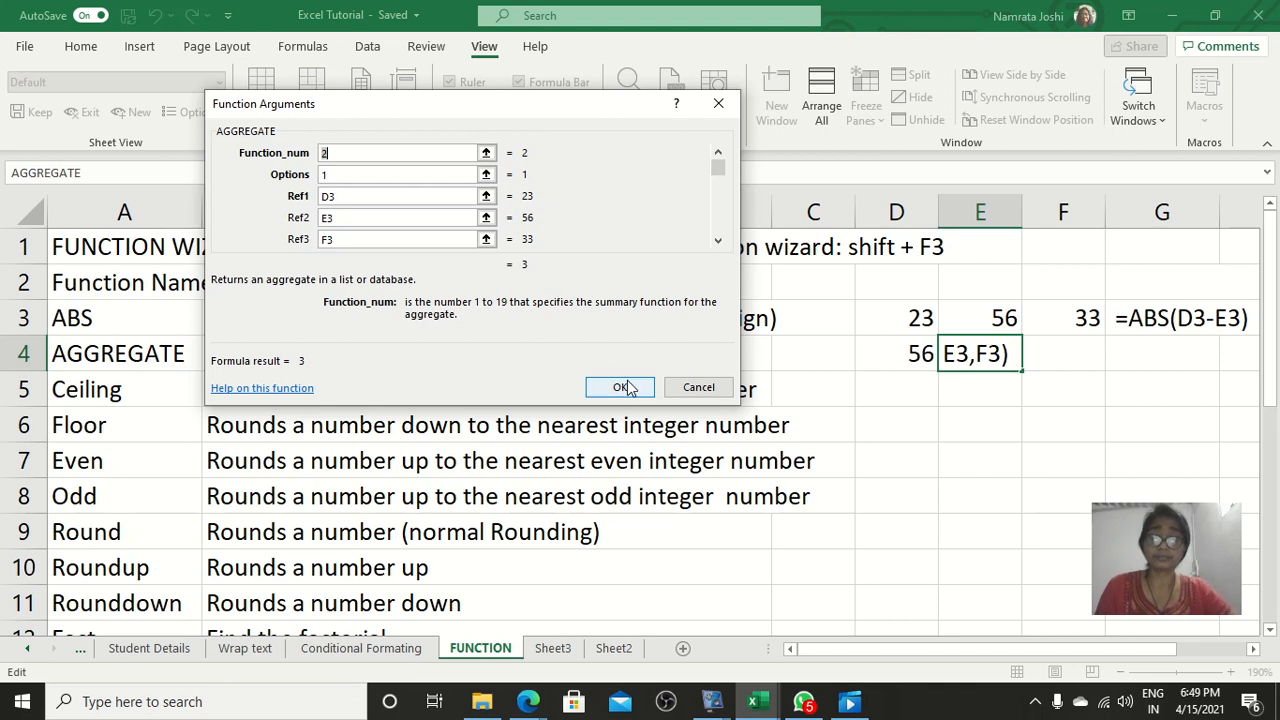
click(621, 386)
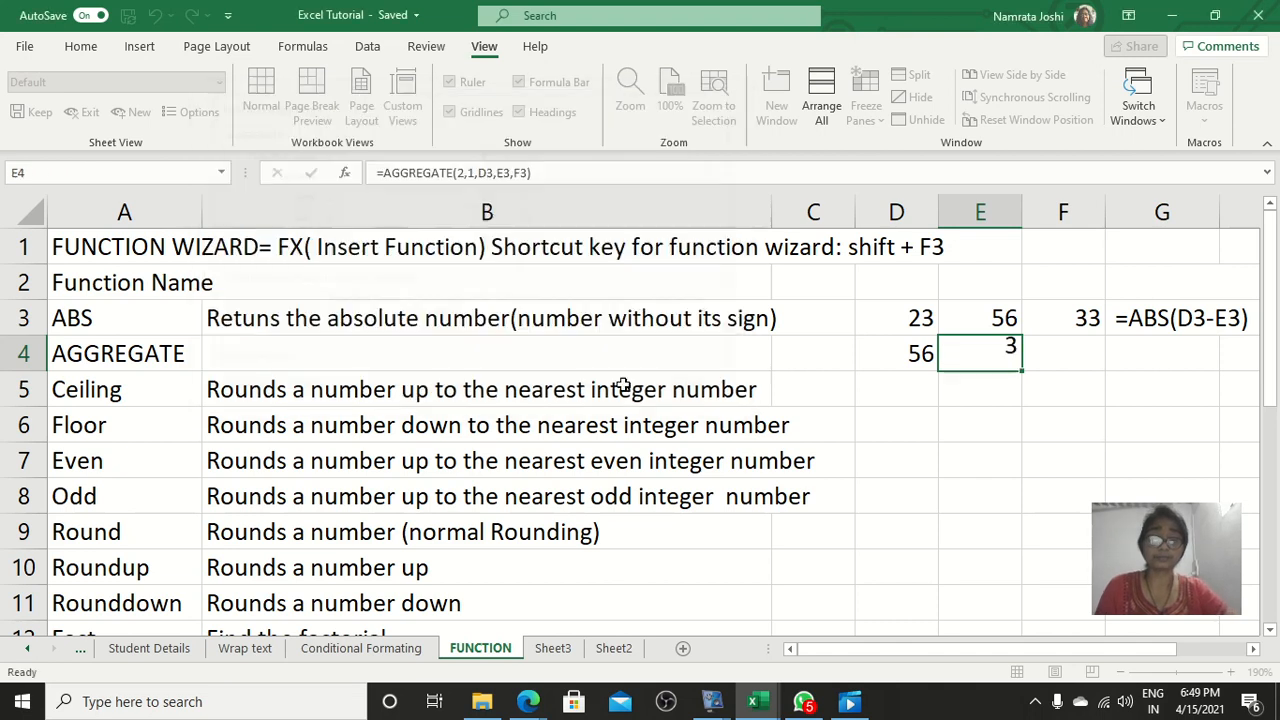
Compare the AGGREGATE formulas and results in cells D4 and E4.
click(1004, 464)
click(986, 363)
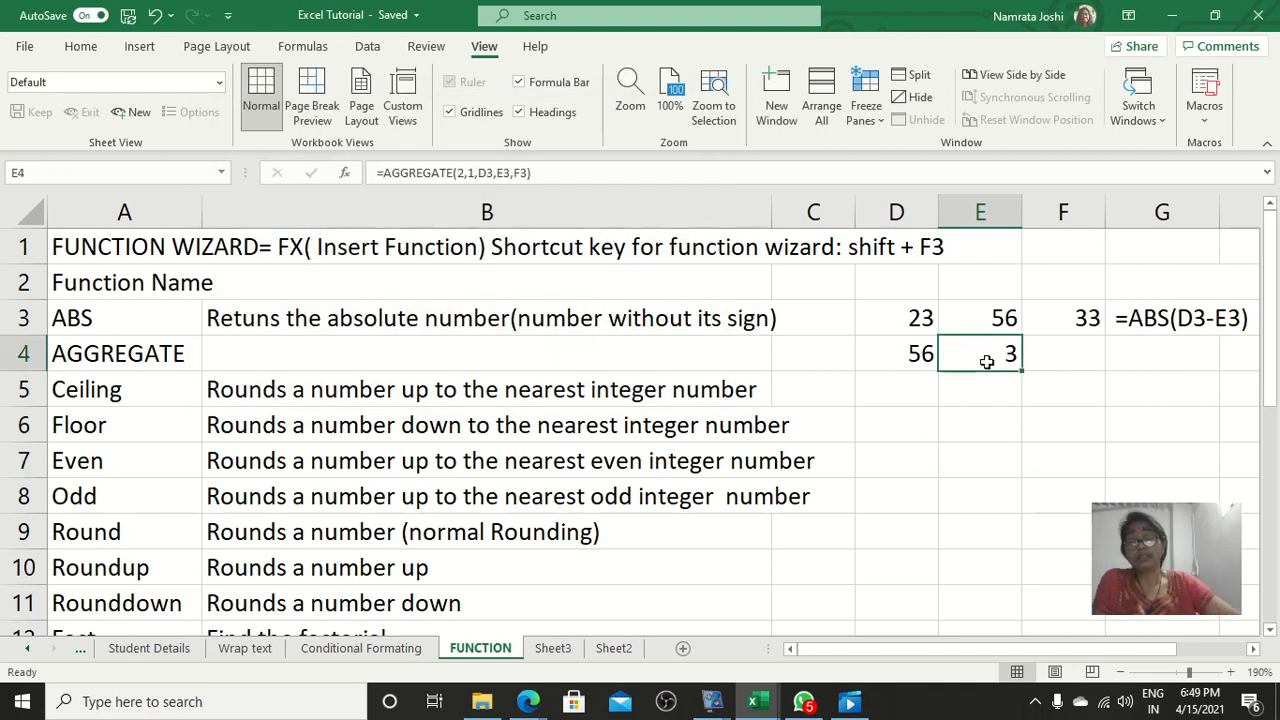
click(915, 358)
click(990, 362)
click(898, 350)
click(991, 350)
click(885, 352)
click(983, 351)
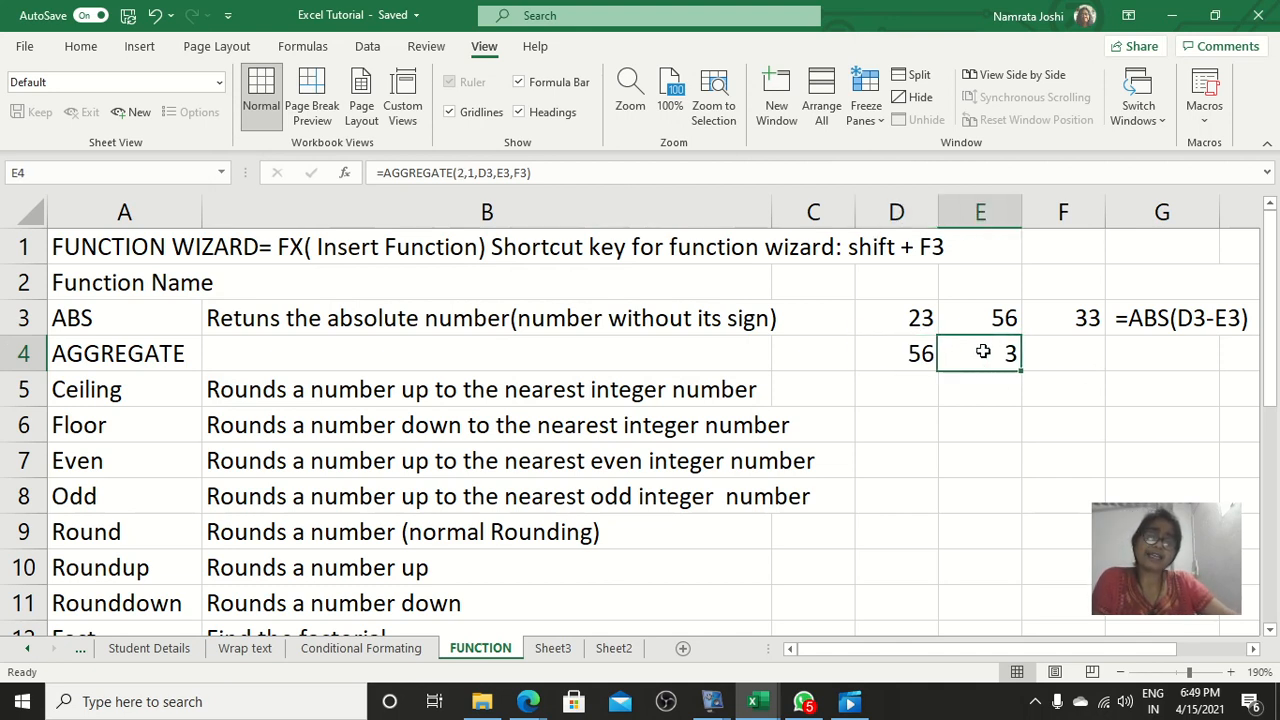
Enter the description "Returns the aggregate of the given references" in cell B4 beside AGGREGATE.
click(131, 364)
click(385, 355)
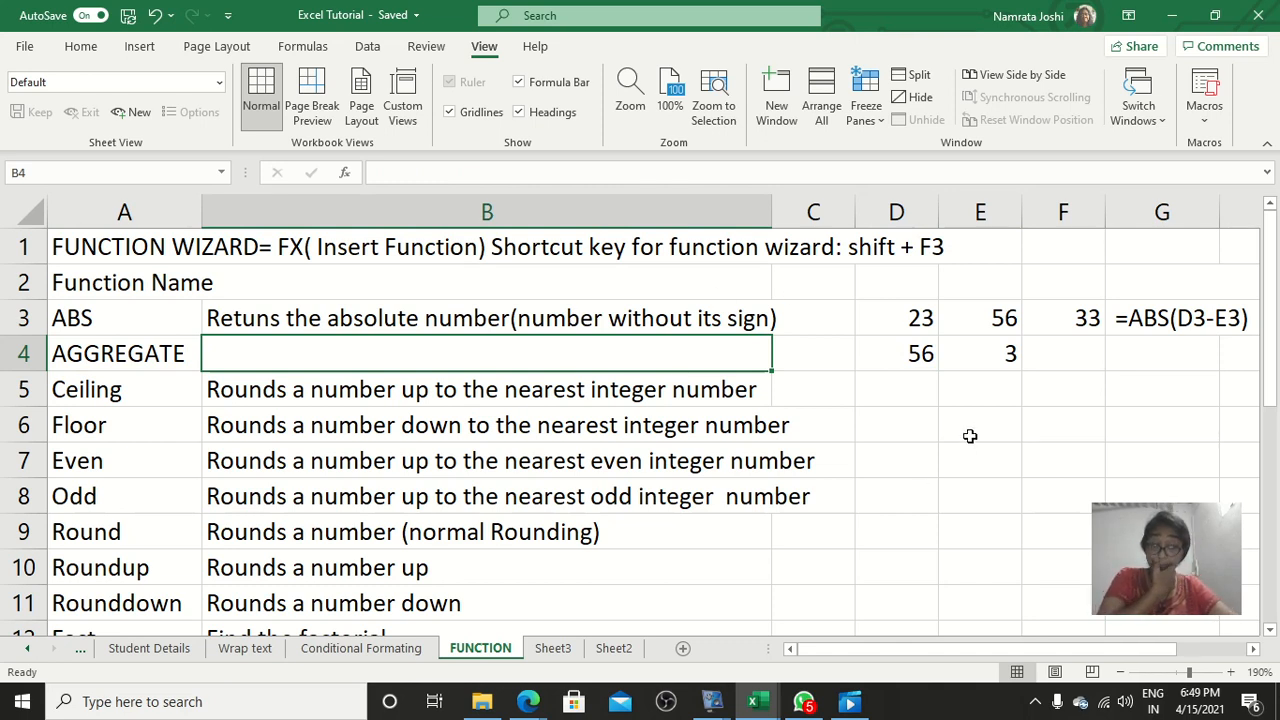
click(871, 416)
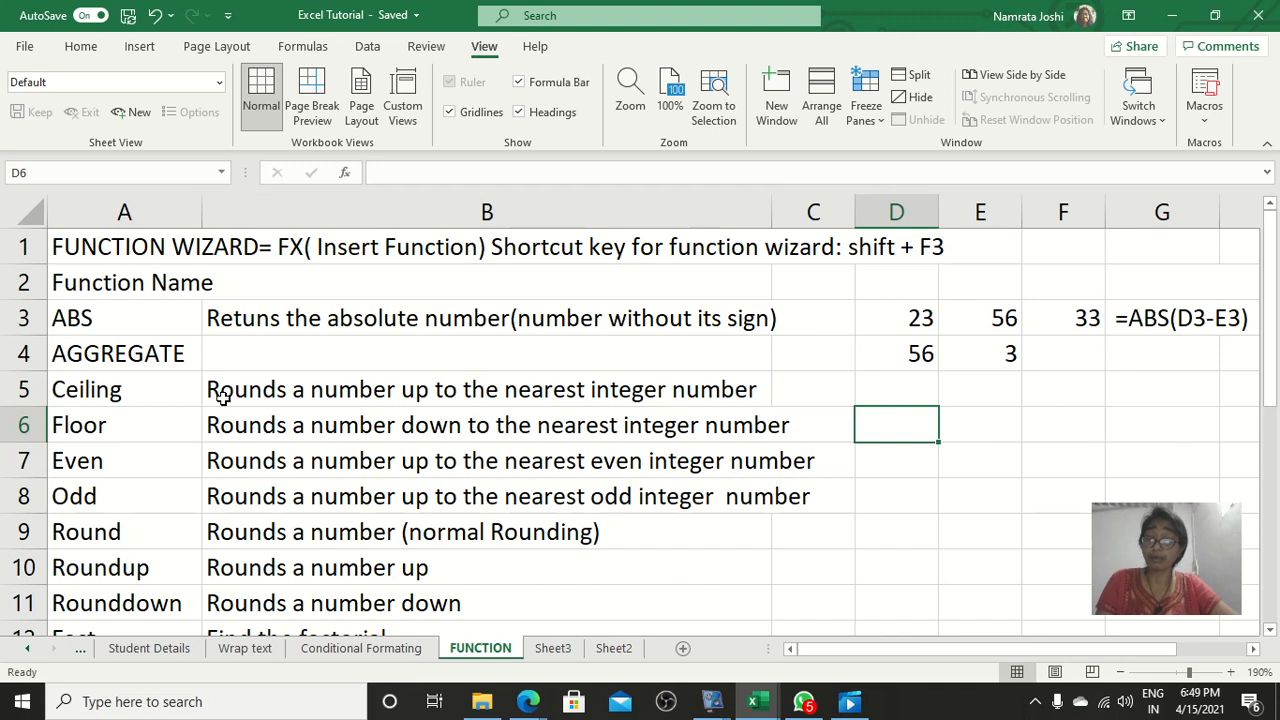
click(224, 398)
click(231, 358)
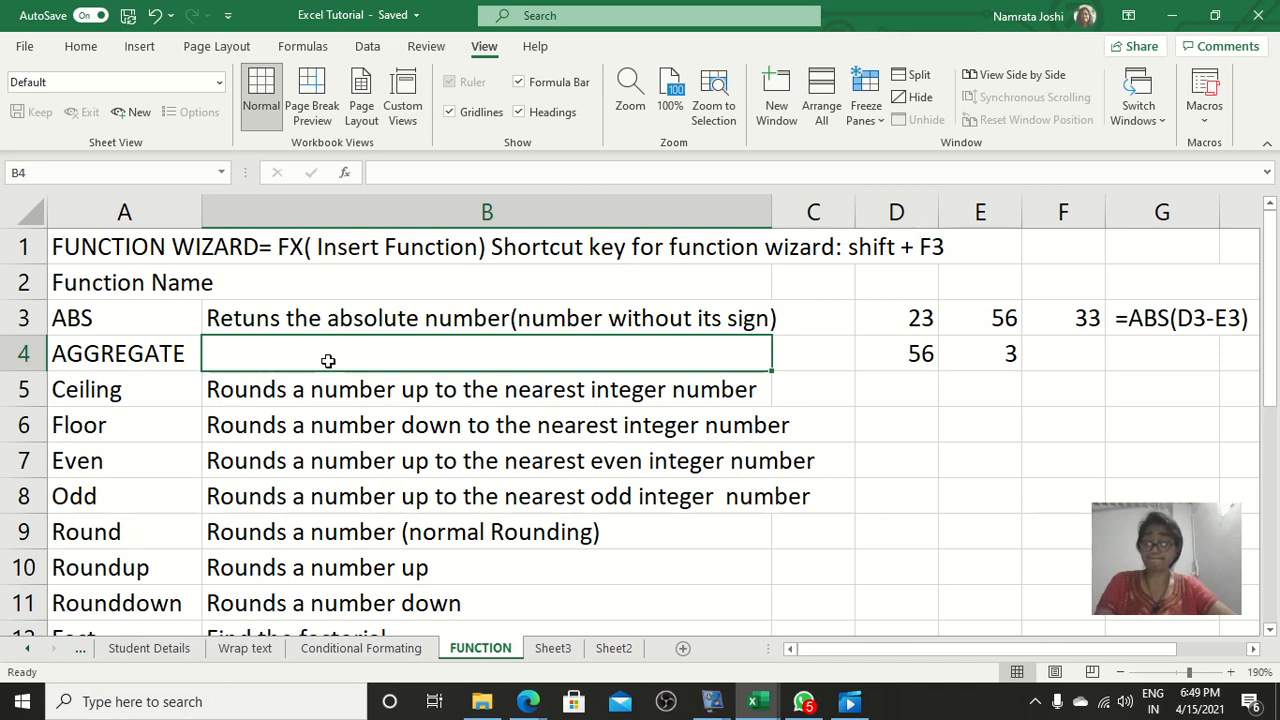
text(Retur)
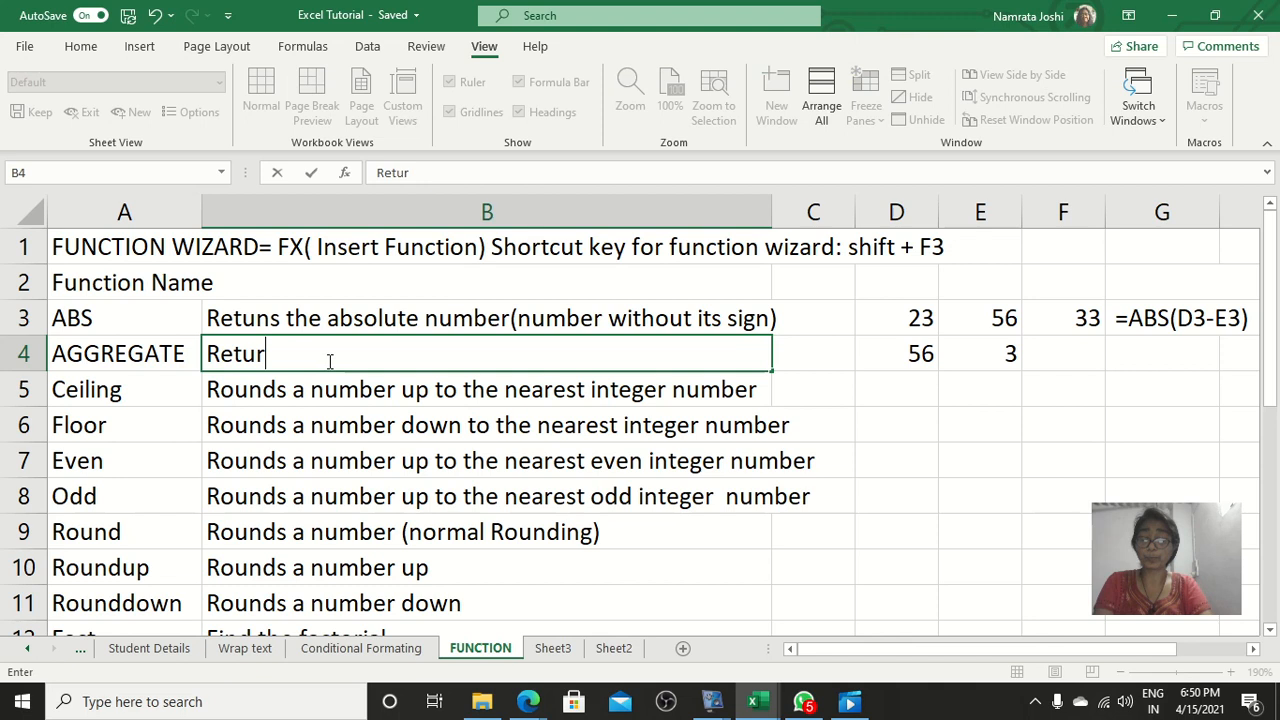
text(ns the)
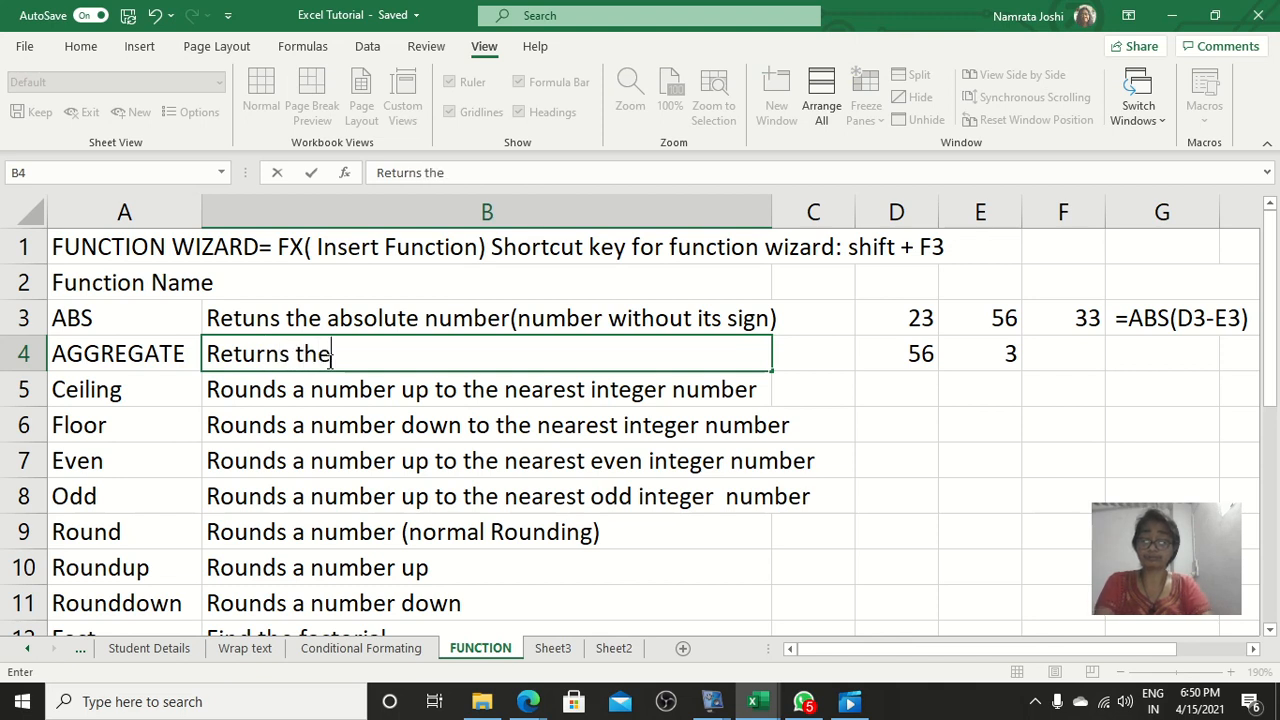
text( aggregate)
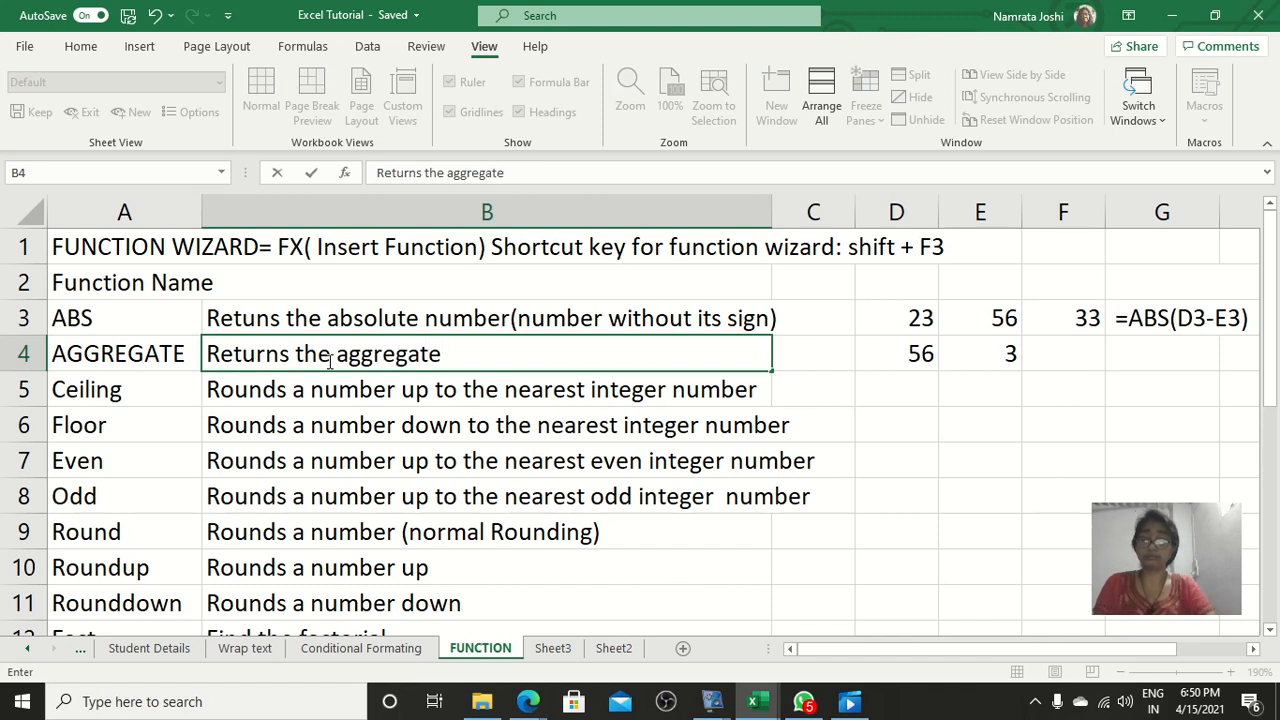
text( of the give)
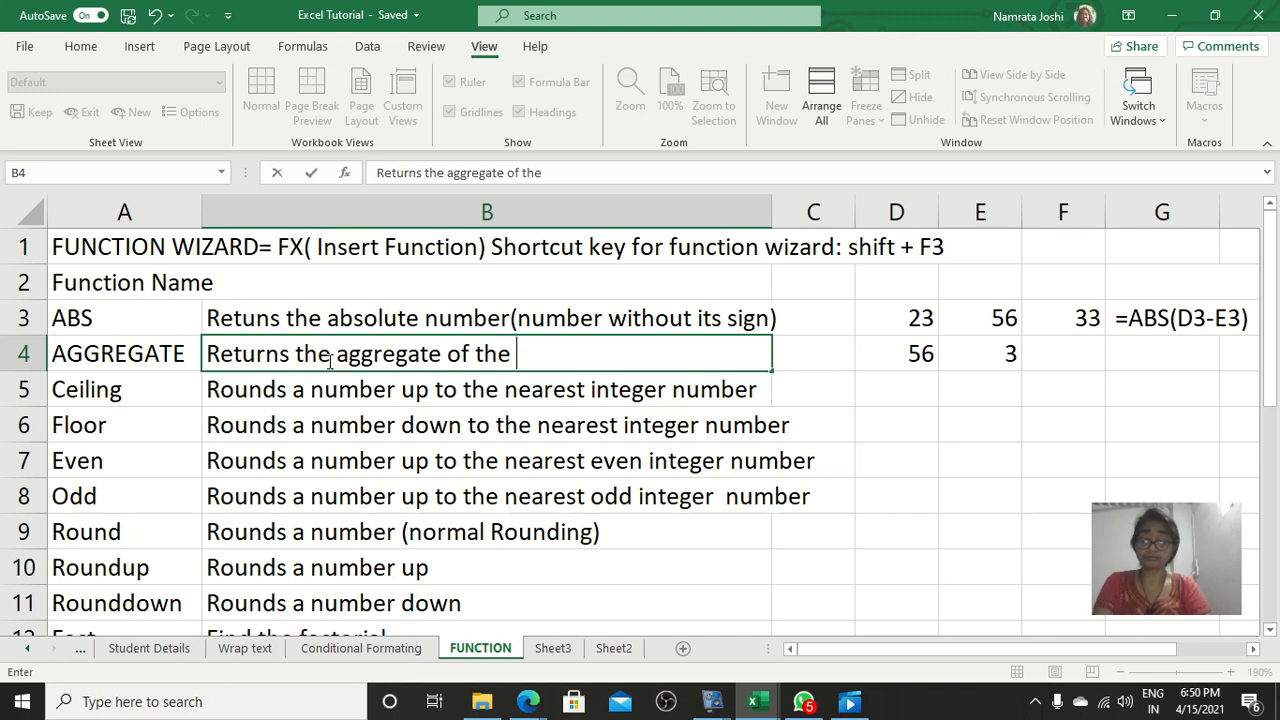
text(n )
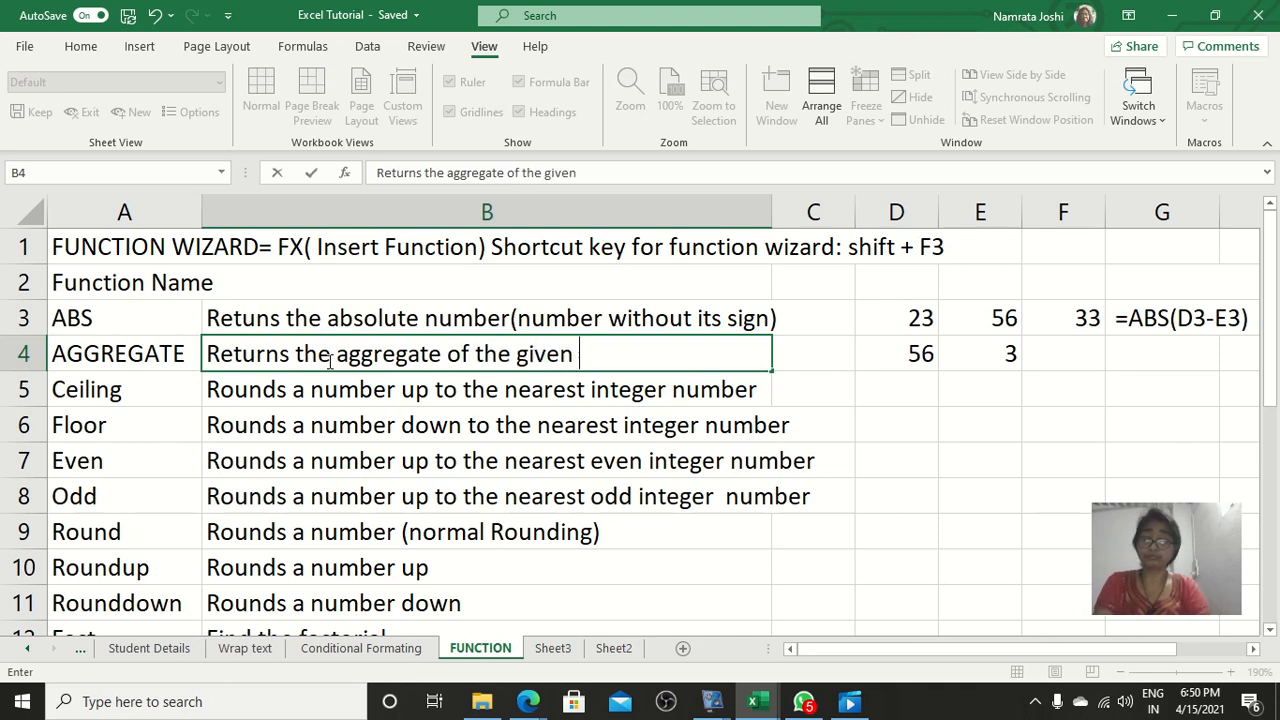
text(references)
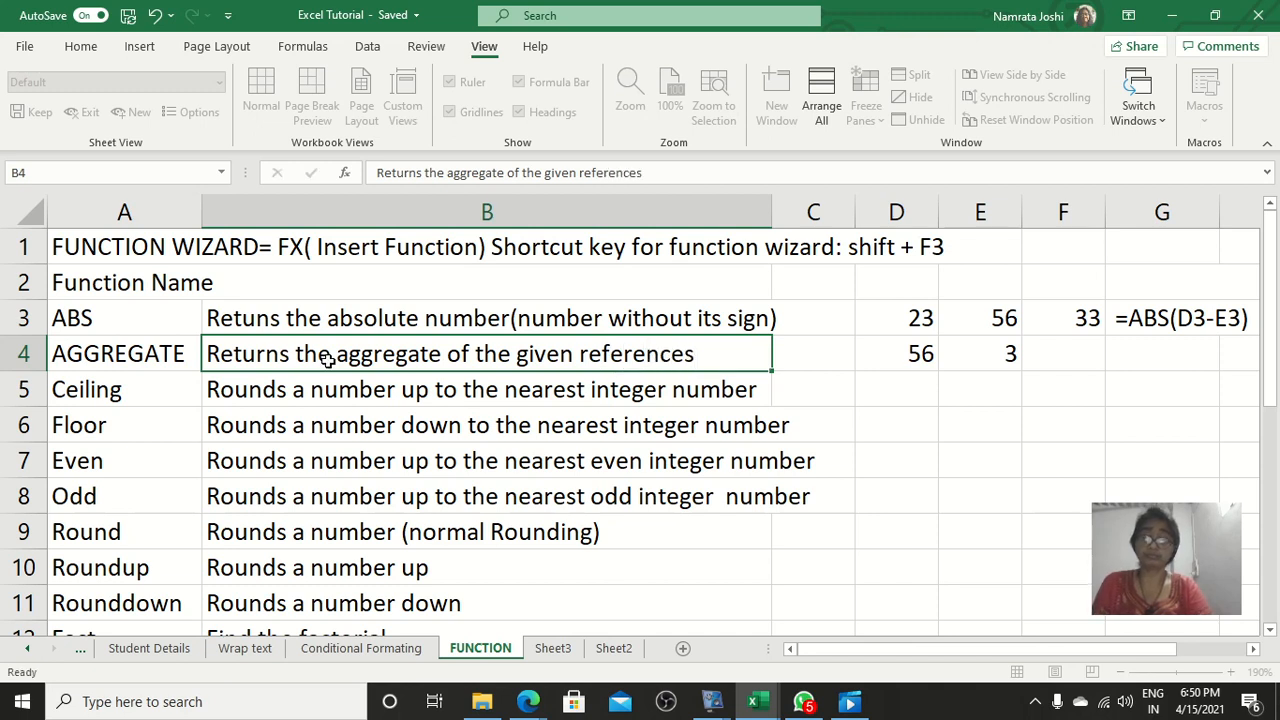
key(Return)
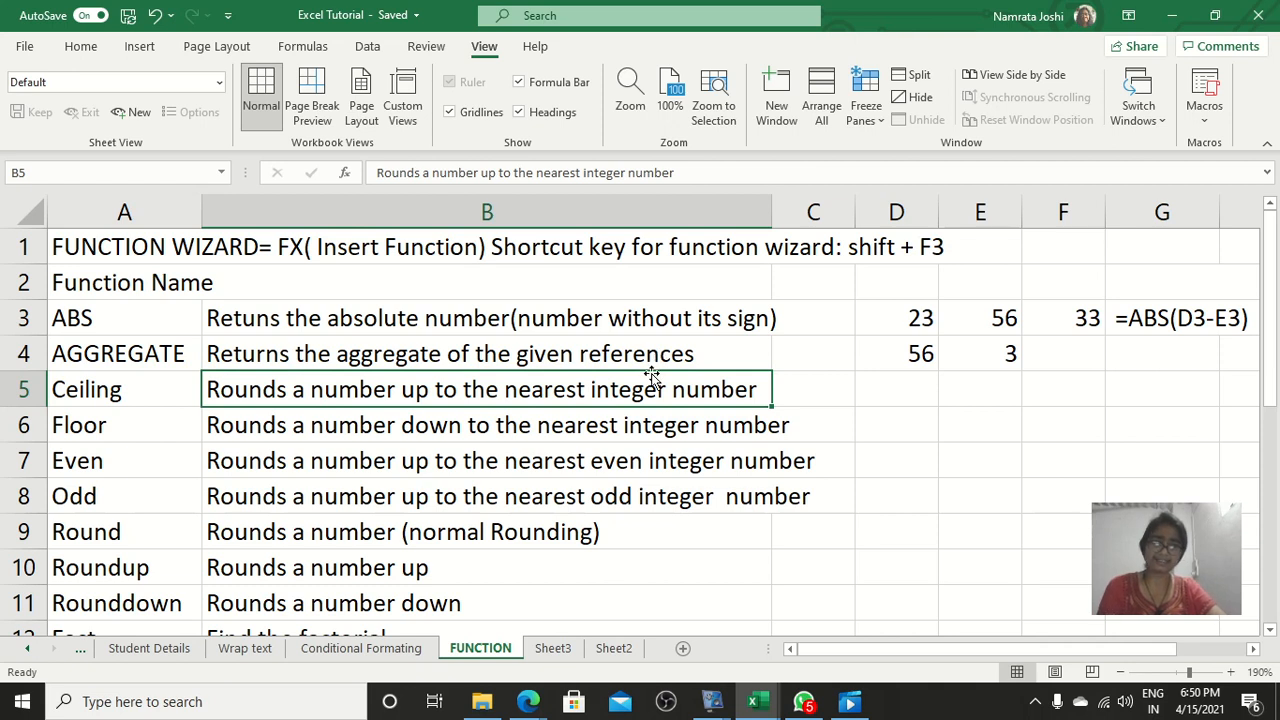
Copy the formula text =AGGREGATE(4,1,D3,E3,F3) from D4 into G4 as visible text below the ABS formula.
double_click(892, 353)
double_click(862, 361)
key(ctrl+c)
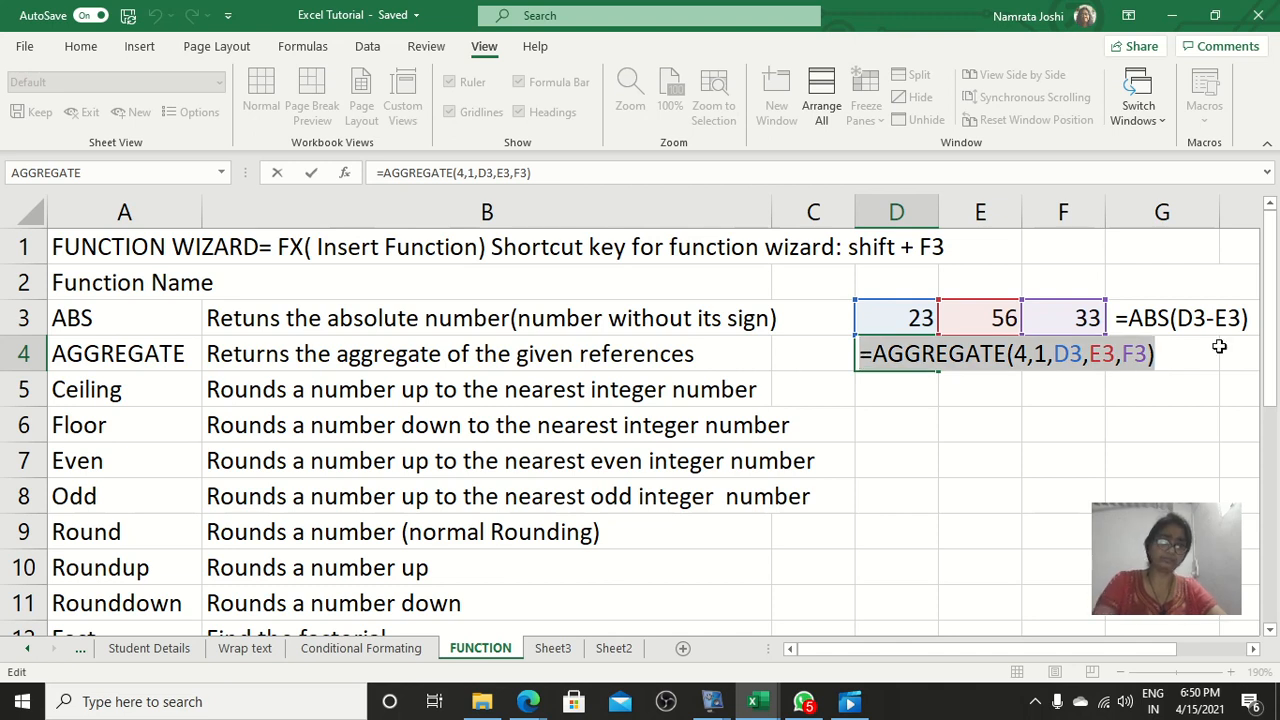
key(Return)
double_click(1165, 357)
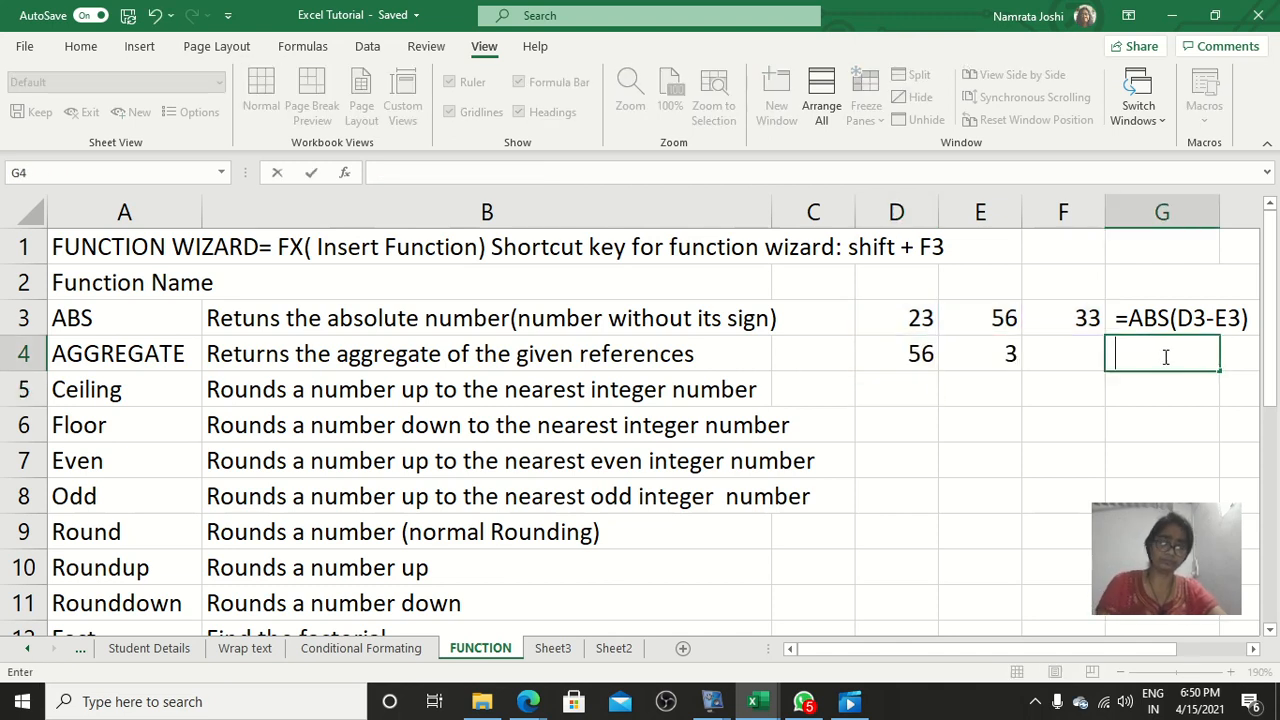
key(ctrl+v)
key(Return)
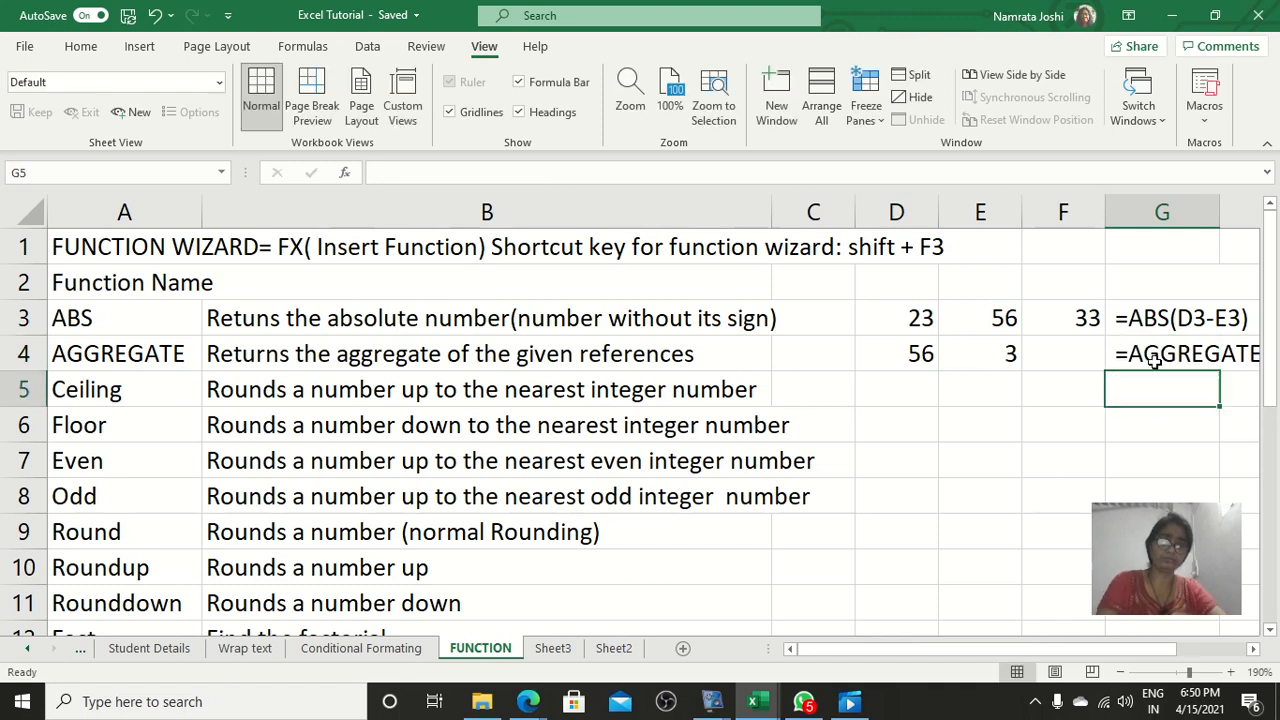
click(1253, 648)
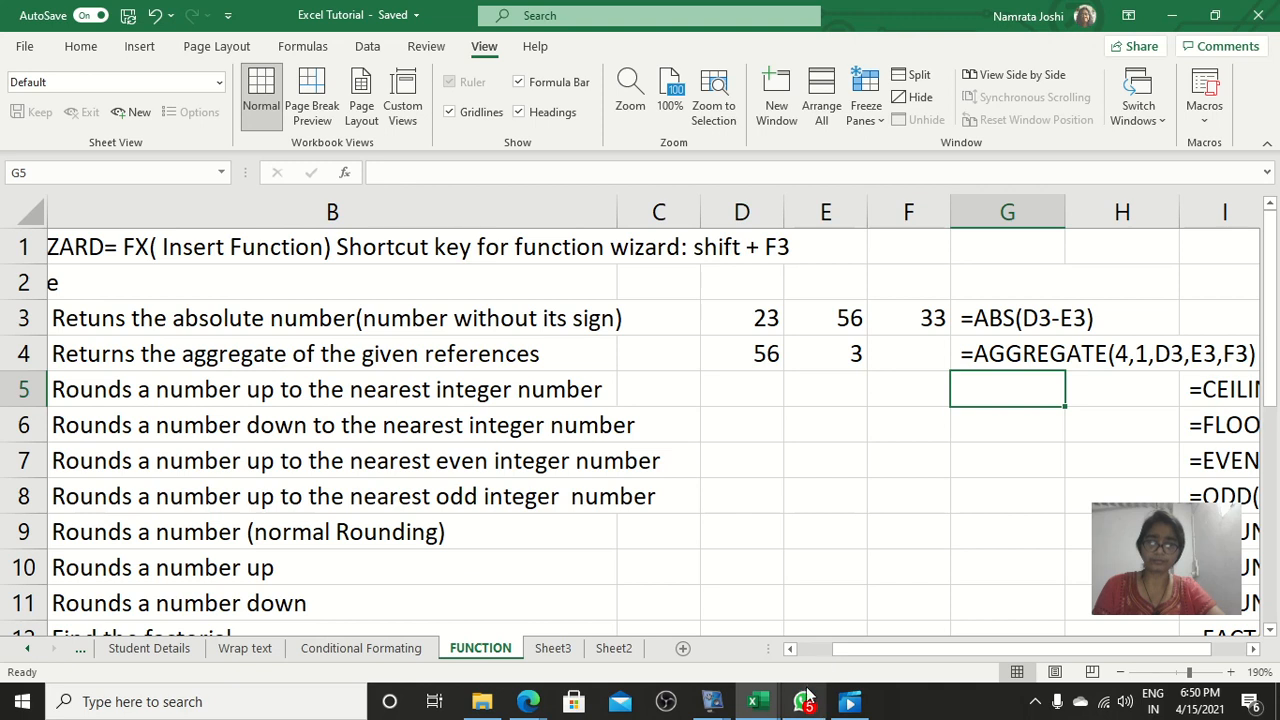
Enter the sample number 24.345 in cell D5 of the Ceiling row.
click(790, 650)
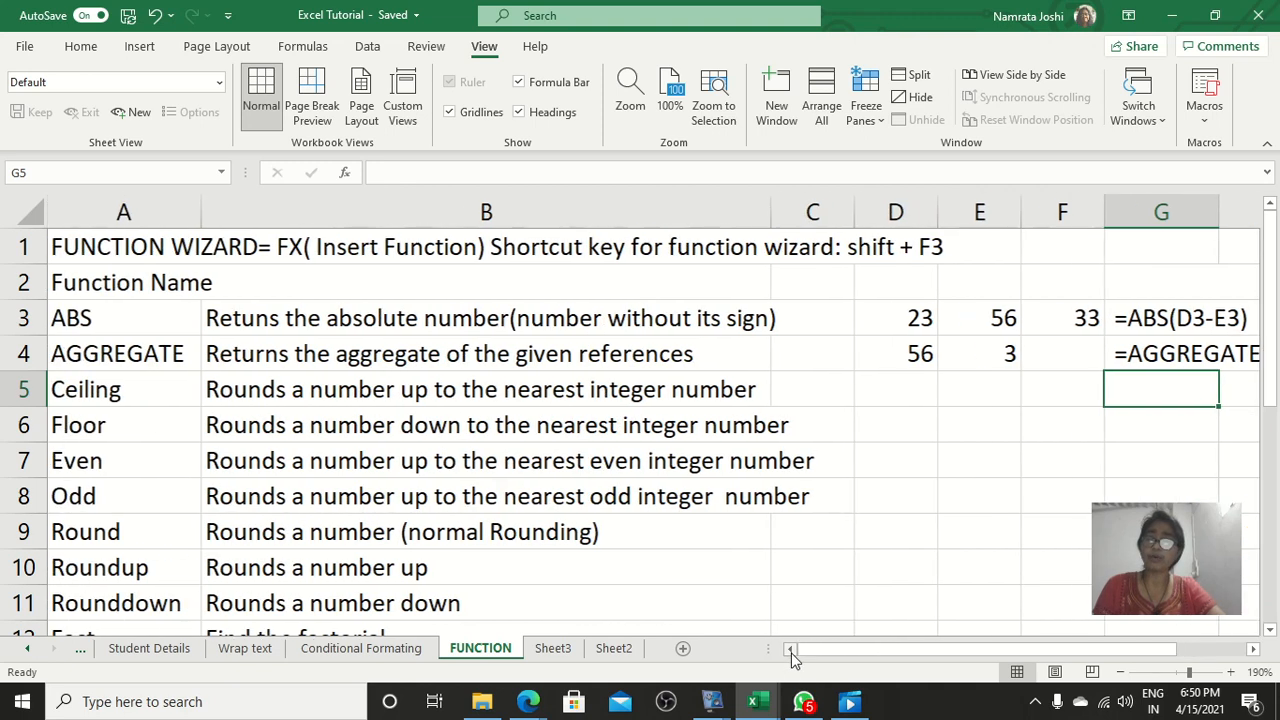
click(128, 395)
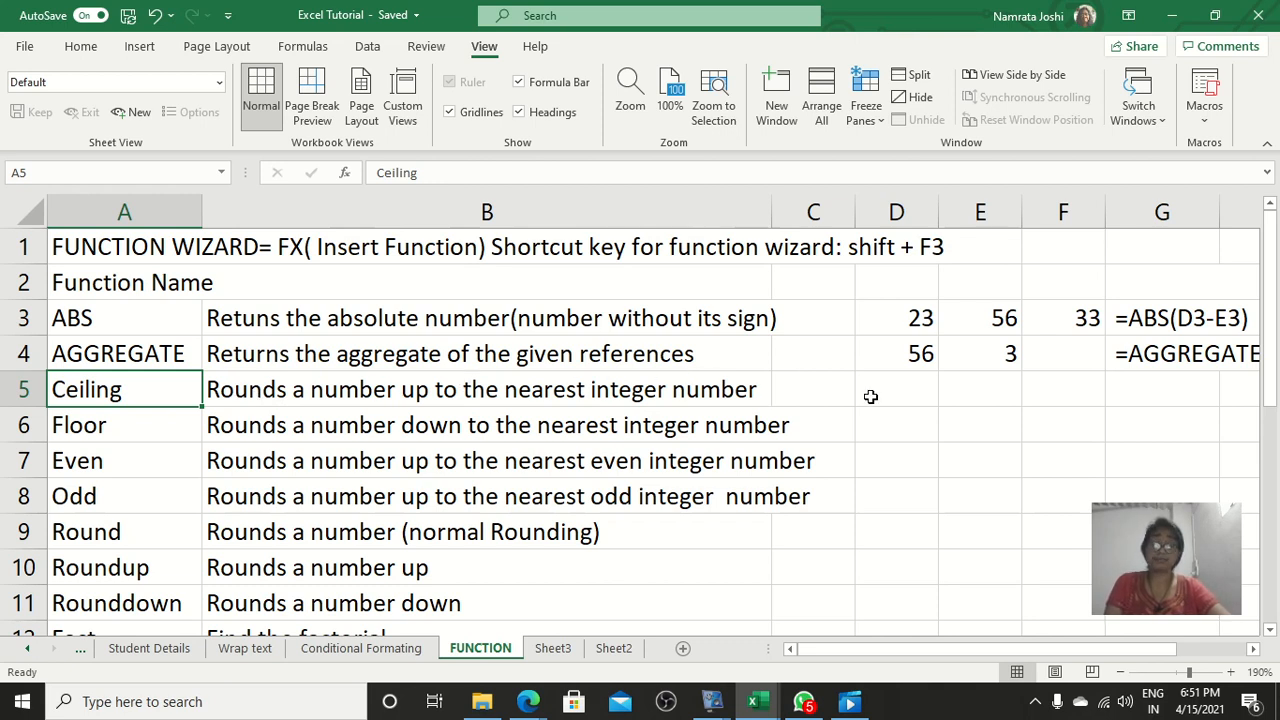
click(877, 394)
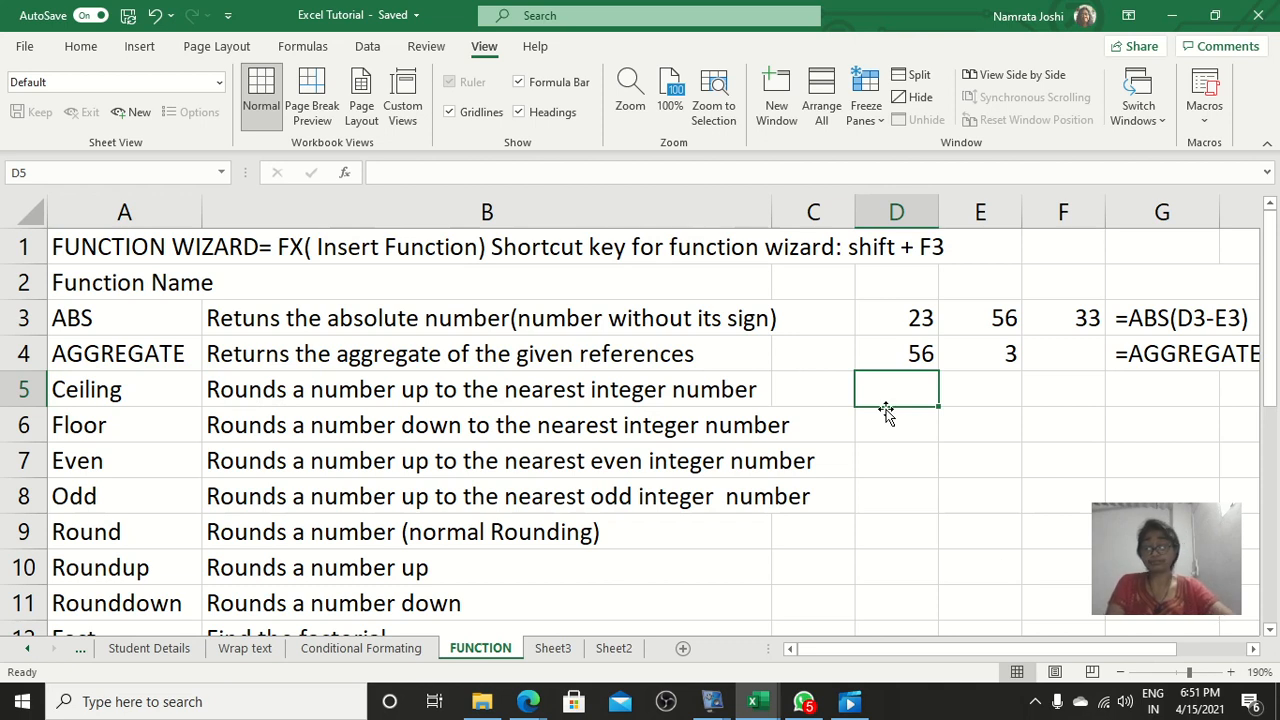
text(24.)
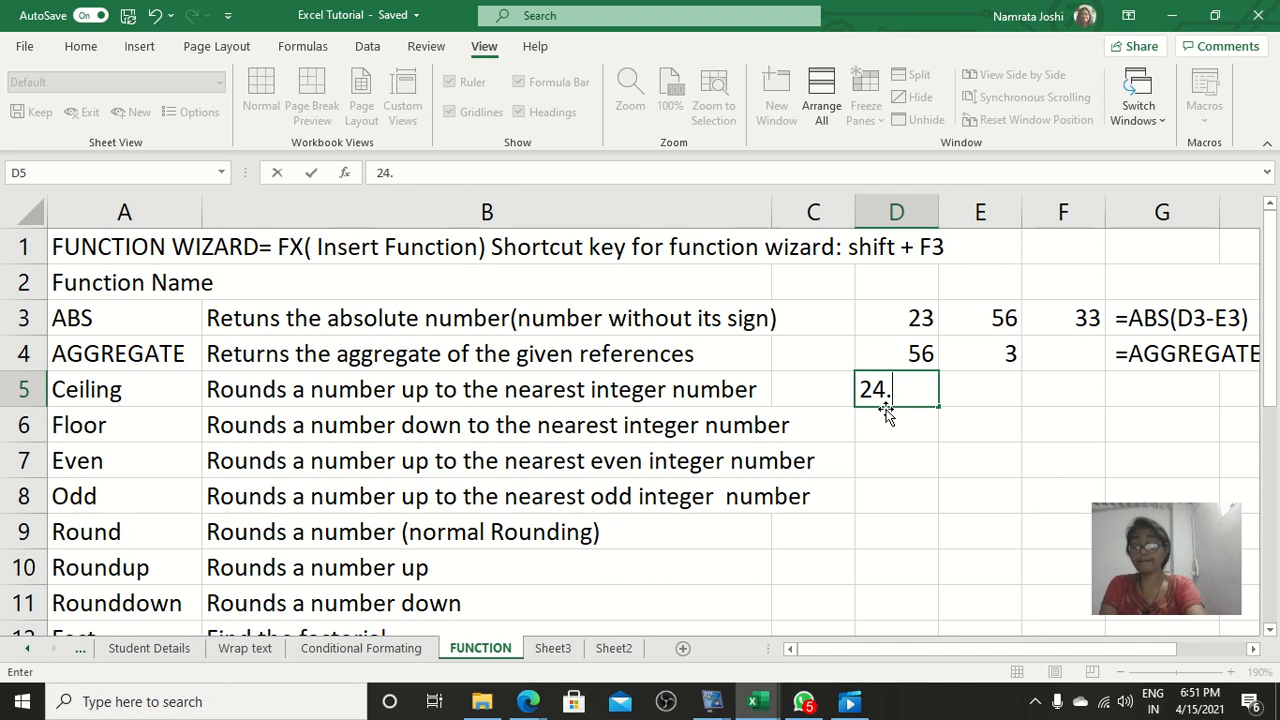
text(345)
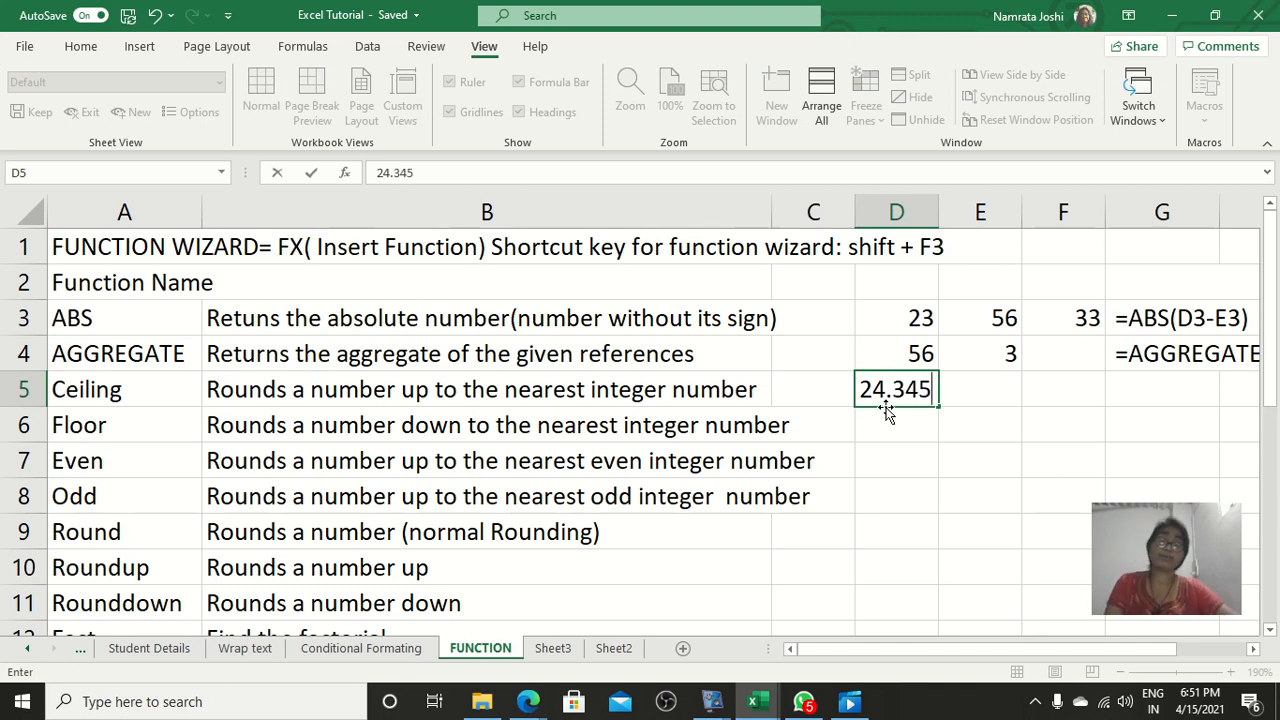
click(957, 500)
Insert the CEILING.MATH function from the Math & Trig category into cell E5.
click(979, 385)
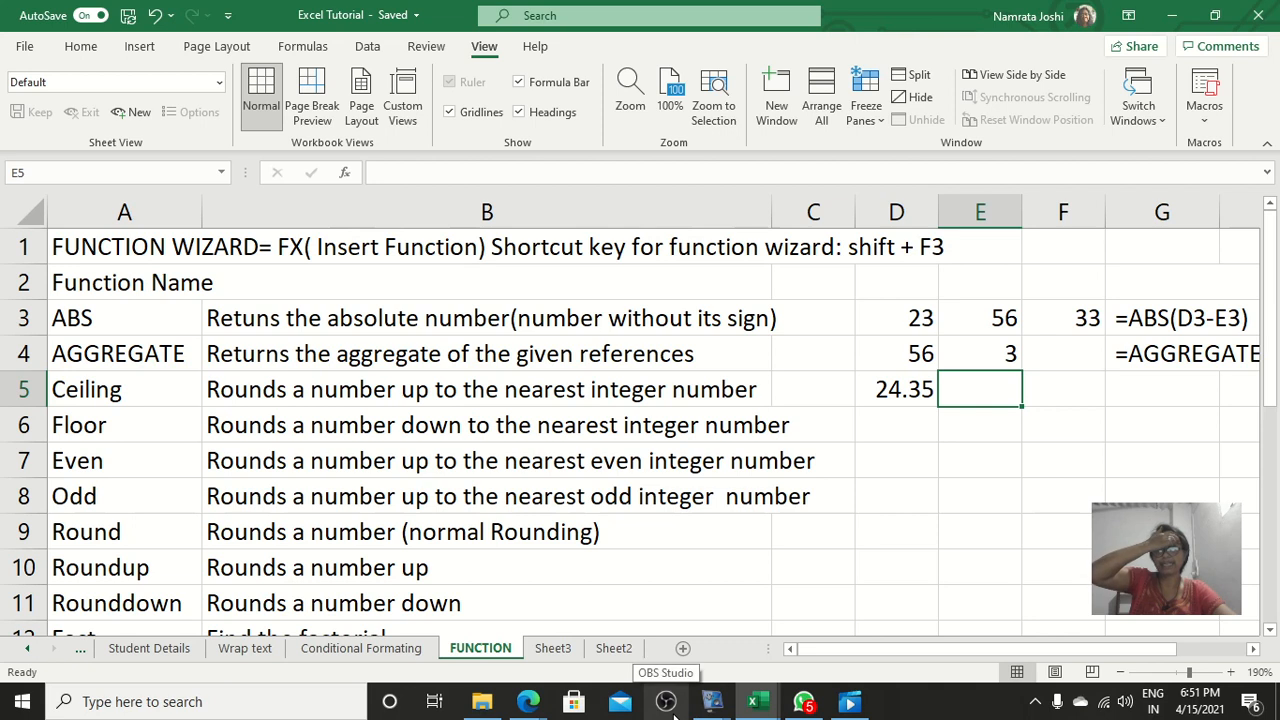
mouse_move(755, 701)
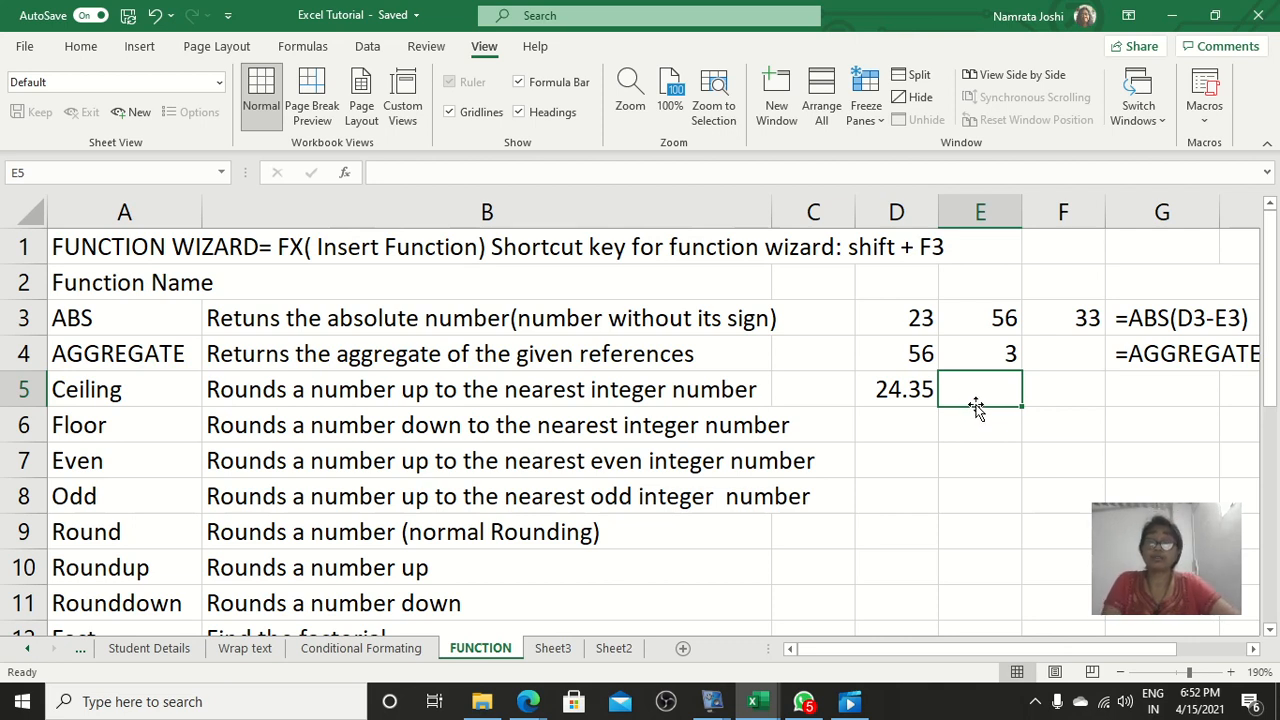
click(345, 175)
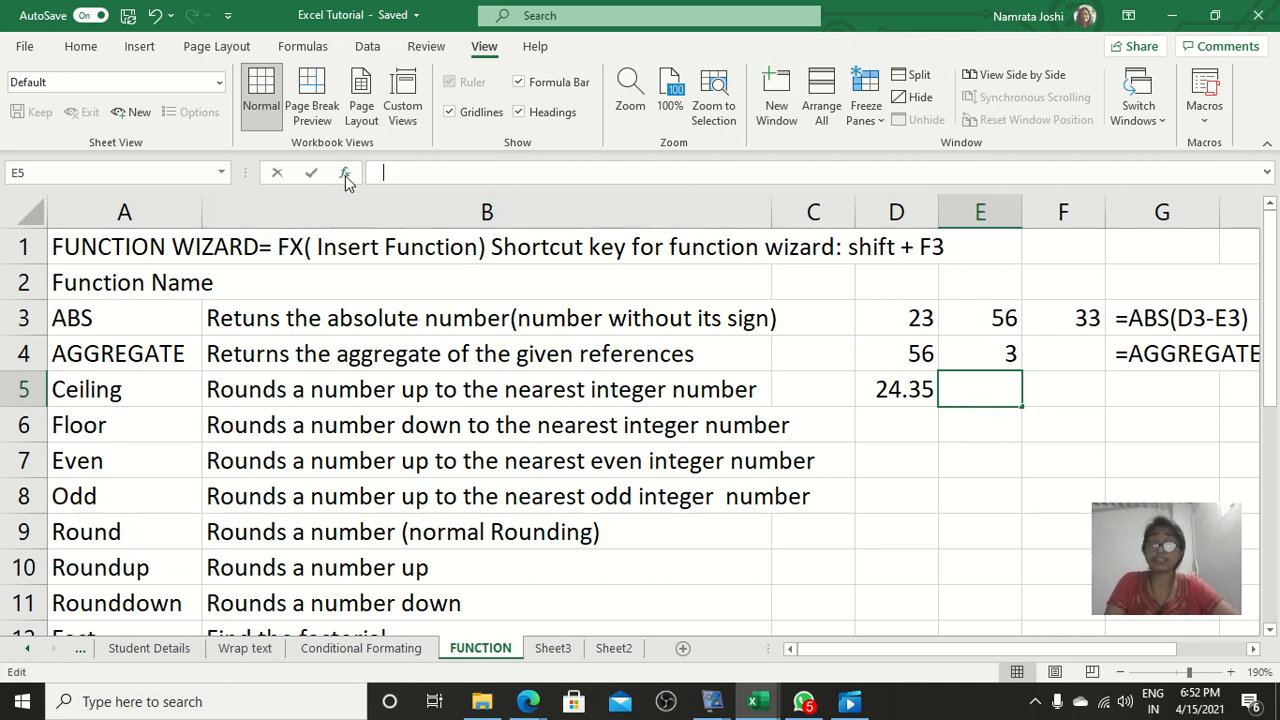
scroll(326, 283, down, 1)
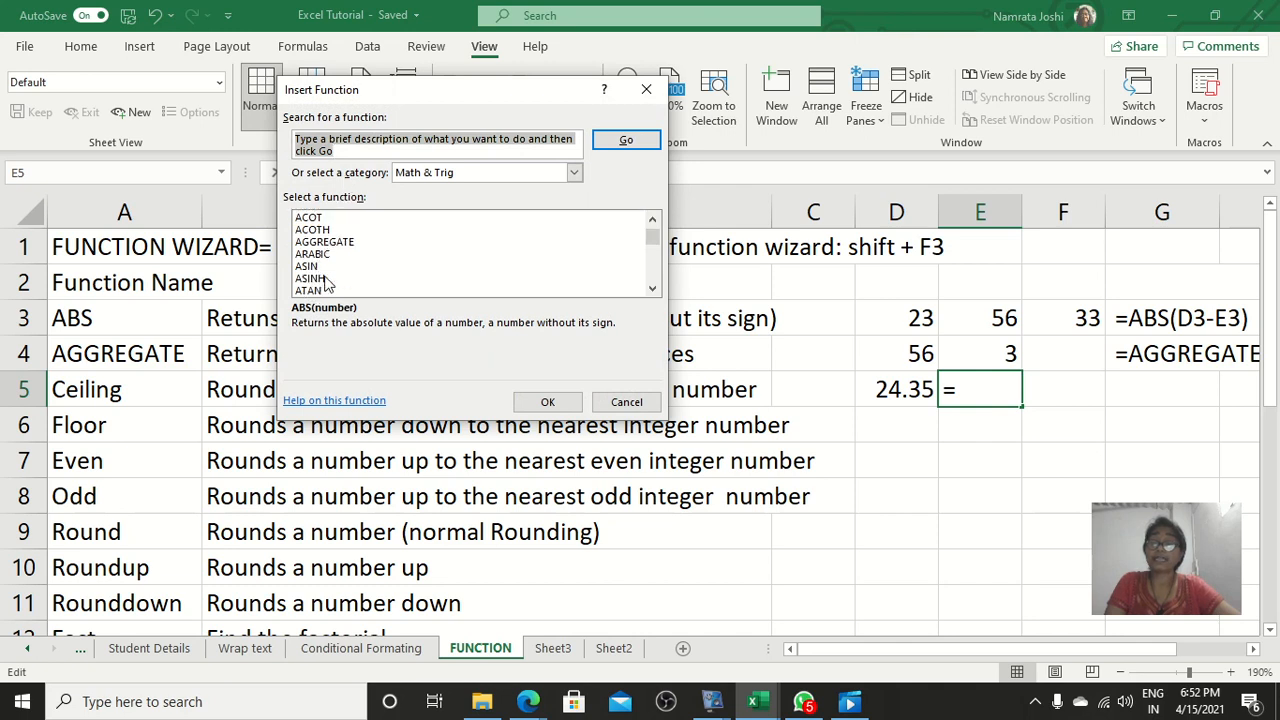
scroll(326, 283, down, 2)
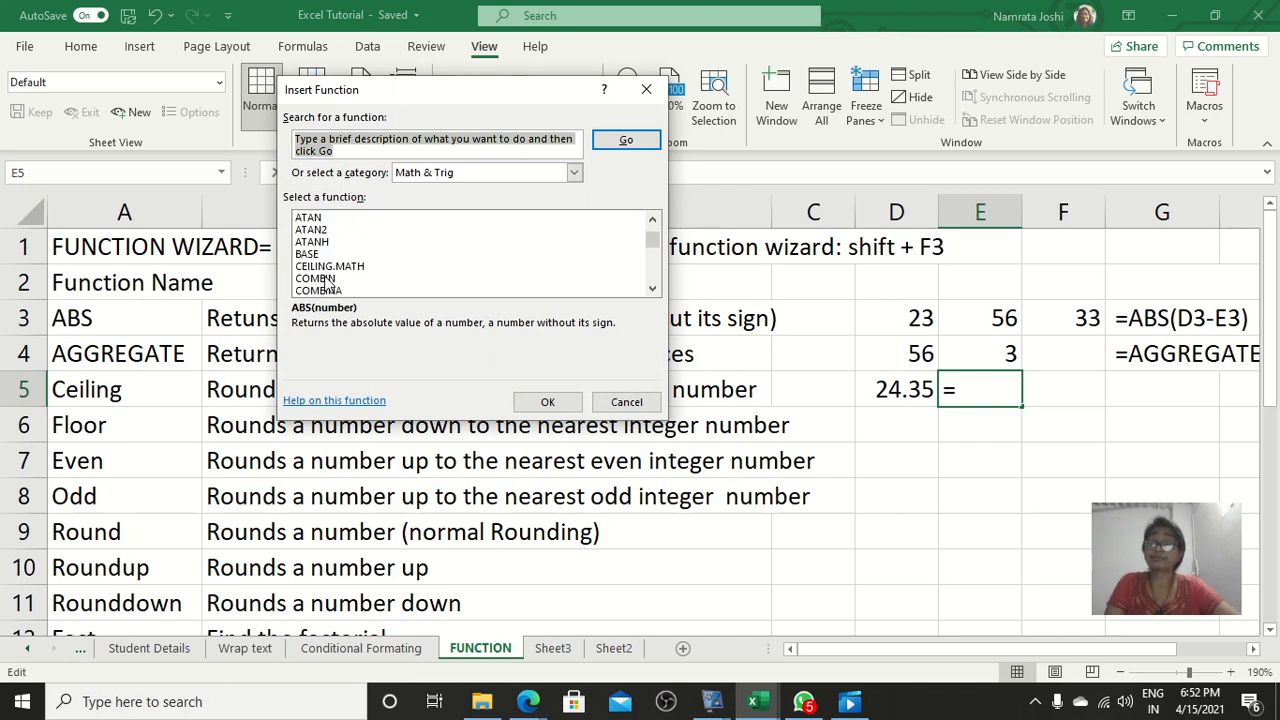
click(331, 279)
click(340, 266)
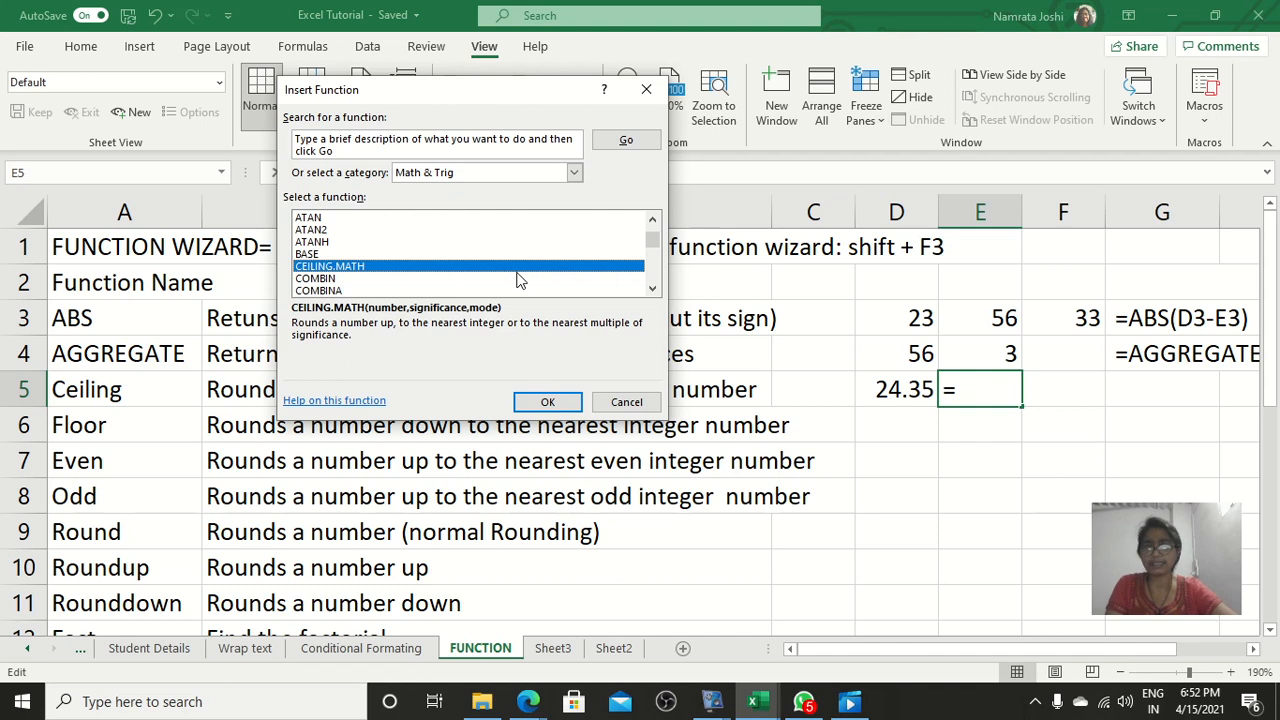
click(548, 401)
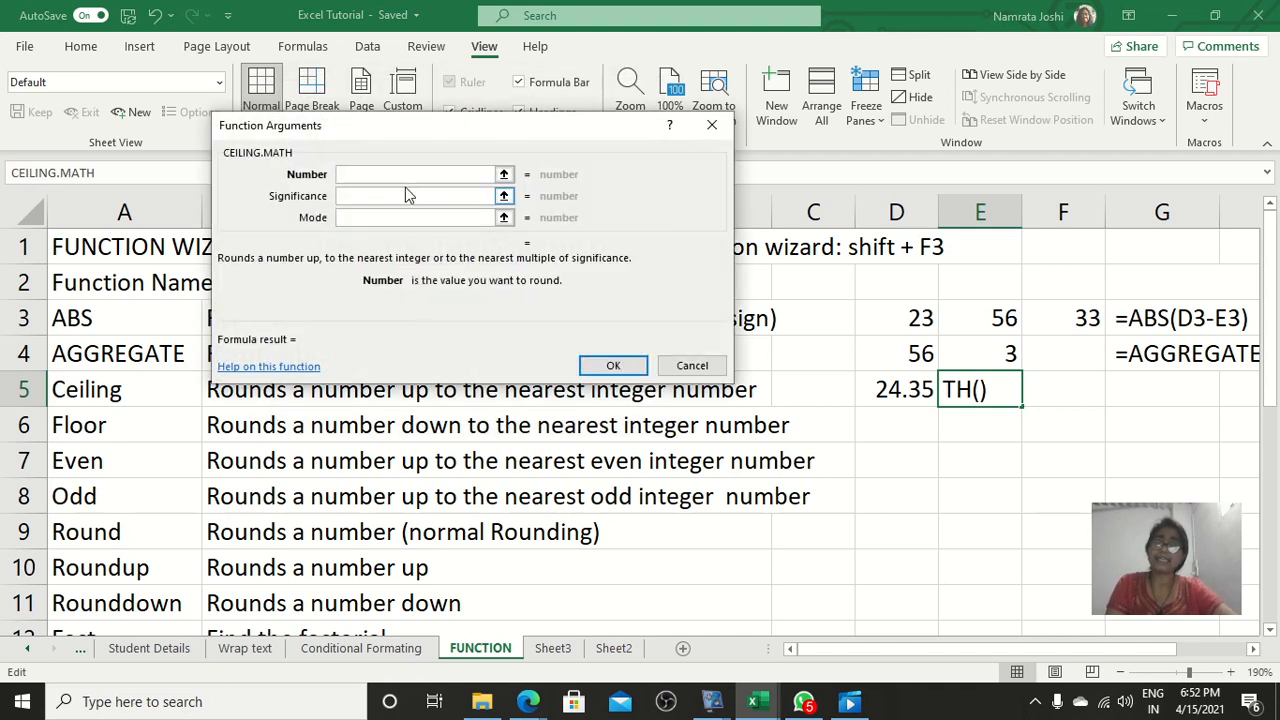
Set CEILING.MATH's Number to D5 and Significance to 2, and accept the formula in E5.
drag(445, 132, 338, 264)
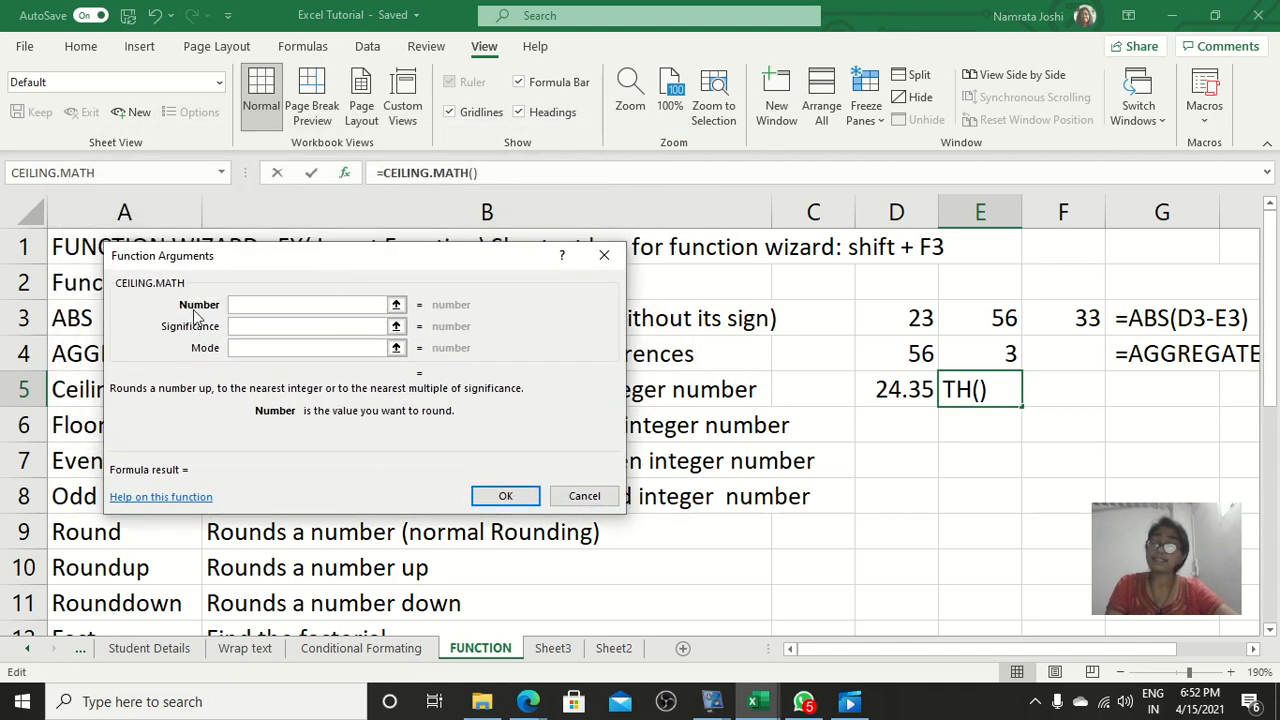
click(890, 390)
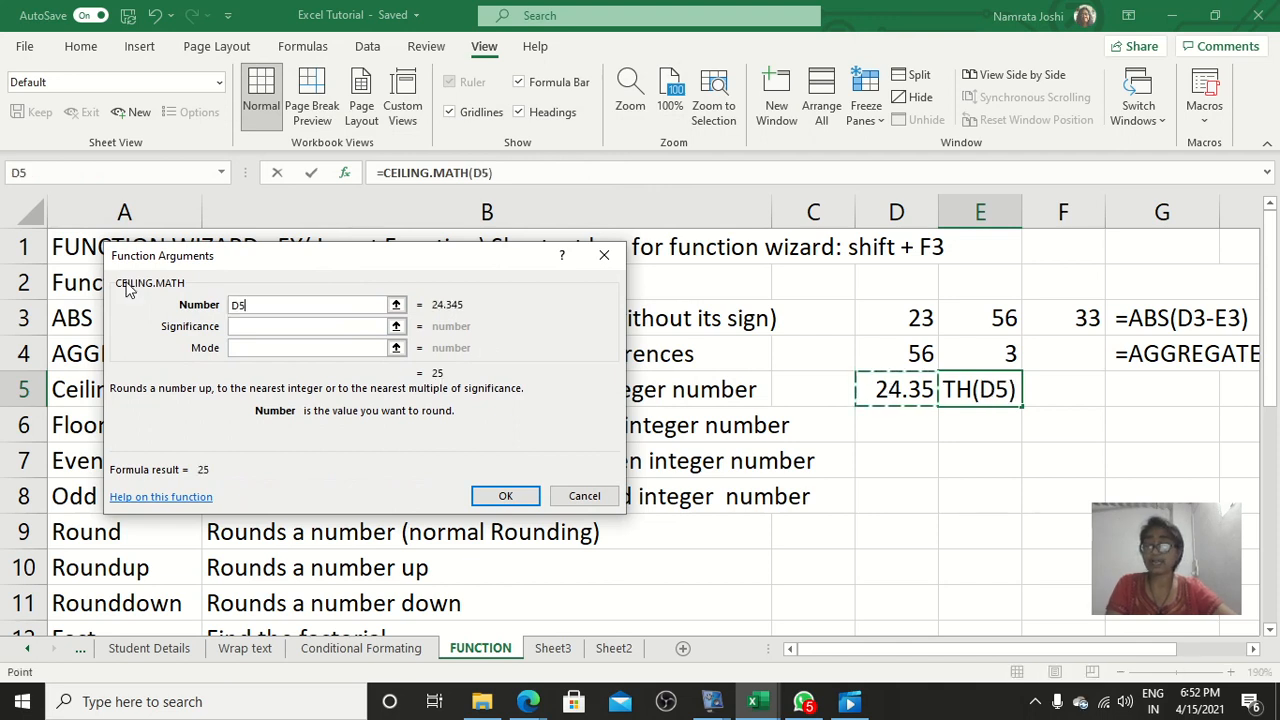
click(272, 326)
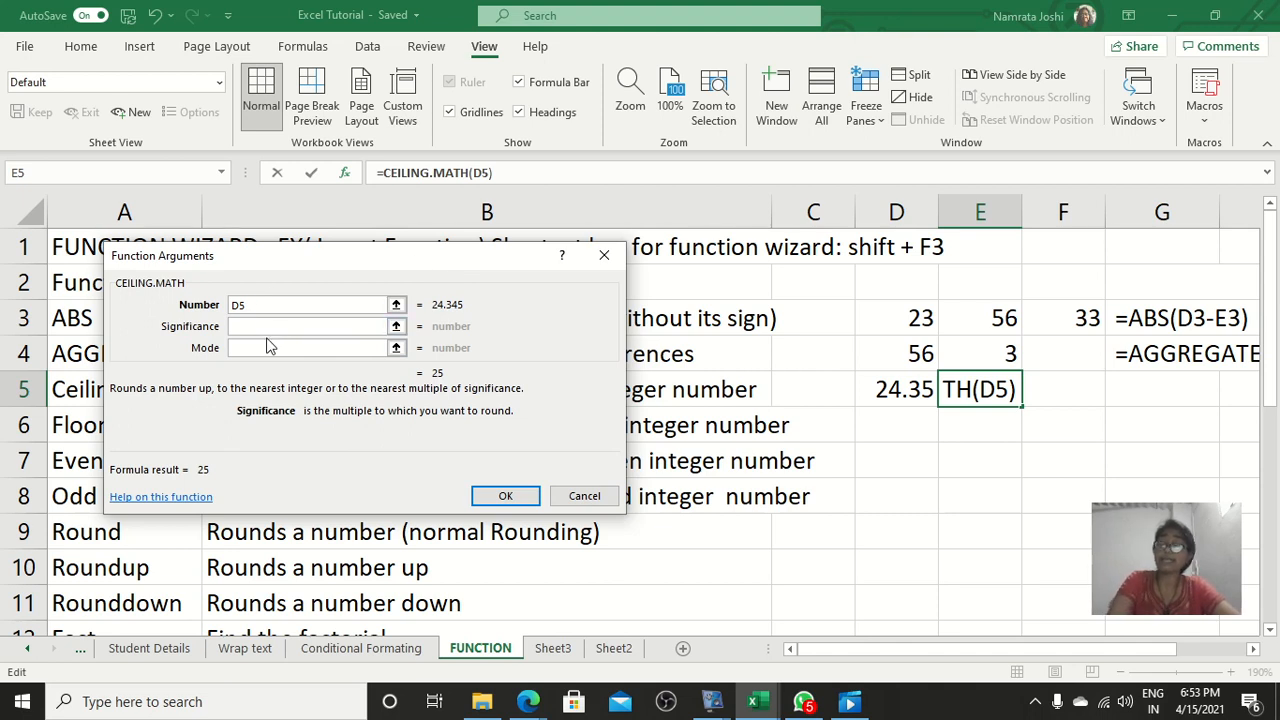
text(2)
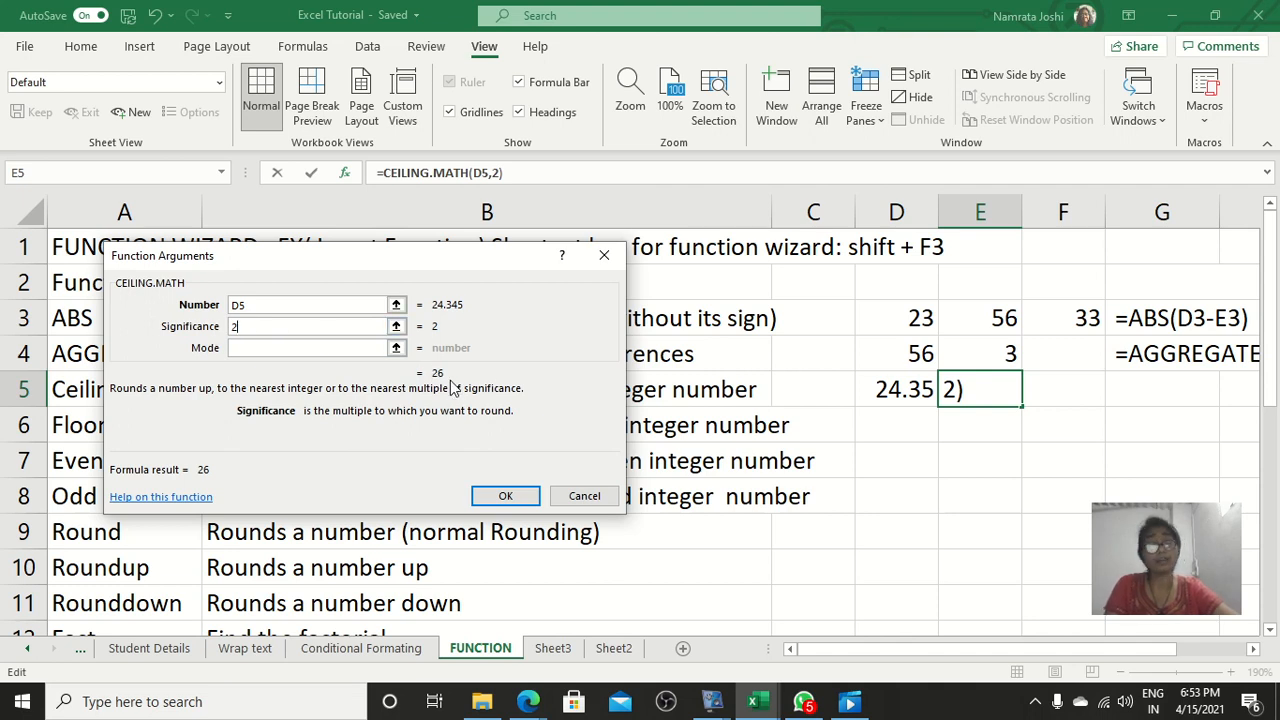
click(514, 499)
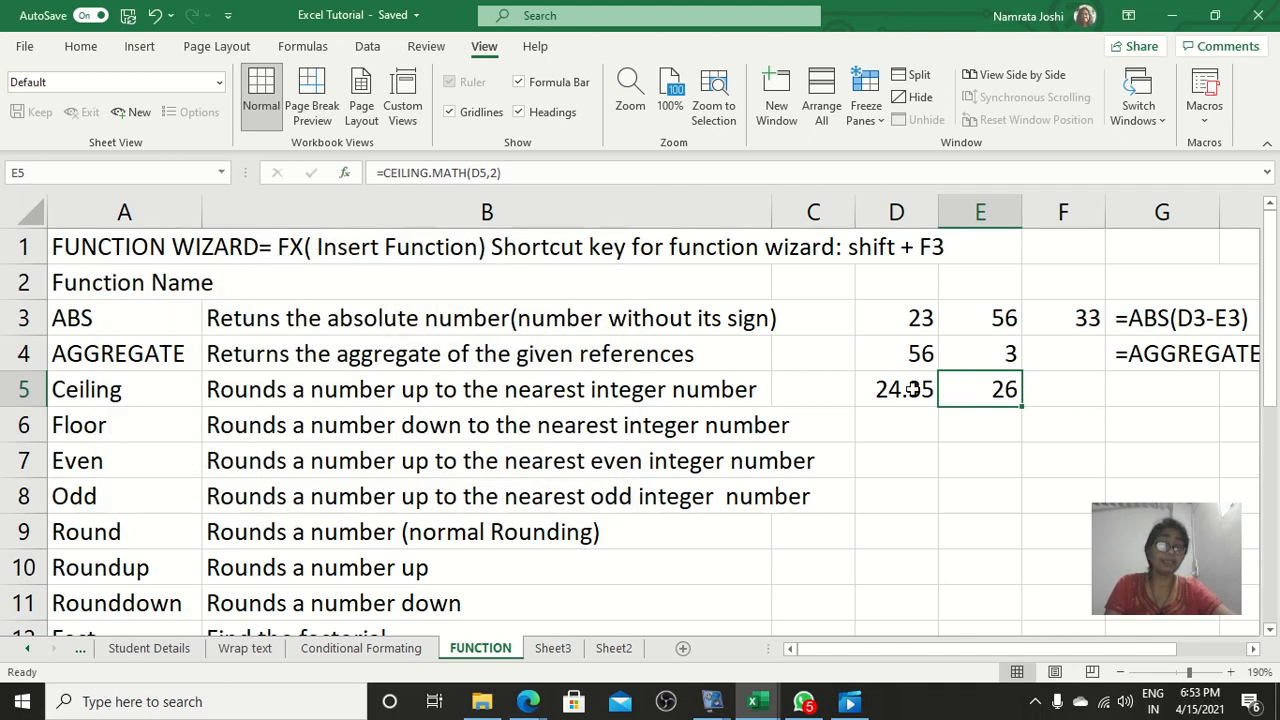
Copy the formula text =CEILING.MATH(D5,2) from E5 into G5 as visible text below the AGGREGATE formula.
double_click(975, 390)
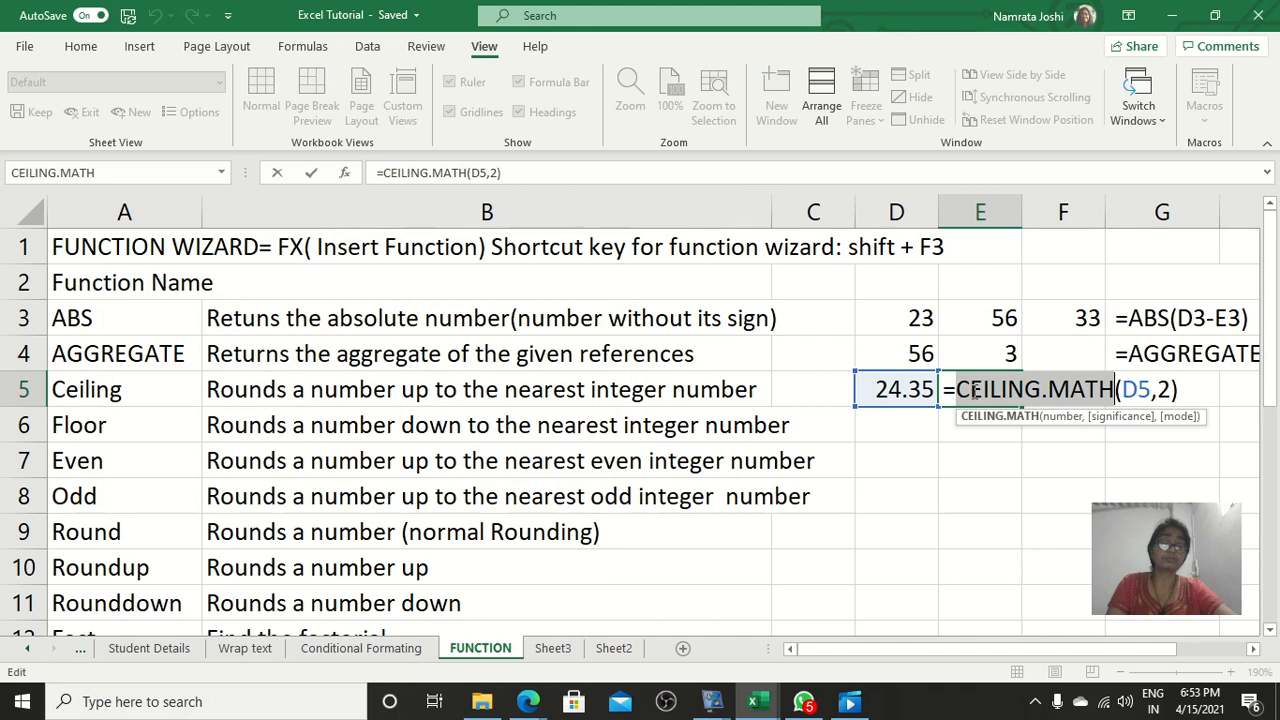
triple_click(975, 390)
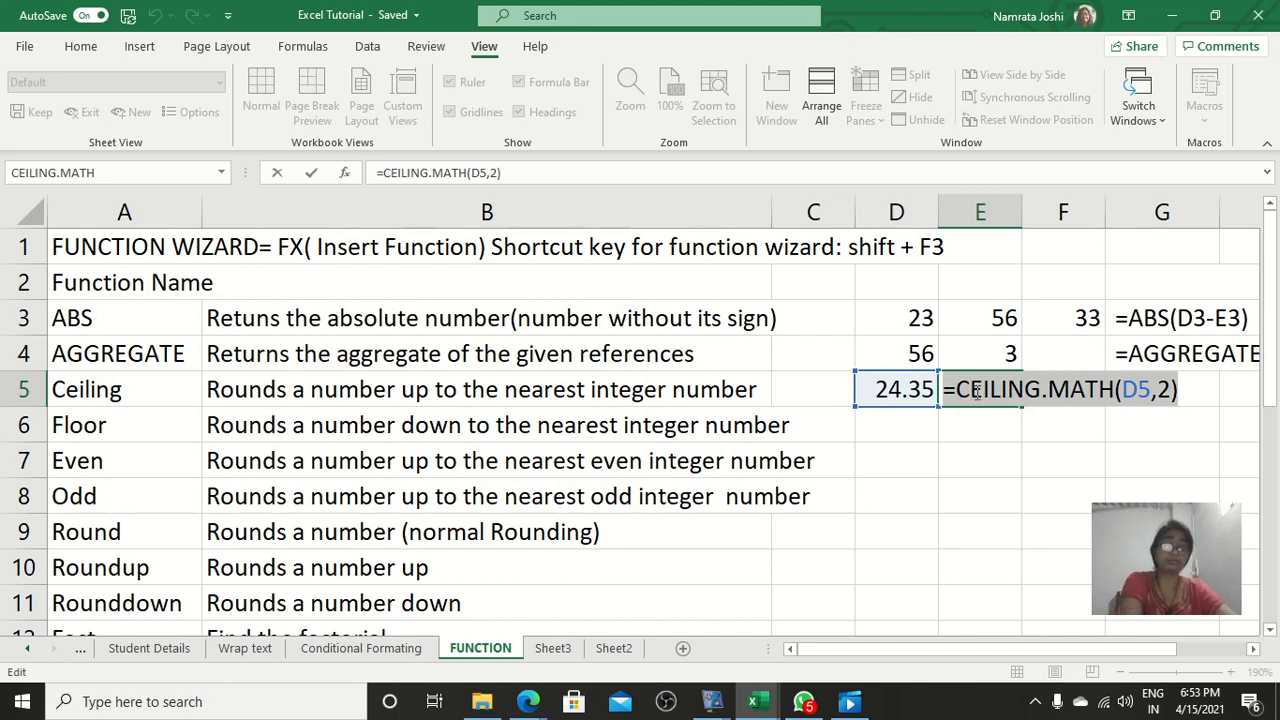
key(Return)
click(1163, 392)
double_click(1163, 392)
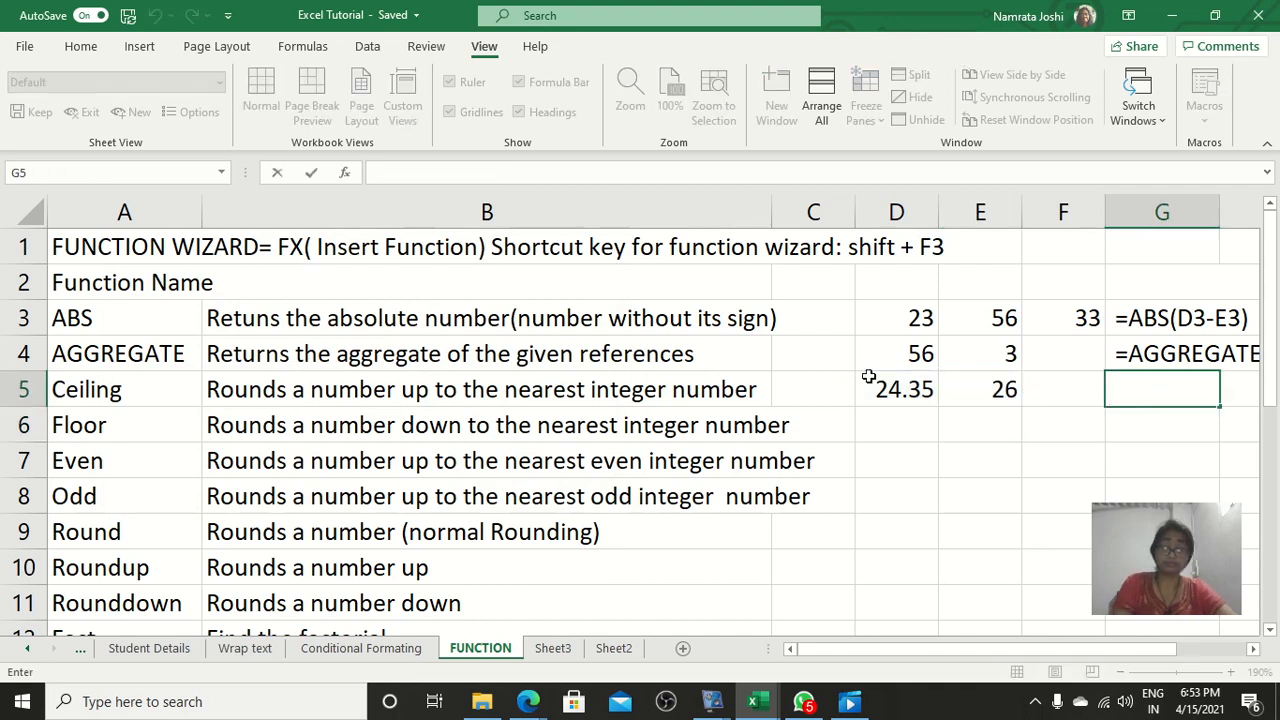
key(ctrl+v)
key(Return)
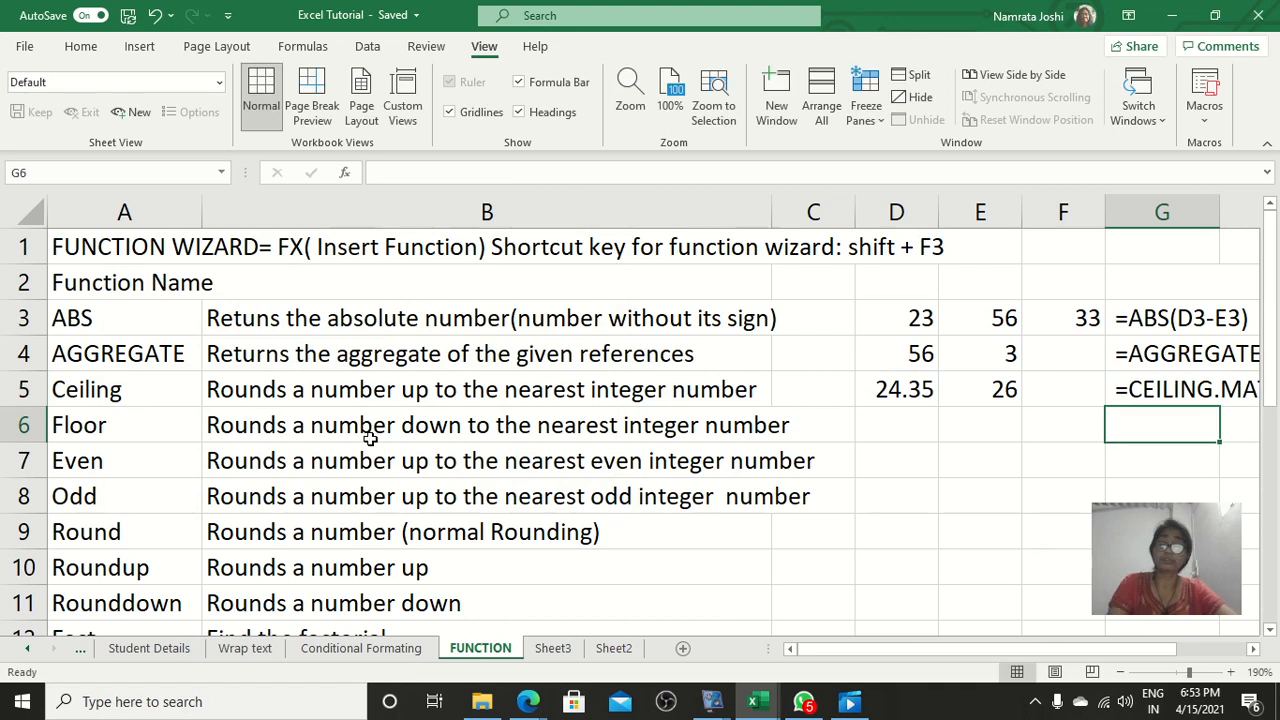
Enter the sample number 24.35 in cell D6 of the Floor row.
click(900, 418)
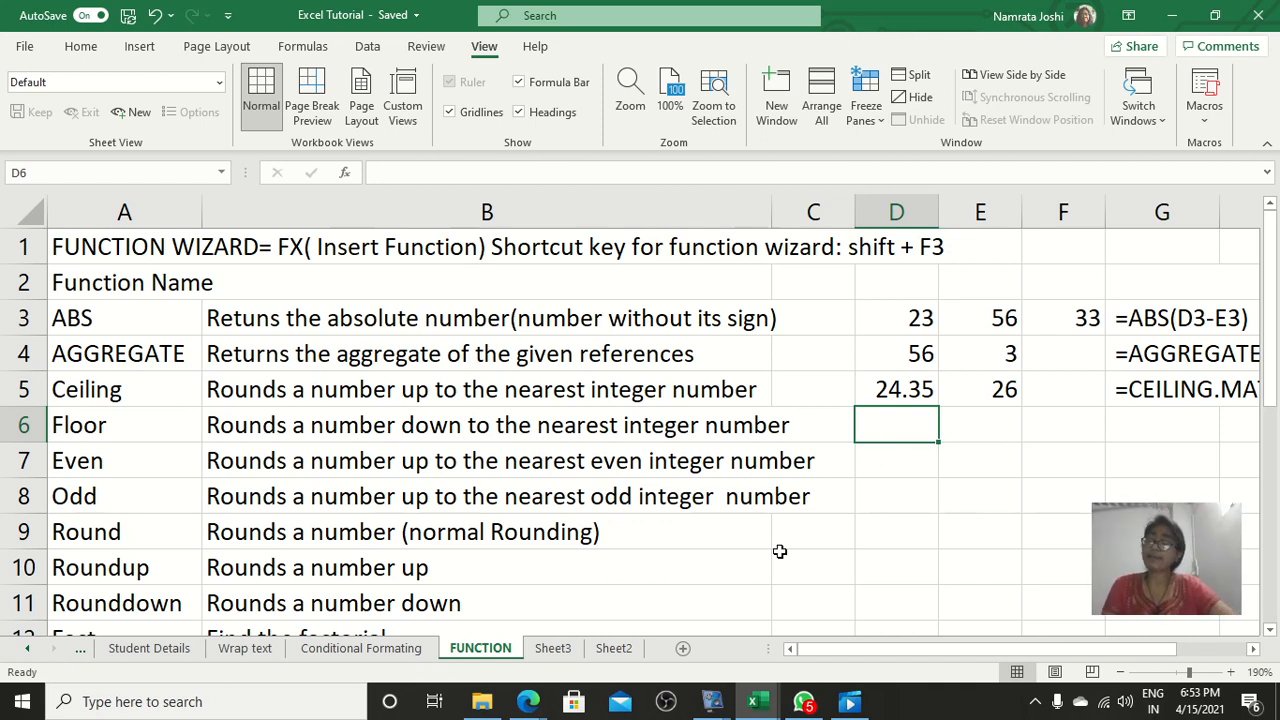
click(274, 430)
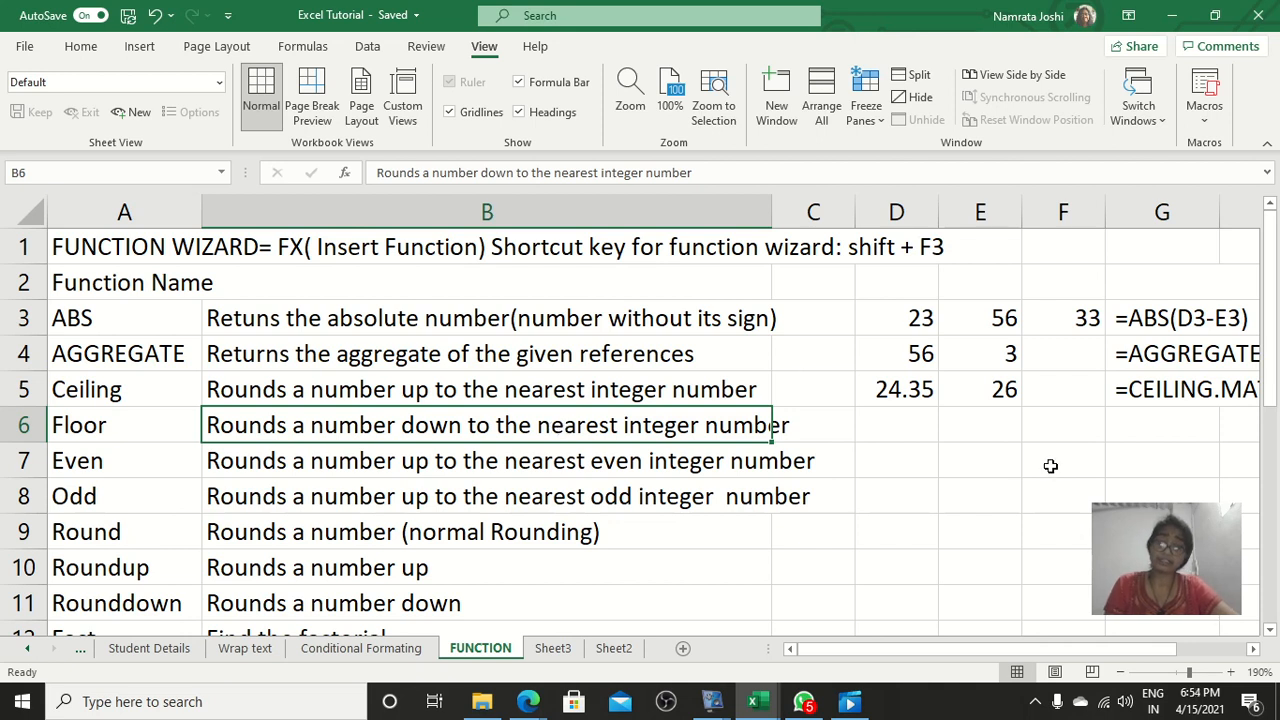
click(901, 421)
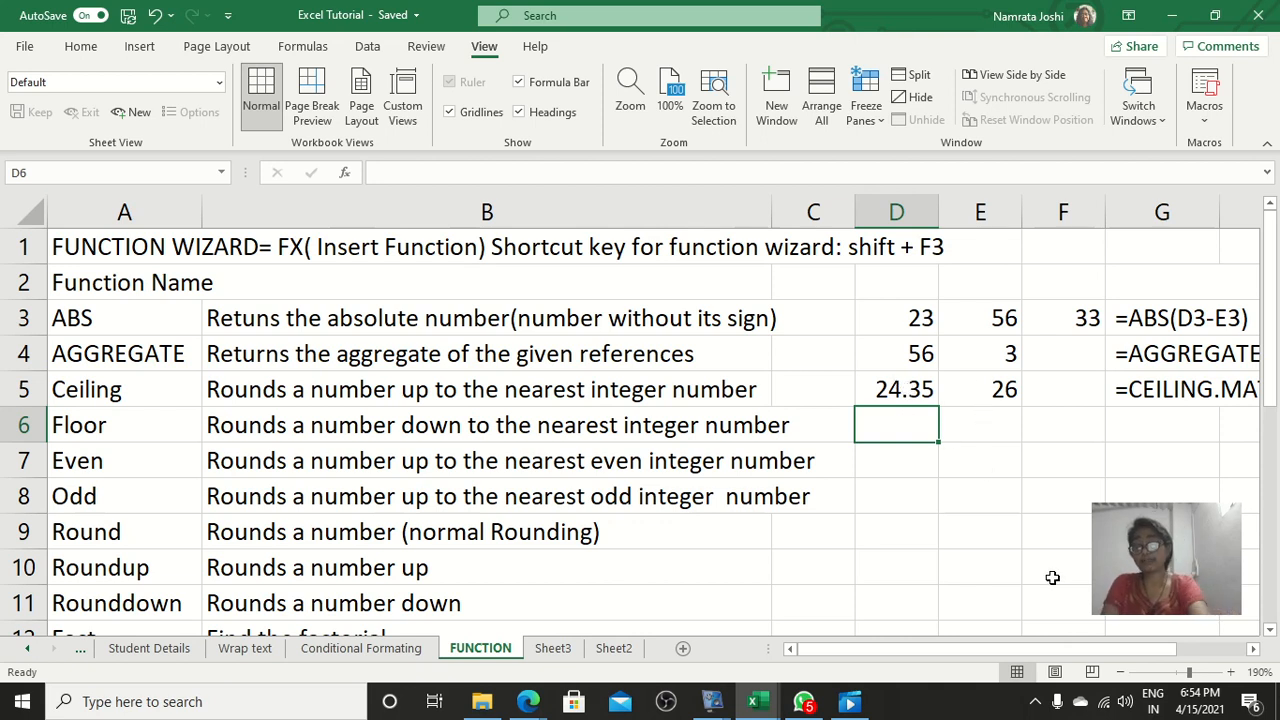
text(24)
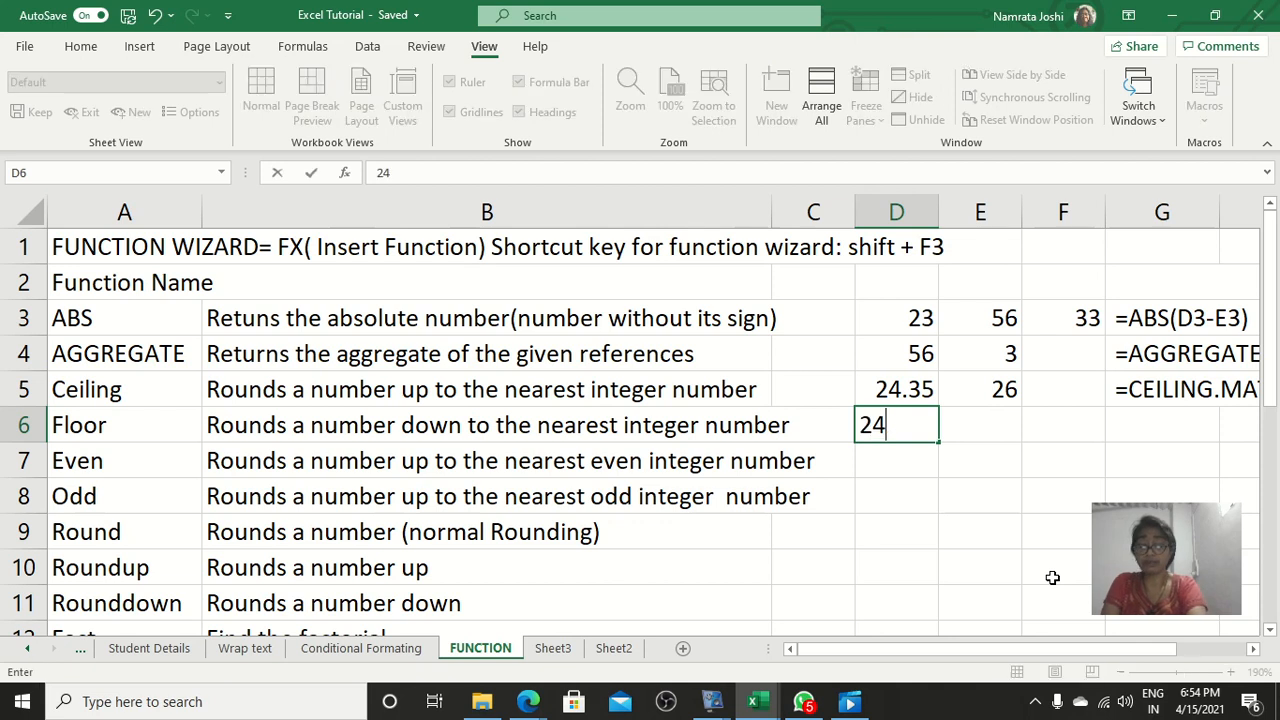
text(.35)
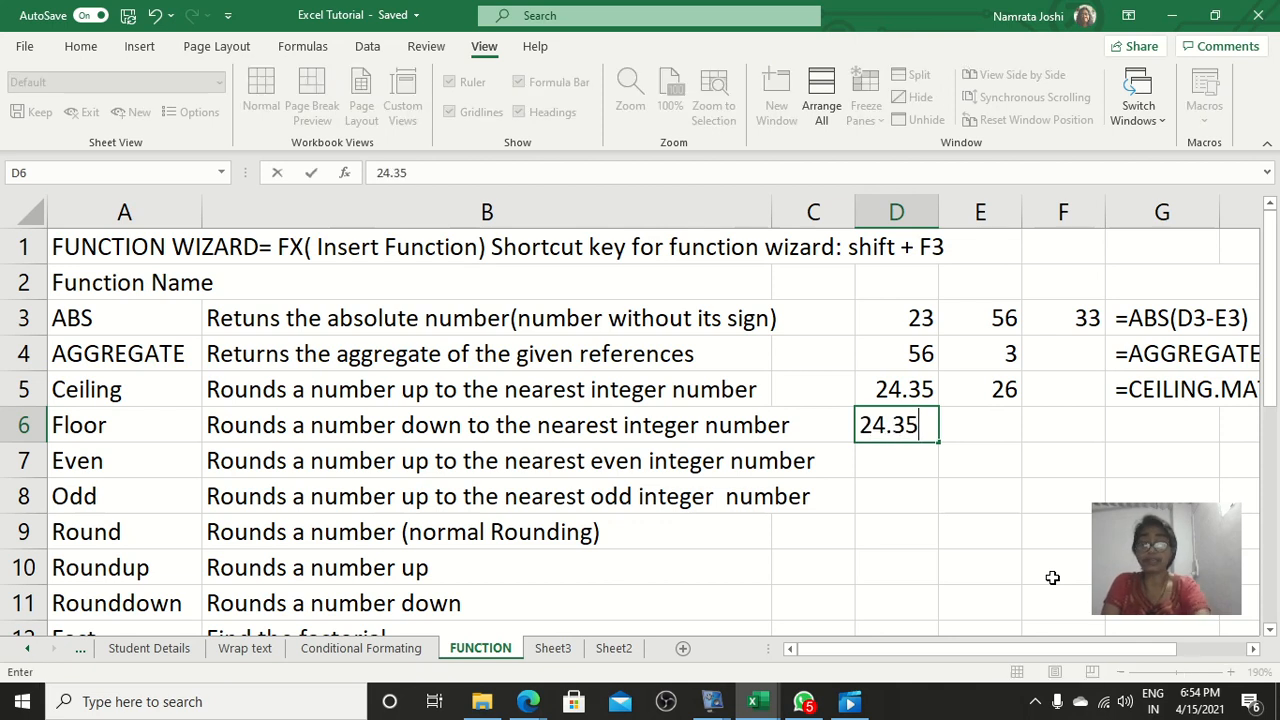
key(Tab)
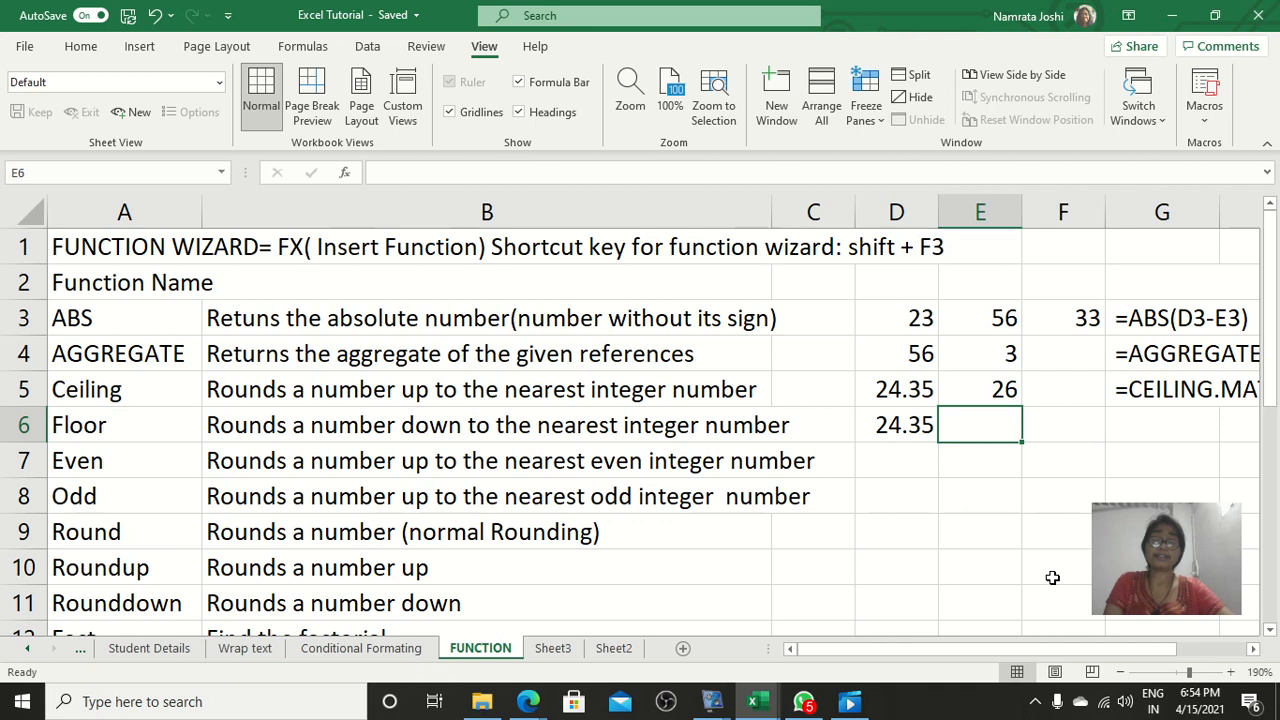
Insert the FLOOR.MATH function from the Math & Trig category into cell E6.
click(343, 173)
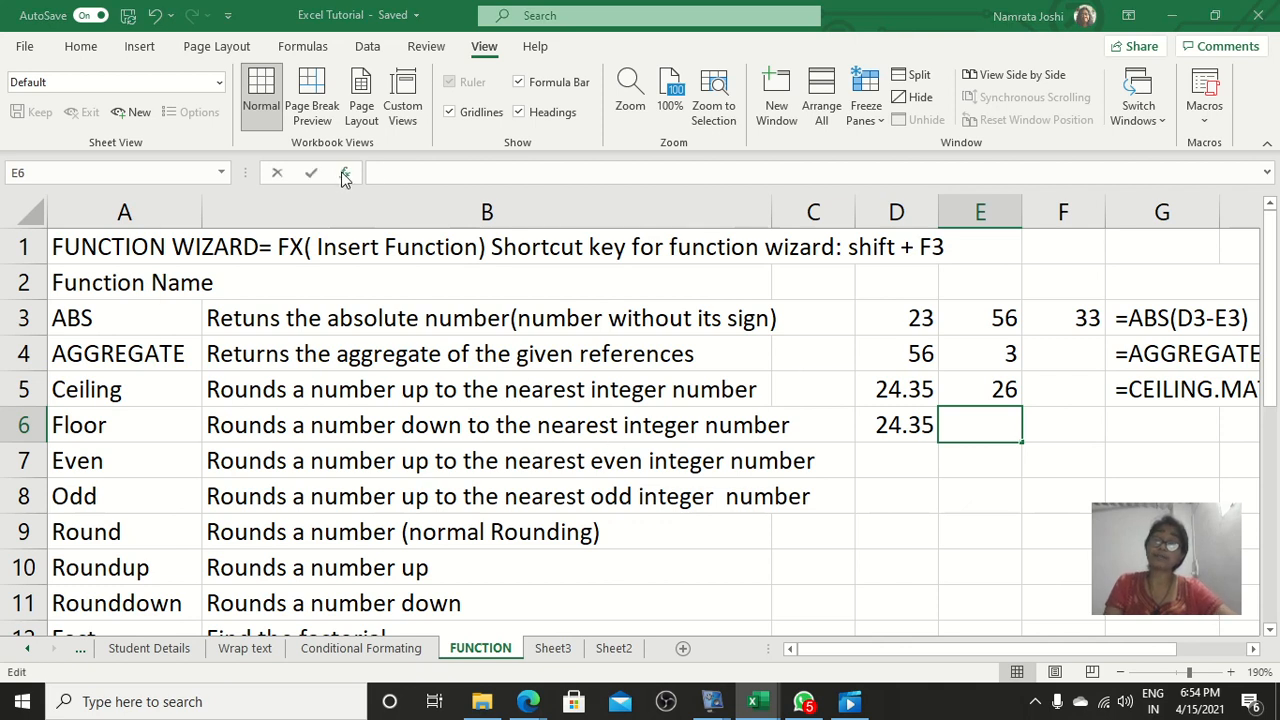
scroll(293, 381, down, 4)
scroll(293, 381, down, 4)
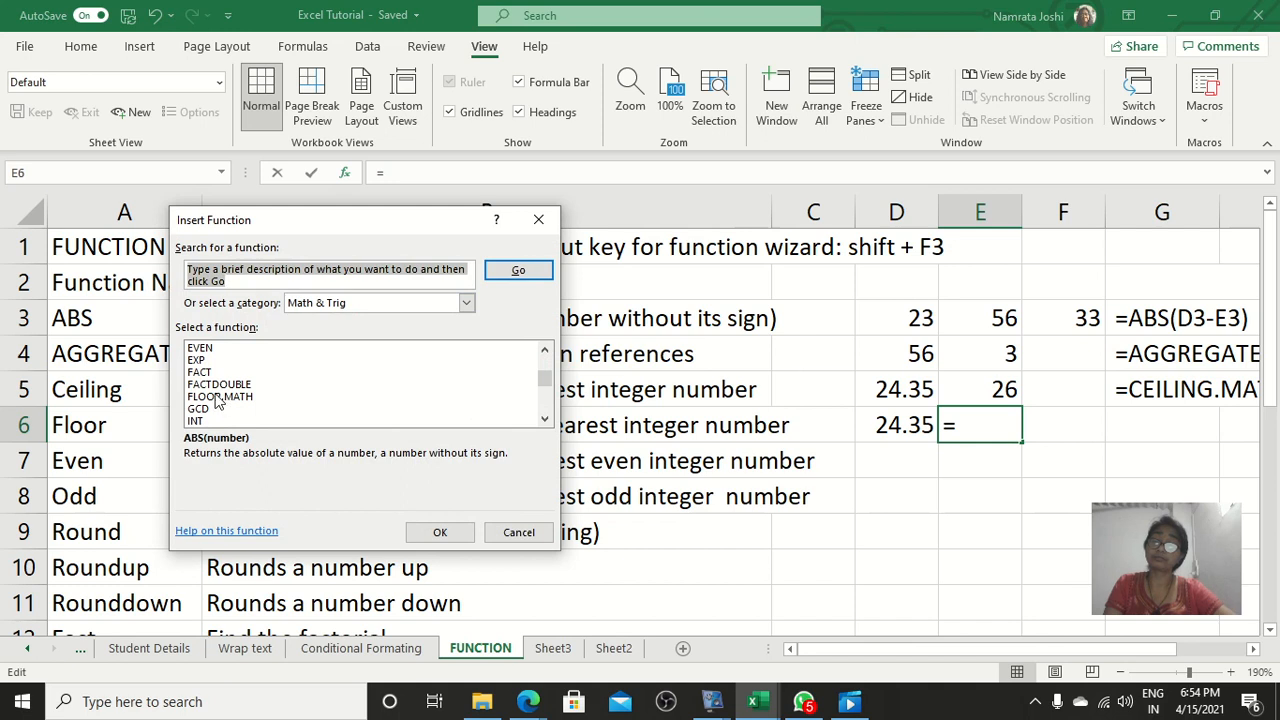
click(218, 398)
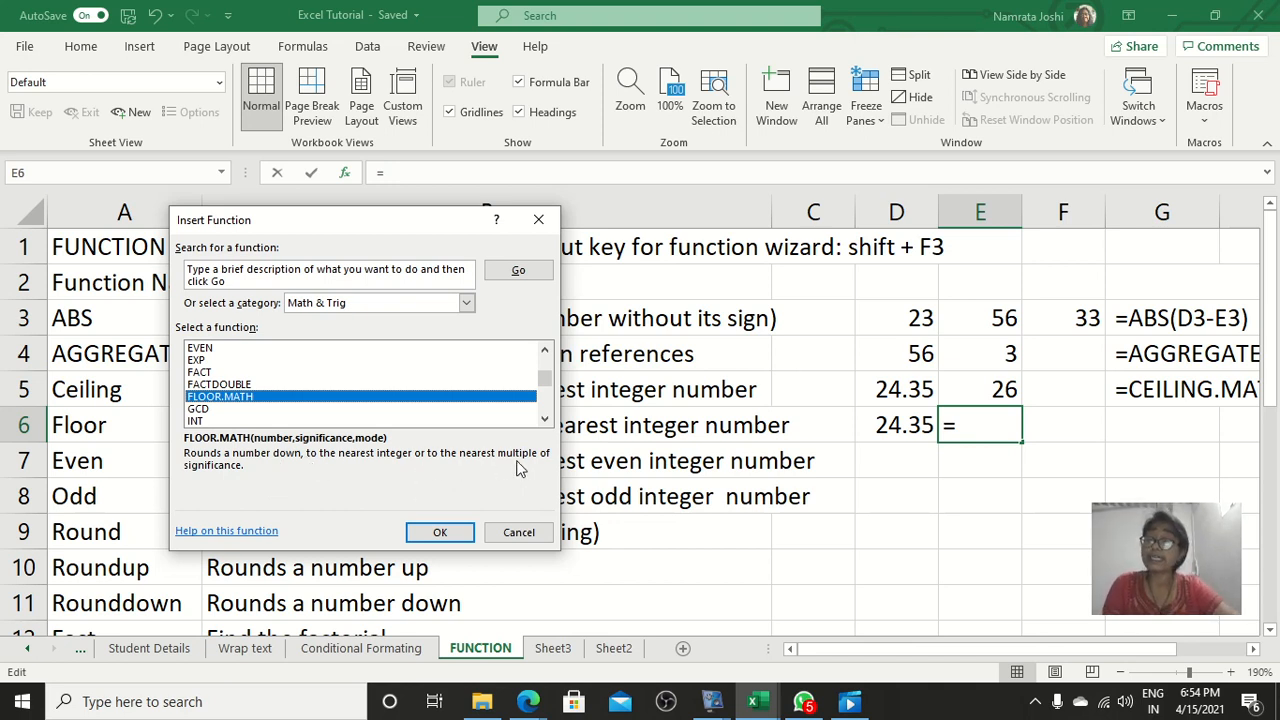
click(440, 533)
Set FLOOR.MATH's Number argument to D6 and enter 2 as its Significance.
drag(228, 268, 373, 105)
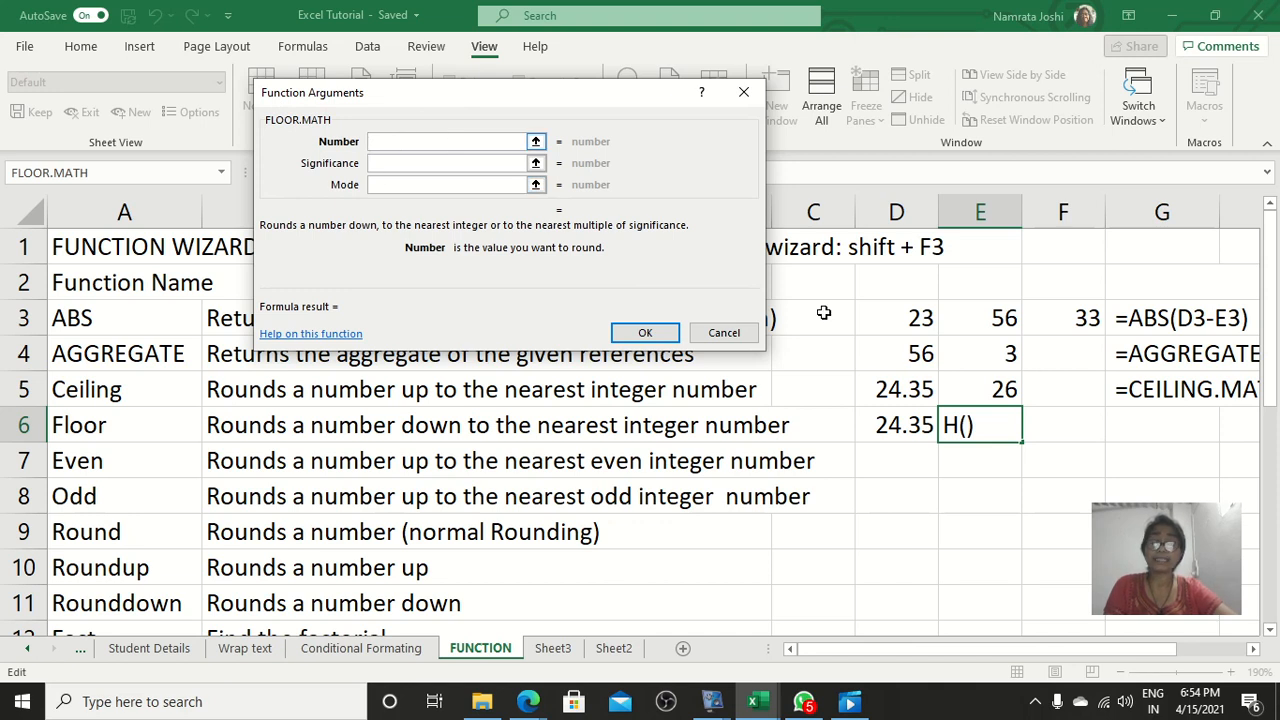
click(889, 426)
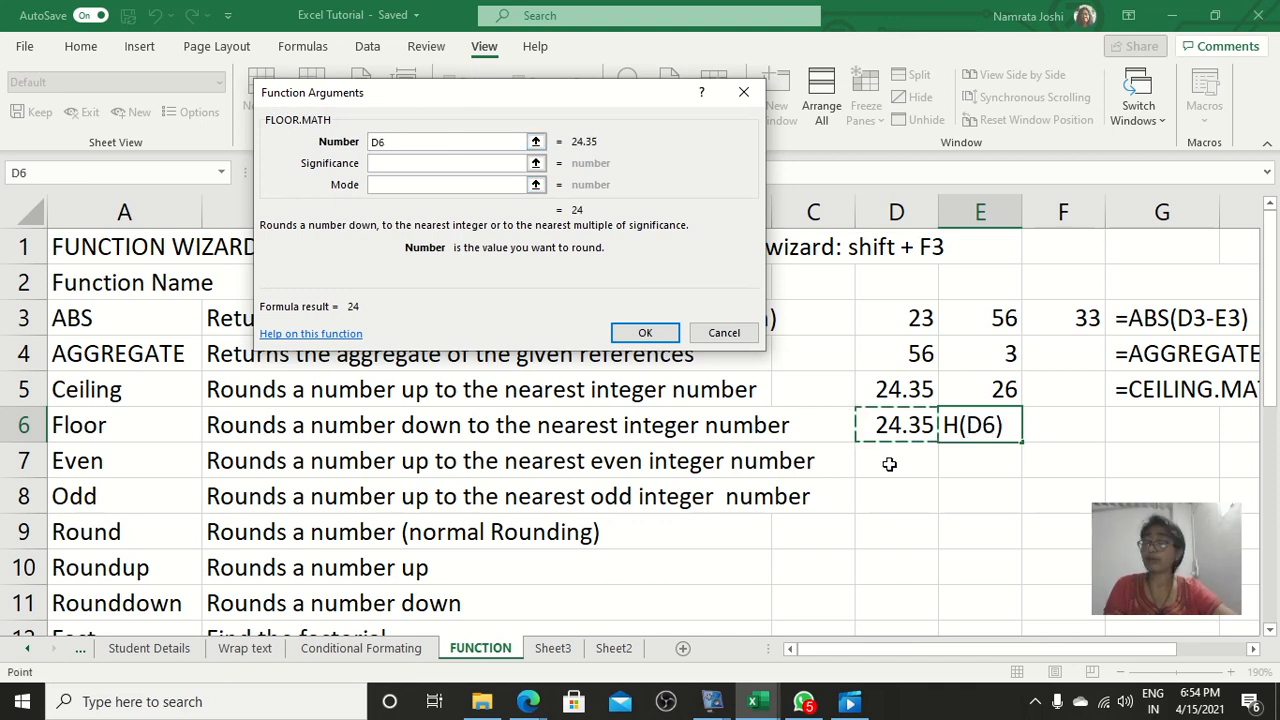
click(385, 162)
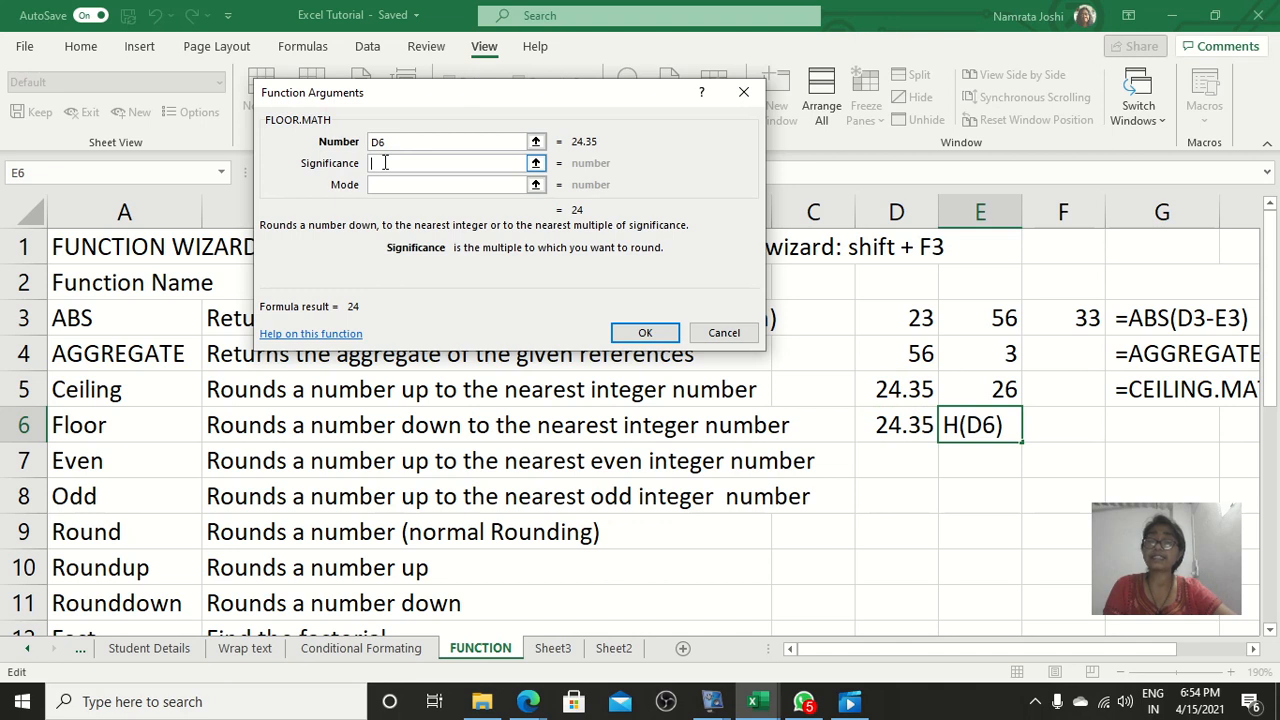
text(2)
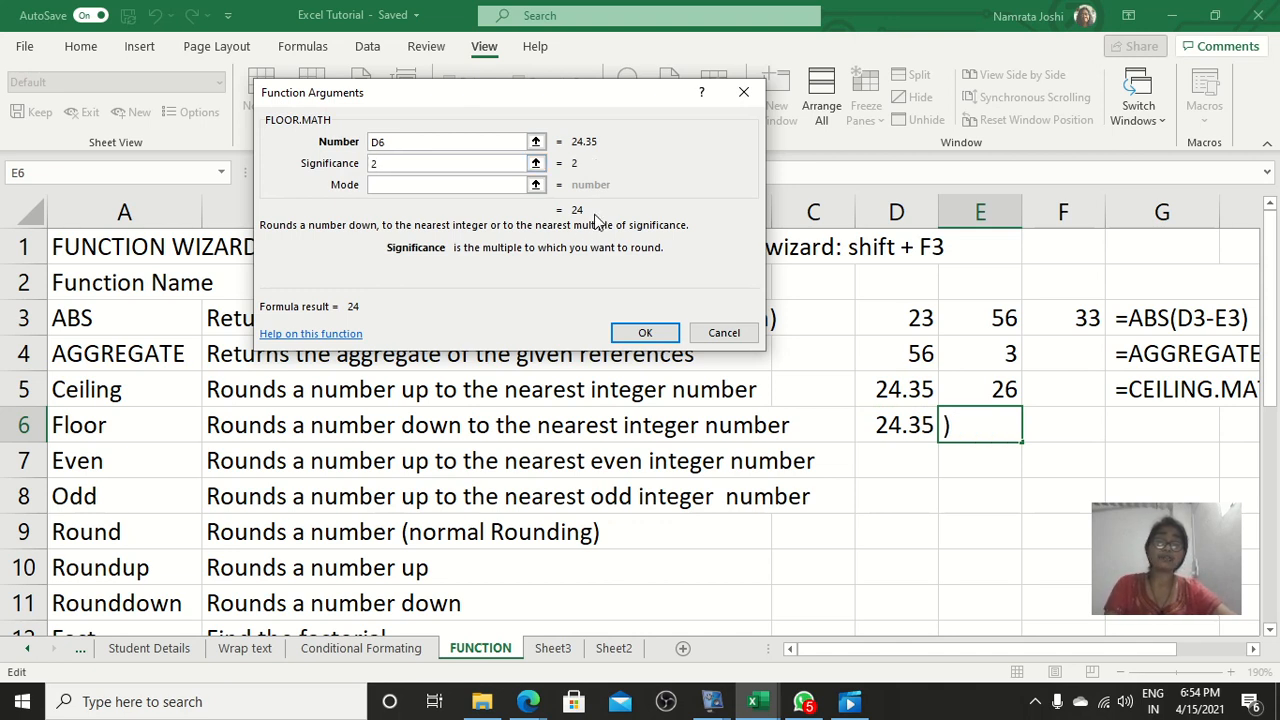
Try the FLOOR.MATH Significance values 1, 2, 3 and 4 one after another to compare the formula result.
key(BackSpace)
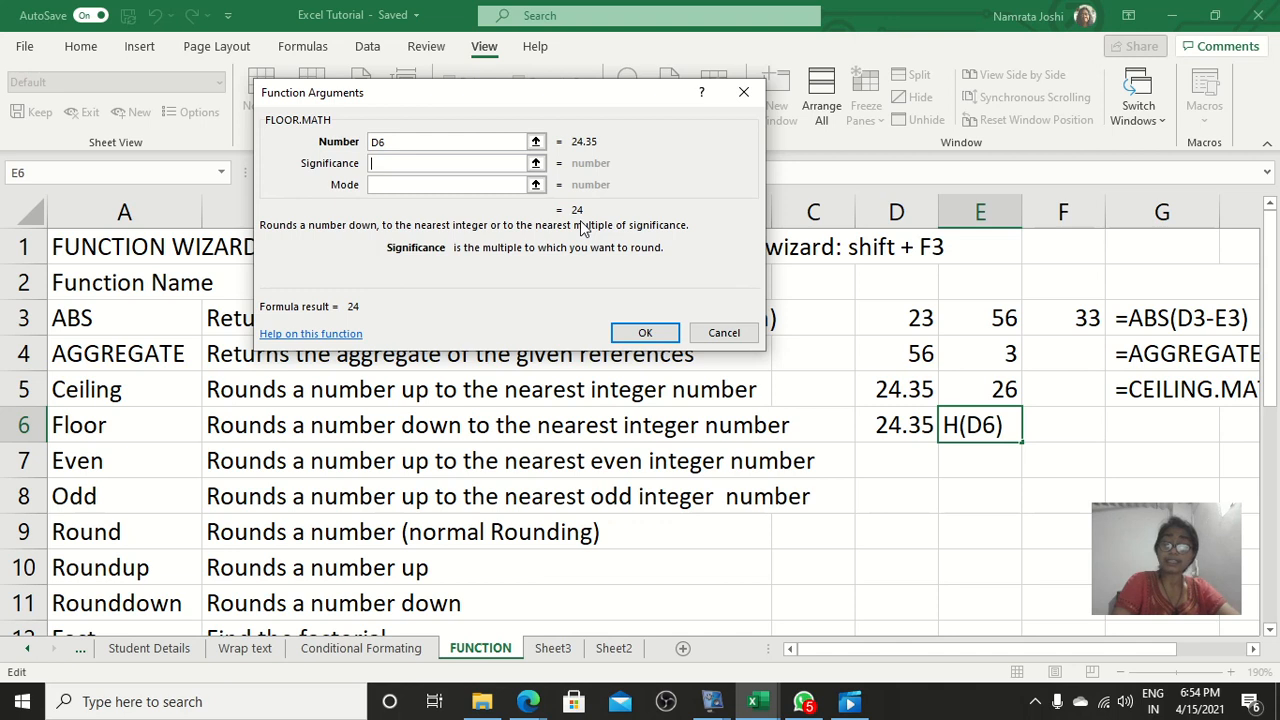
text(1)
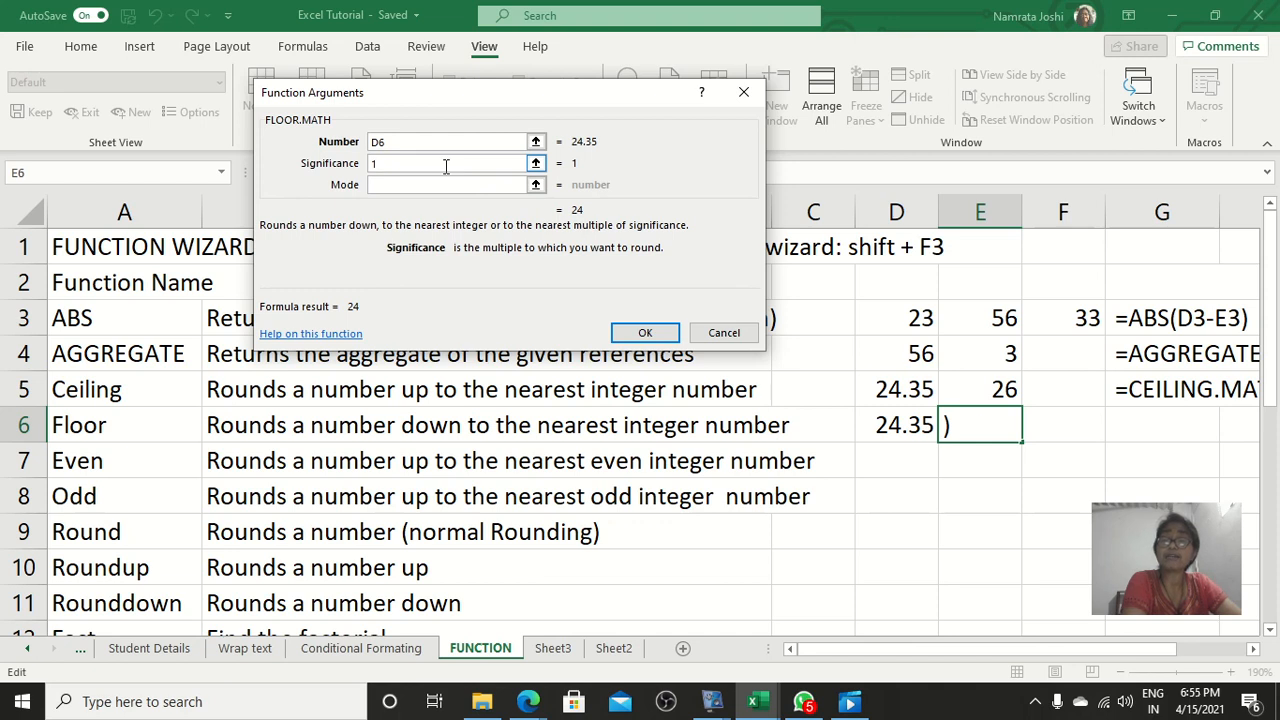
key(BackSpace)
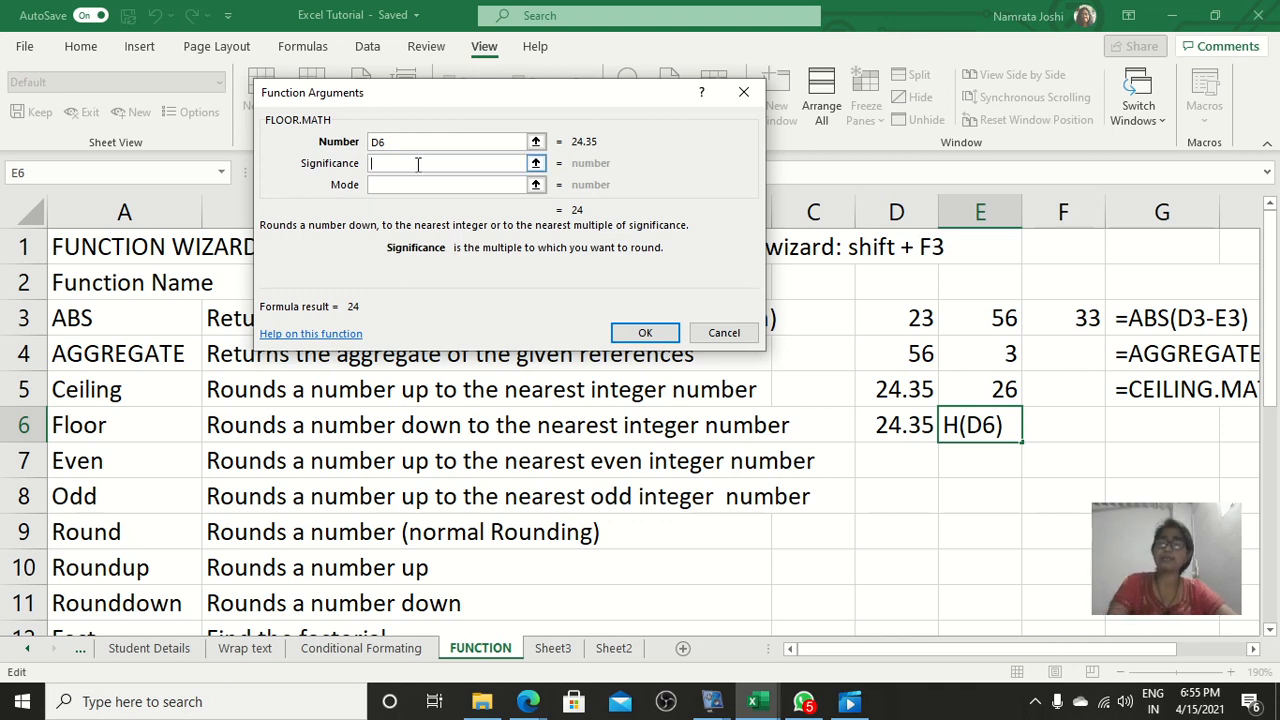
text(1)
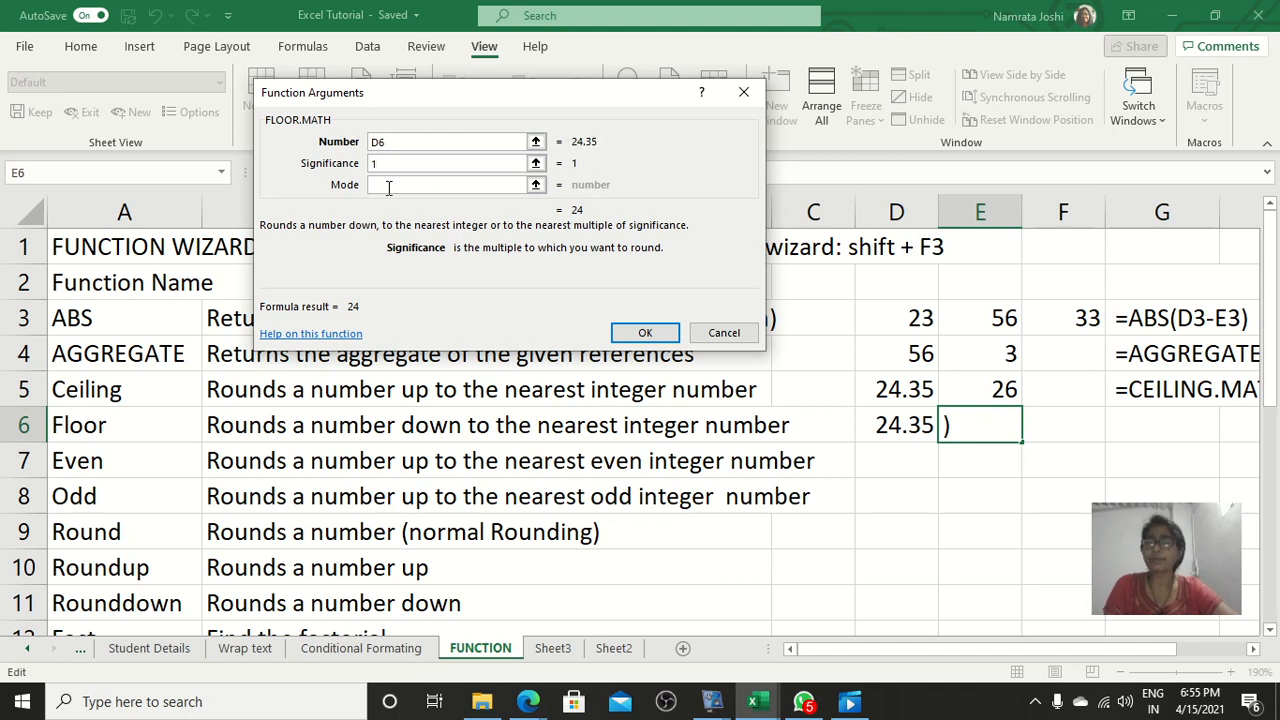
key(BackSpace)
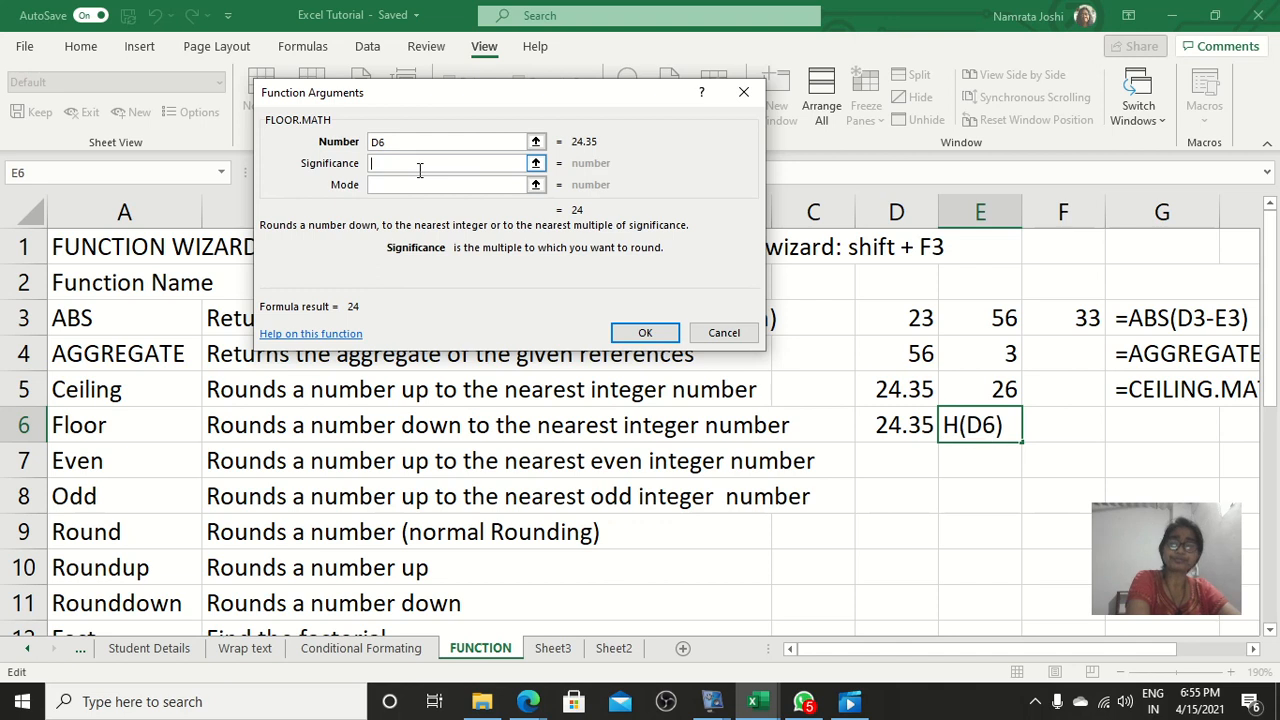
text(2)
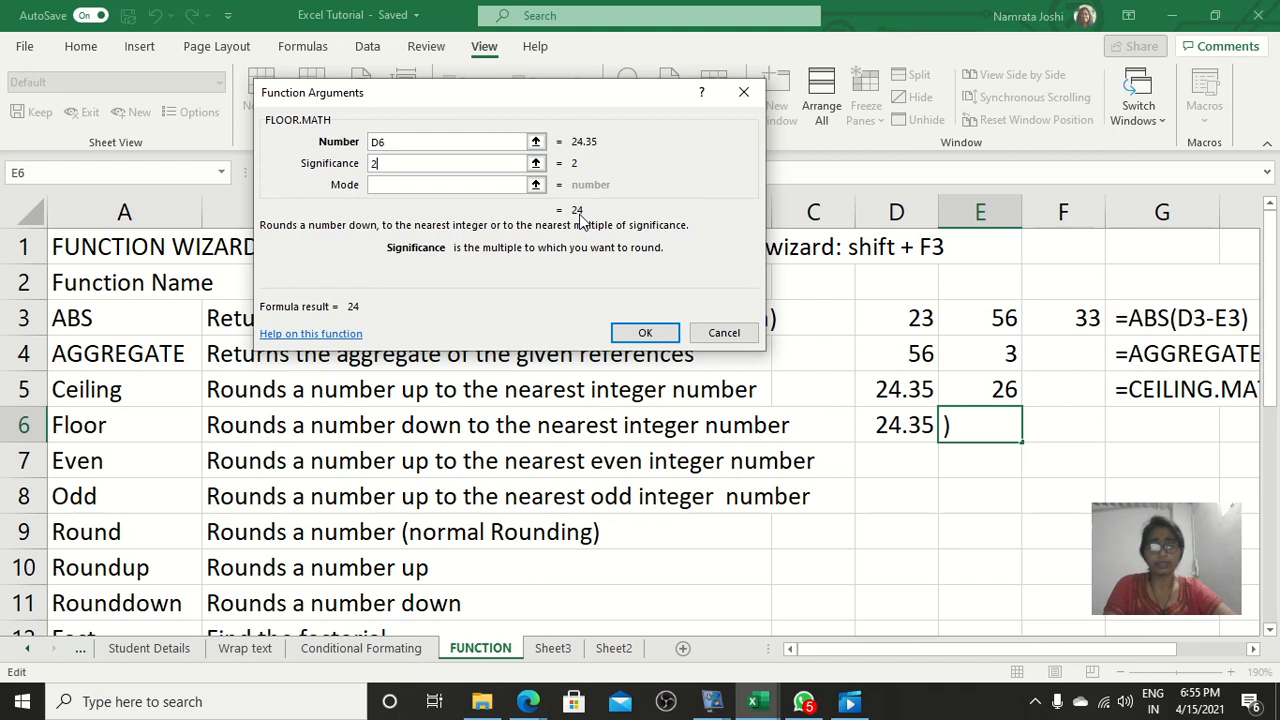
key(BackSpace)
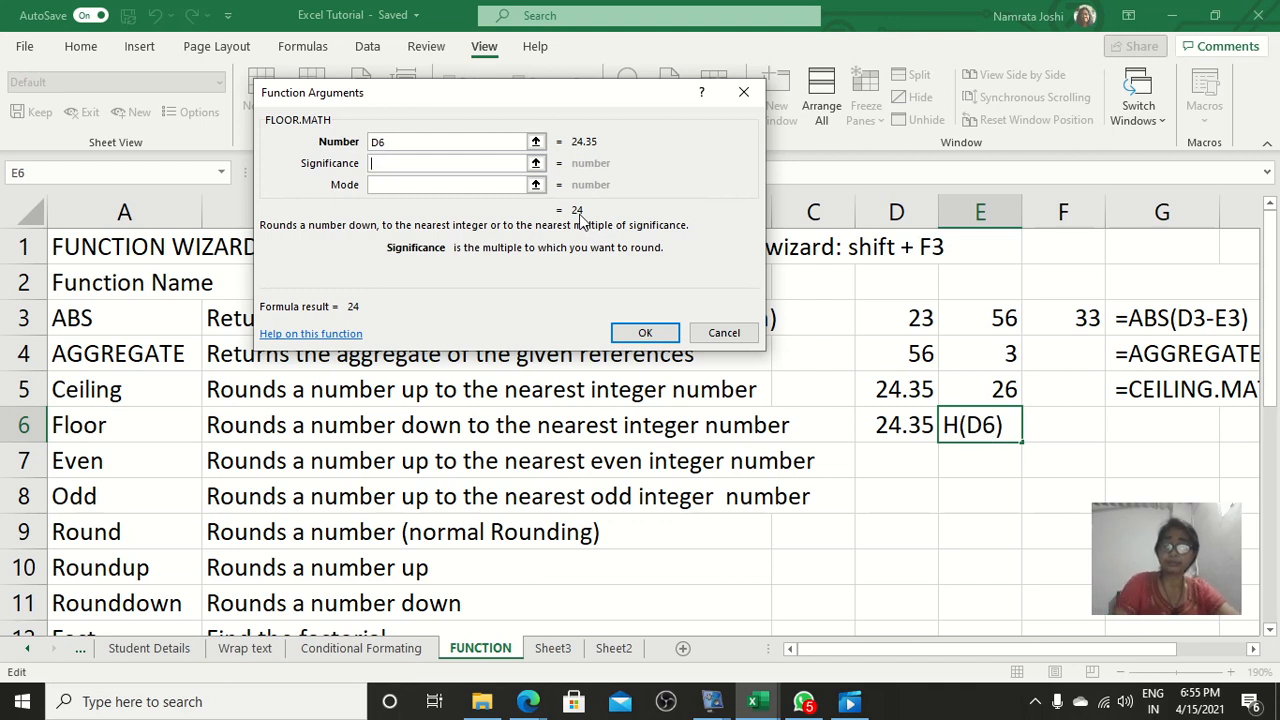
text(3)
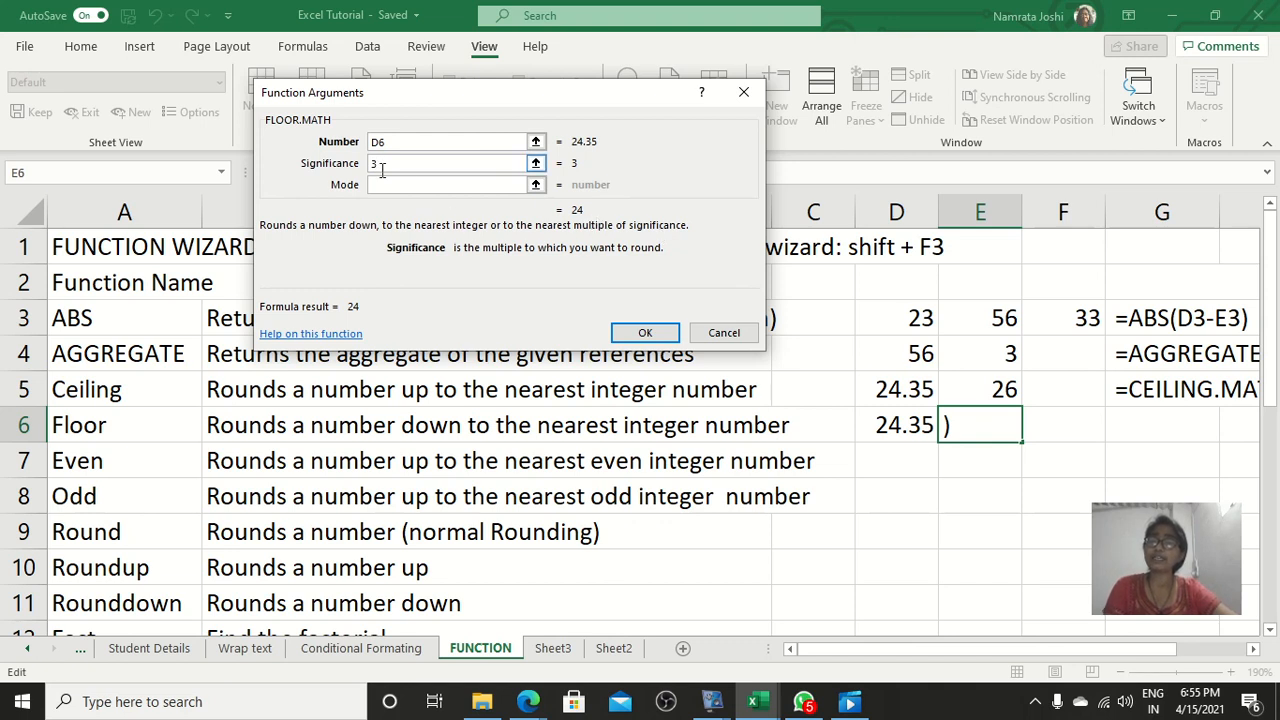
key(BackSpace)
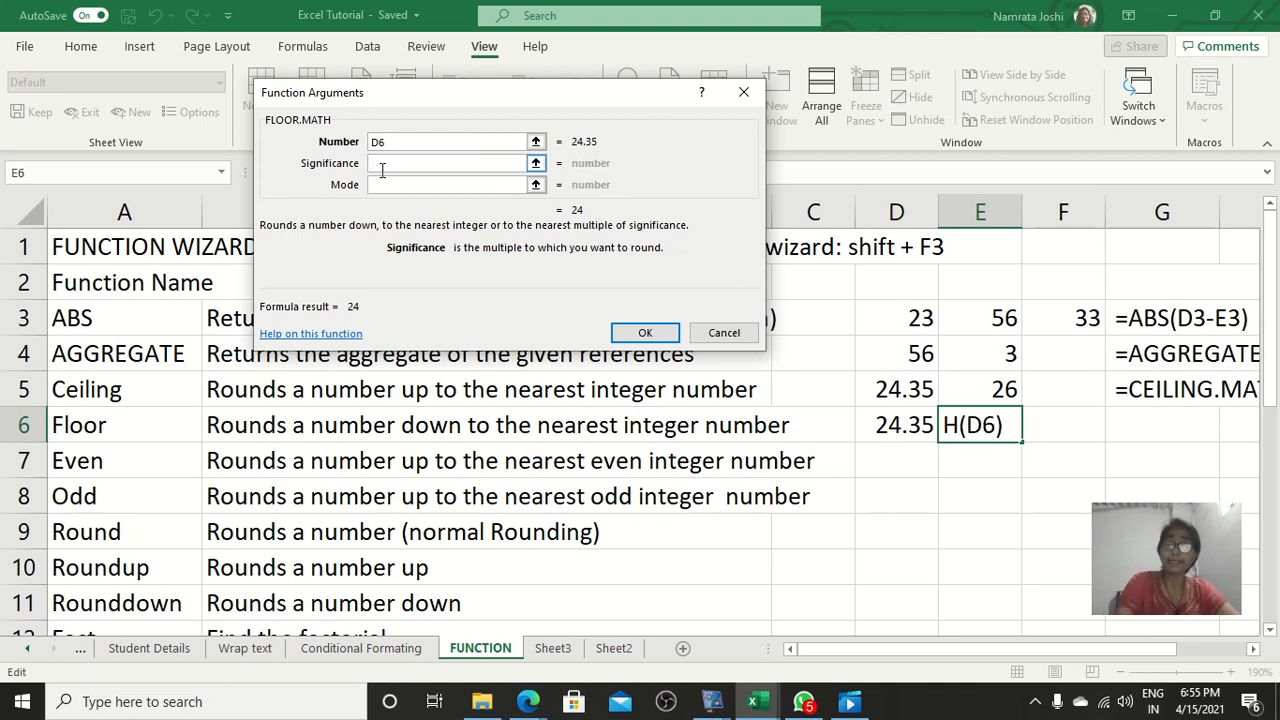
text(4)
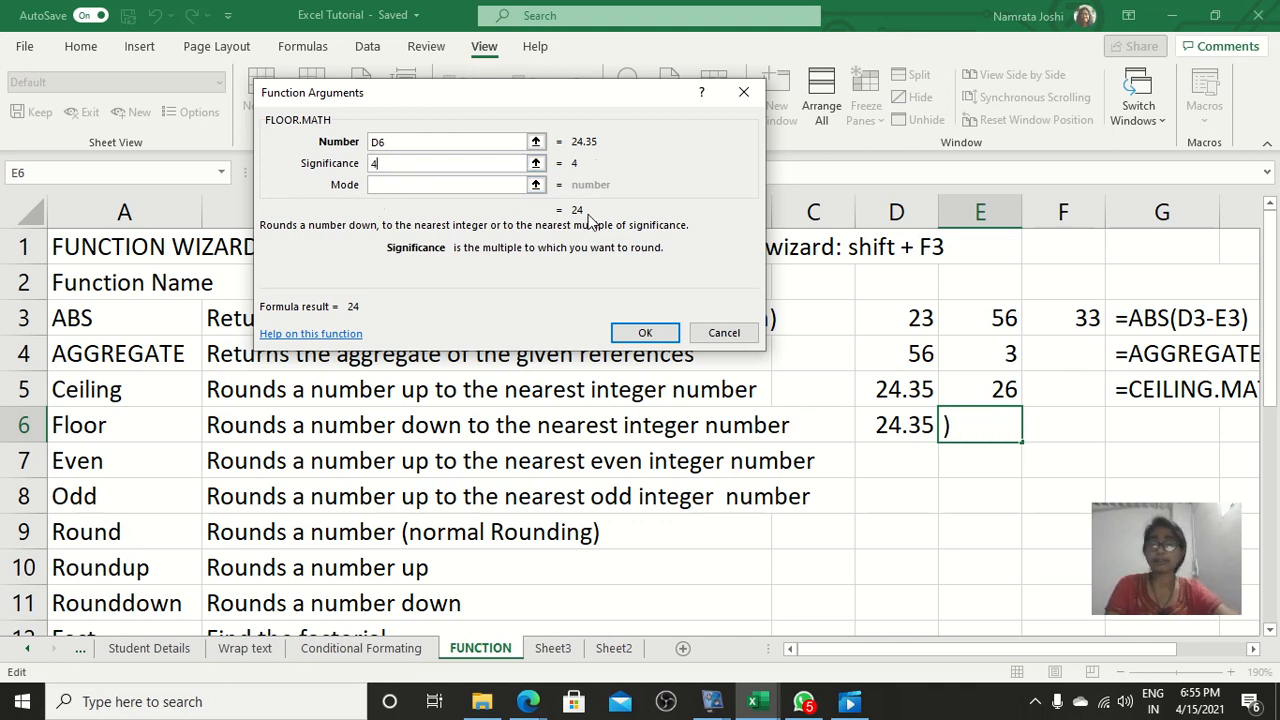
Set FLOOR.MATH's Significance to 5 and accept the formula in E6.
key(BackSpace)
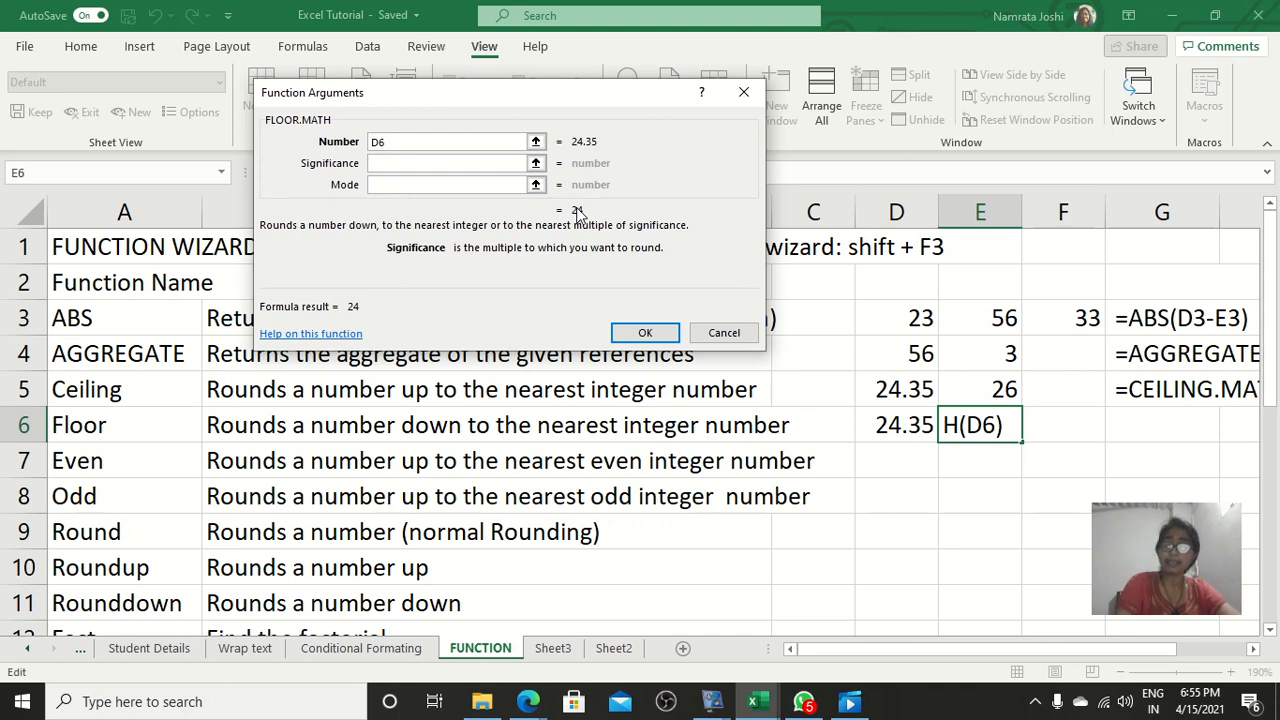
text(5)
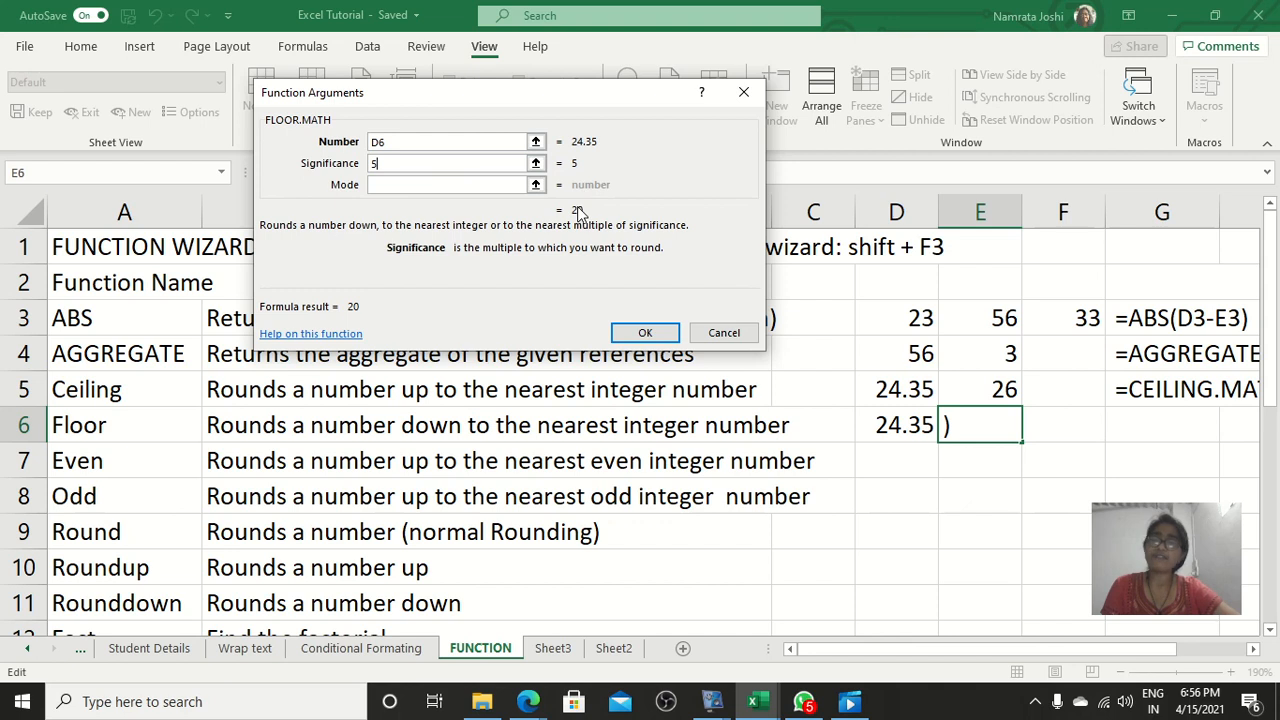
click(440, 162)
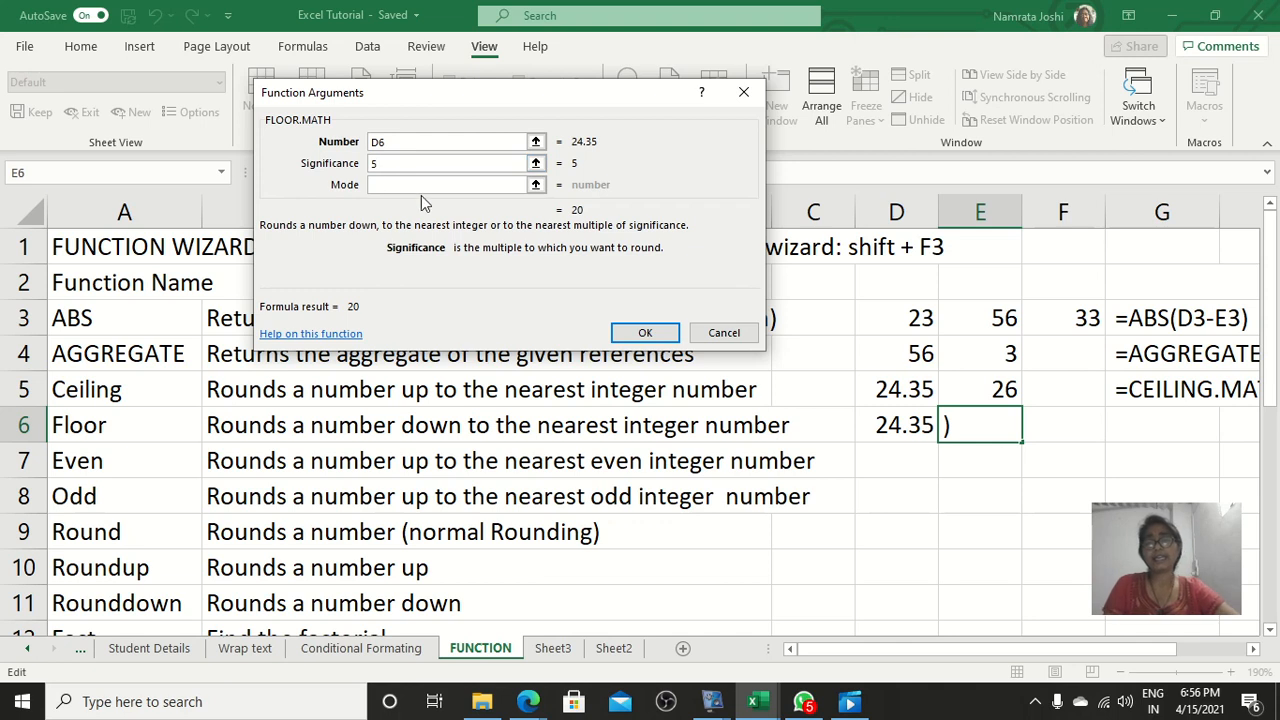
click(643, 335)
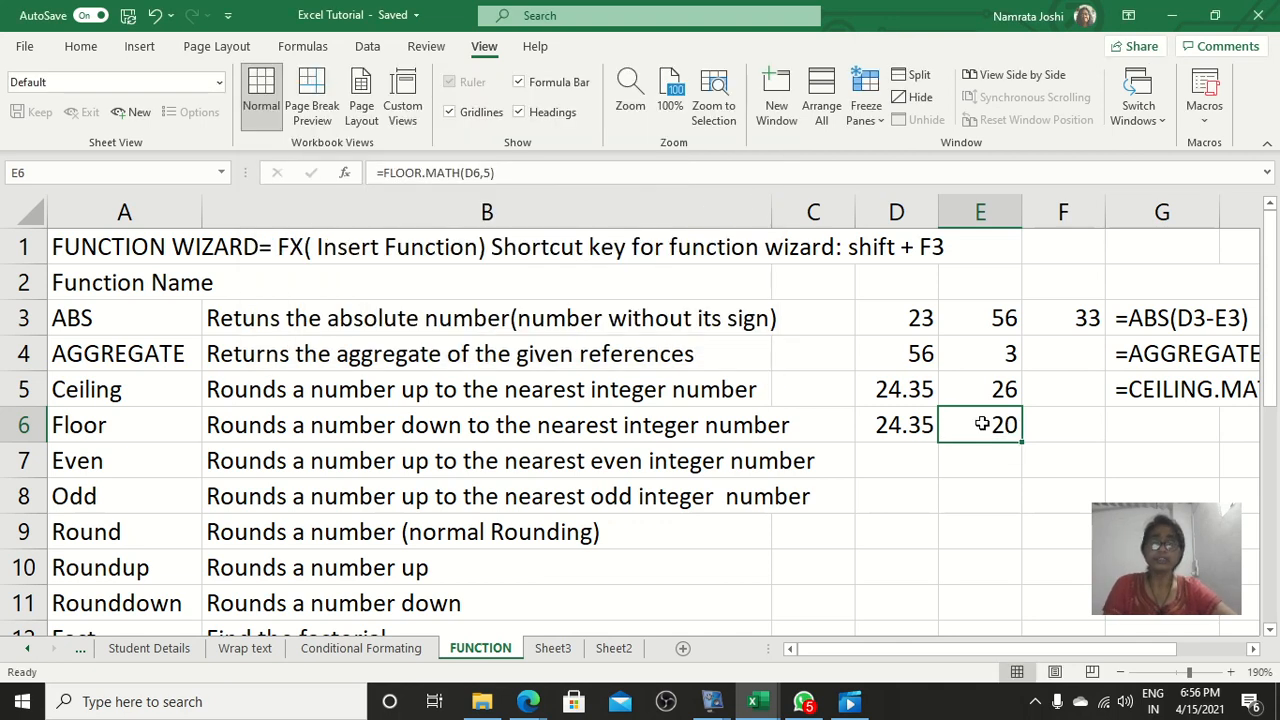
Copy the formula text =FLOOR.MATH(D6,5) from E6 into G6 as visible text below the CEILING.MATH formula.
double_click(981, 425)
key(ctrl+a)
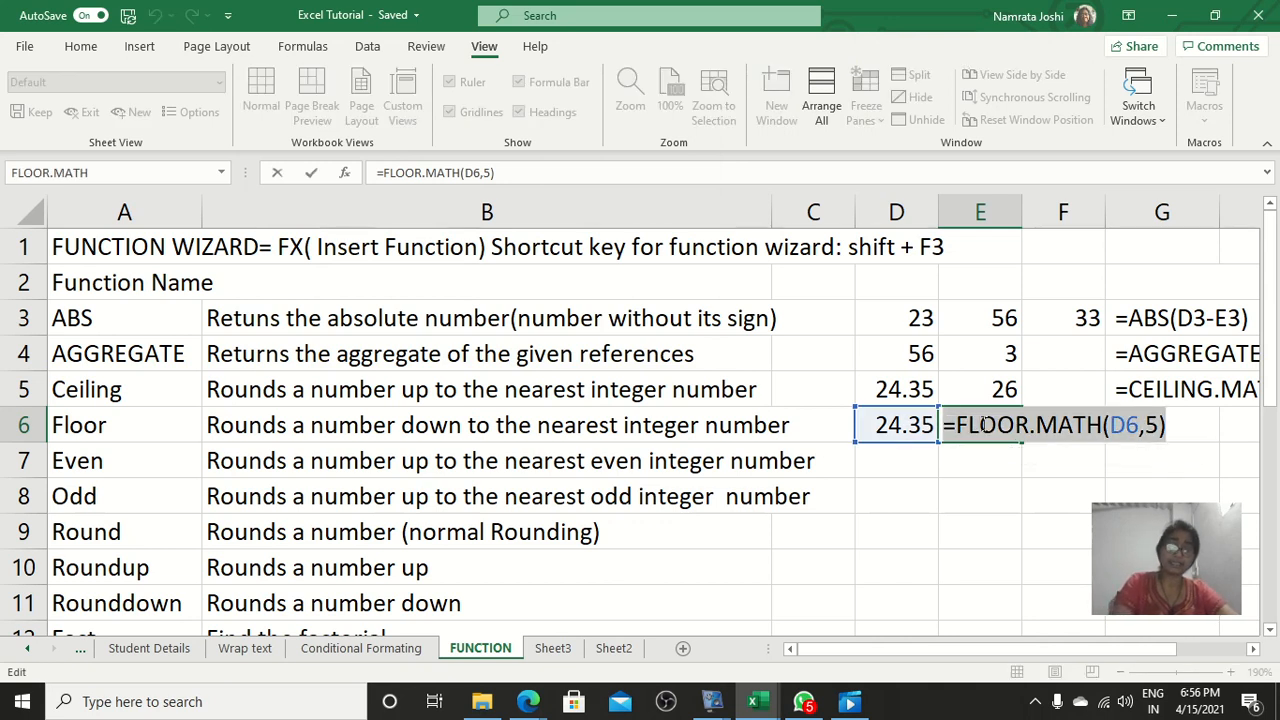
key(Return)
click(1122, 428)
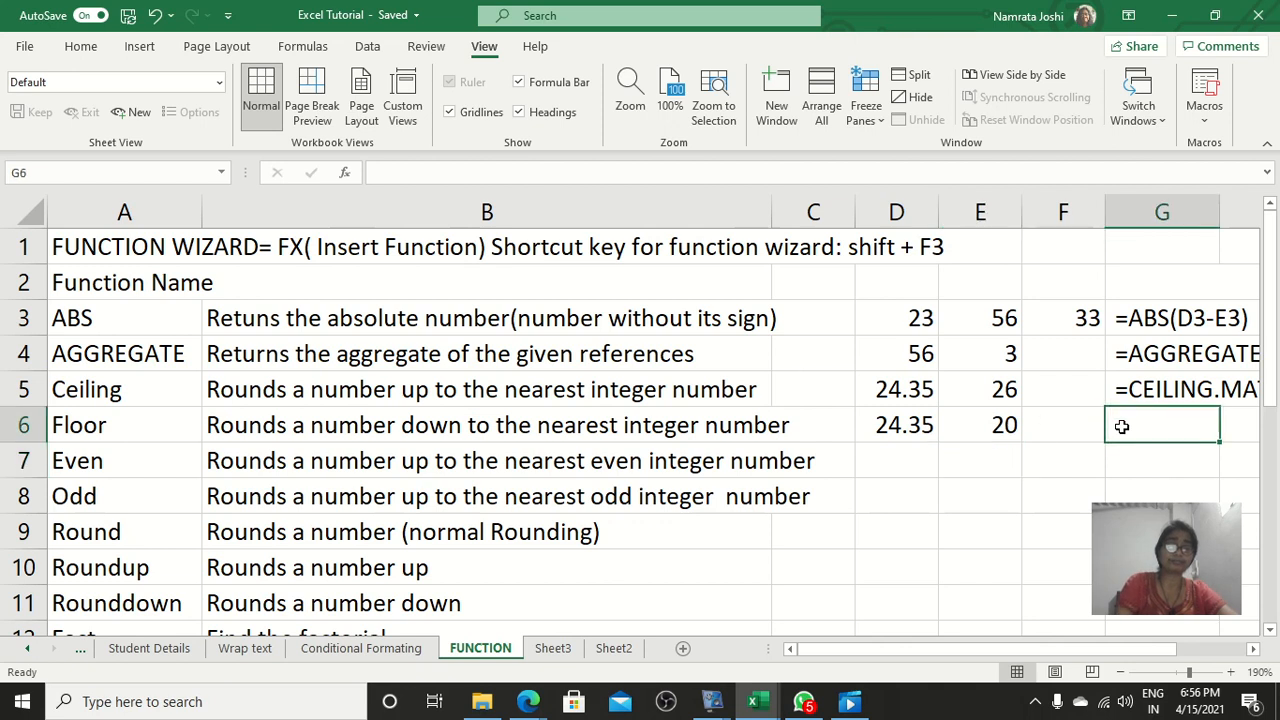
key(ctrl+v)
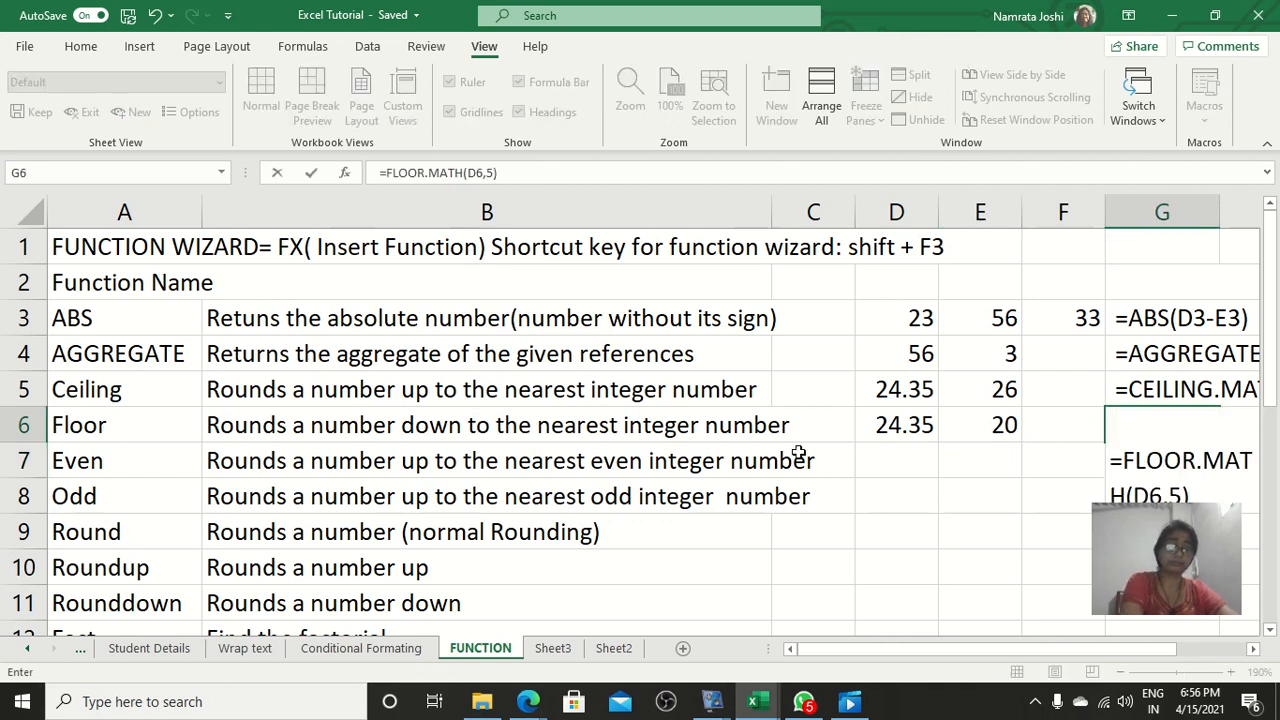
key(Return)
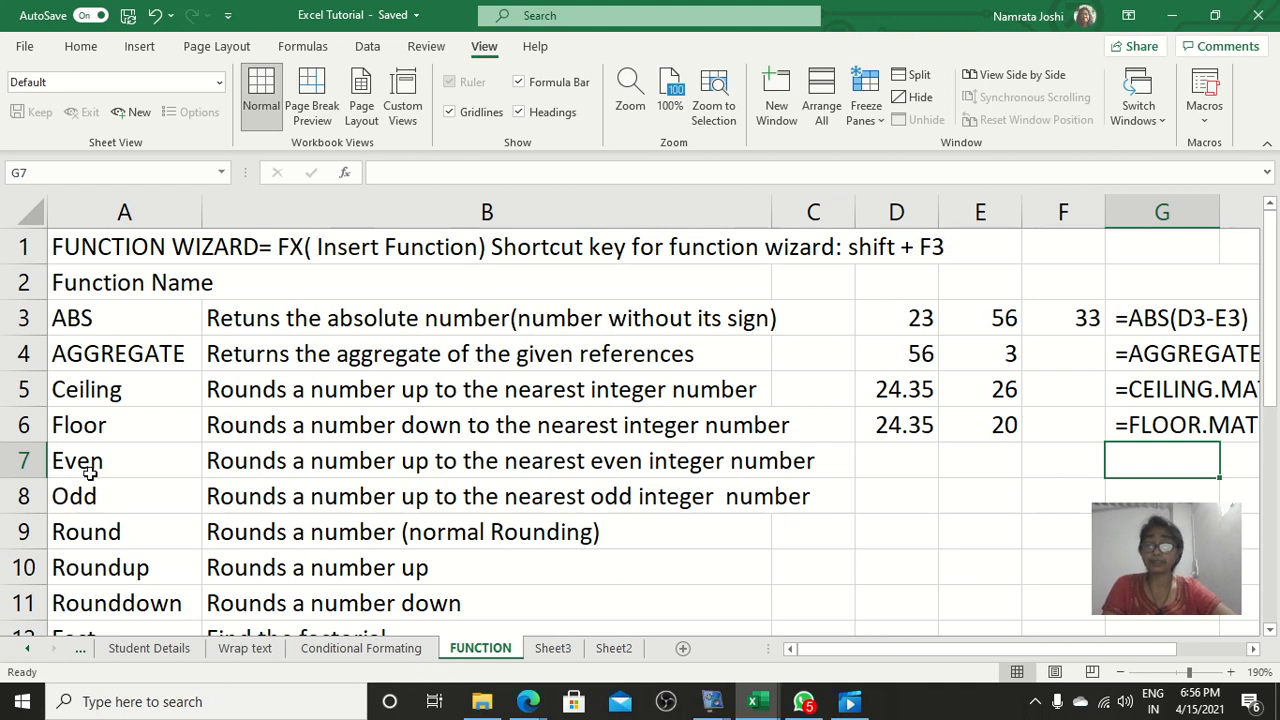
Review the names and descriptions of the Even and Odd functions in rows 7 and 8.
click(187, 464)
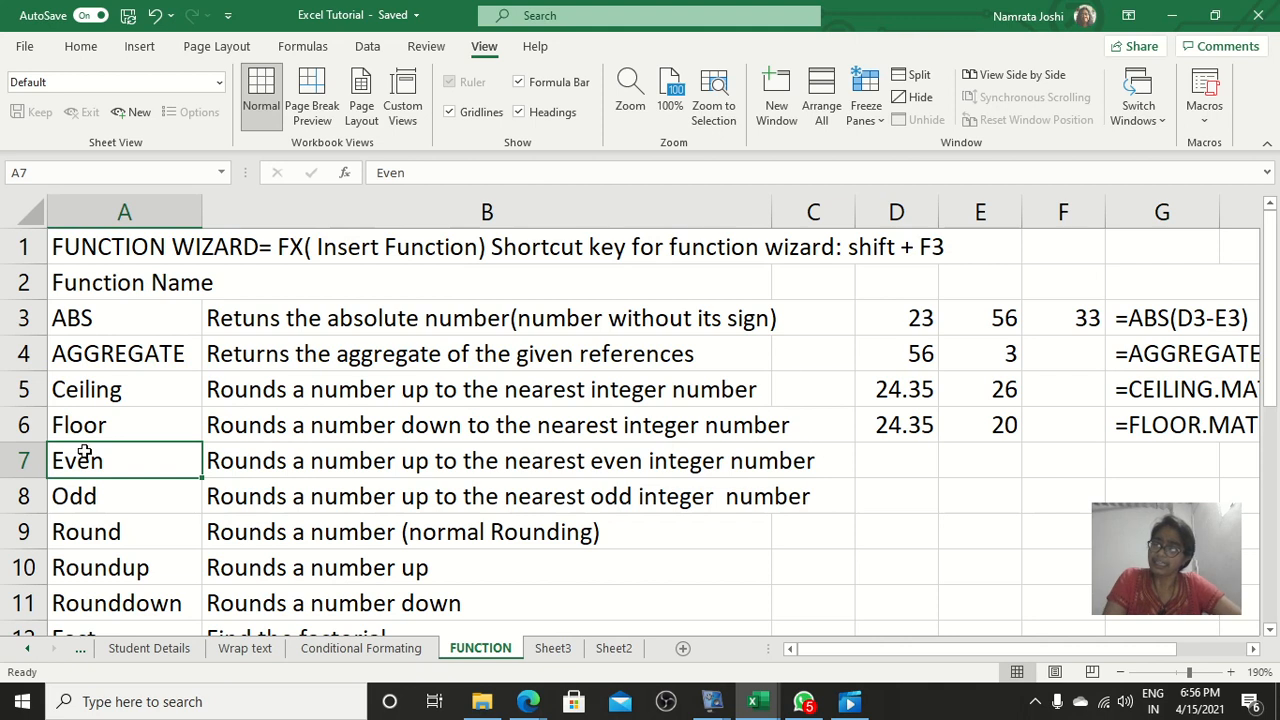
click(80, 488)
click(82, 465)
click(83, 490)
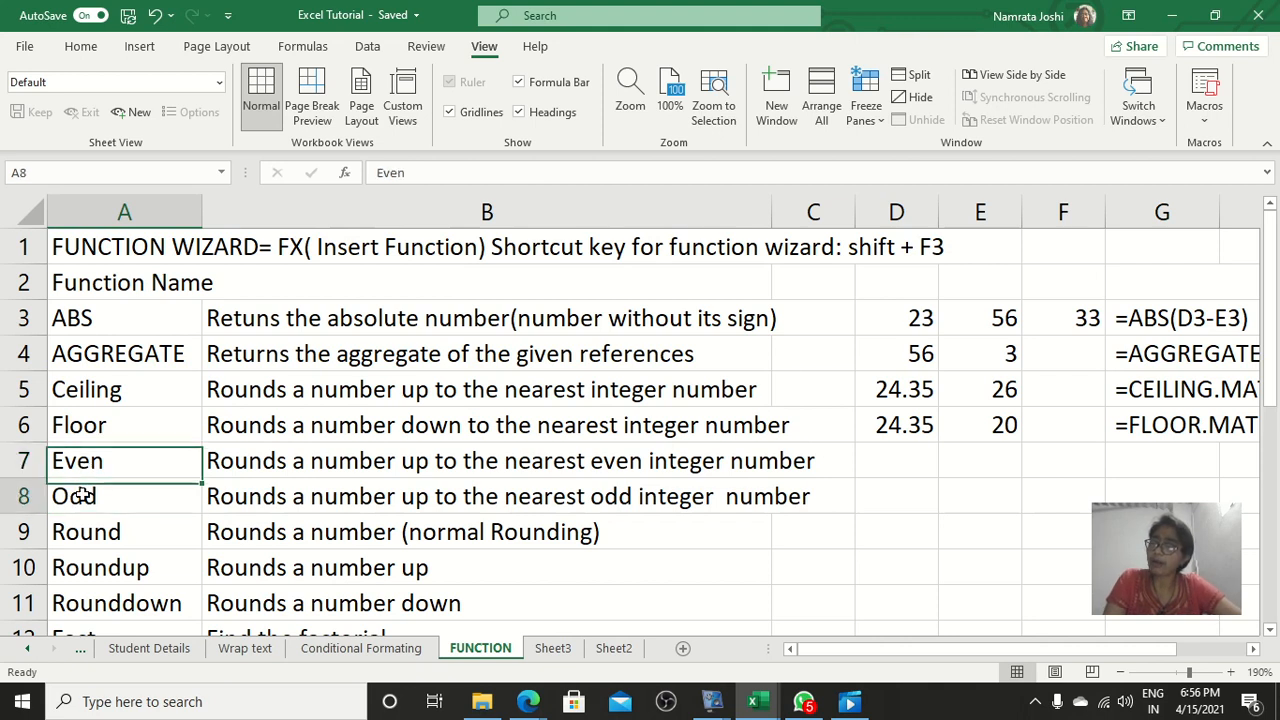
click(80, 463)
click(85, 492)
click(92, 462)
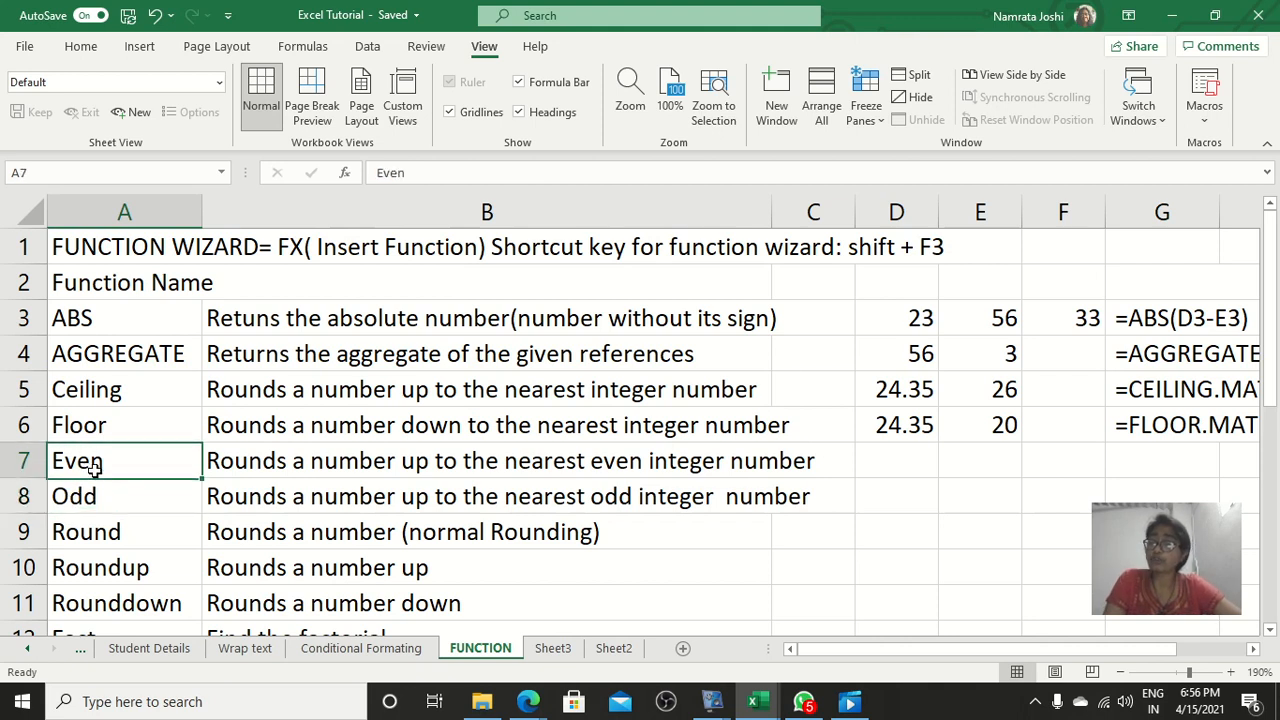
click(249, 463)
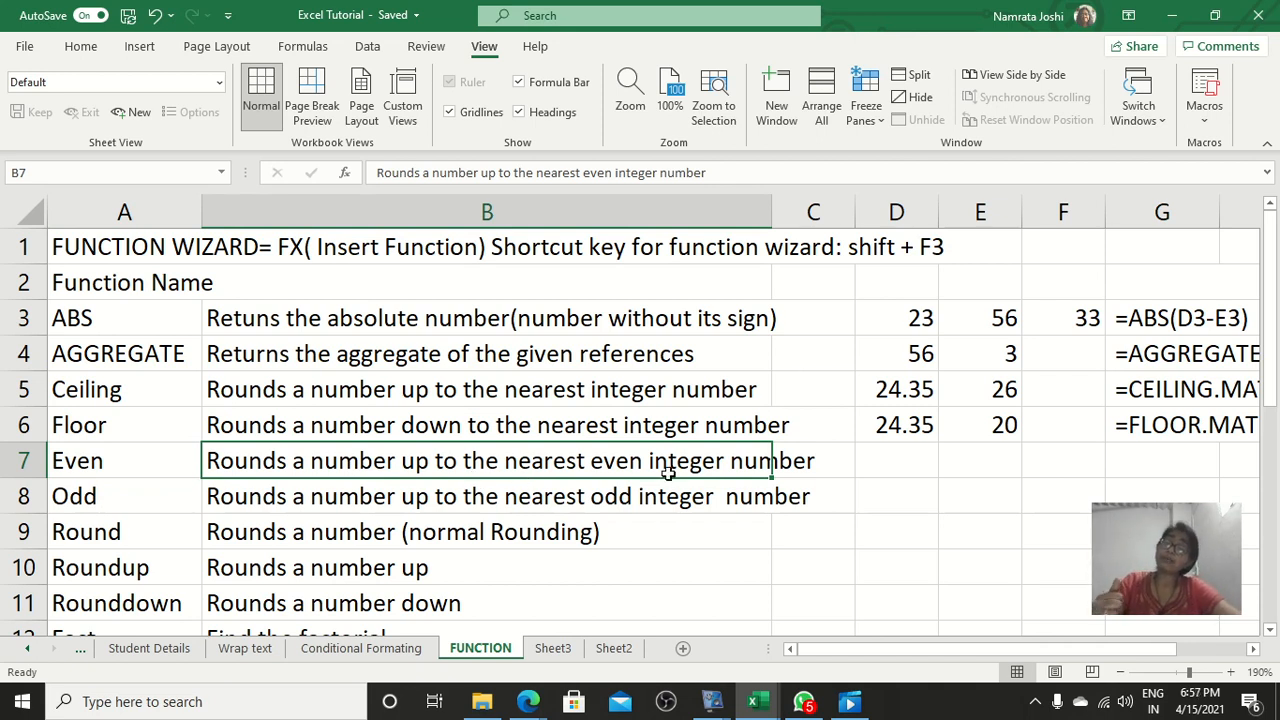
click(155, 494)
click(262, 496)
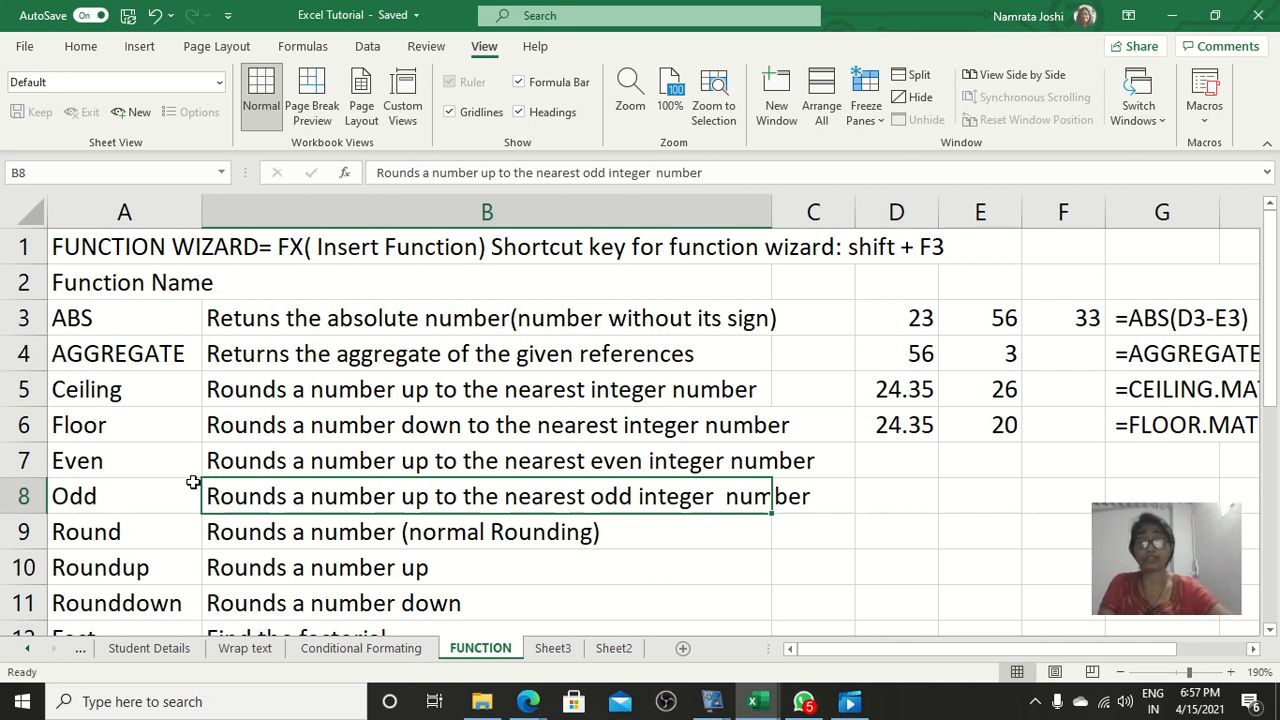
Enter the sample number 24.35 in cell D7 of the Even row.
drag(806, 497, 886, 462)
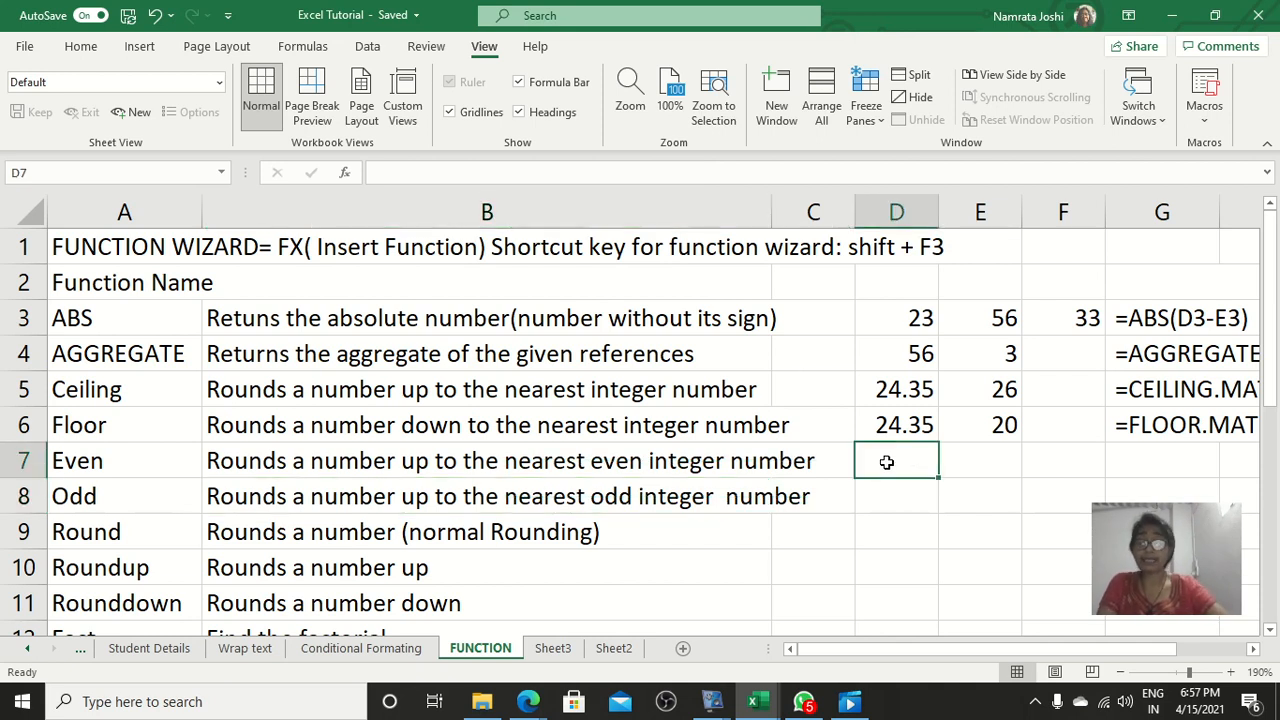
text(2)
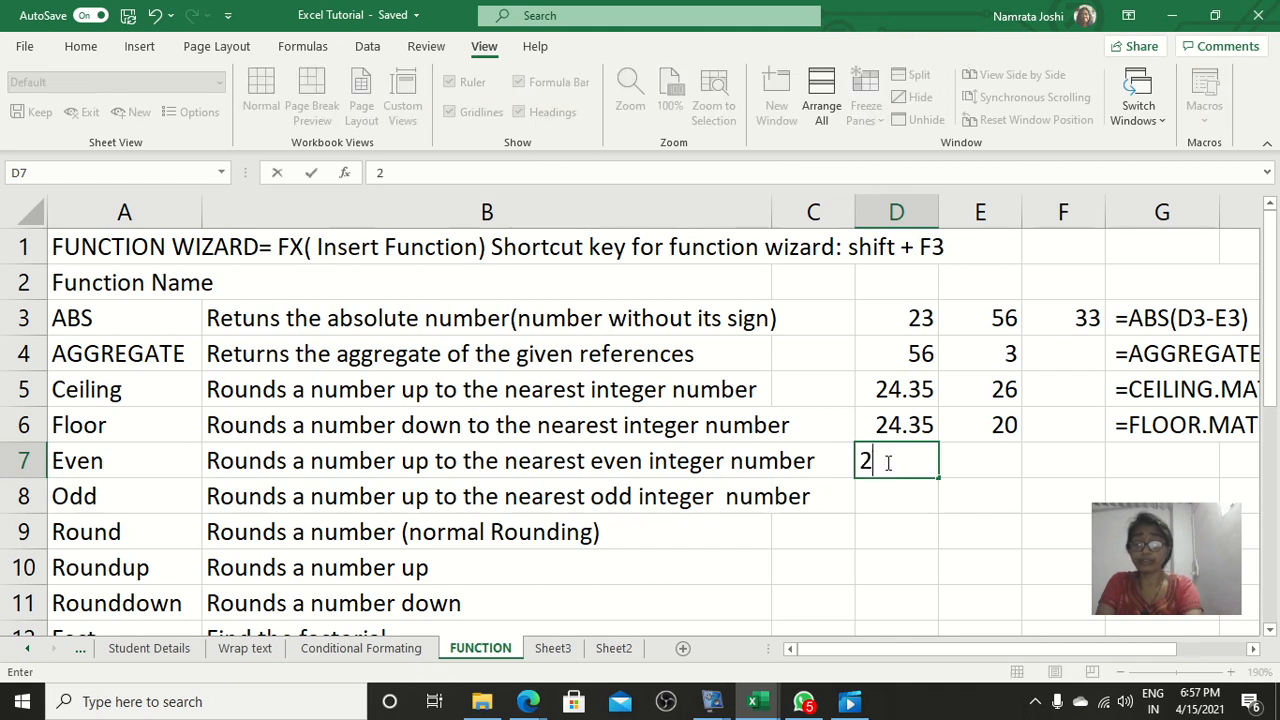
text(4.)
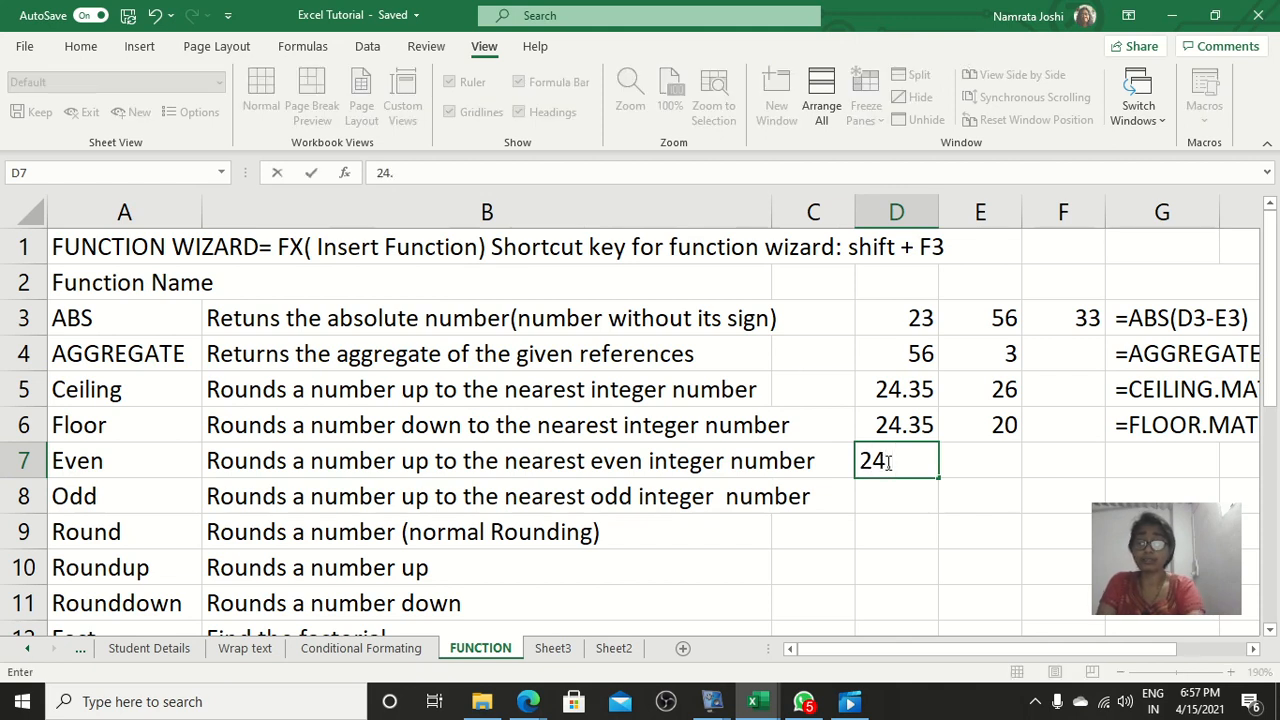
text(35)
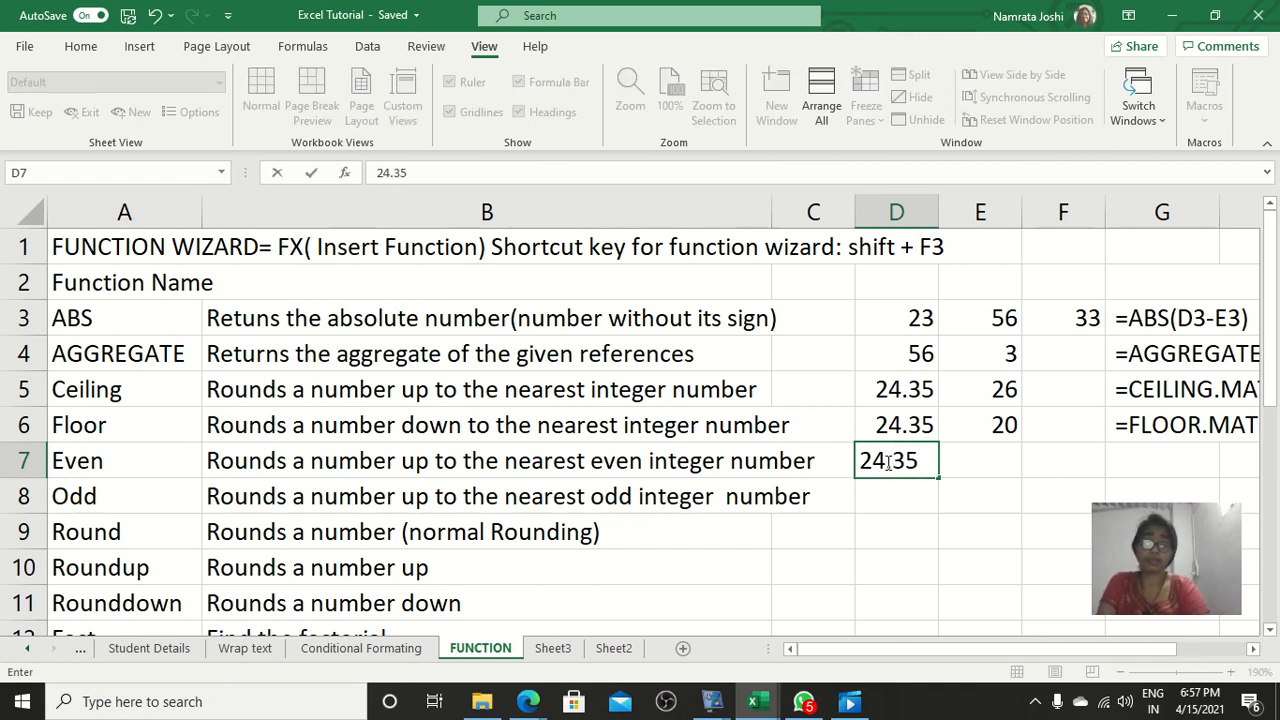
key(Tab)
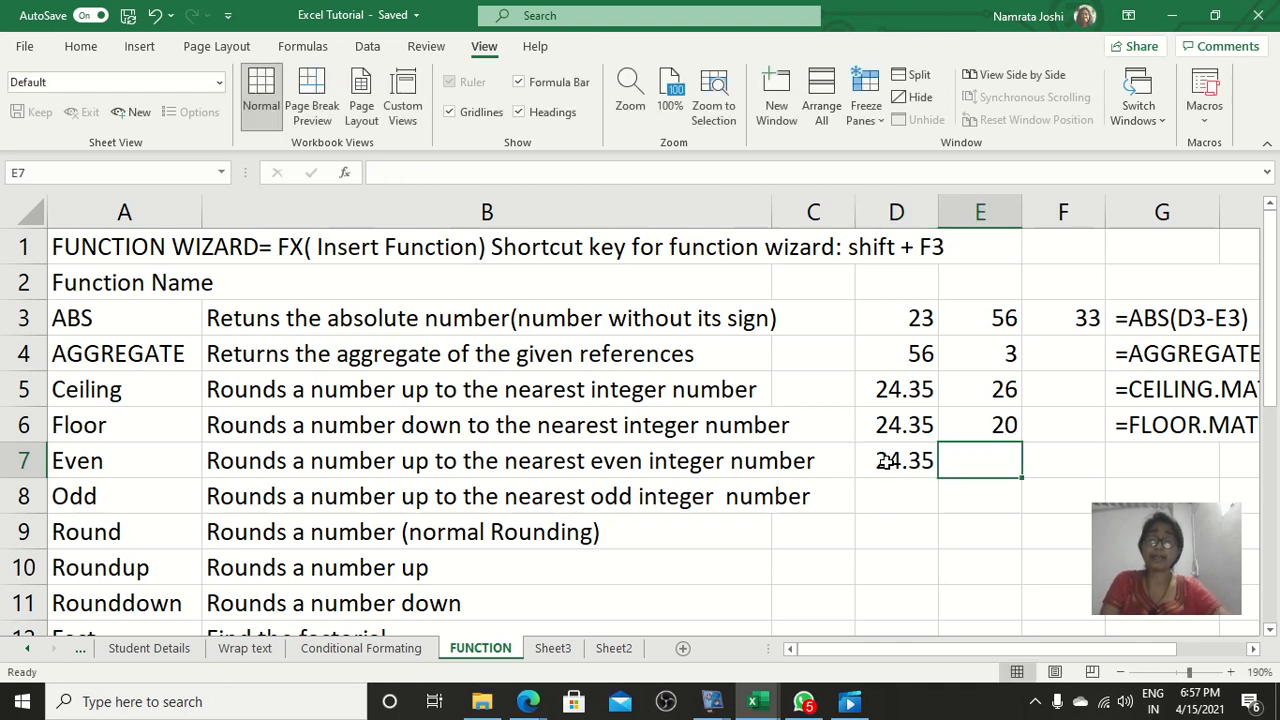
Insert the Math & Trig function EVEN in cell E7 with D7 as its Number argument.
click(347, 174)
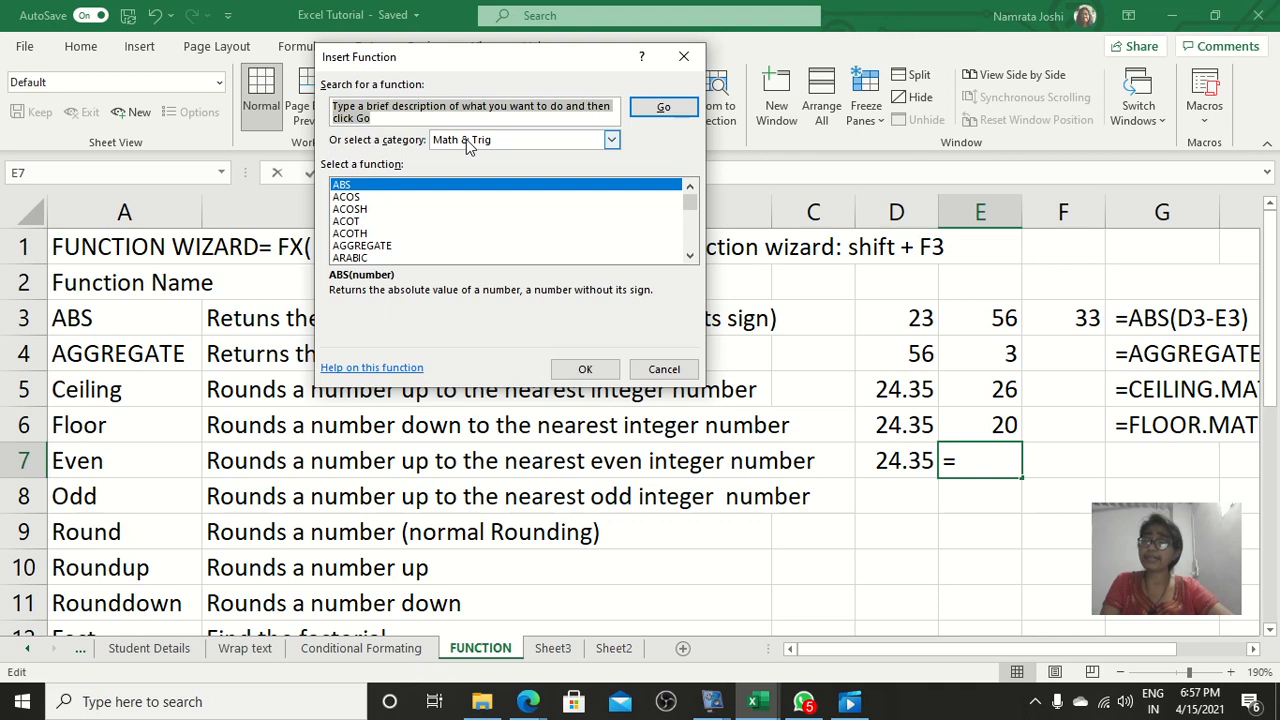
scroll(375, 205, down, 9)
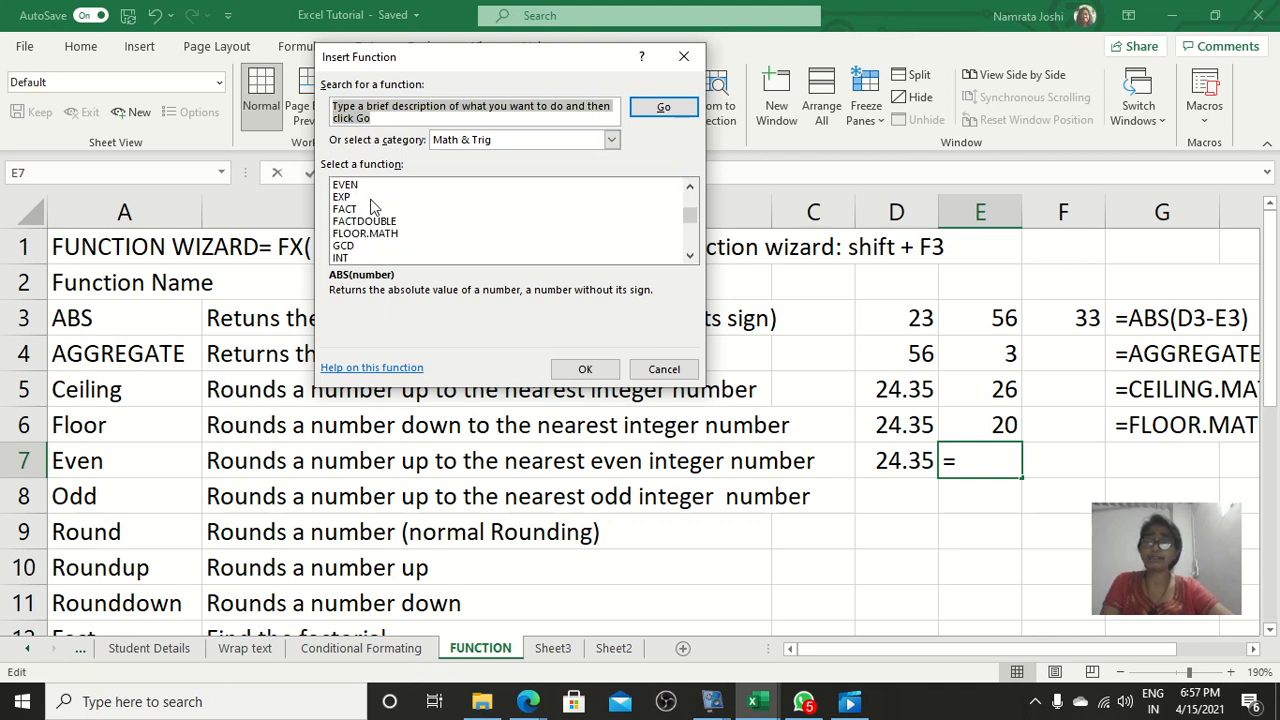
click(376, 187)
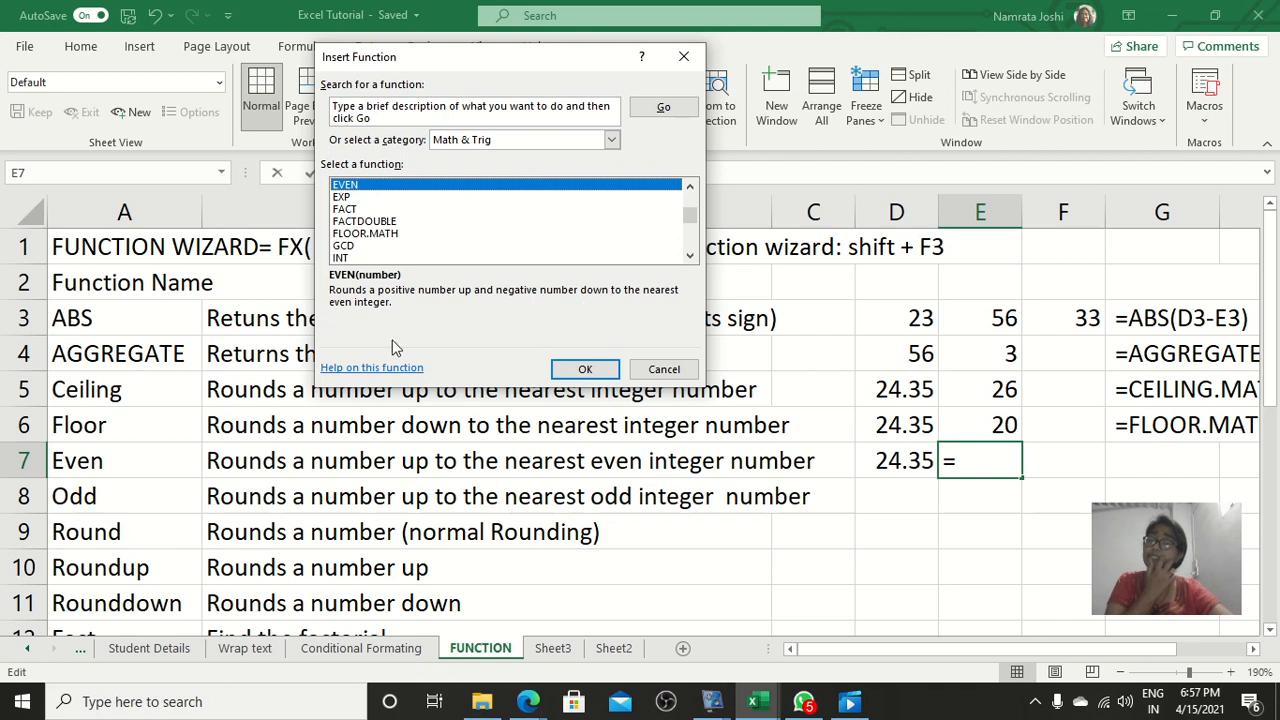
click(585, 369)
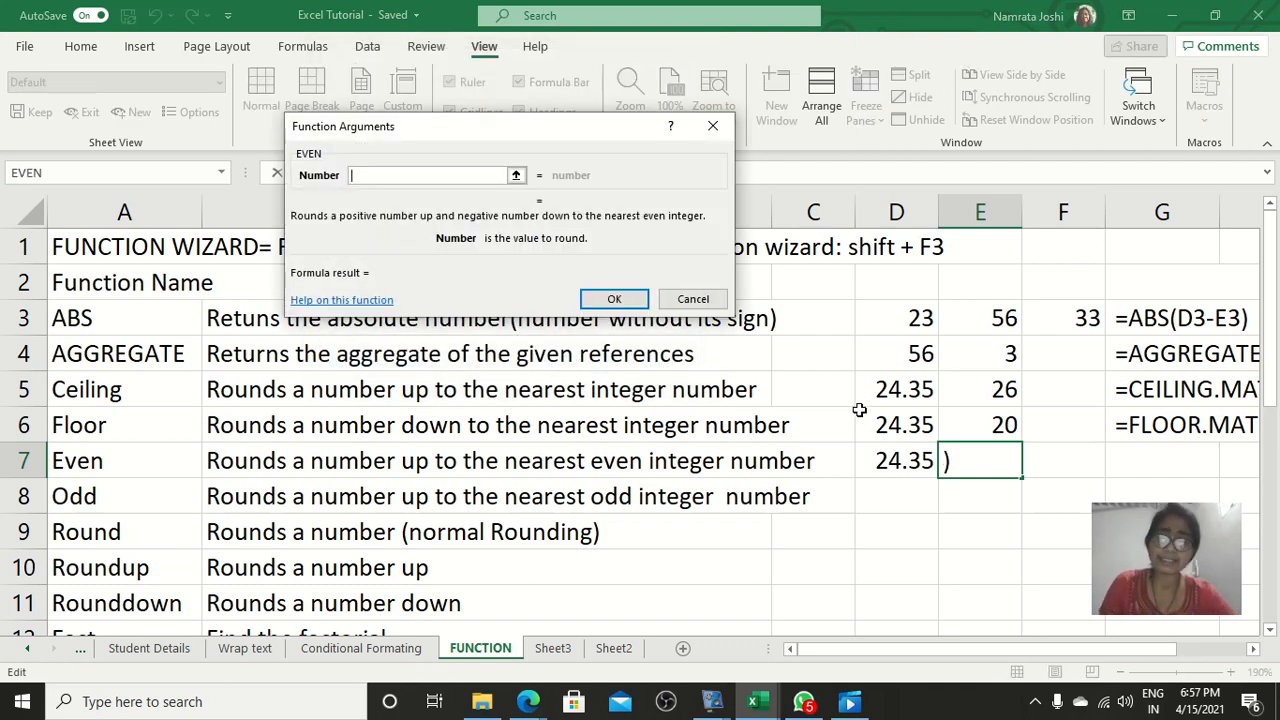
click(897, 461)
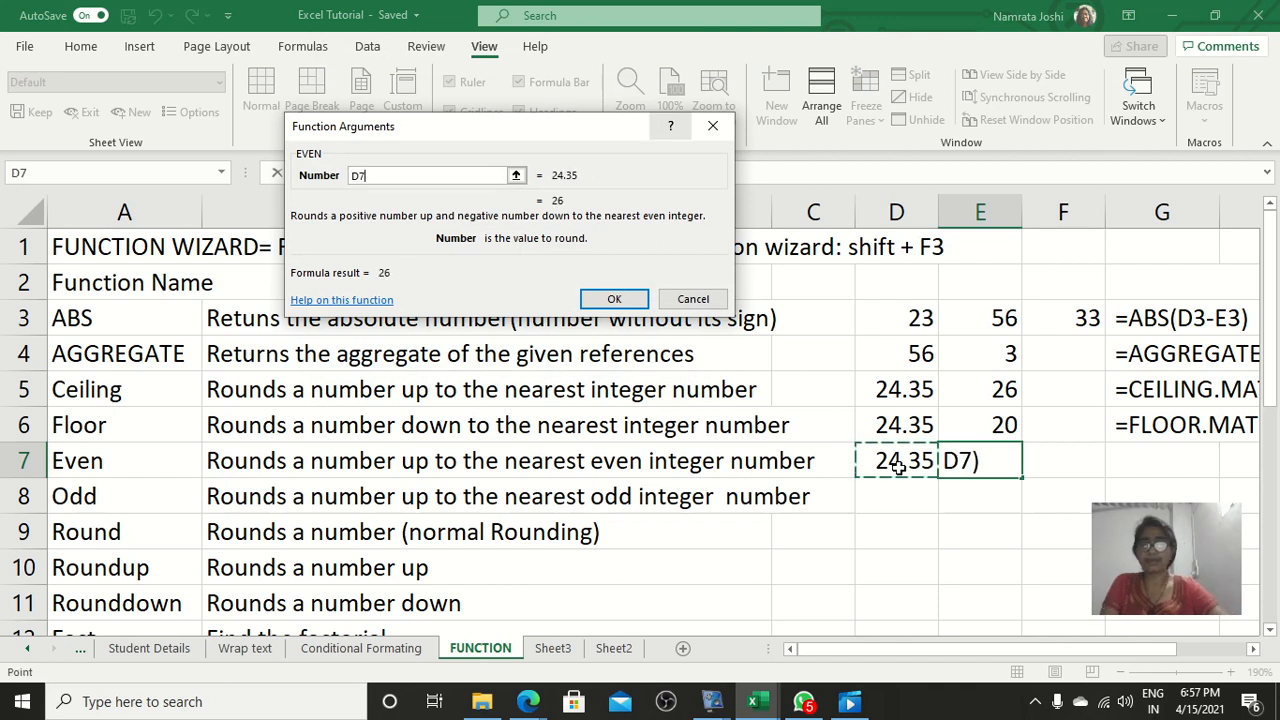
click(614, 299)
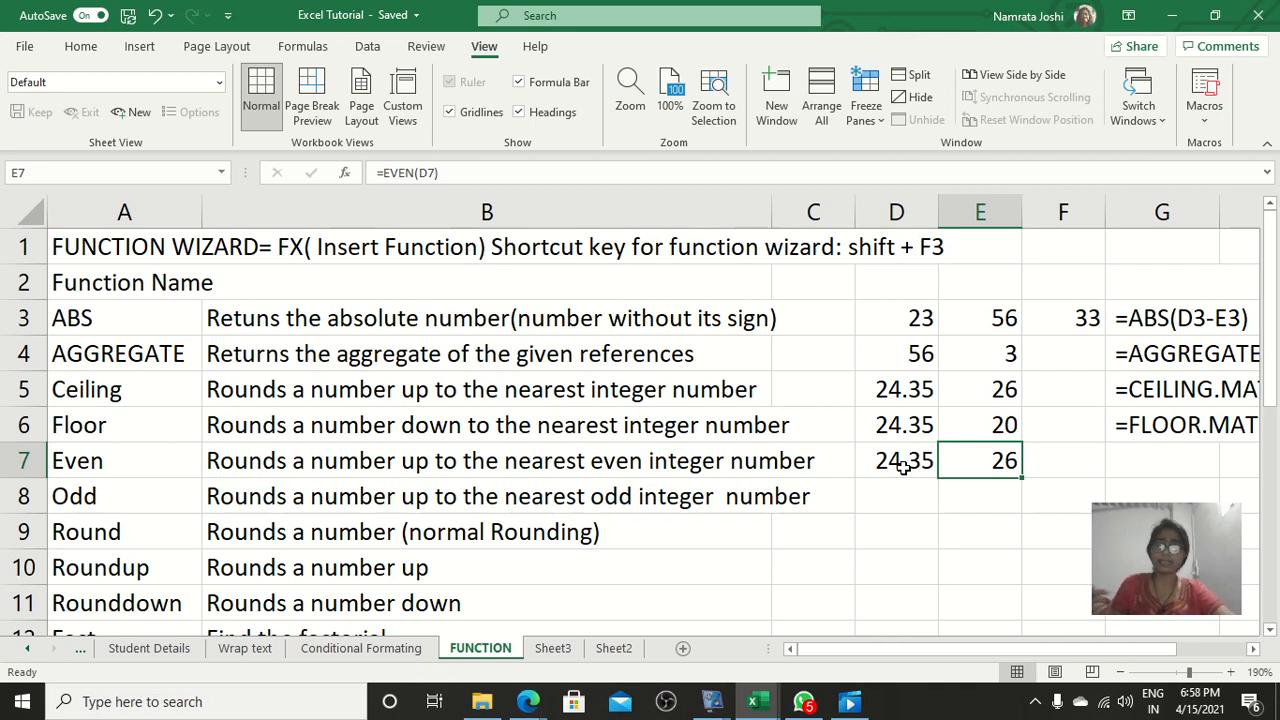
Copy the formula text =EVEN(D7) from E7 into G7 as visible text.
double_click(1000, 463)
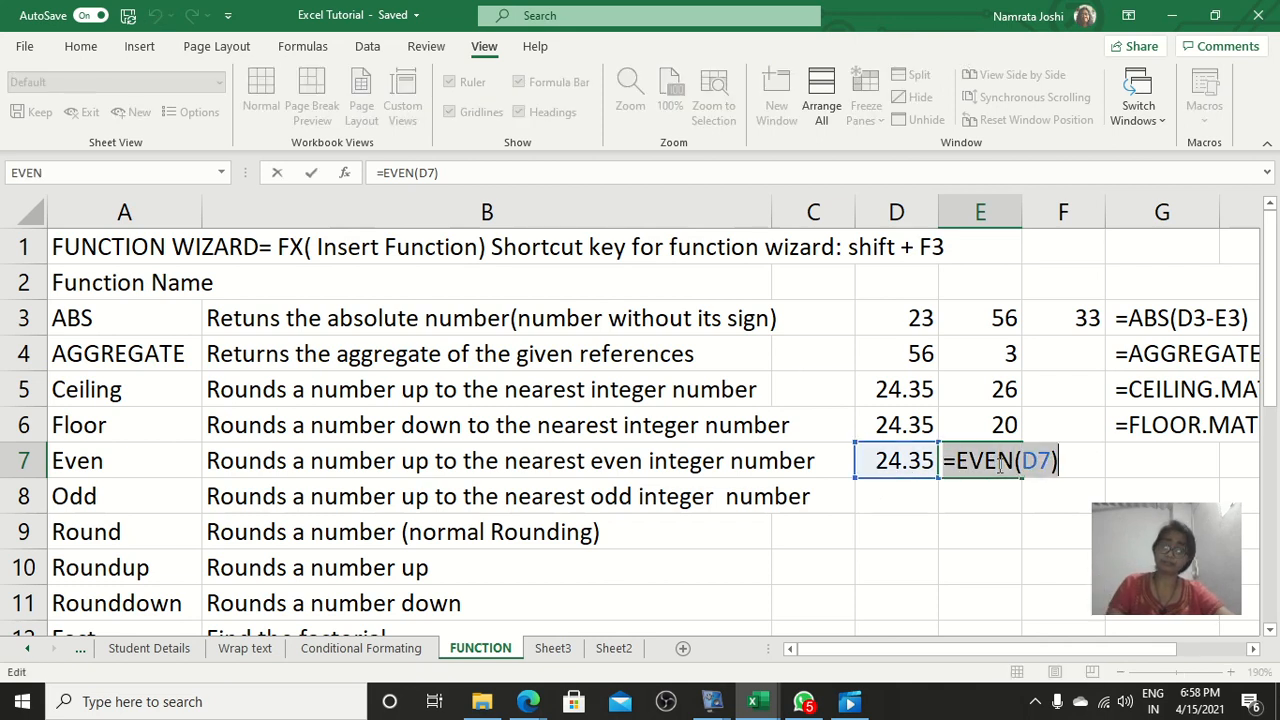
click(1169, 458)
text(=EVEN(D7))
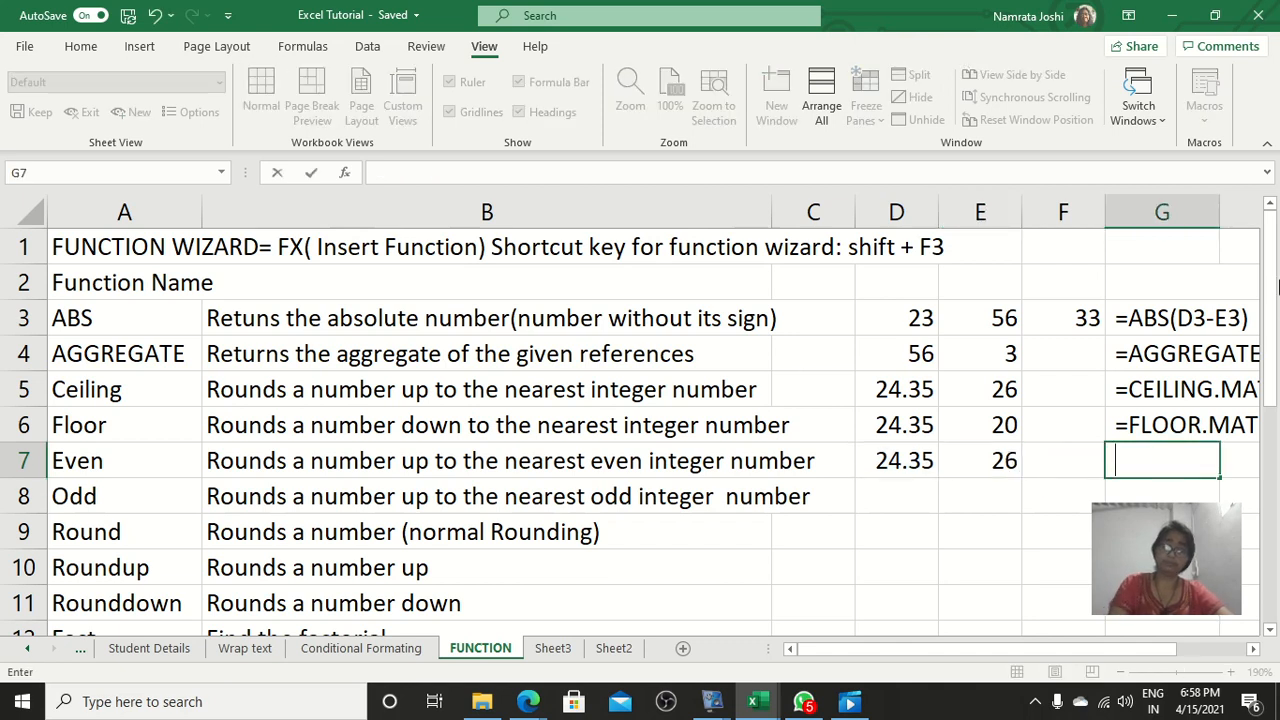
key(Return)
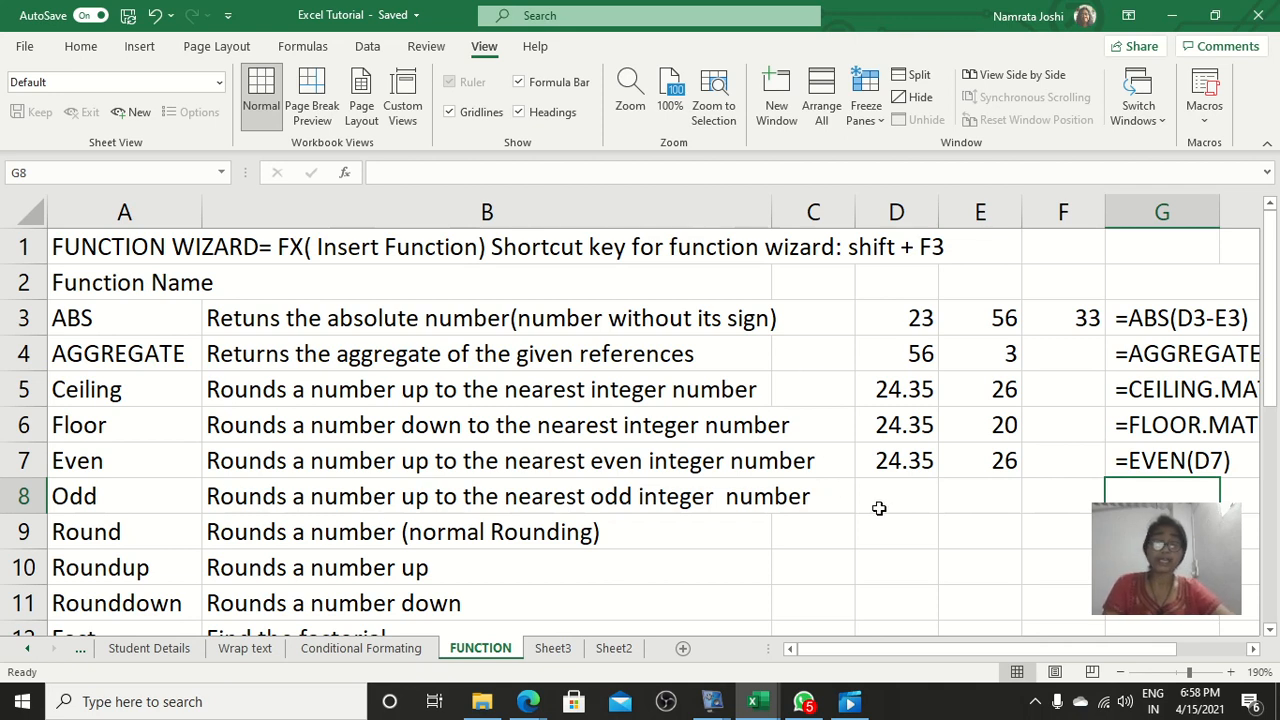
Enter the sample number 24.35 in cell D8 of the Odd row.
click(916, 500)
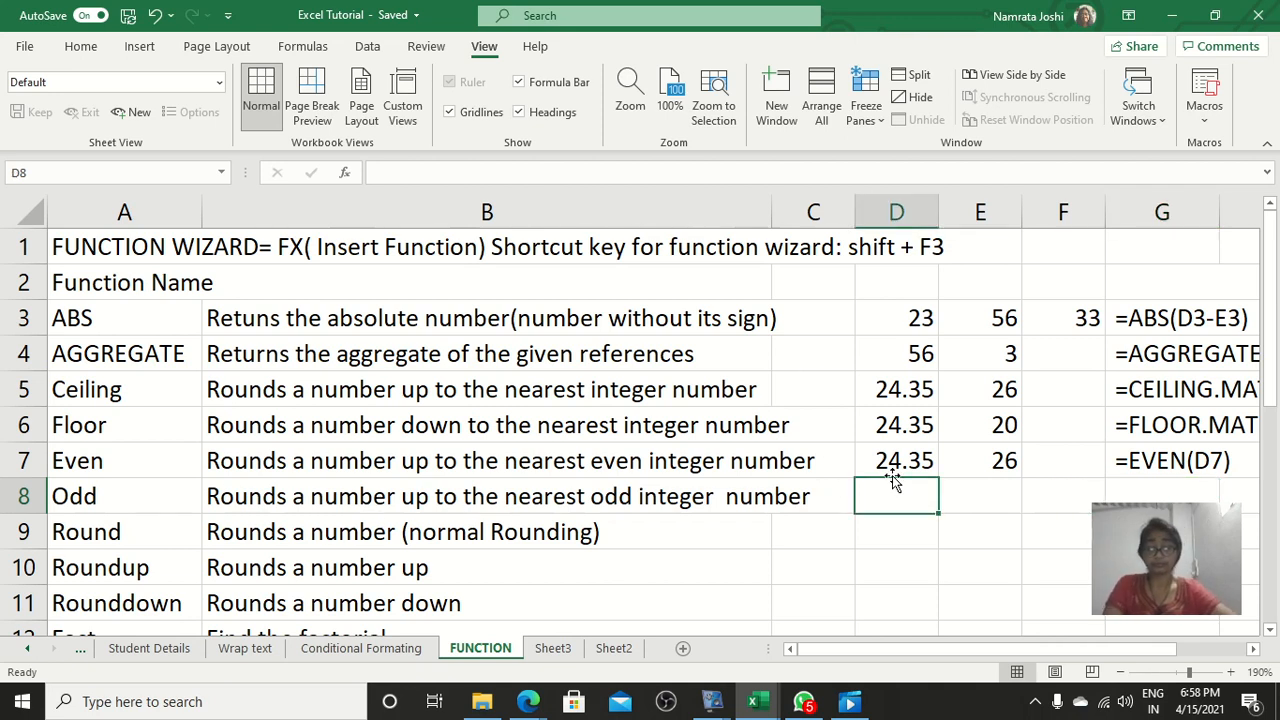
text(24)
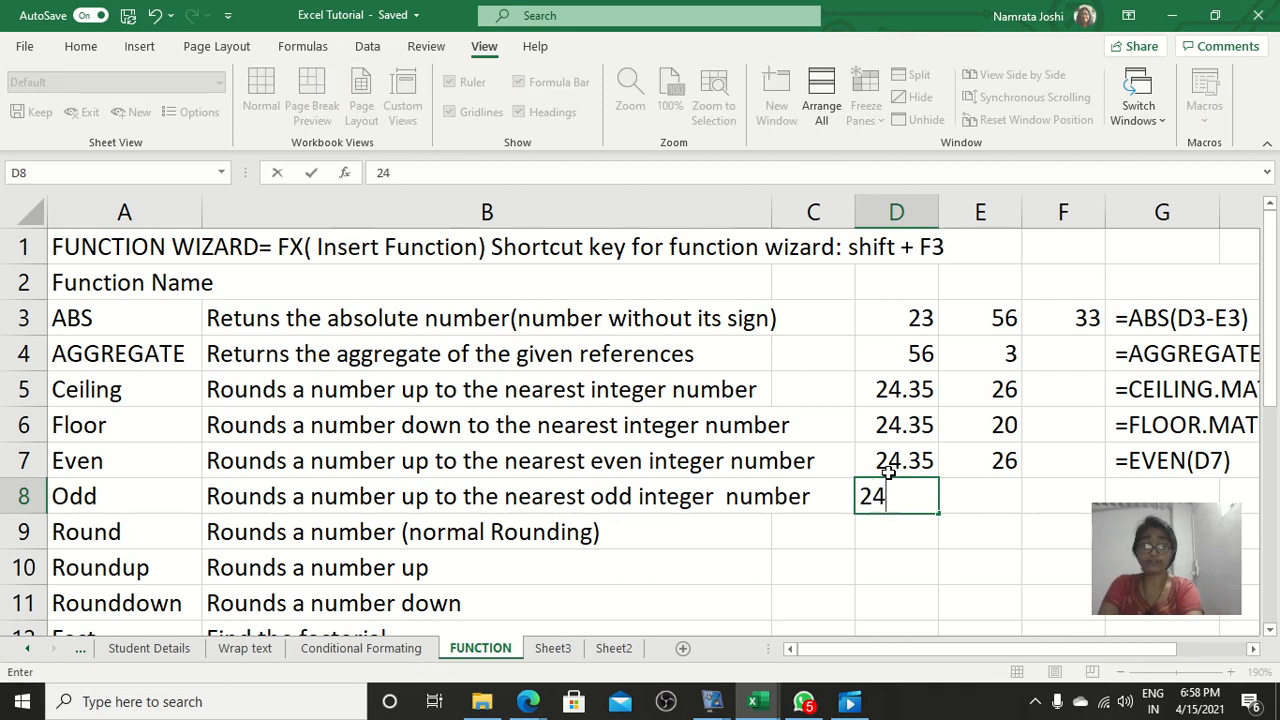
text(.35)
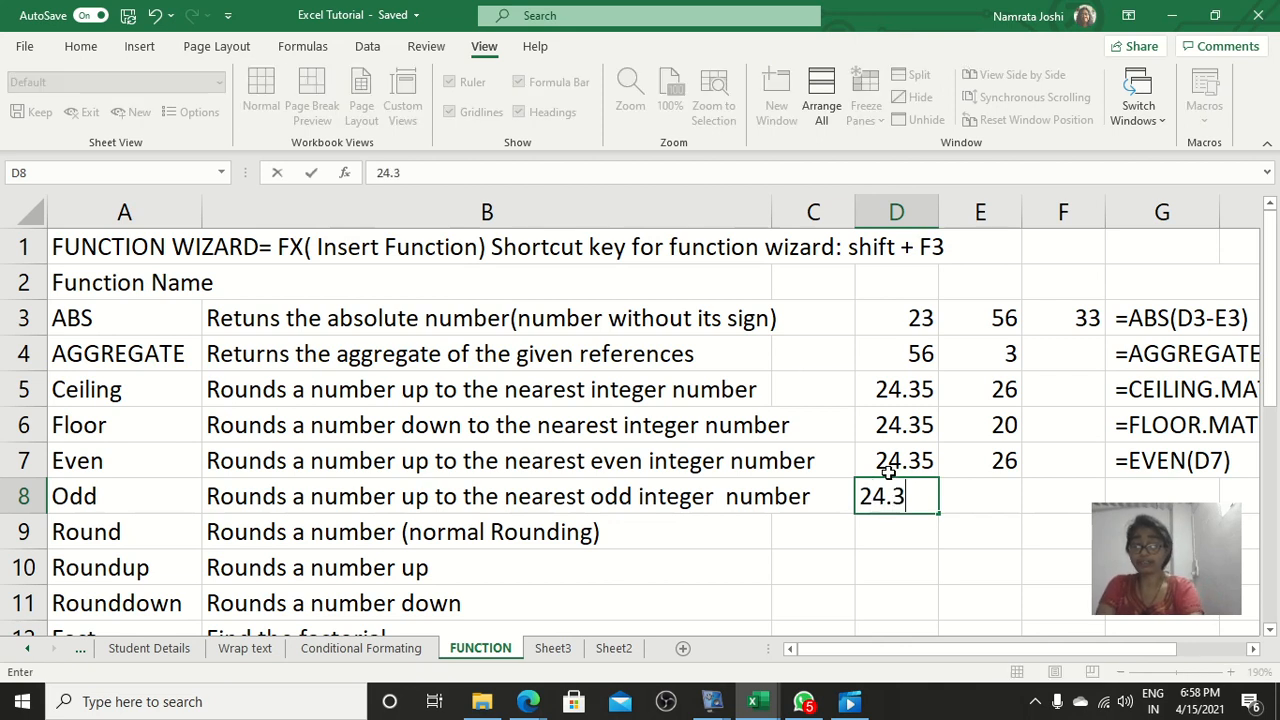
key(Return)
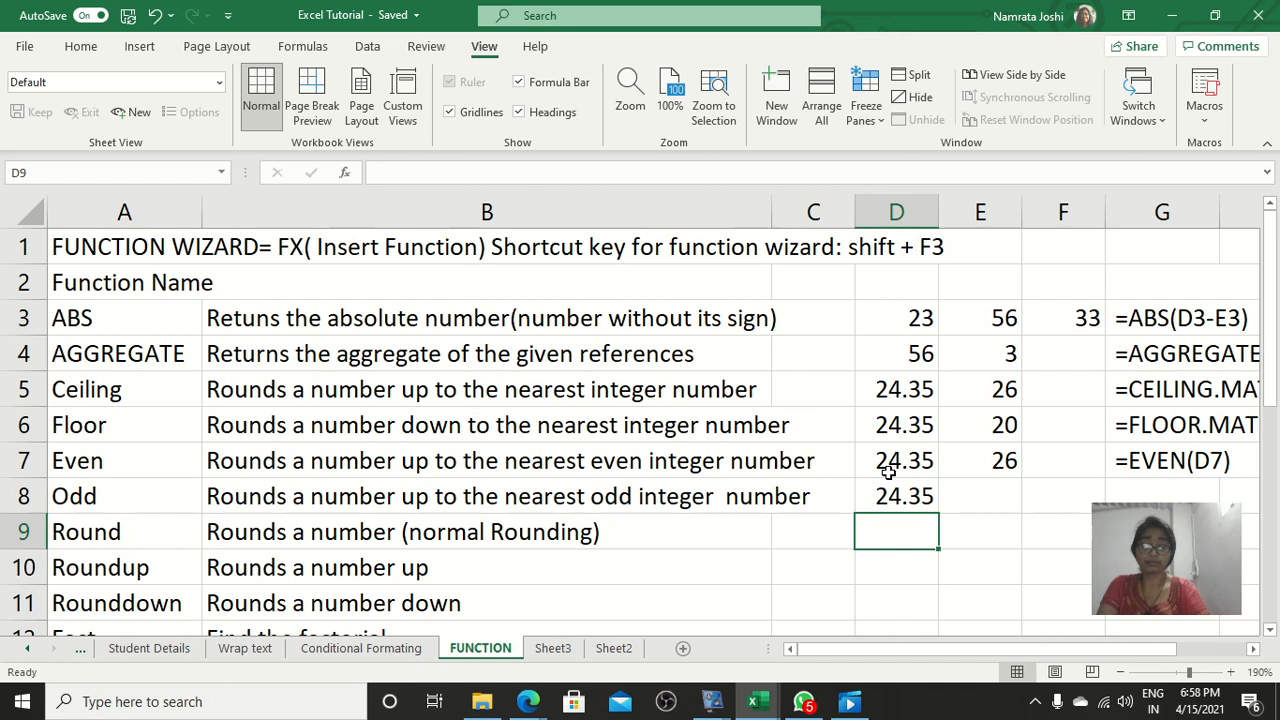
Enter the formula =ODD(D8) in cell E8 of the Odd row.
key(Up)
key(Right)
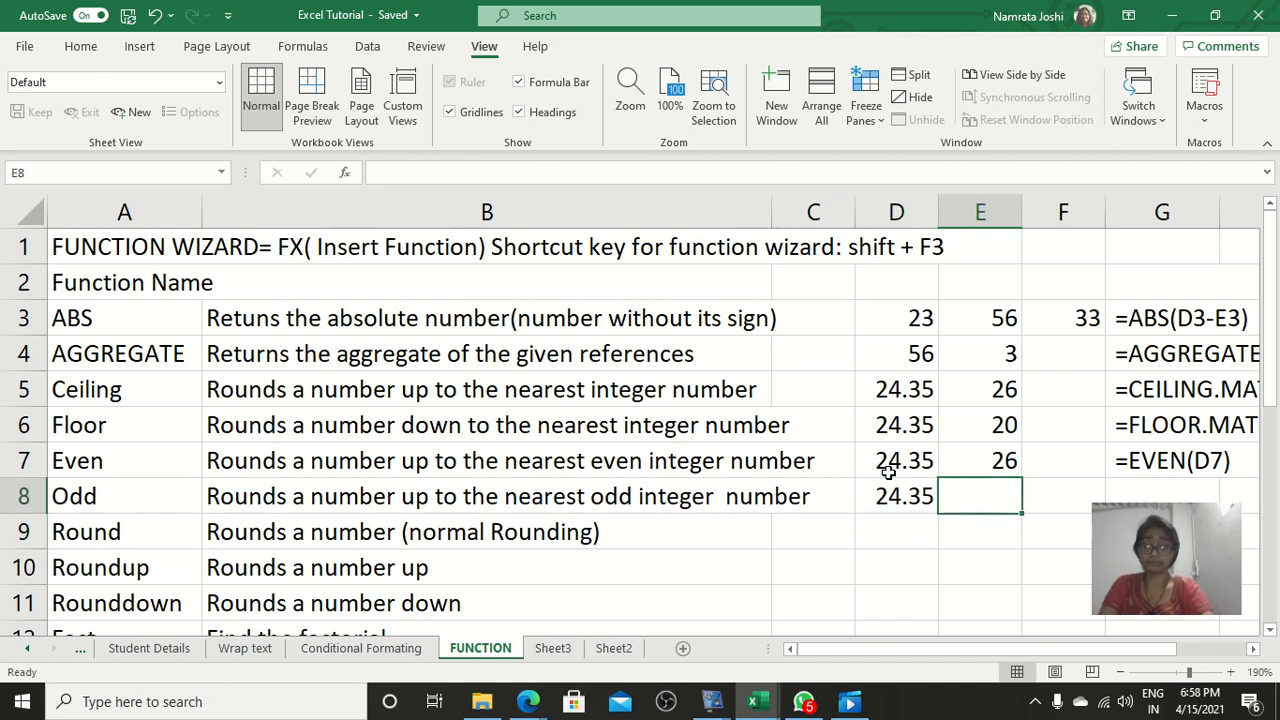
text(=OD)
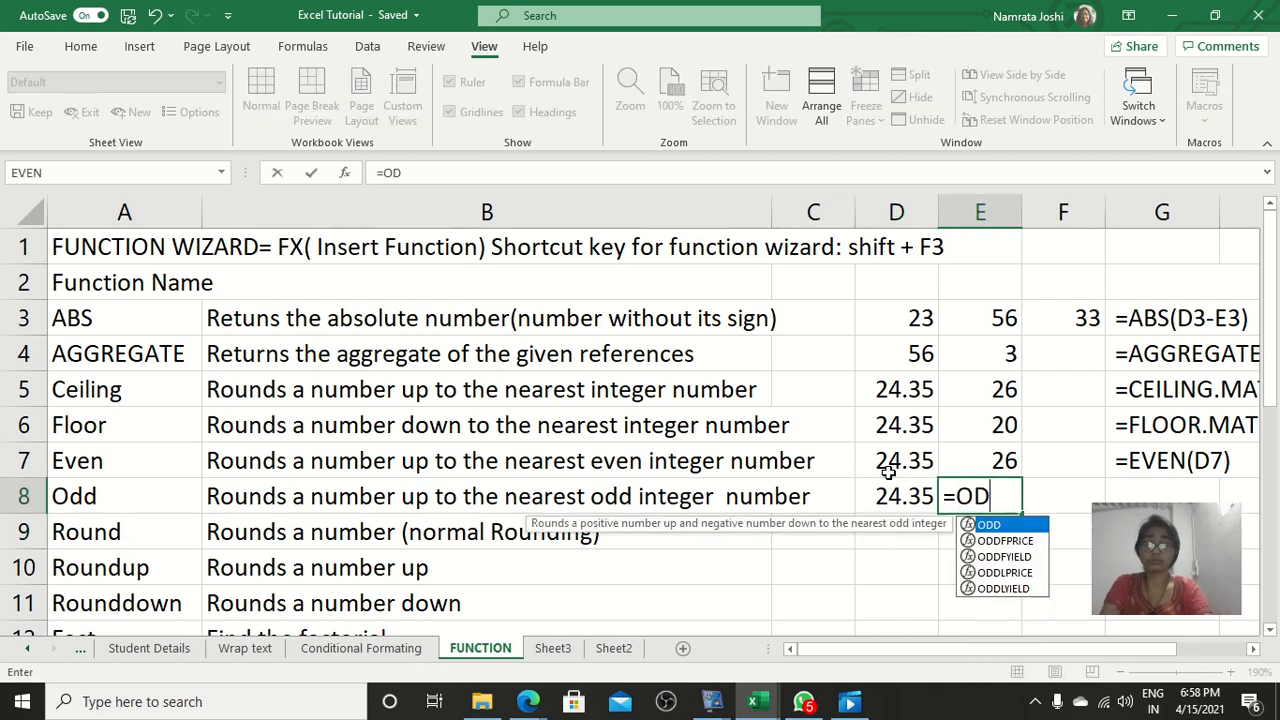
text(D()
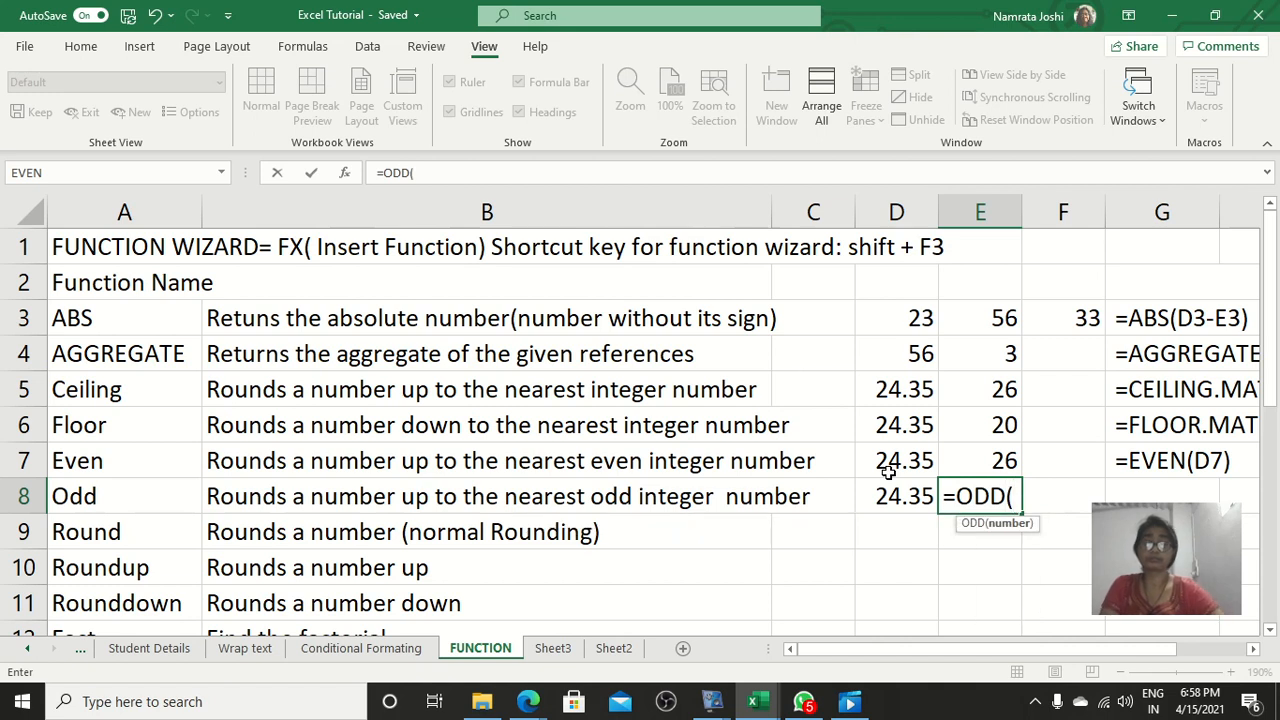
click(893, 497)
text())
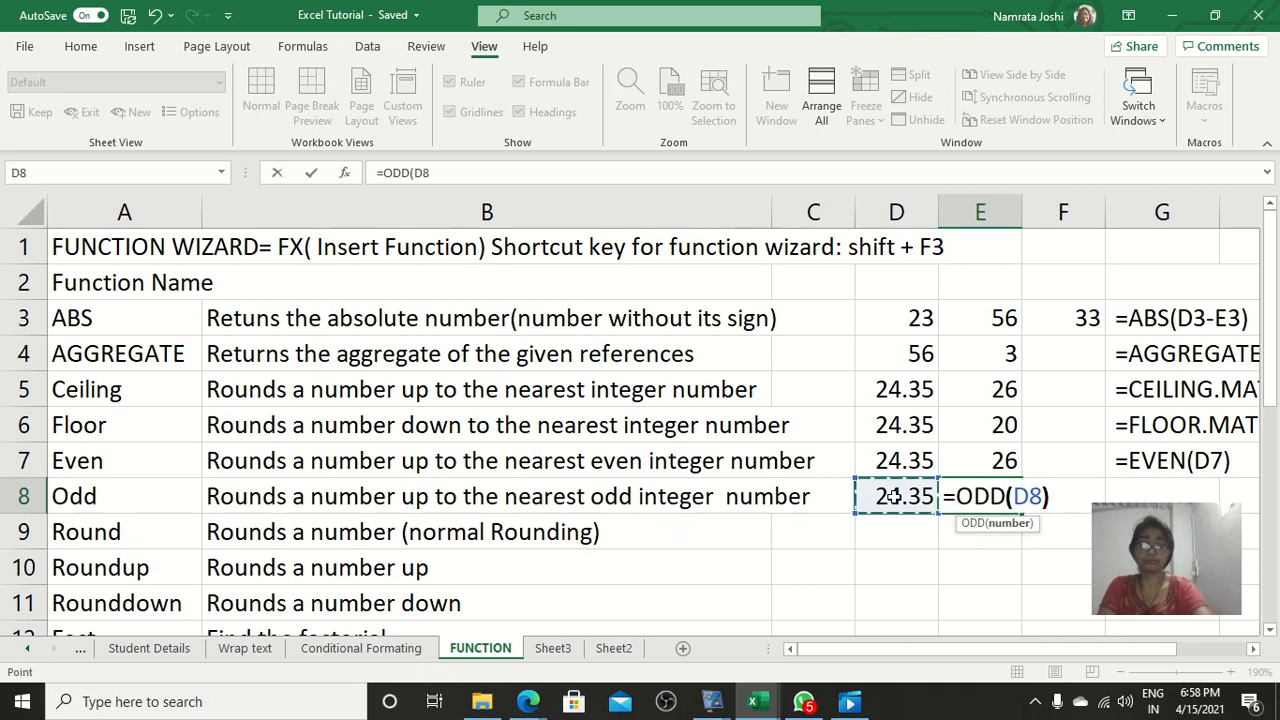
key(Return)
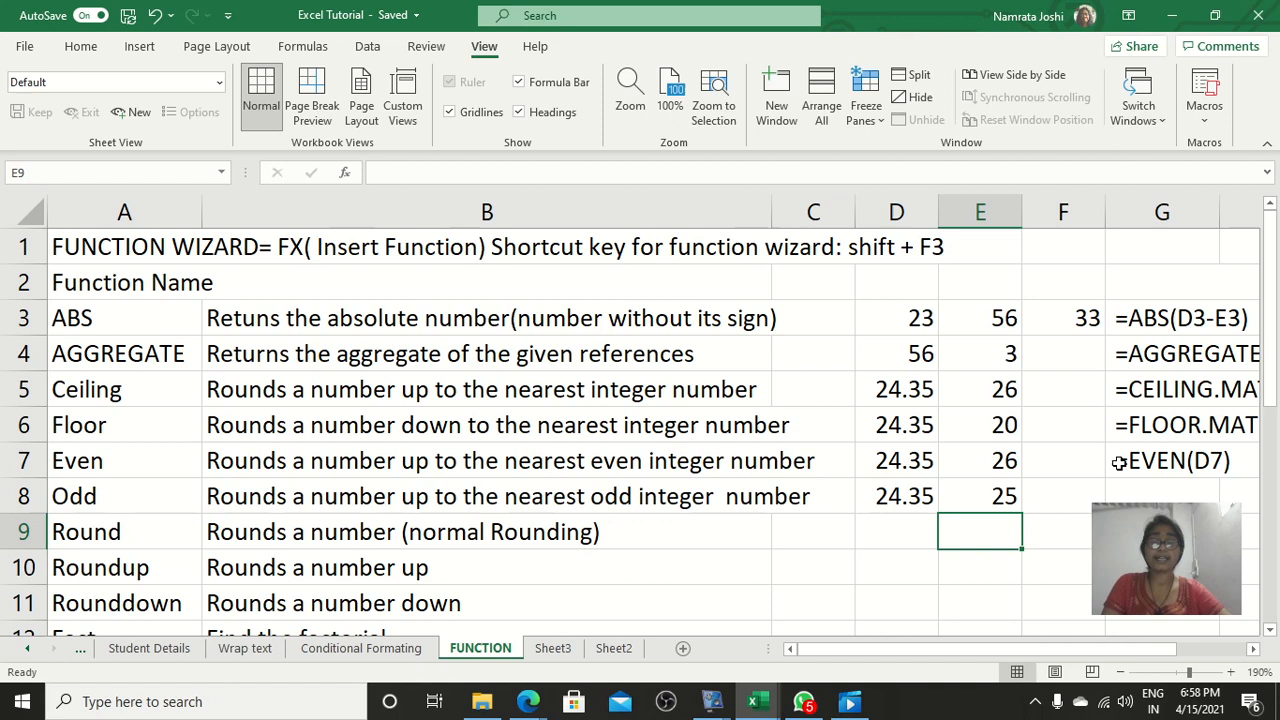
Copy the formula =ODD(D8) from E8 into G8 and prefix it with an apostrophe so it stays visible text.
click(970, 496)
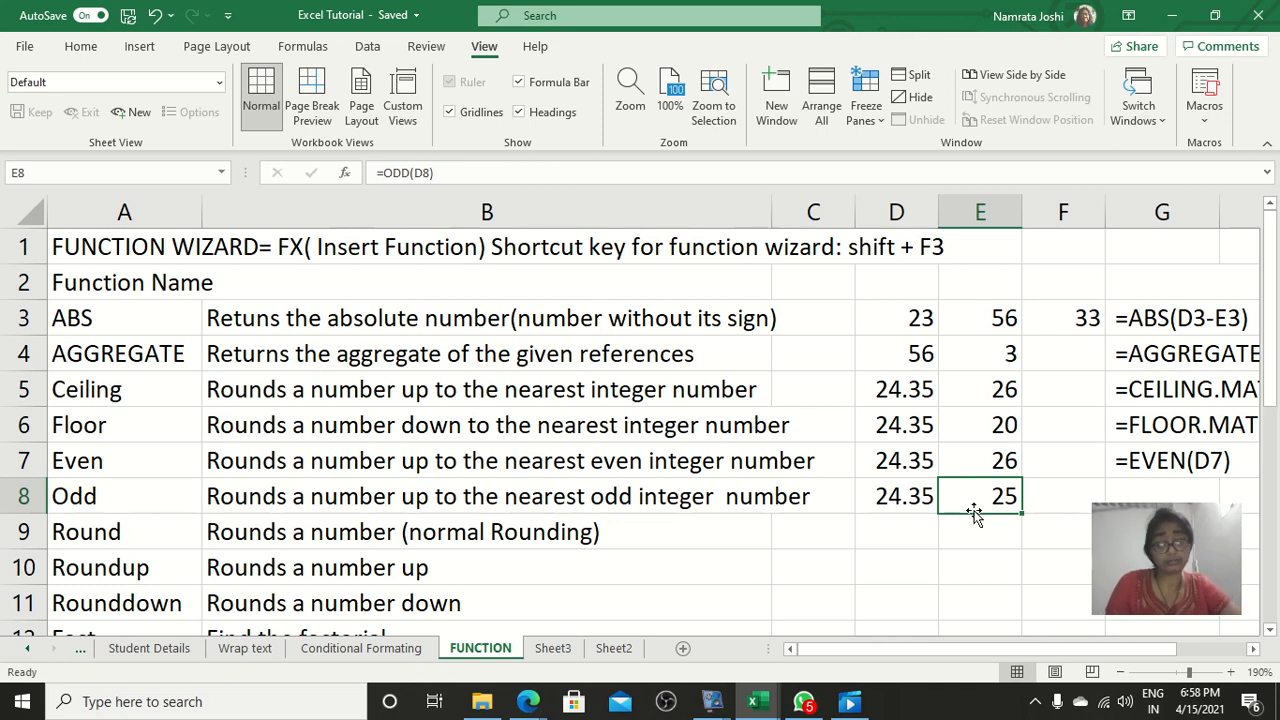
double_click(1000, 506)
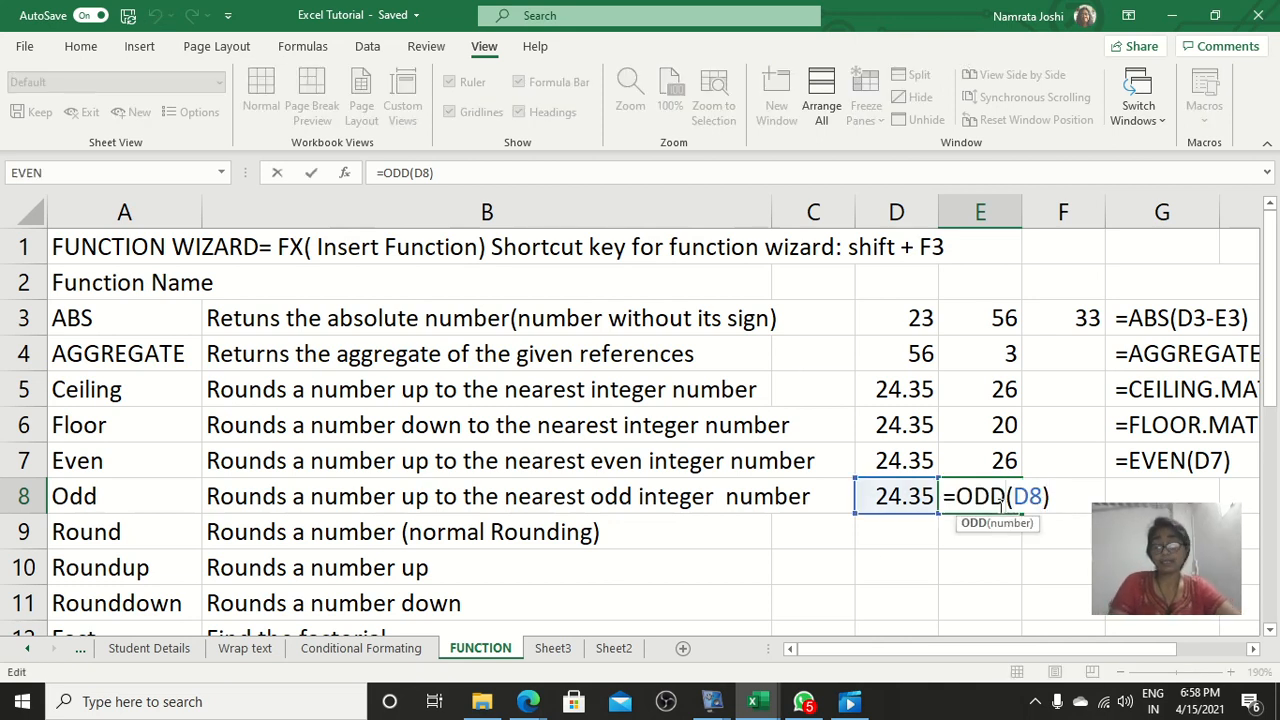
drag(1004, 500, 1150, 492)
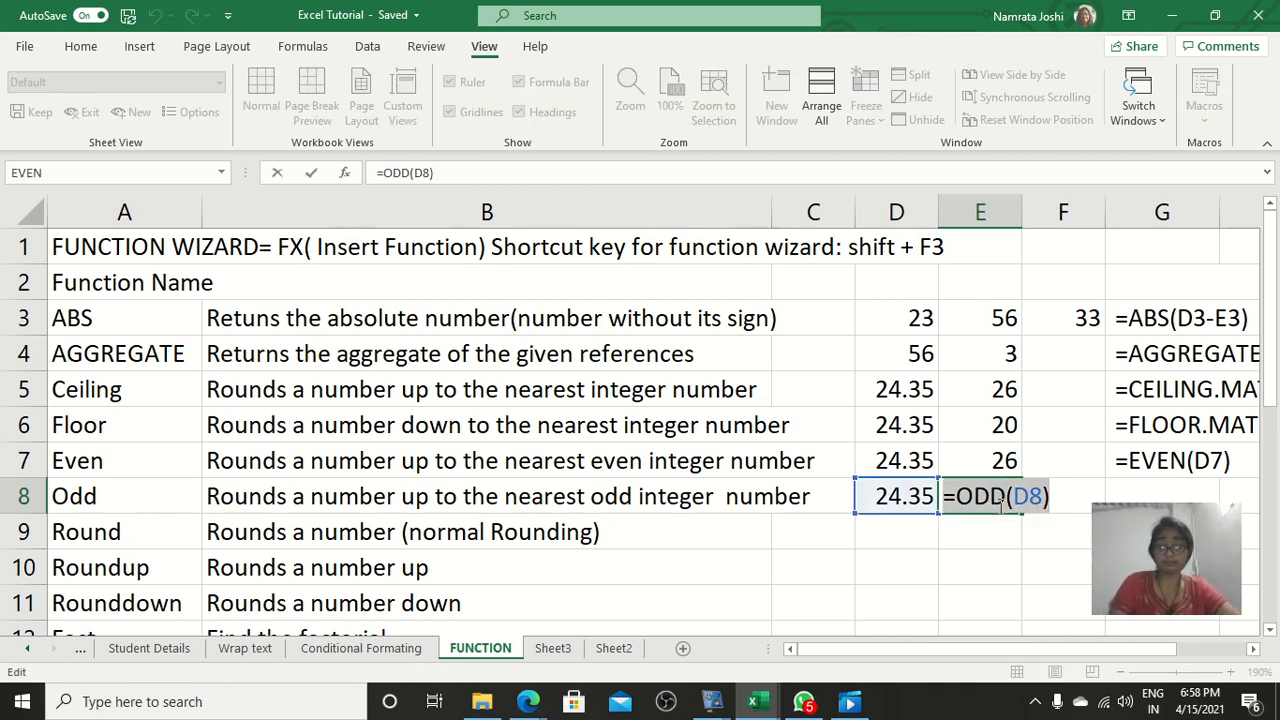
key(Return)
click(1150, 492)
key(ctrl+v)
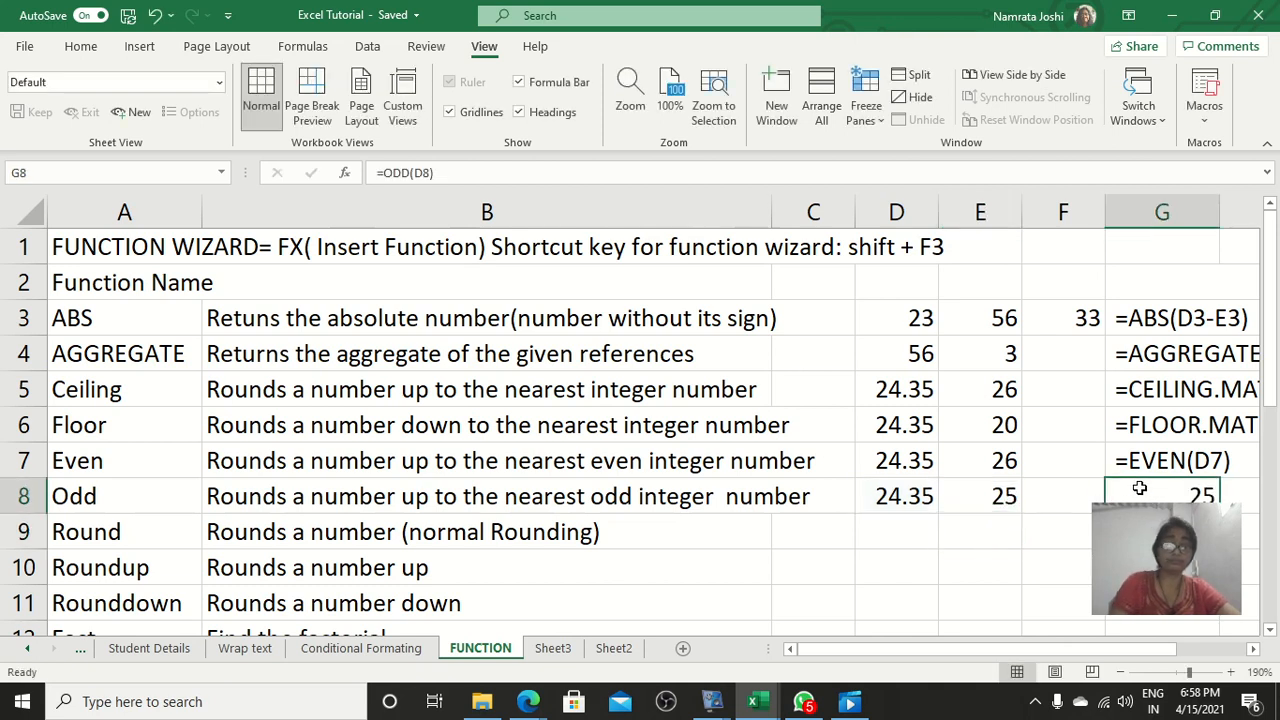
double_click(1139, 488)
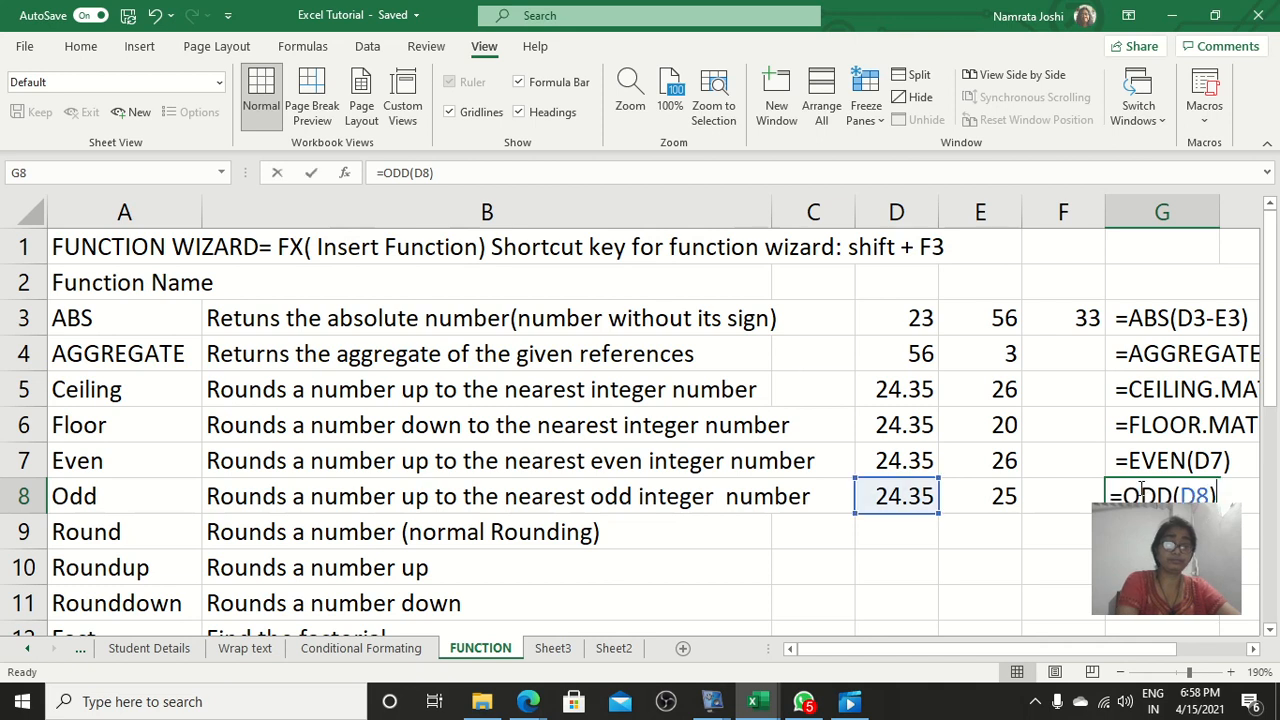
text(')
key(Return)
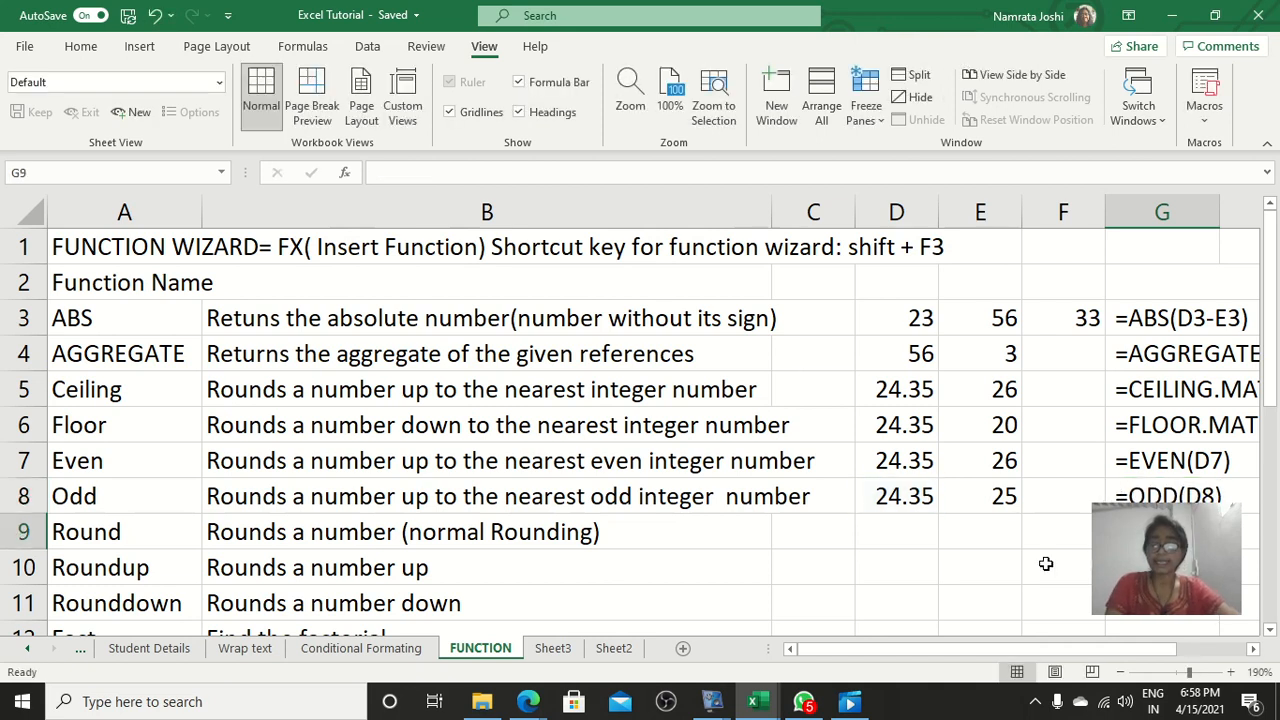
Review the names and descriptions of the Round, Roundup and Rounddown functions in rows 9 to 11.
scroll(1046, 564, down, 2)
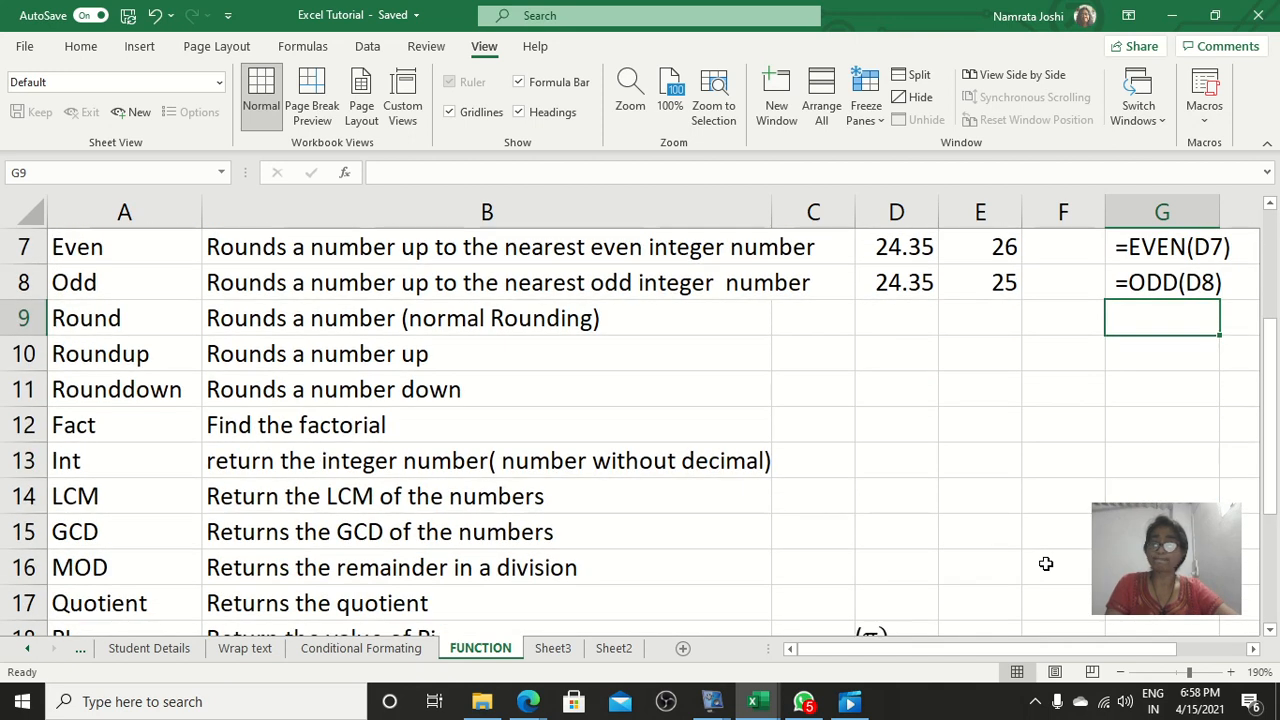
click(88, 327)
key(Down)
key(Down)
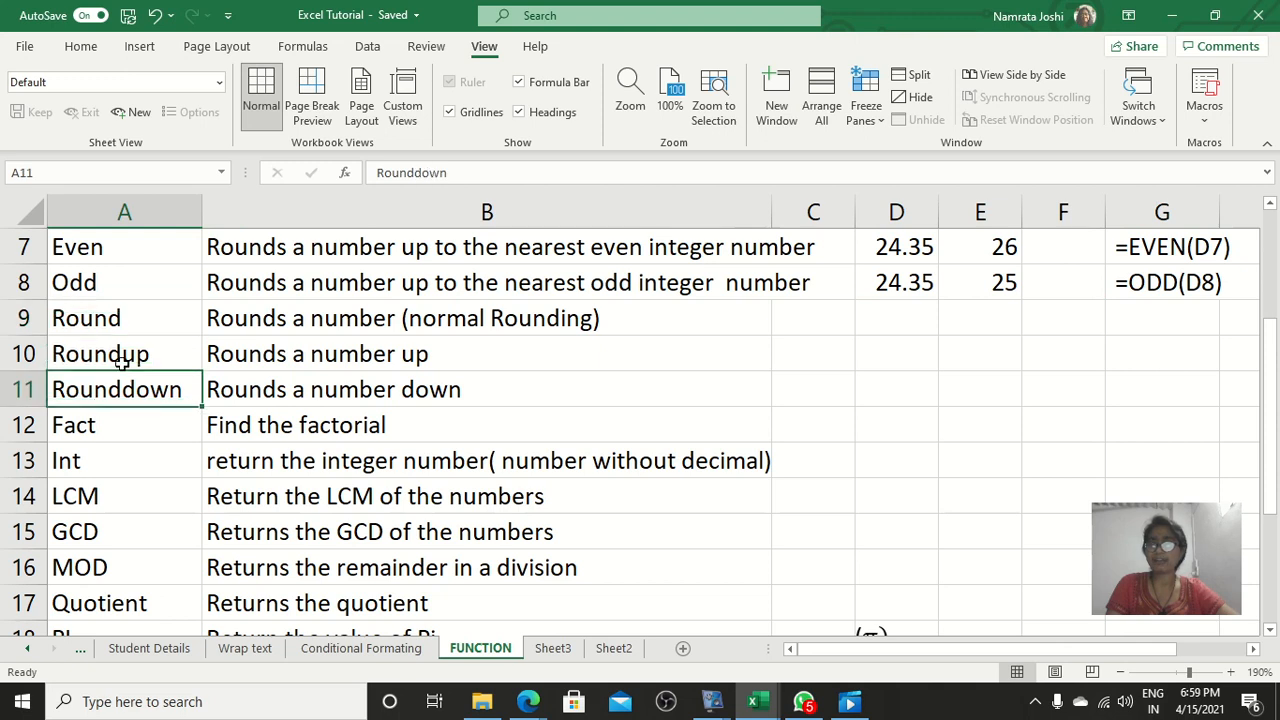
click(442, 318)
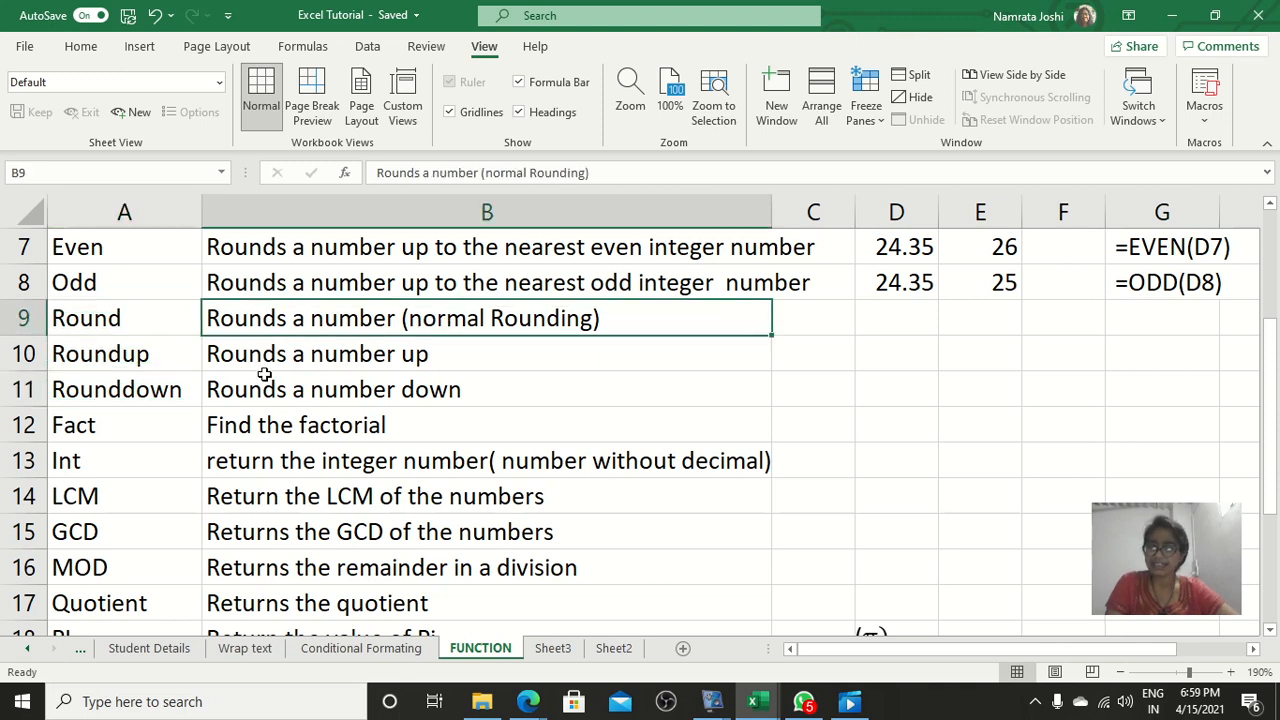
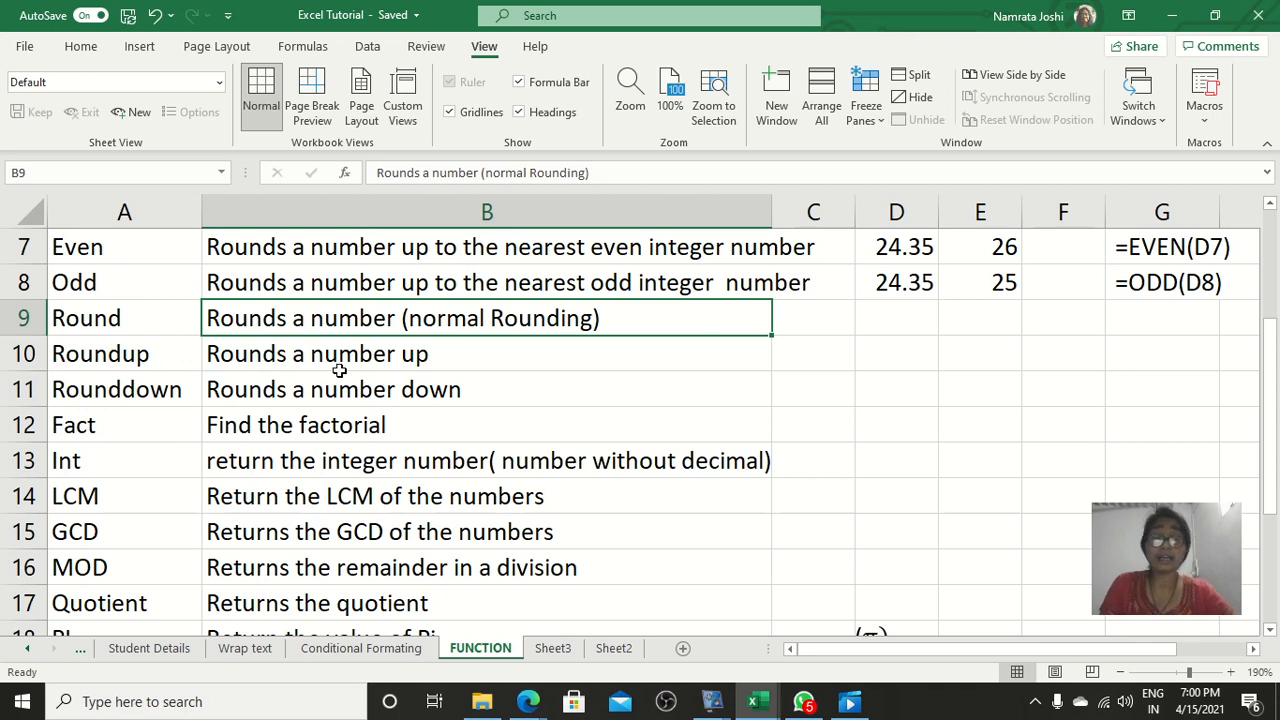
Enter the sample number 2.3345 in cell D9 of the Round row and widen column D to show all its decimals.
click(890, 318)
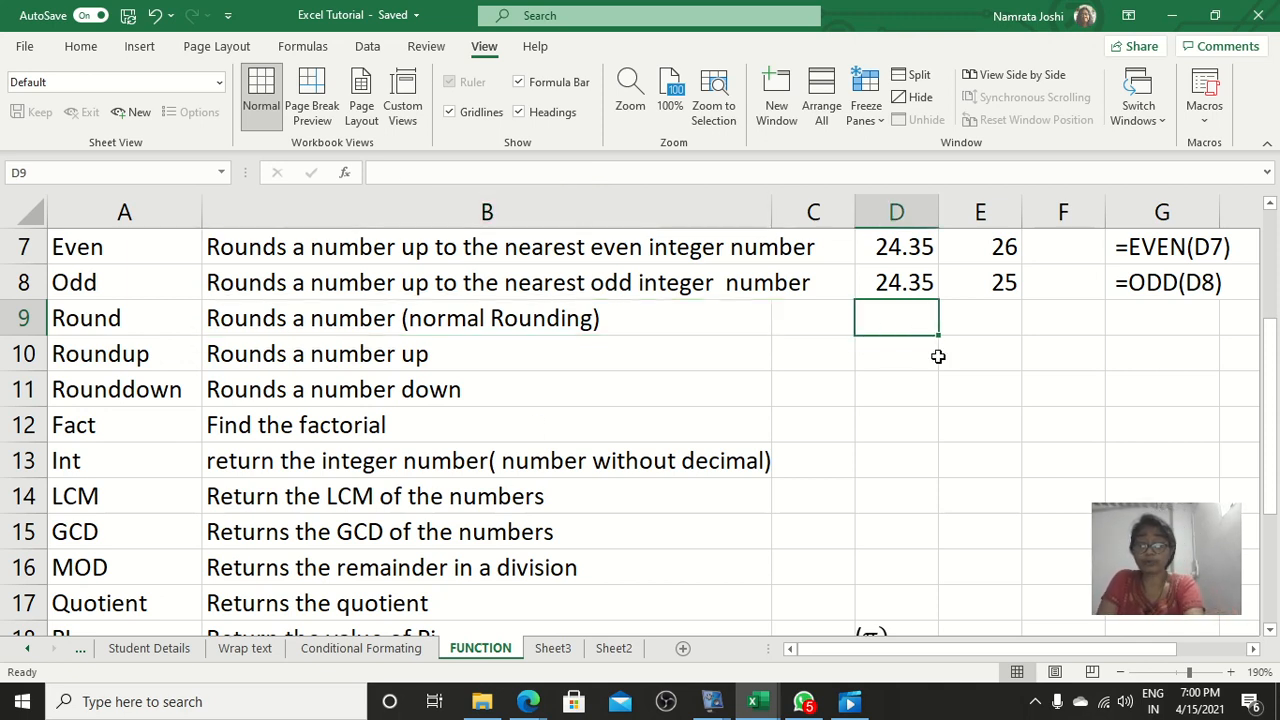
text(2.3345)
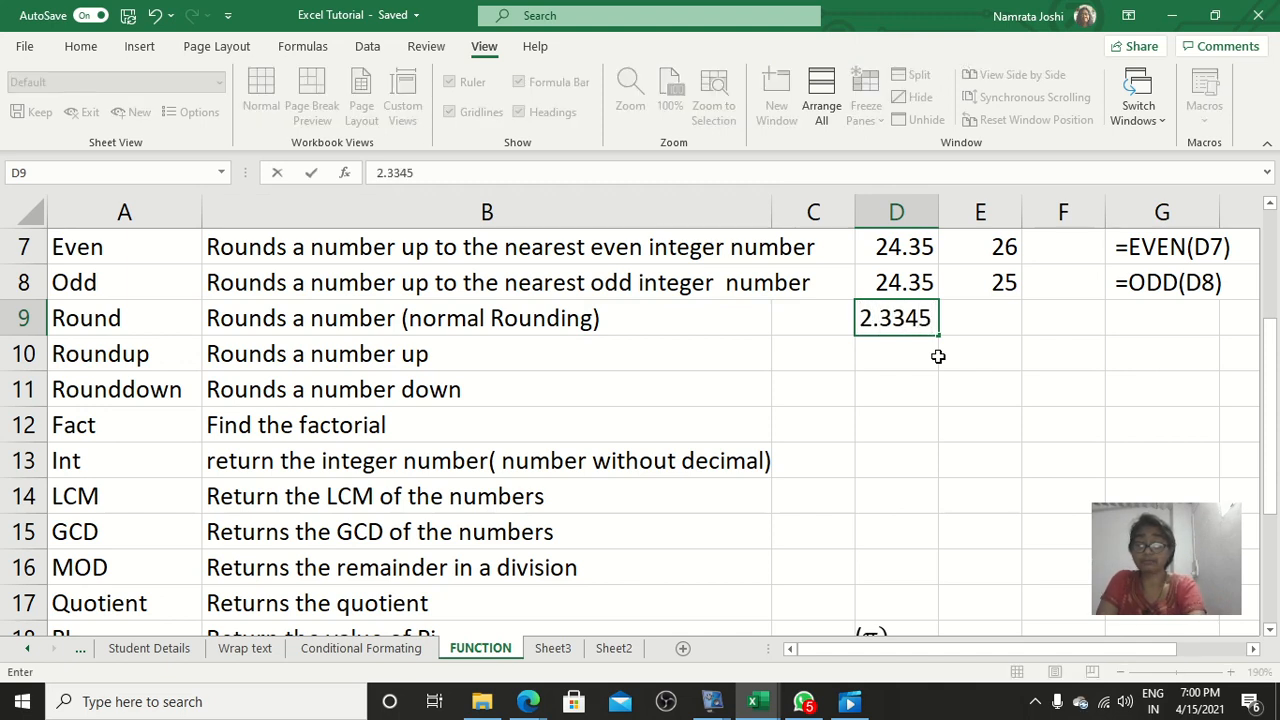
click(910, 371)
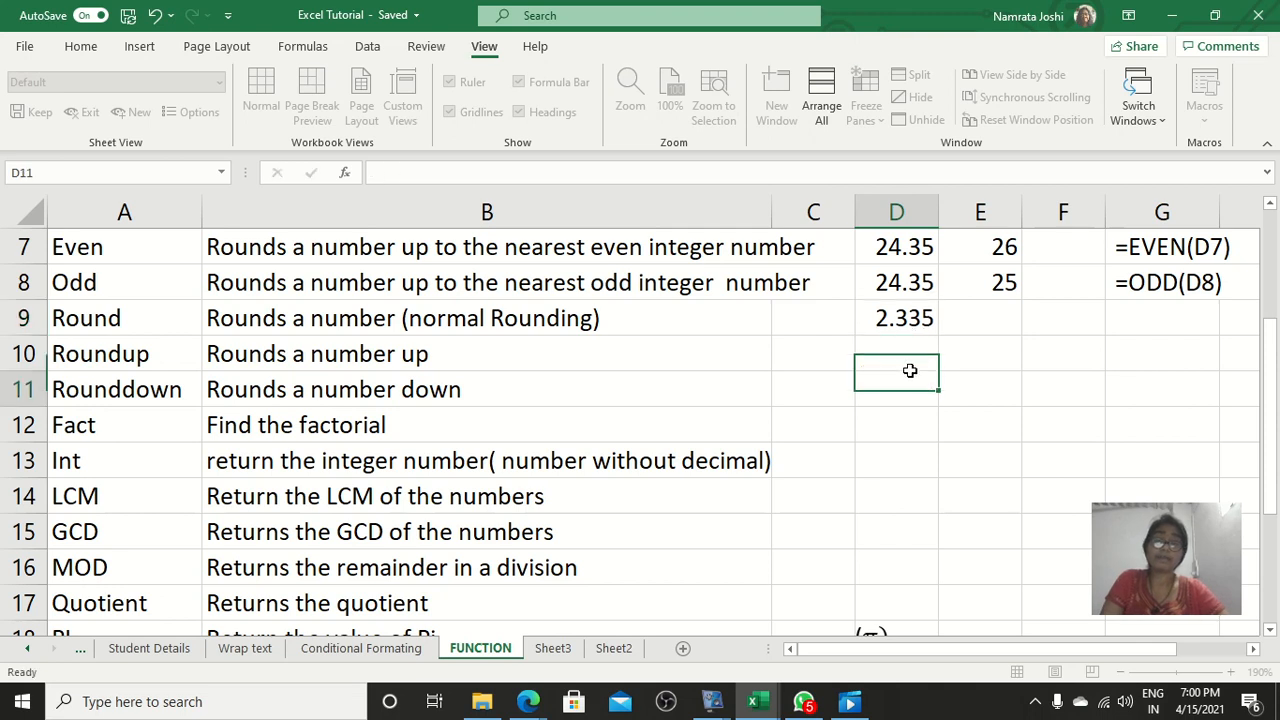
key(Up)
key(Up)
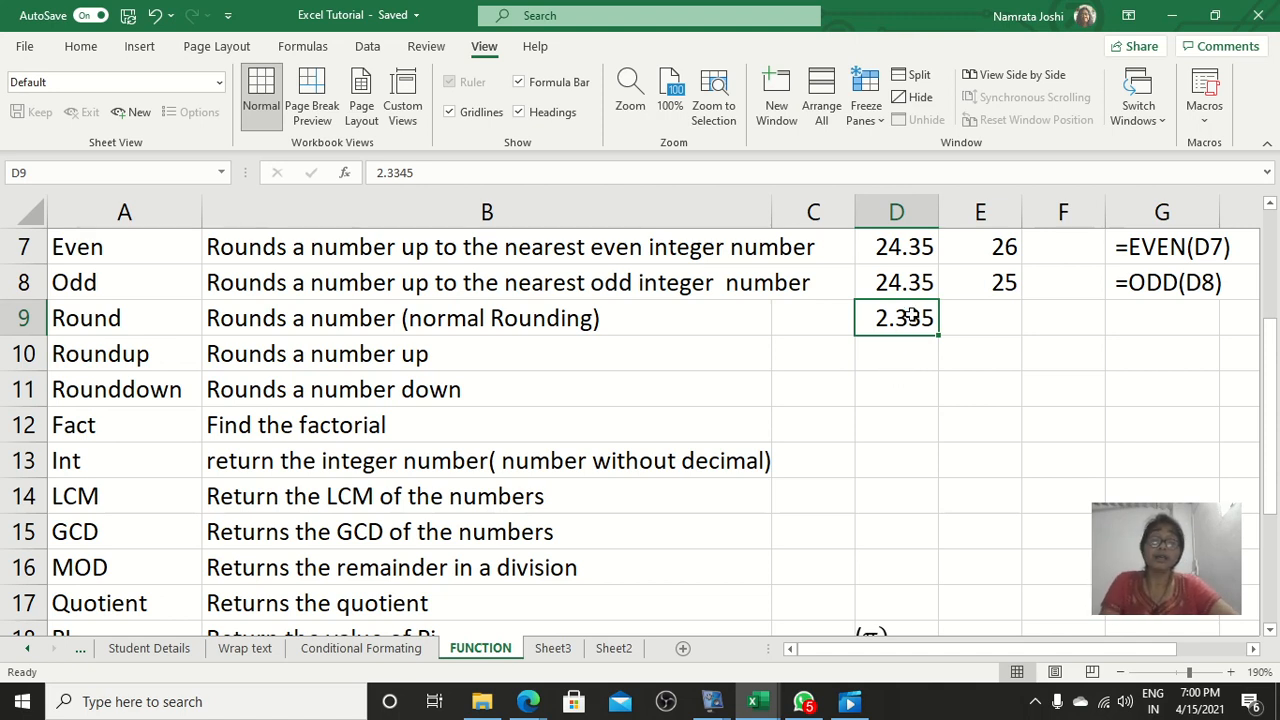
drag(940, 206, 979, 206)
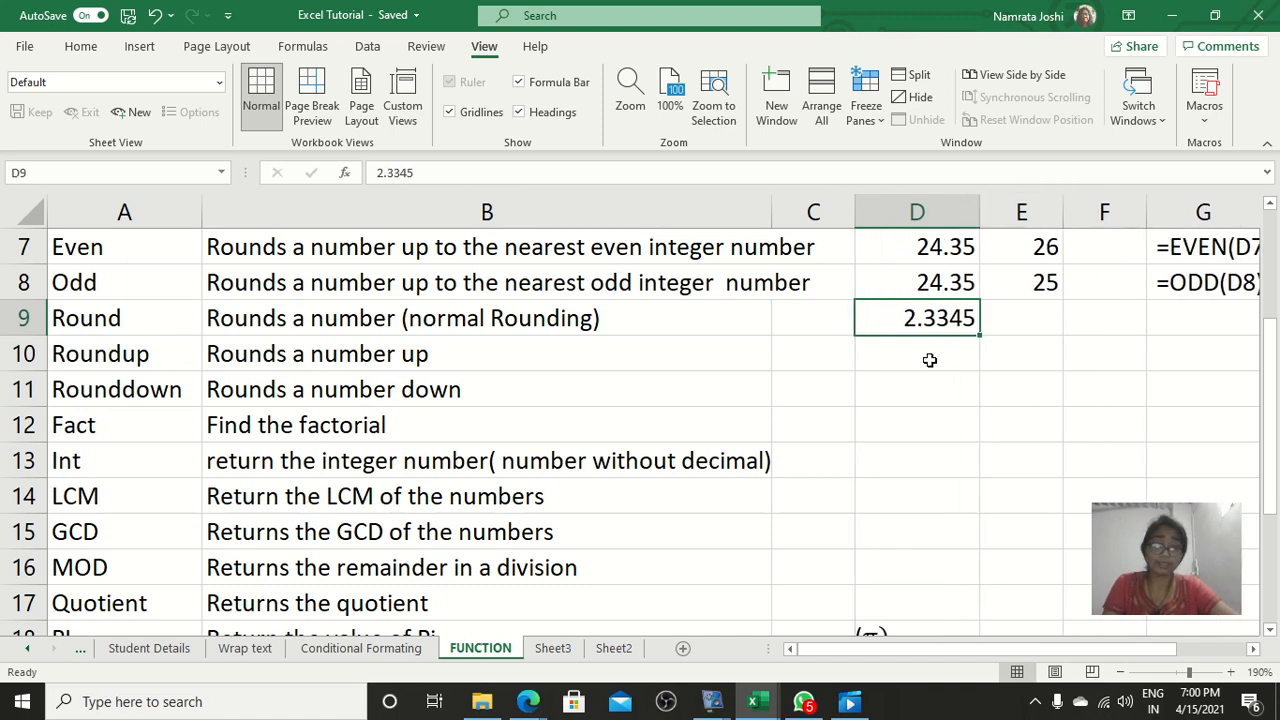
Insert the ROUND function from the Math & Trig category into cell E9 of the Round row.
click(1028, 318)
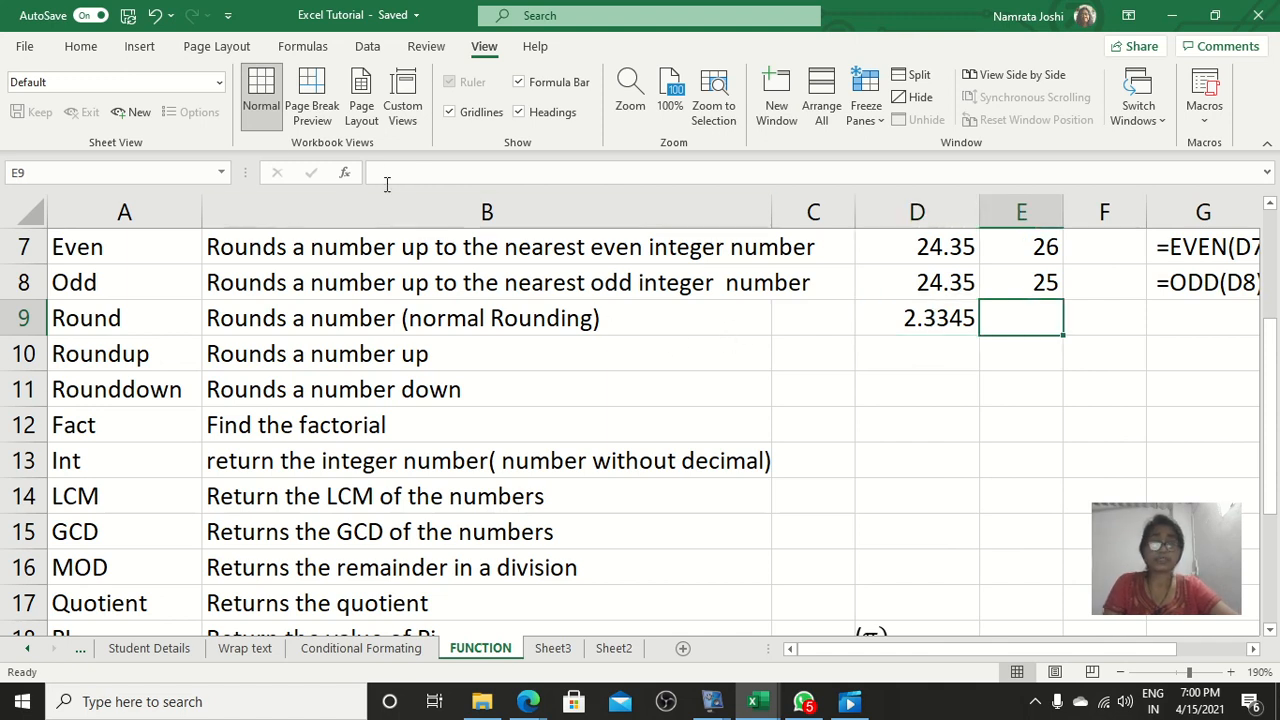
click(345, 172)
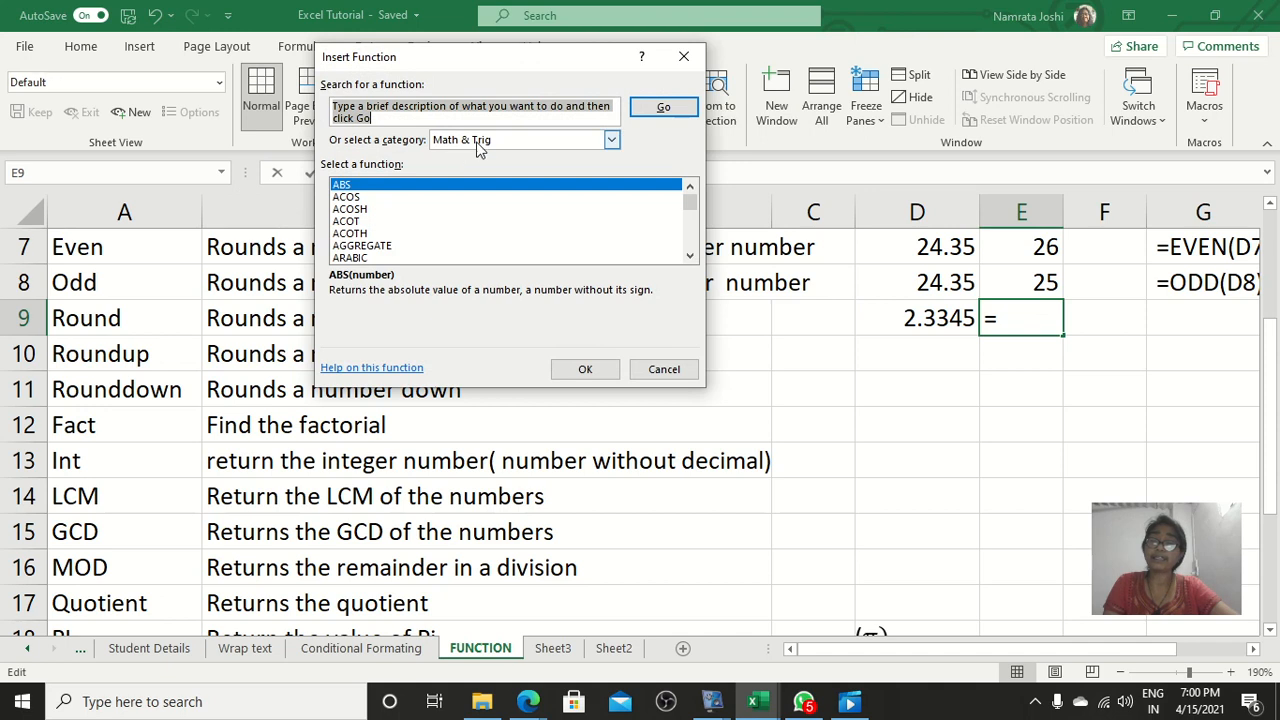
scroll(350, 240, down, 13)
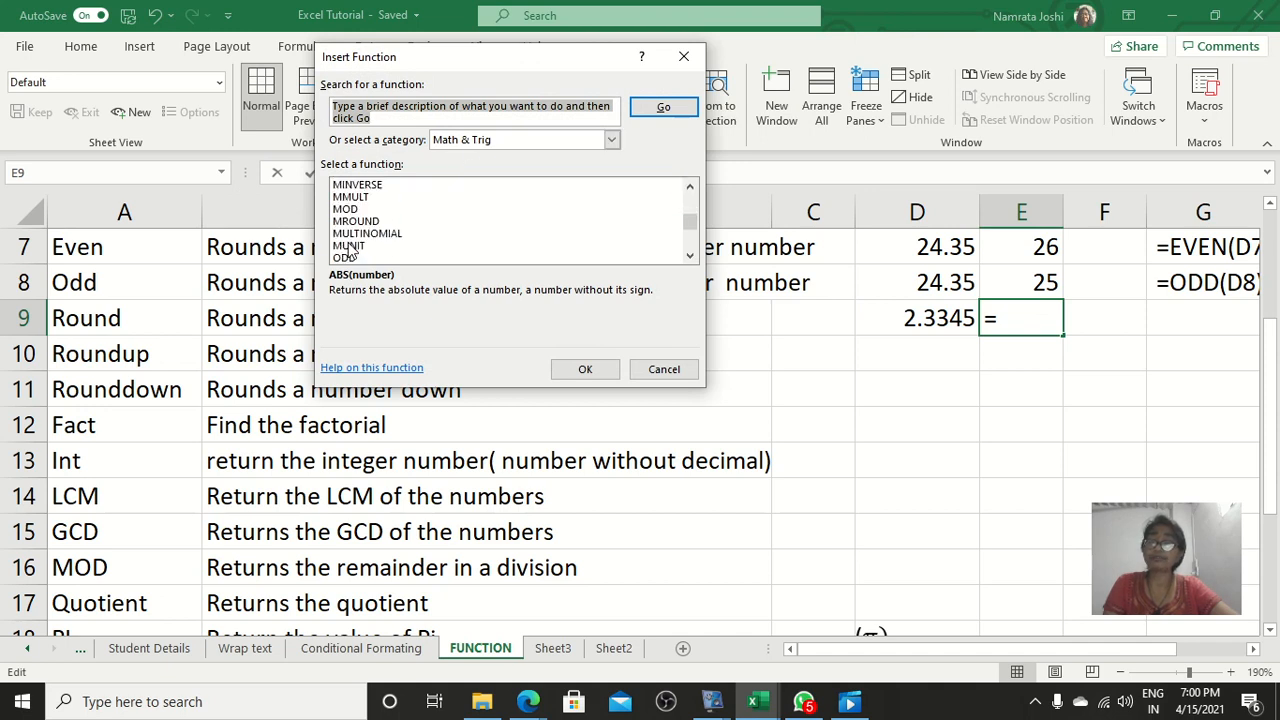
scroll(358, 235, up, 1)
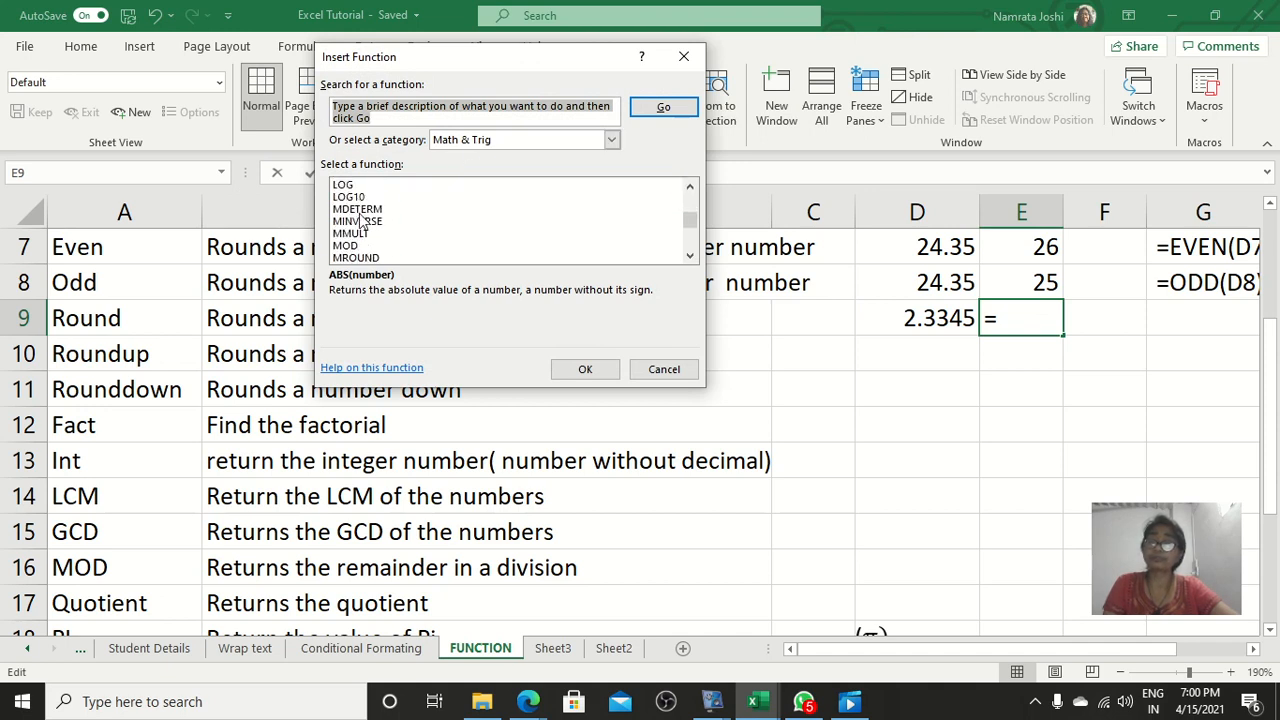
scroll(365, 245, down, 6)
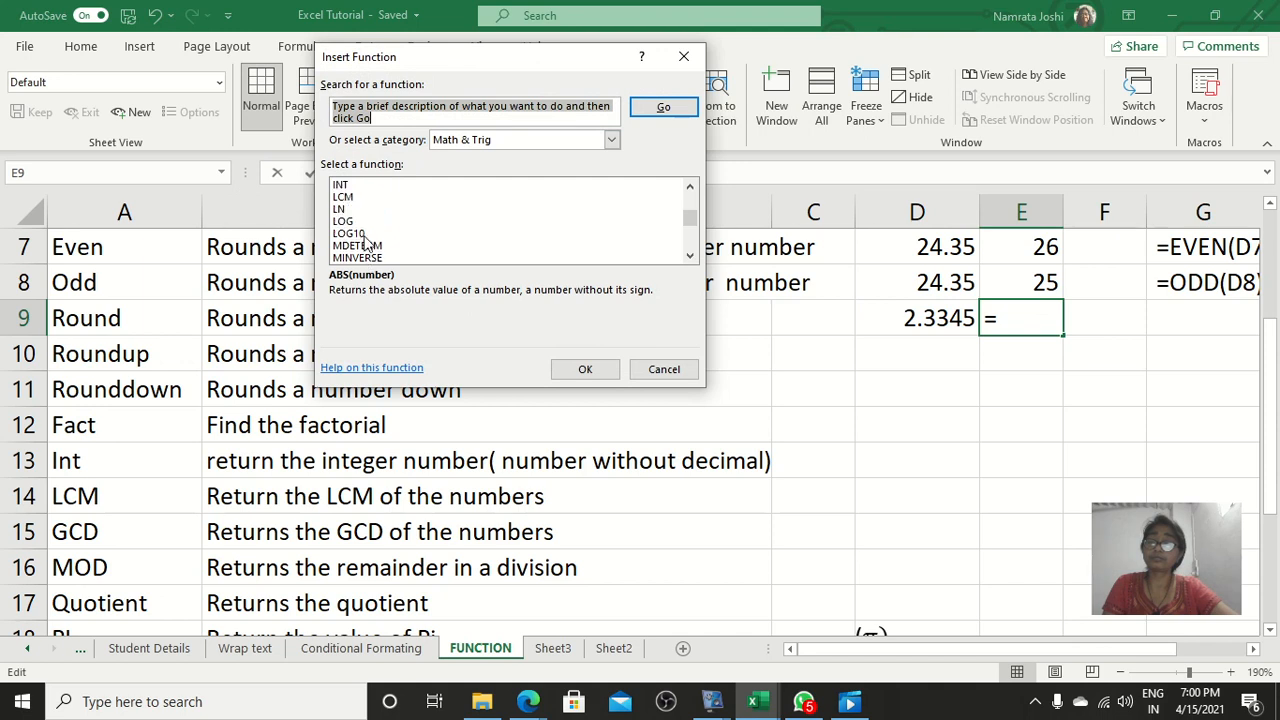
scroll(366, 243, down, 1)
scroll(369, 209, up, 1)
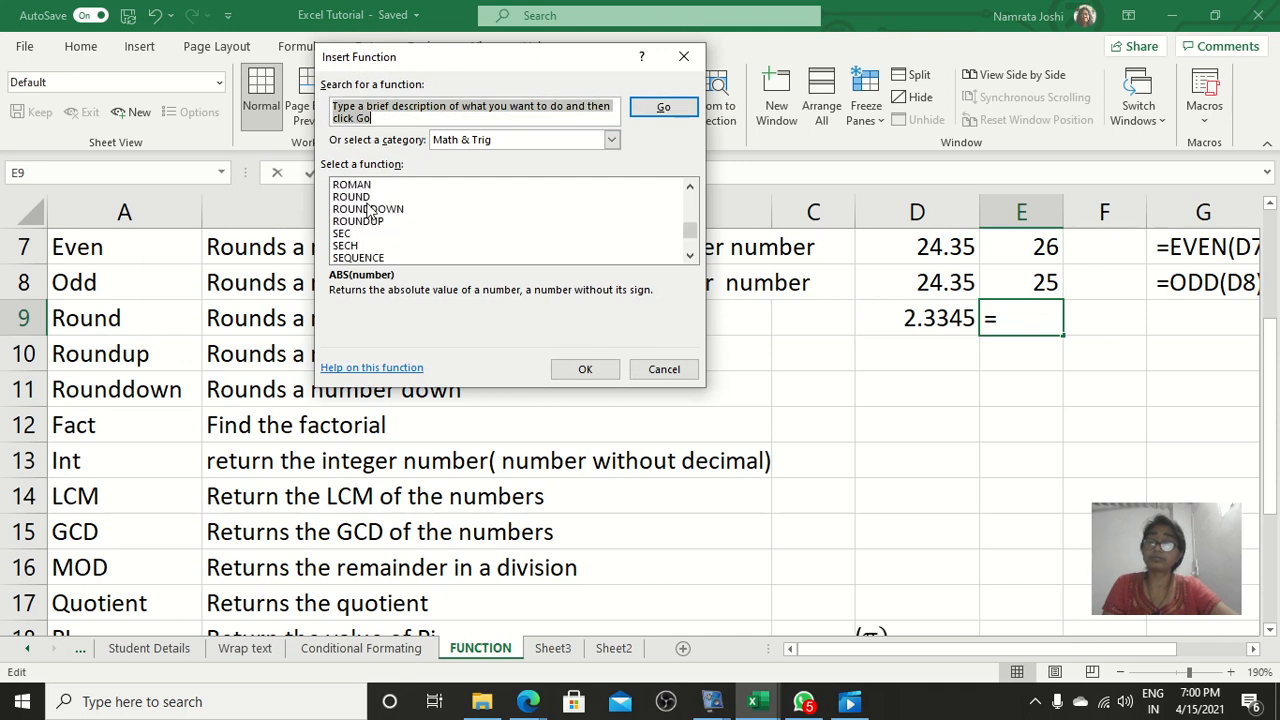
click(370, 197)
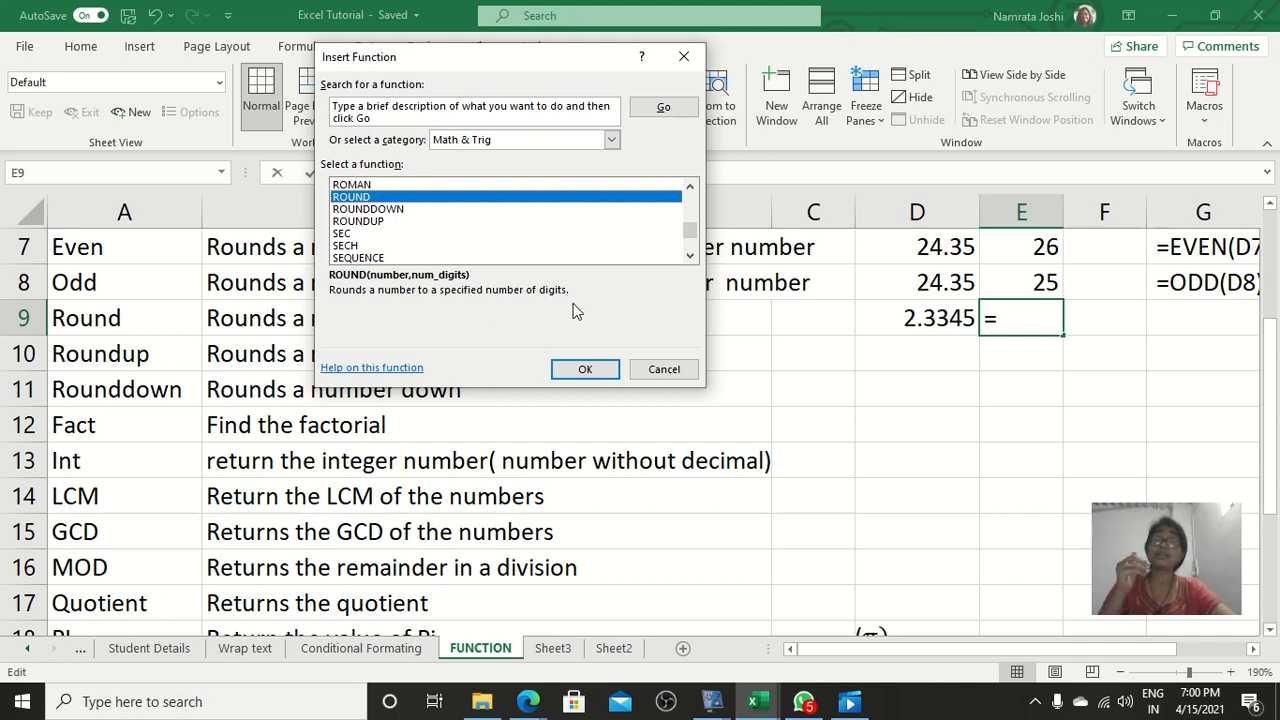
click(590, 375)
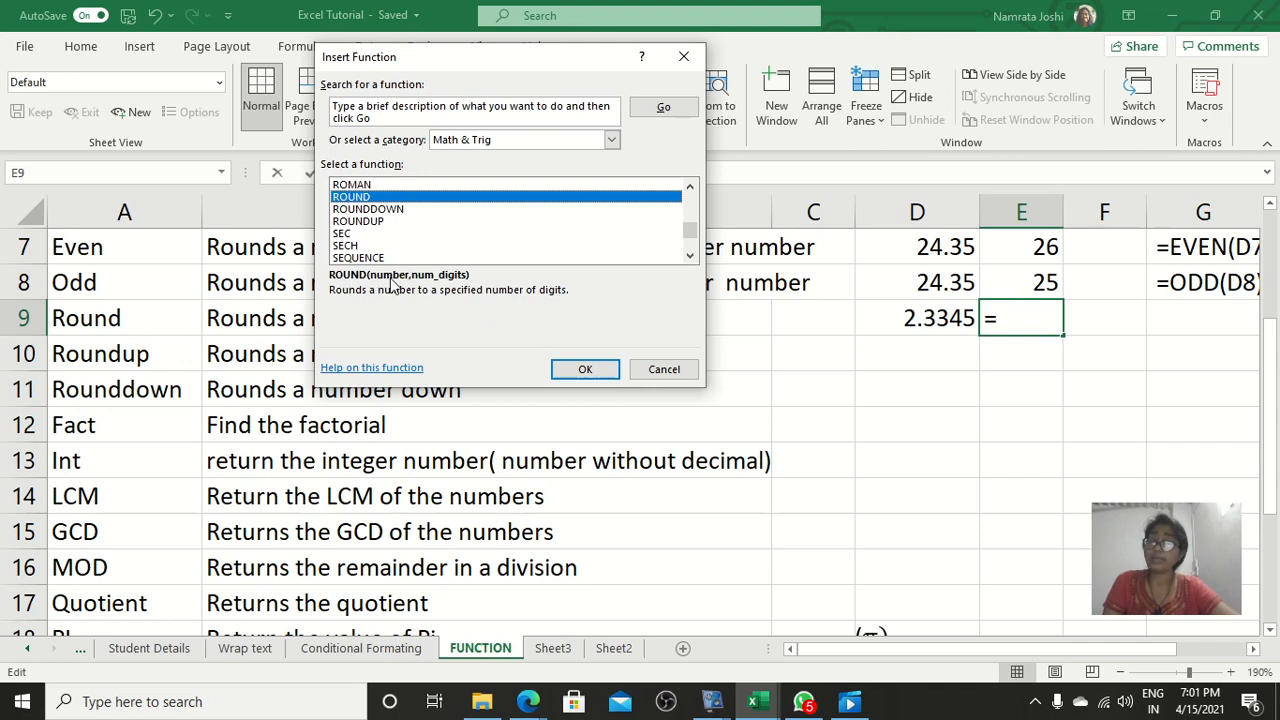
click(597, 379)
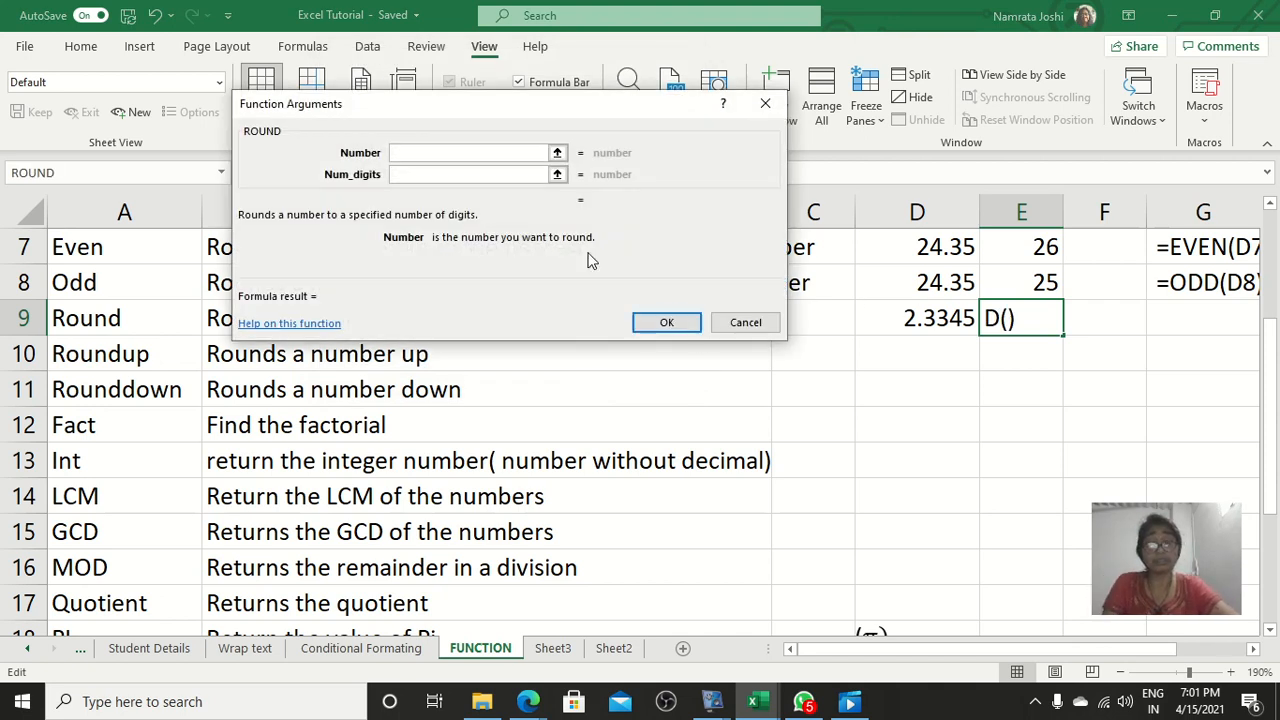
Set ROUND's number argument to D9 and its number of digits to 0, producing =ROUND(D9,0) in E9.
click(924, 318)
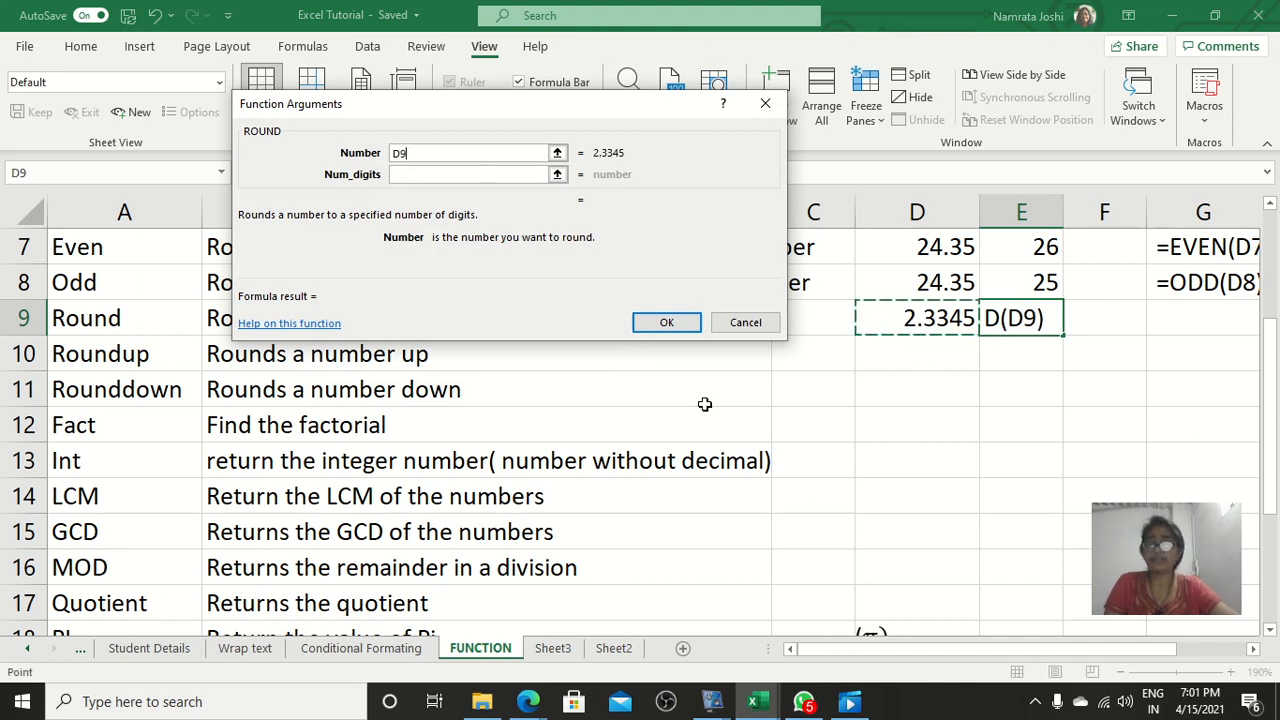
click(459, 174)
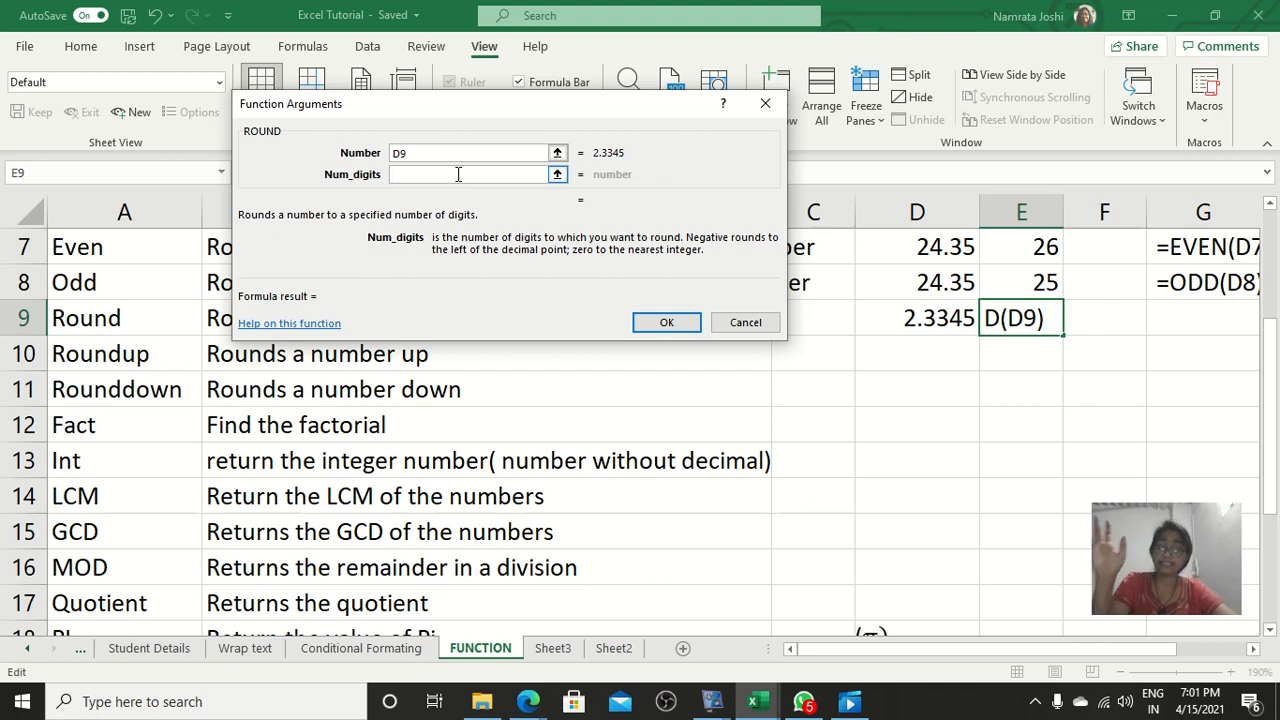
text(0)
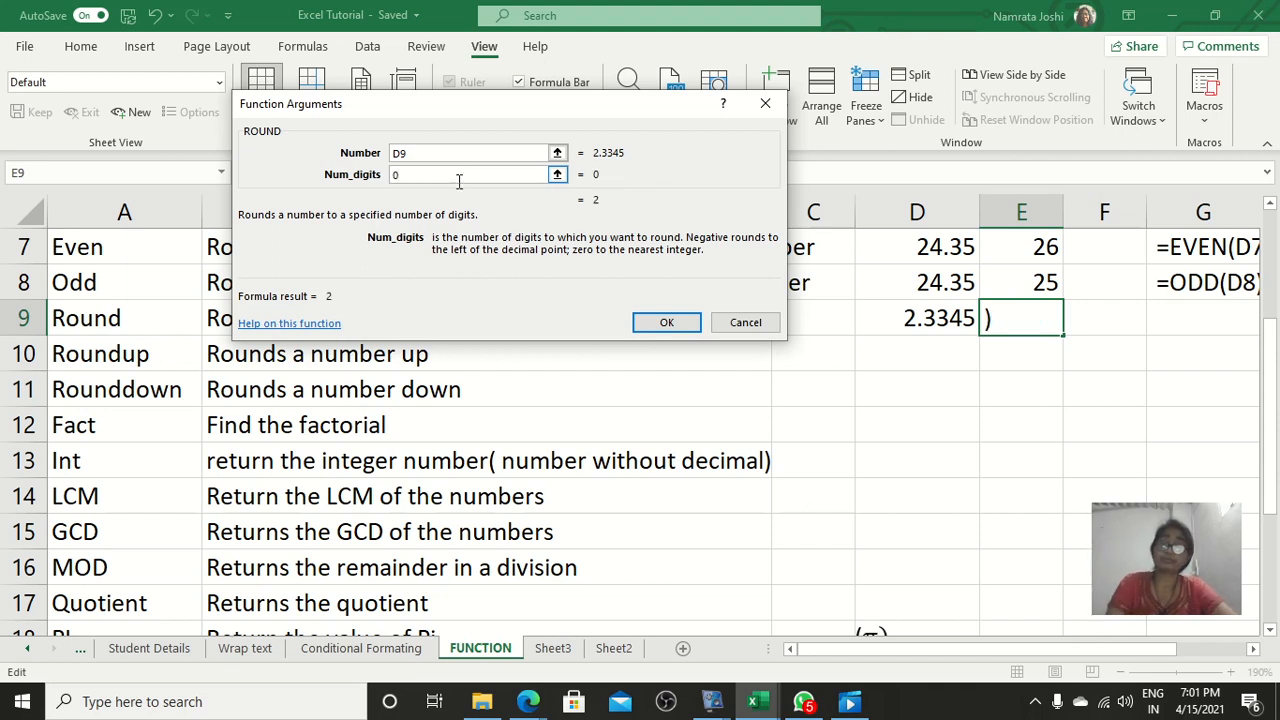
click(667, 323)
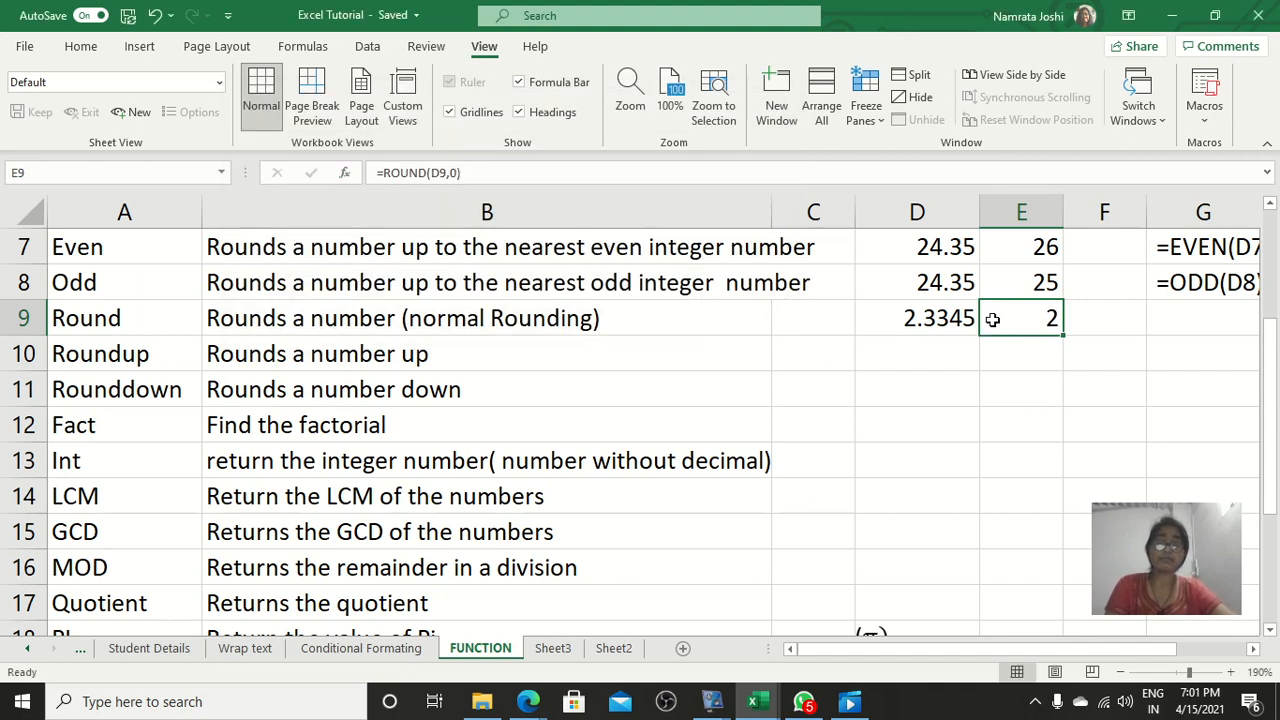
Change the number of digits in E9's ROUND formula to 1.
click(348, 172)
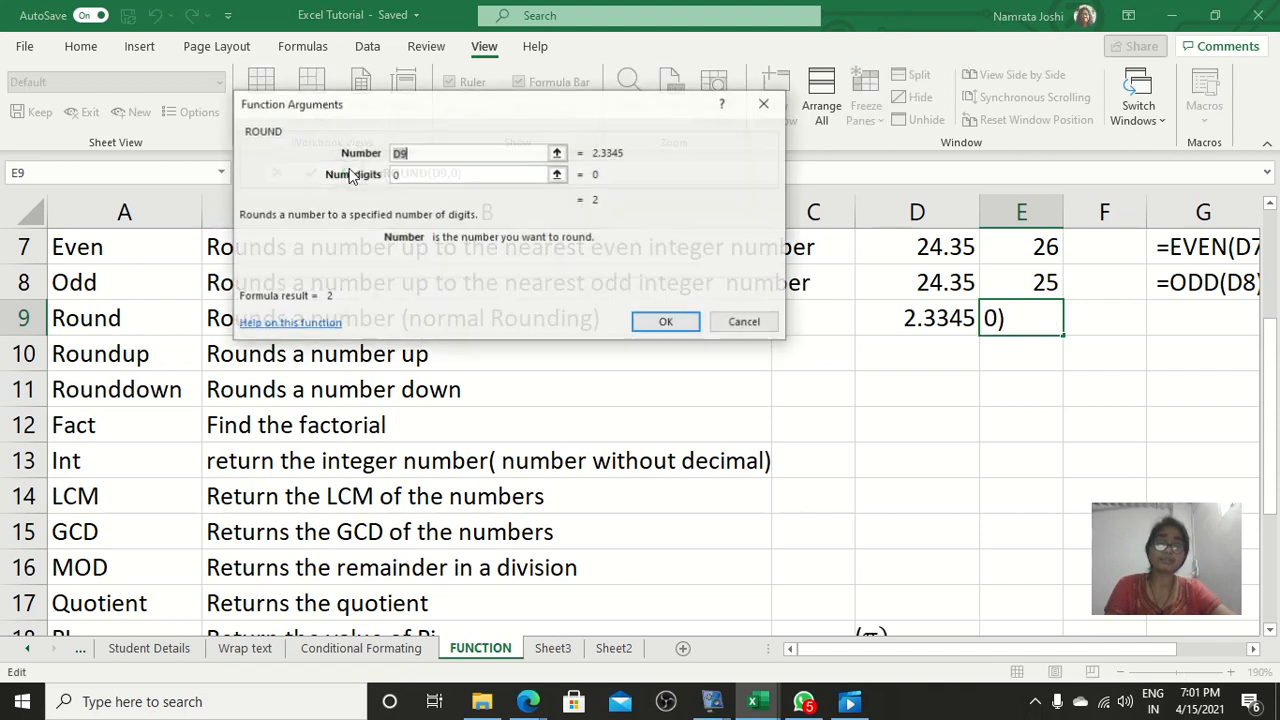
click(405, 174)
key(BackSpace)
text(1)
key(Return)
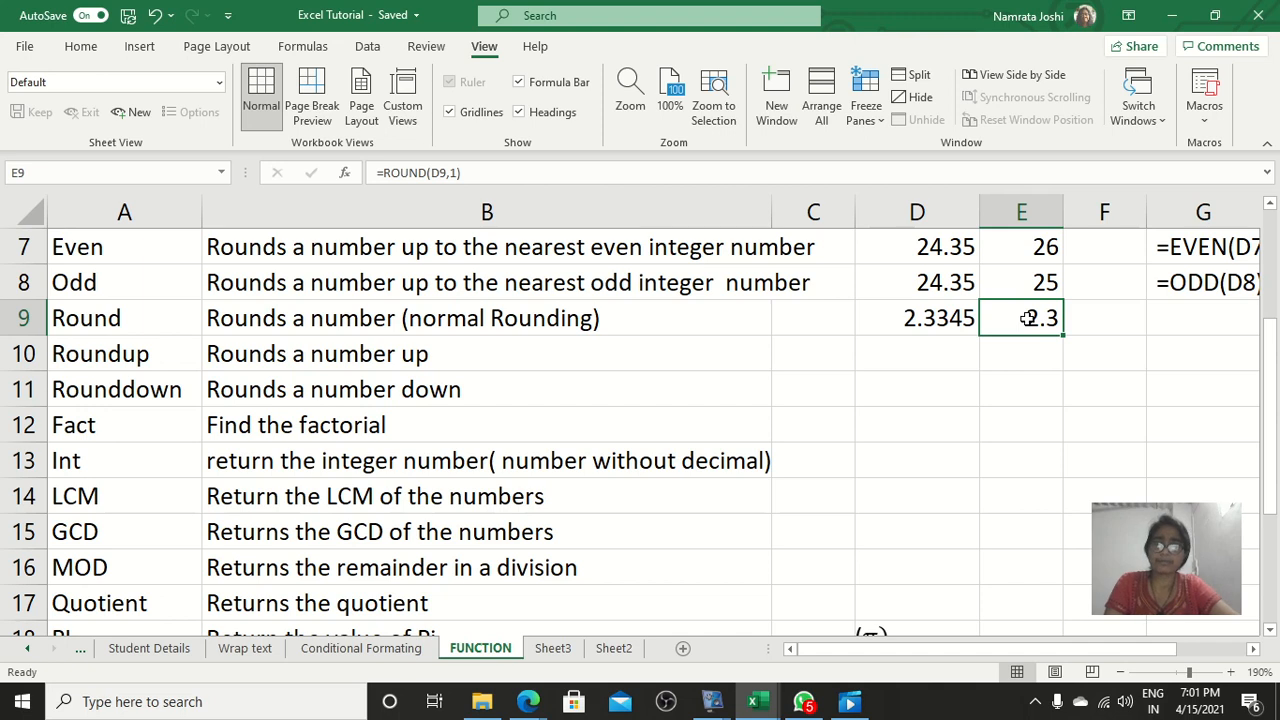
Change the number of digits in E9's ROUND formula to 3.
click(343, 173)
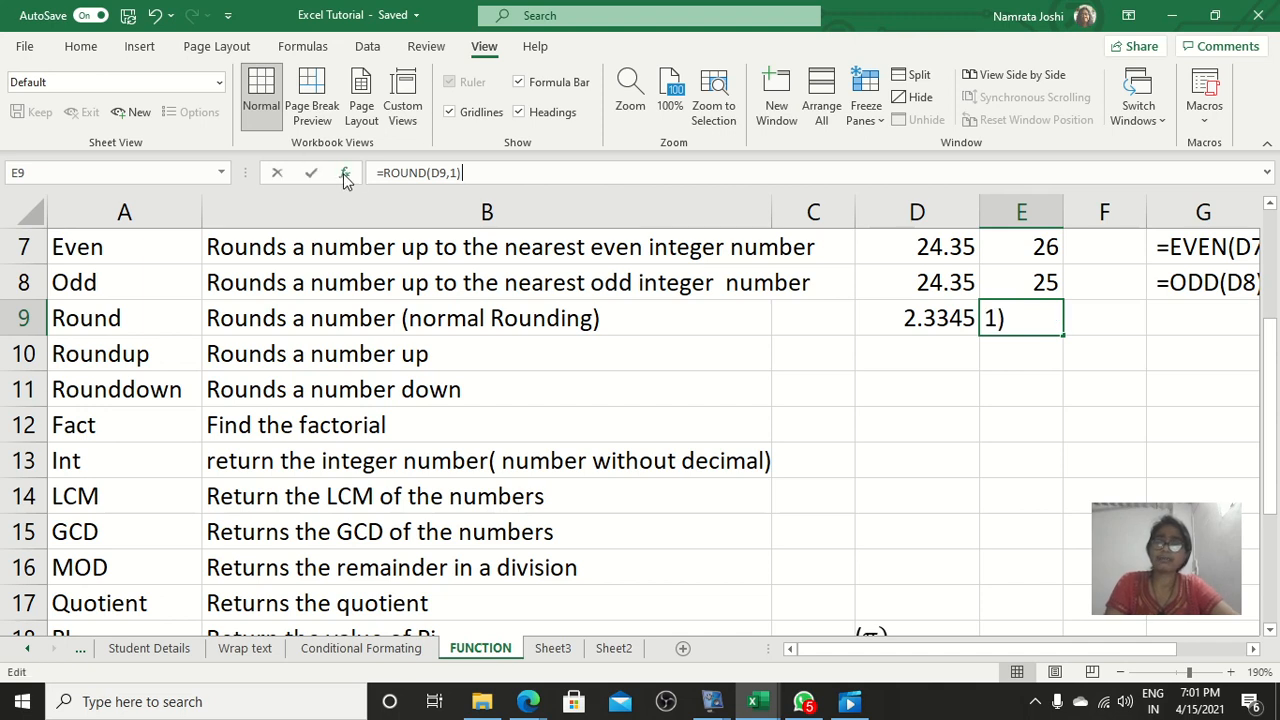
click(425, 175)
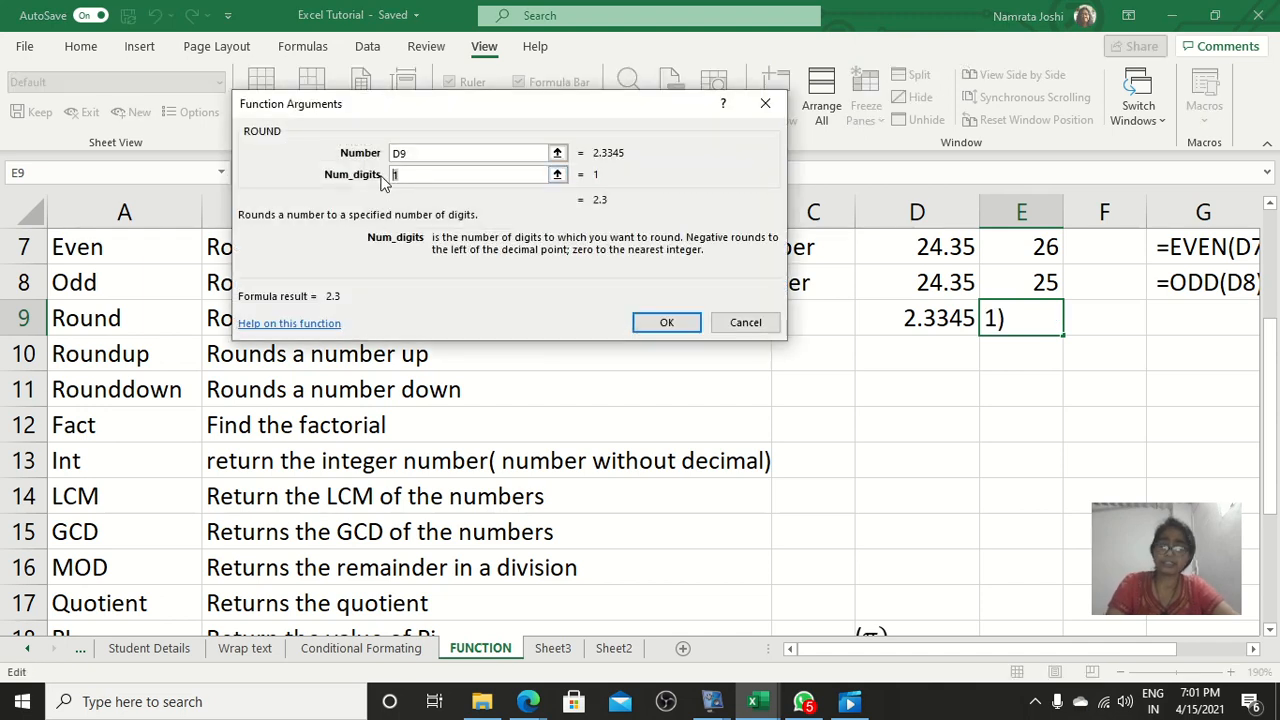
text(3)
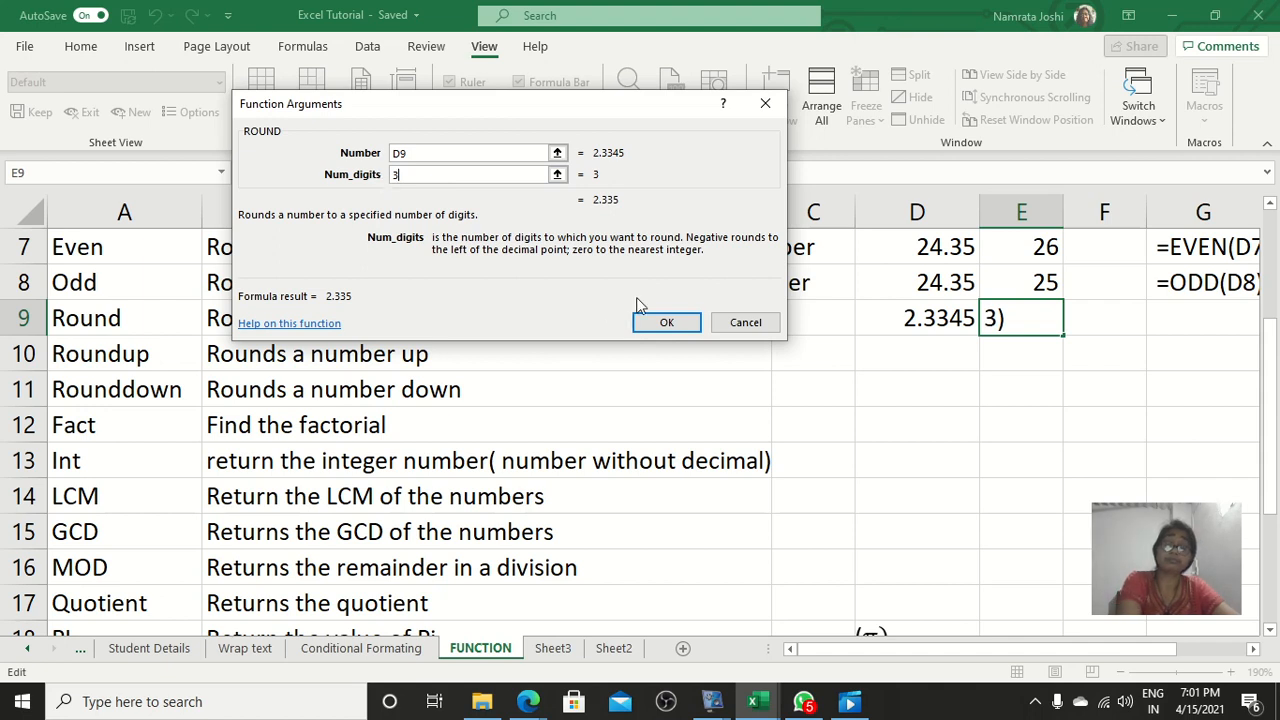
click(667, 322)
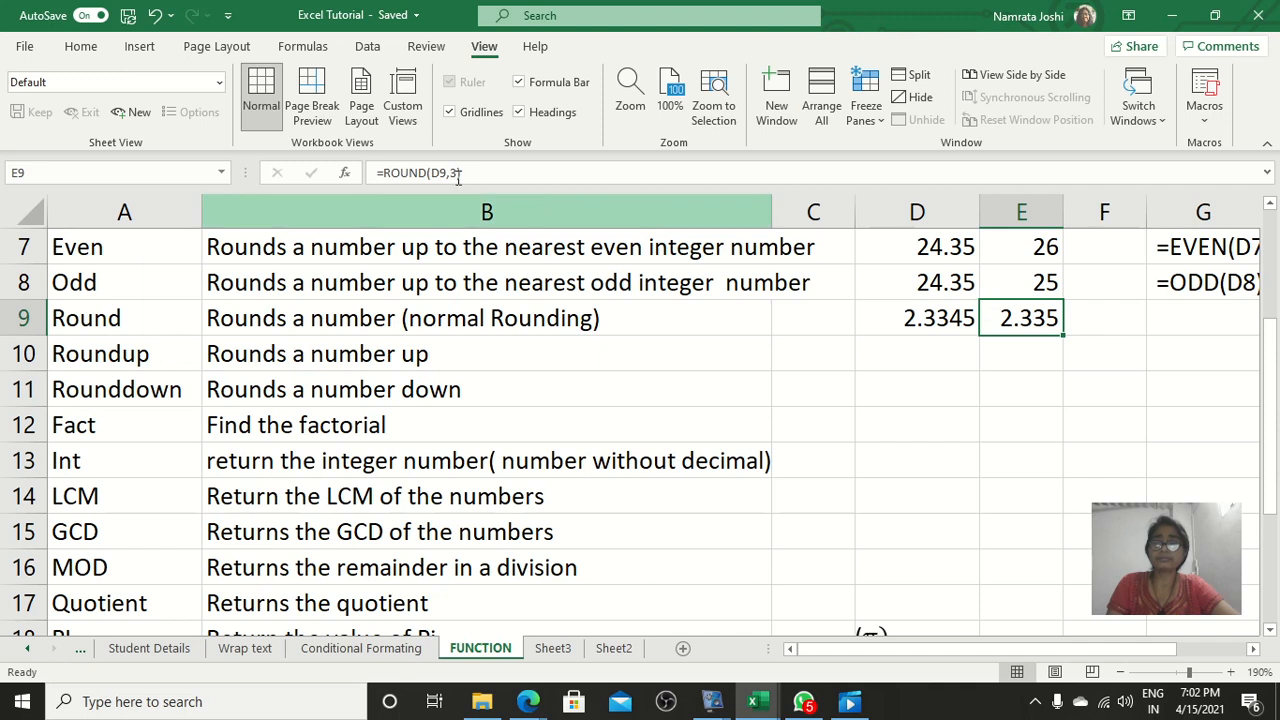
Set the number of digits in E9's ROUND formula to 2.
click(346, 173)
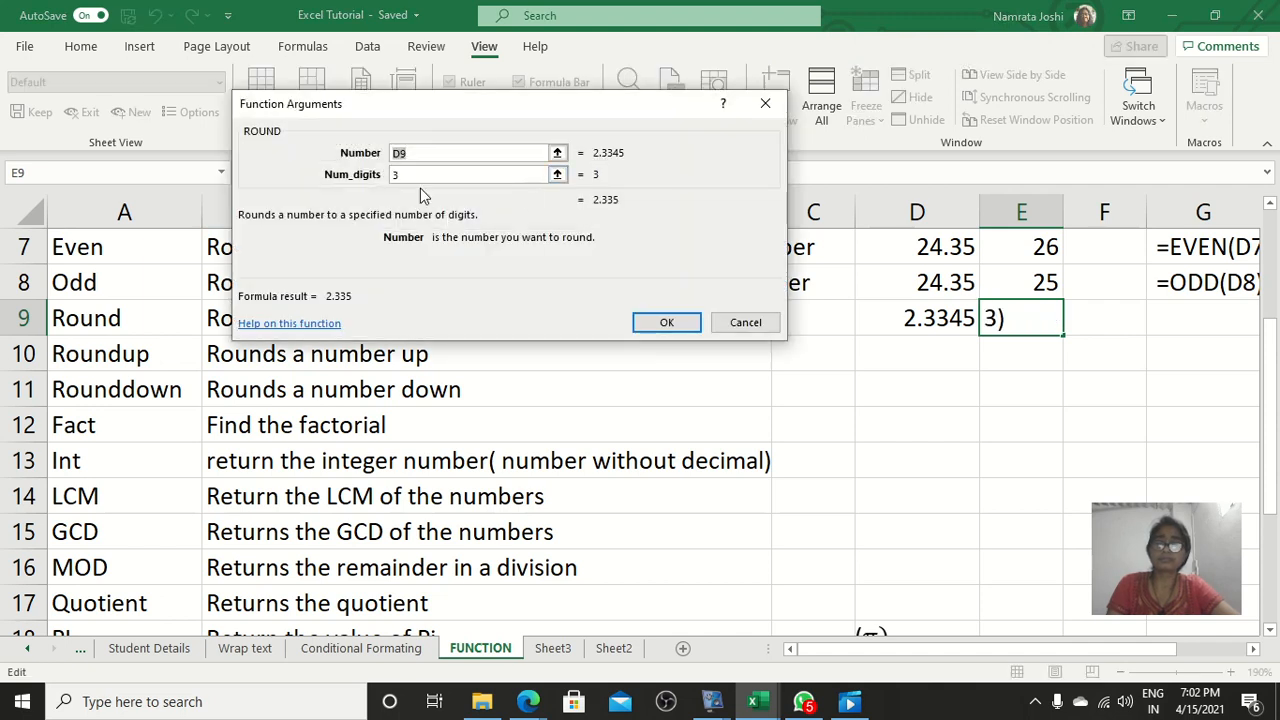
click(419, 177)
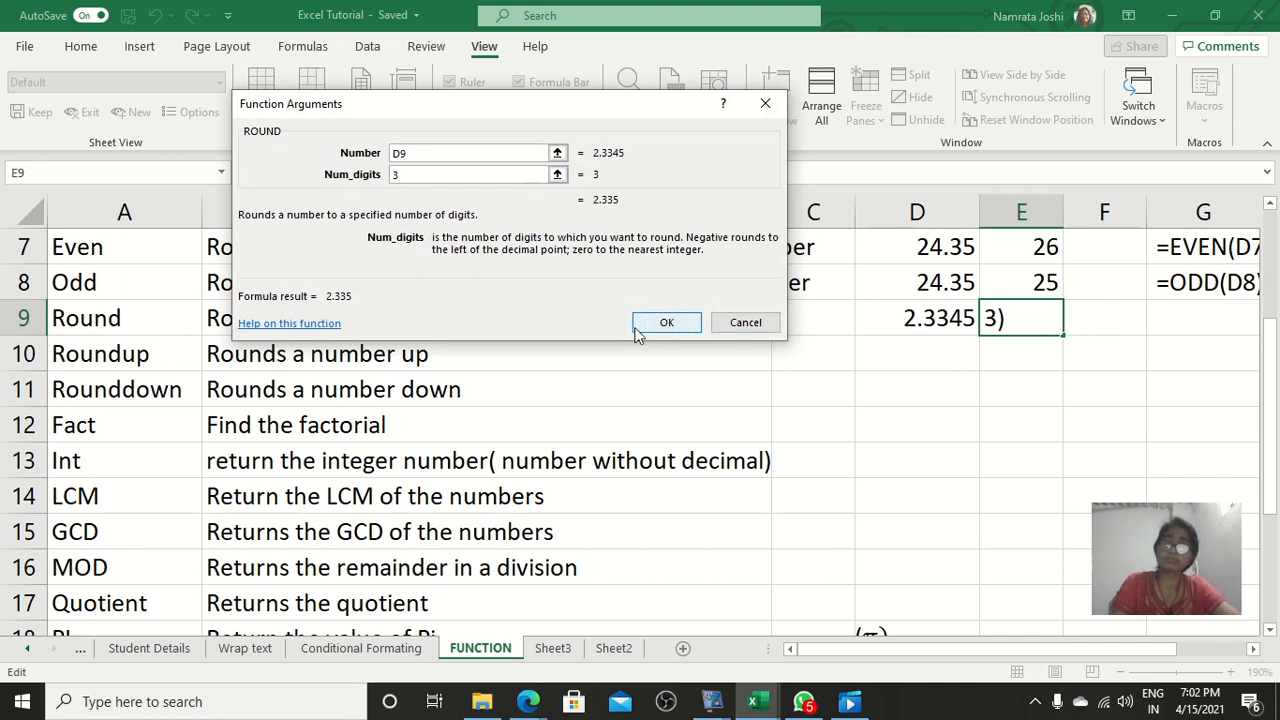
key(BackSpace)
text(2)
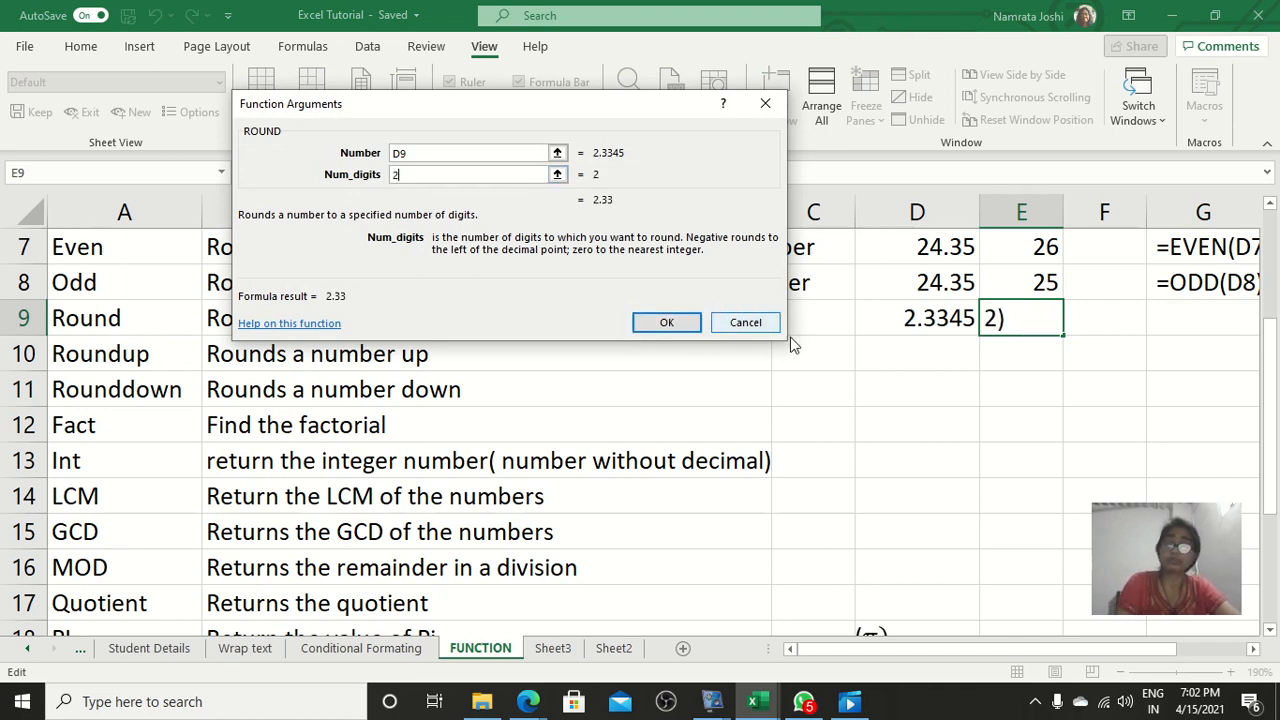
click(670, 325)
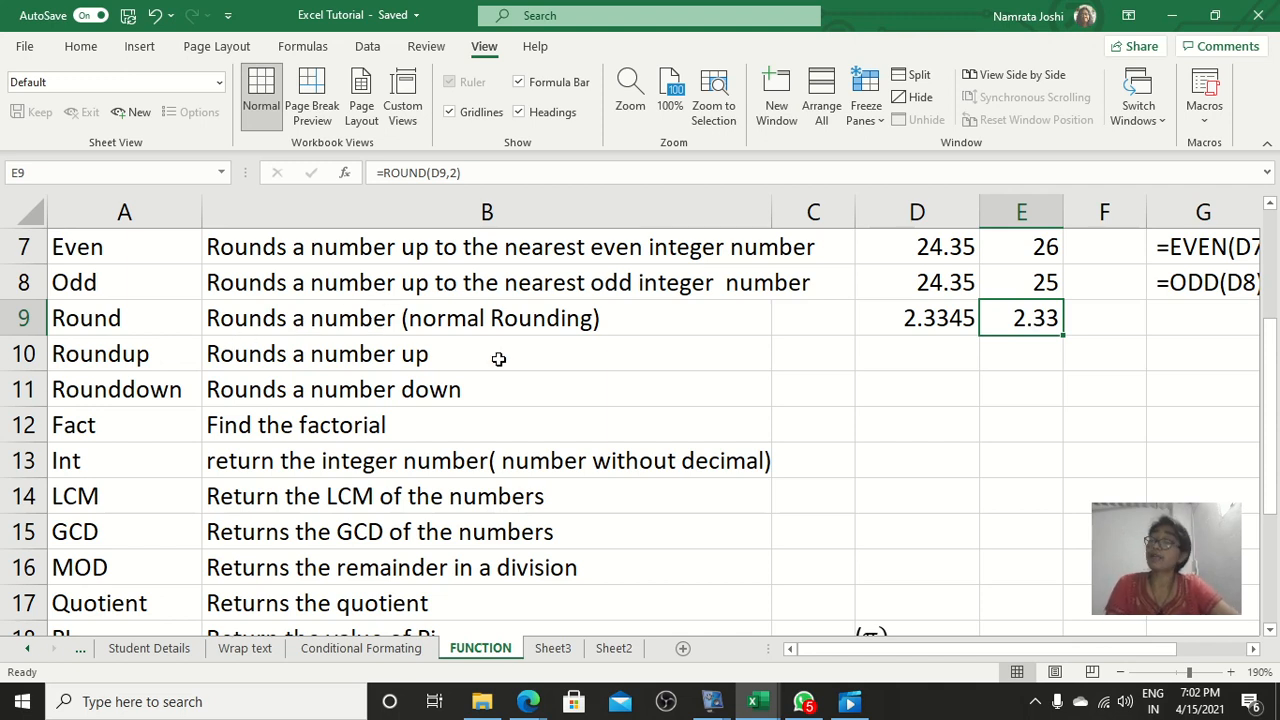
Append "to the specified number of digits" to the Round description in B9 and widen column B.
double_click(340, 318)
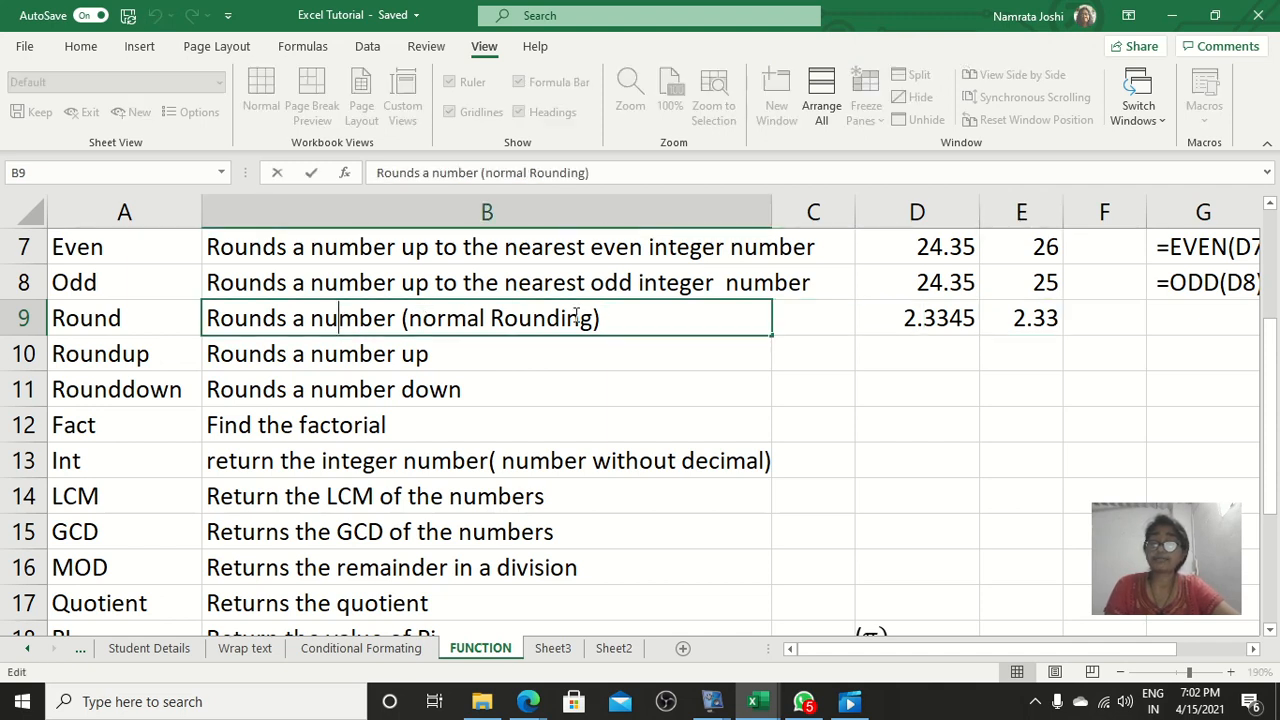
click(603, 318)
text(to the speci)
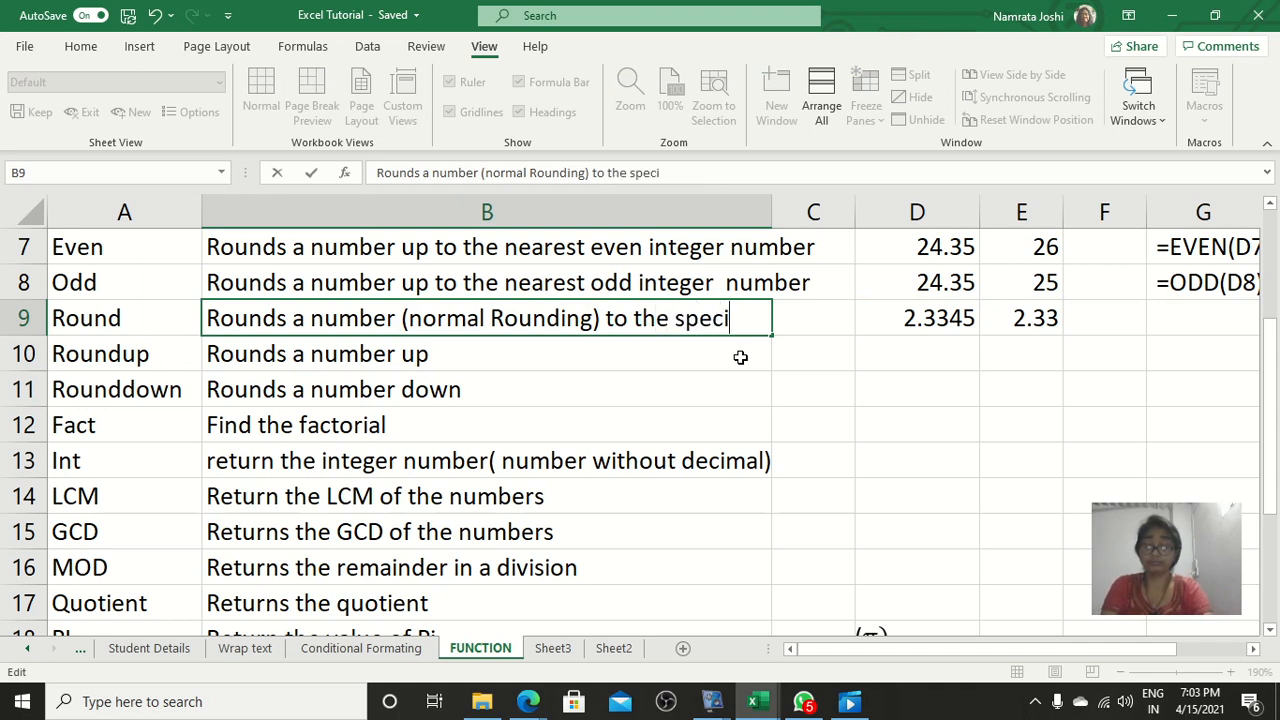
text(fied n)
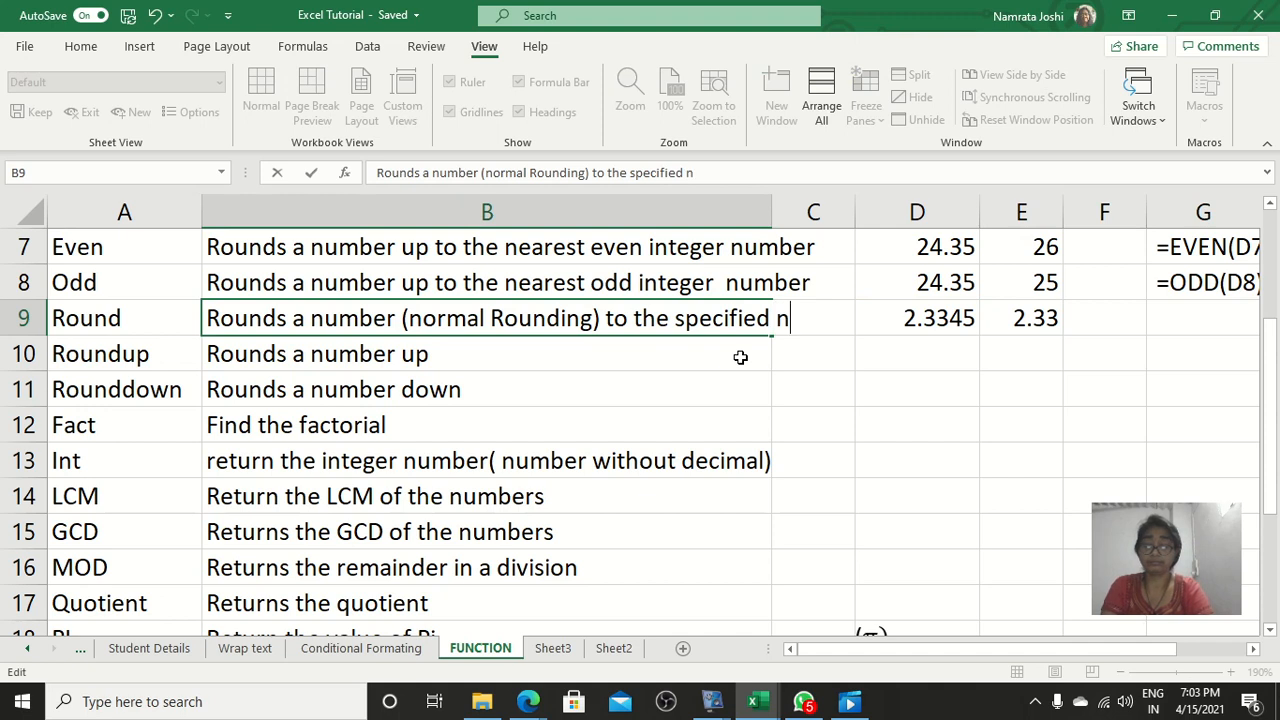
text(umber of )
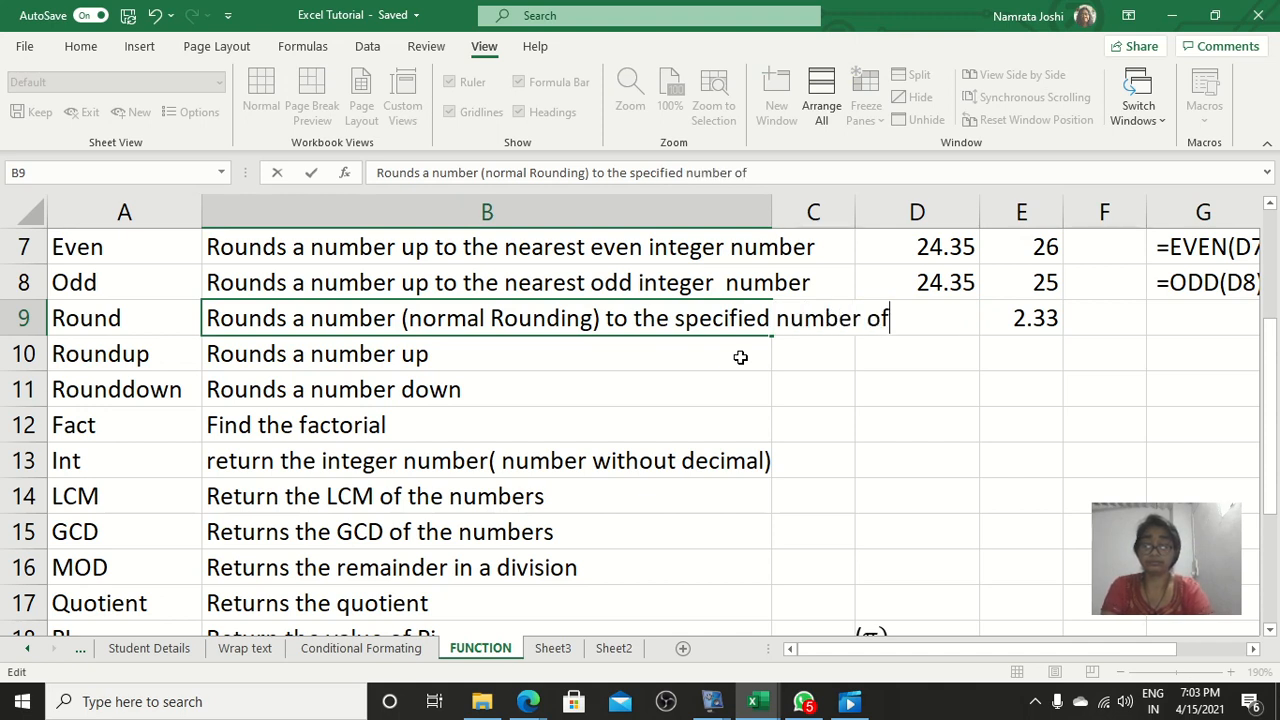
text(digits)
key(ctrl+Return)
key(Return)
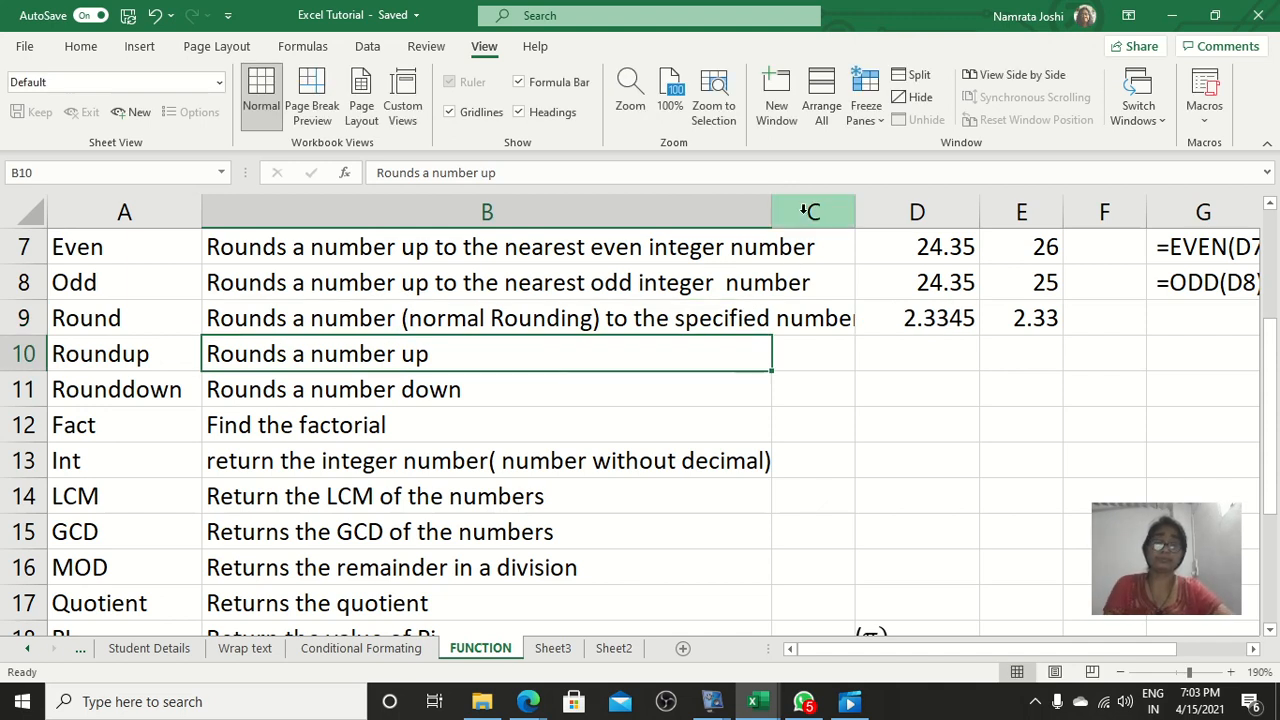
drag(767, 207, 841, 207)
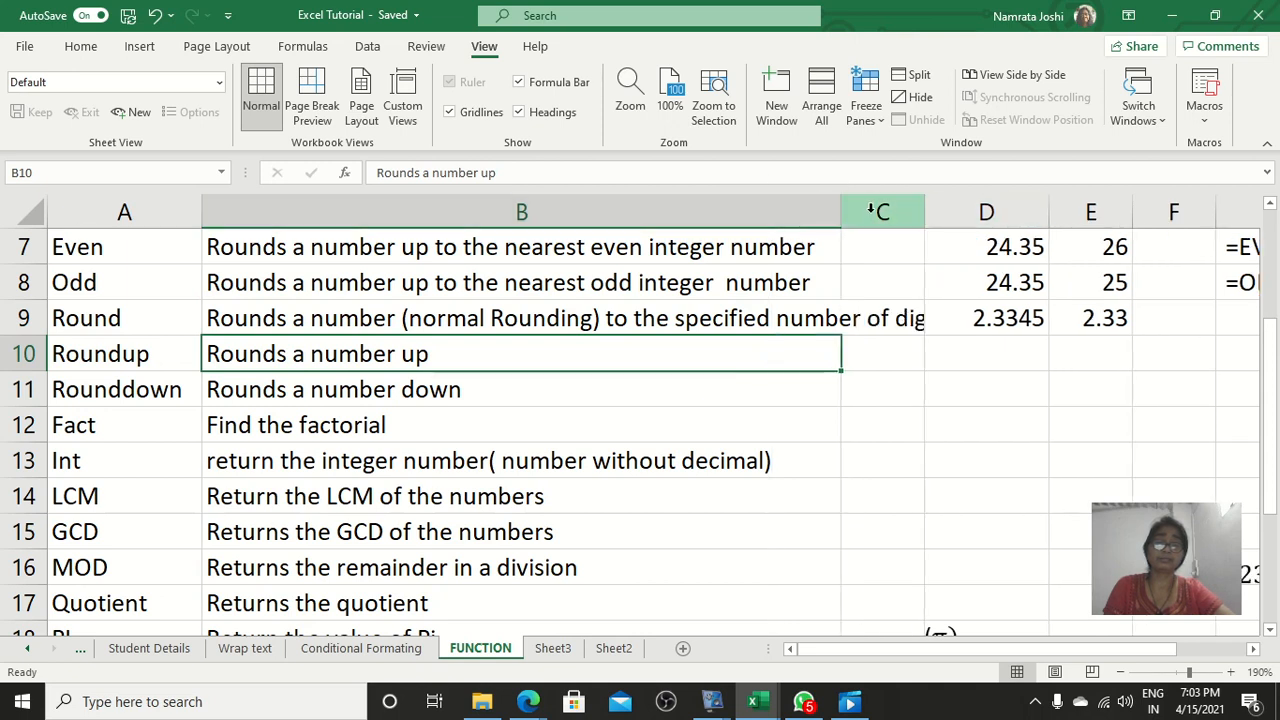
drag(838, 209, 910, 200)
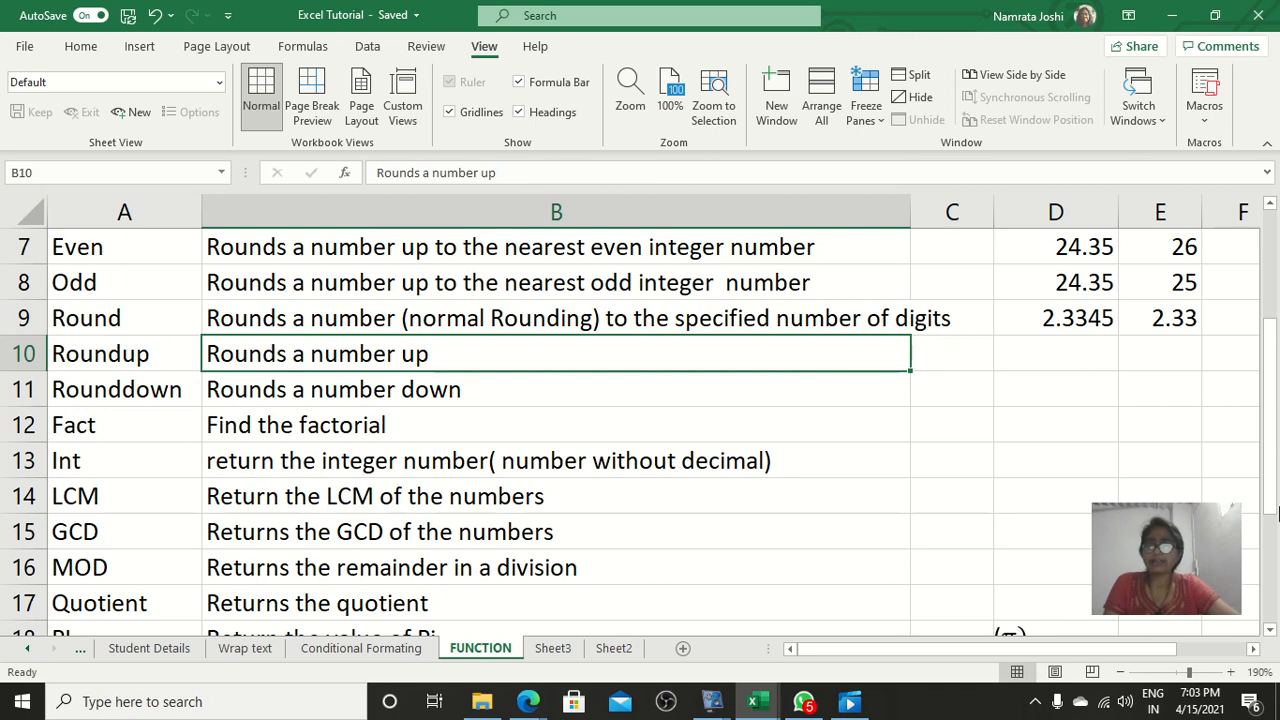
Enter the sample number 2.3345 in cell D10 of the Roundup row.
click(1040, 361)
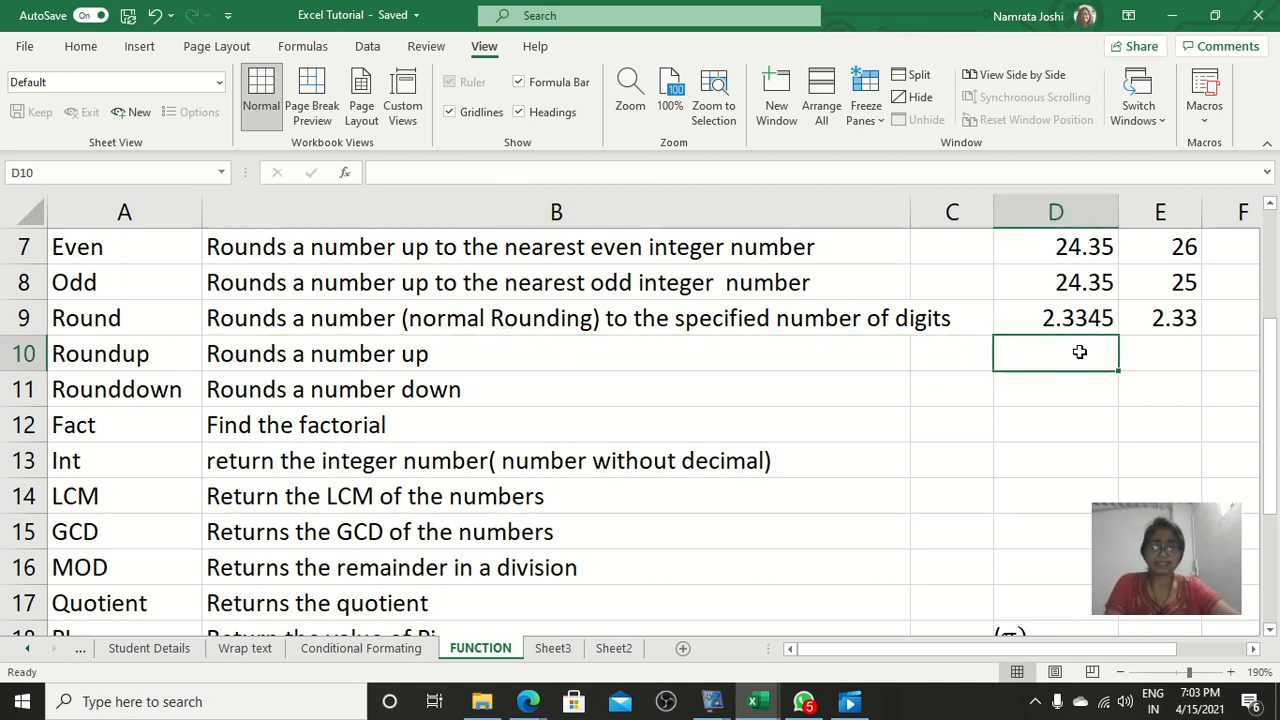
text(2.3345)
key(Return)
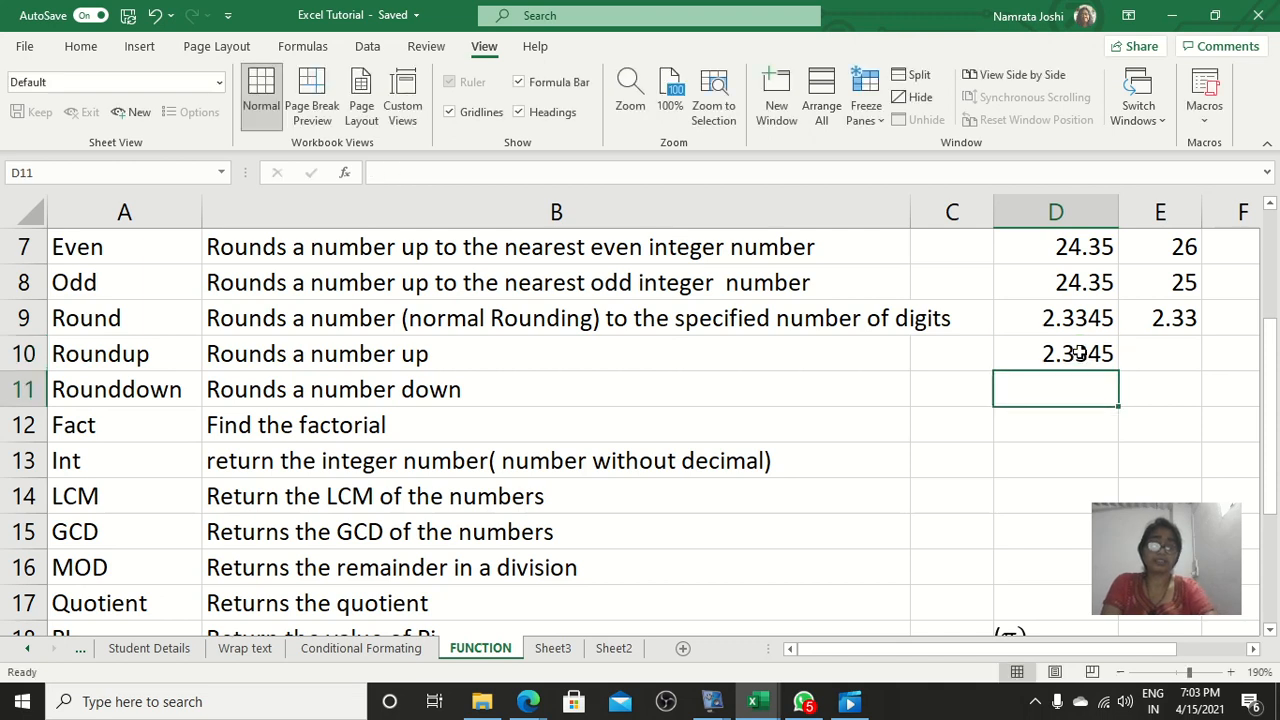
Insert the ROUNDUP function in cell E10 with D10 as the number and 2 as the number of digits.
click(1078, 353)
key(Right)
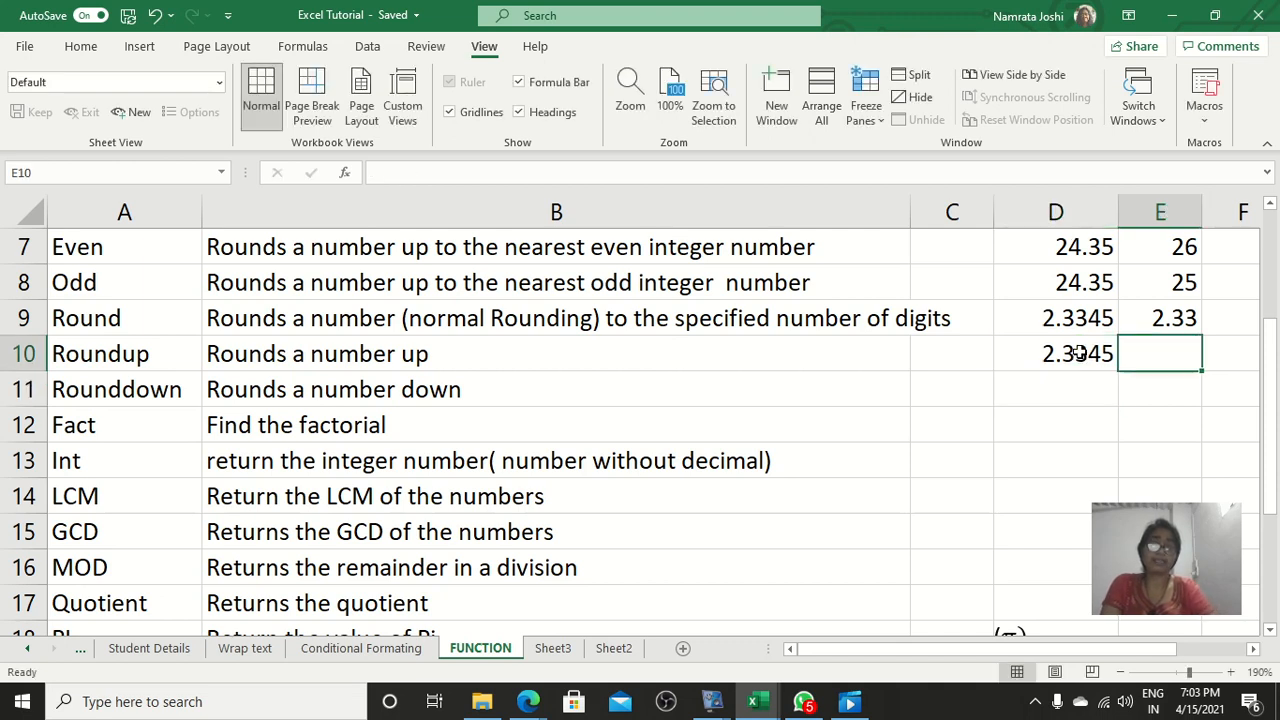
click(345, 174)
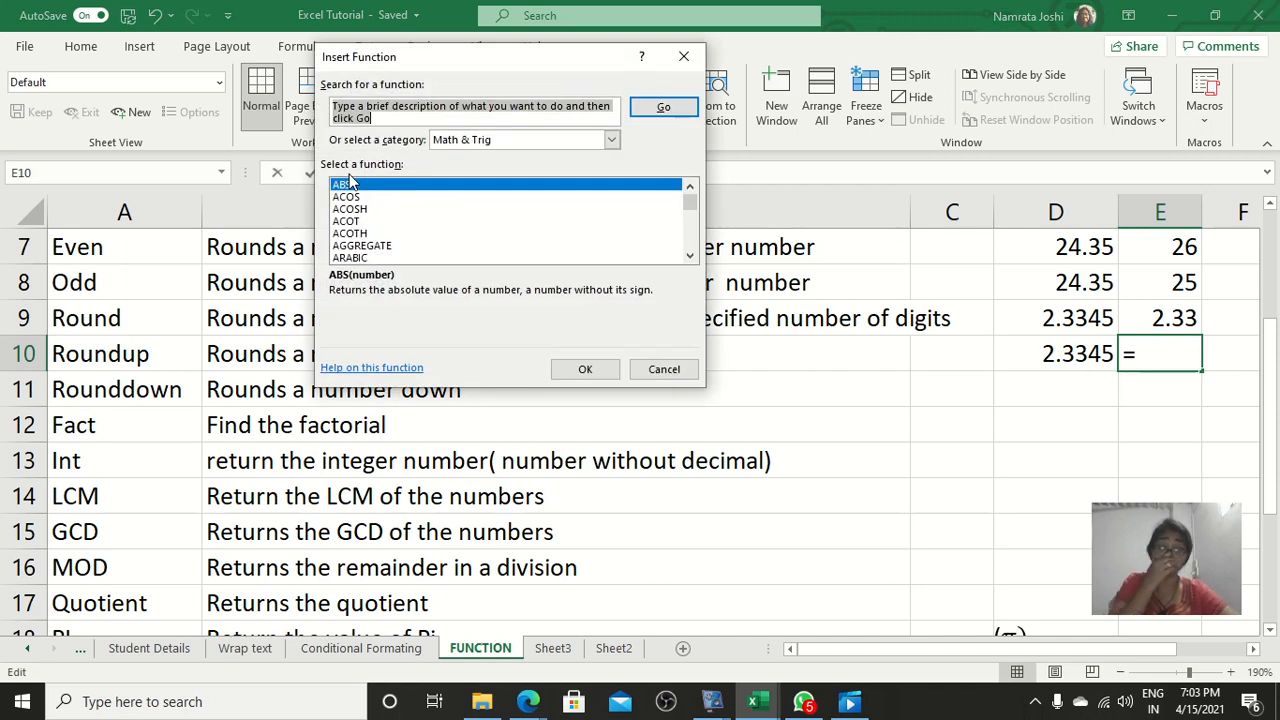
scroll(352, 200, down, 20)
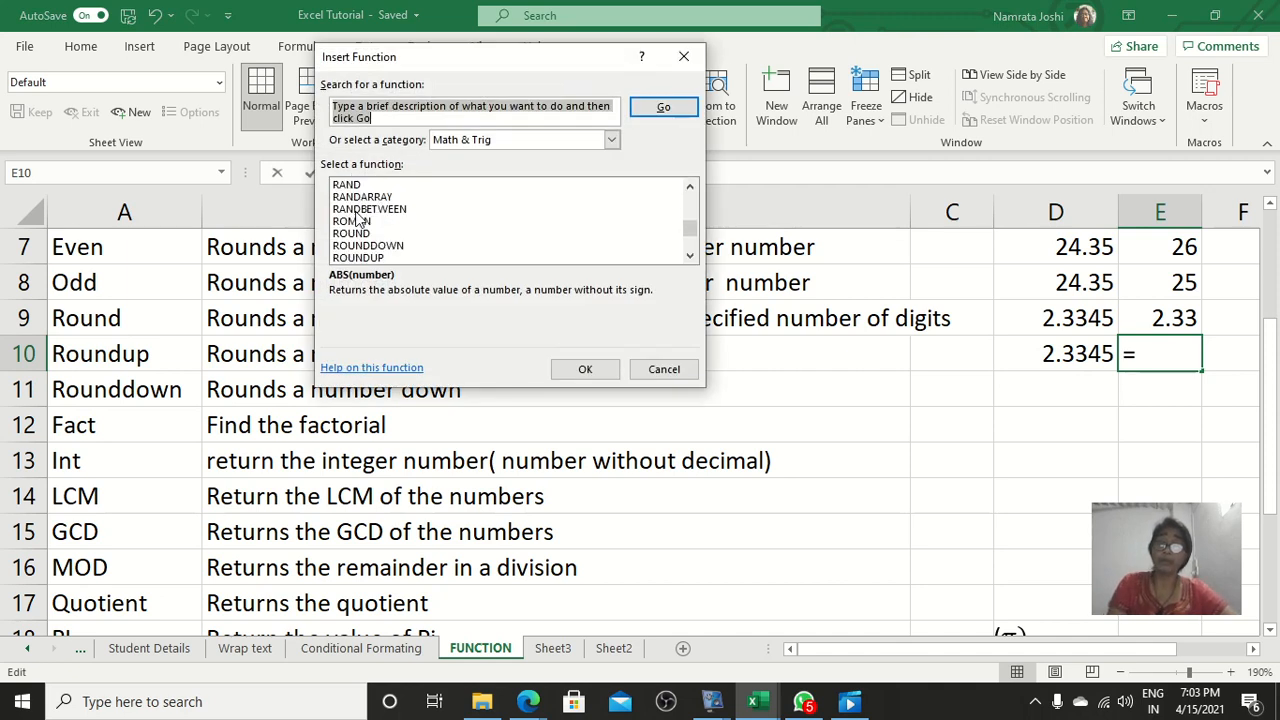
scroll(356, 214, up, 4)
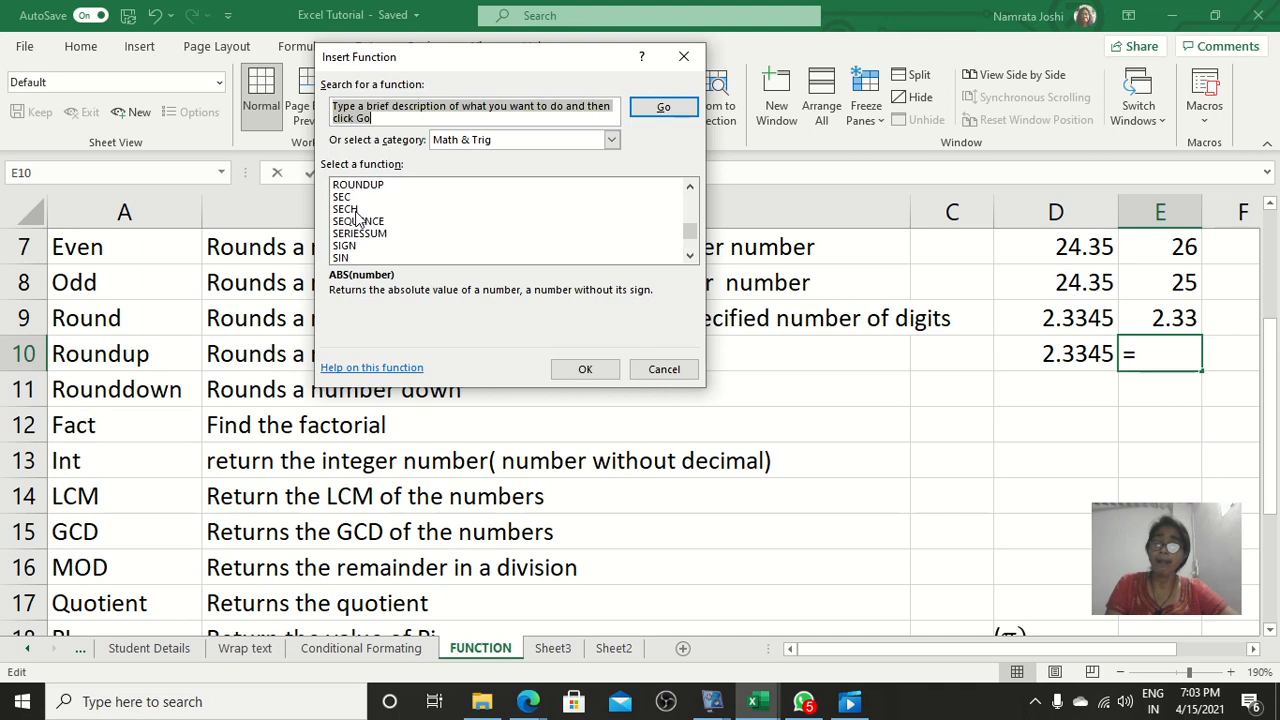
click(360, 185)
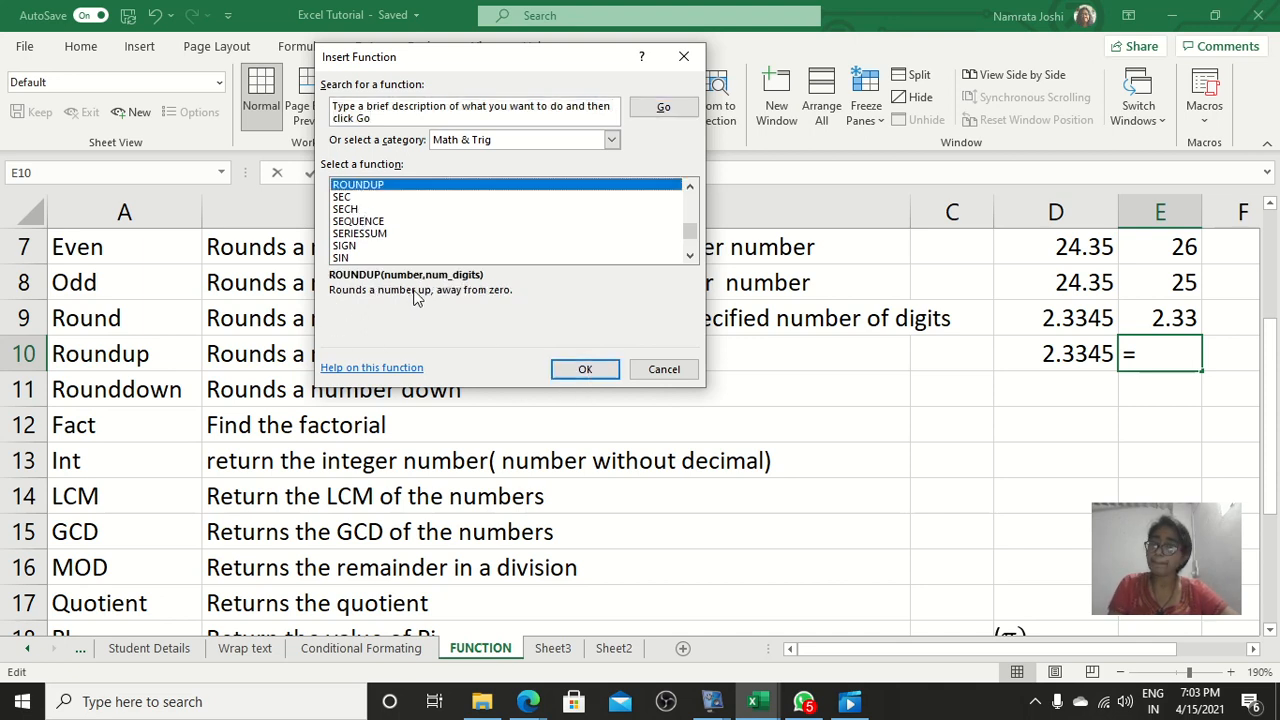
click(586, 369)
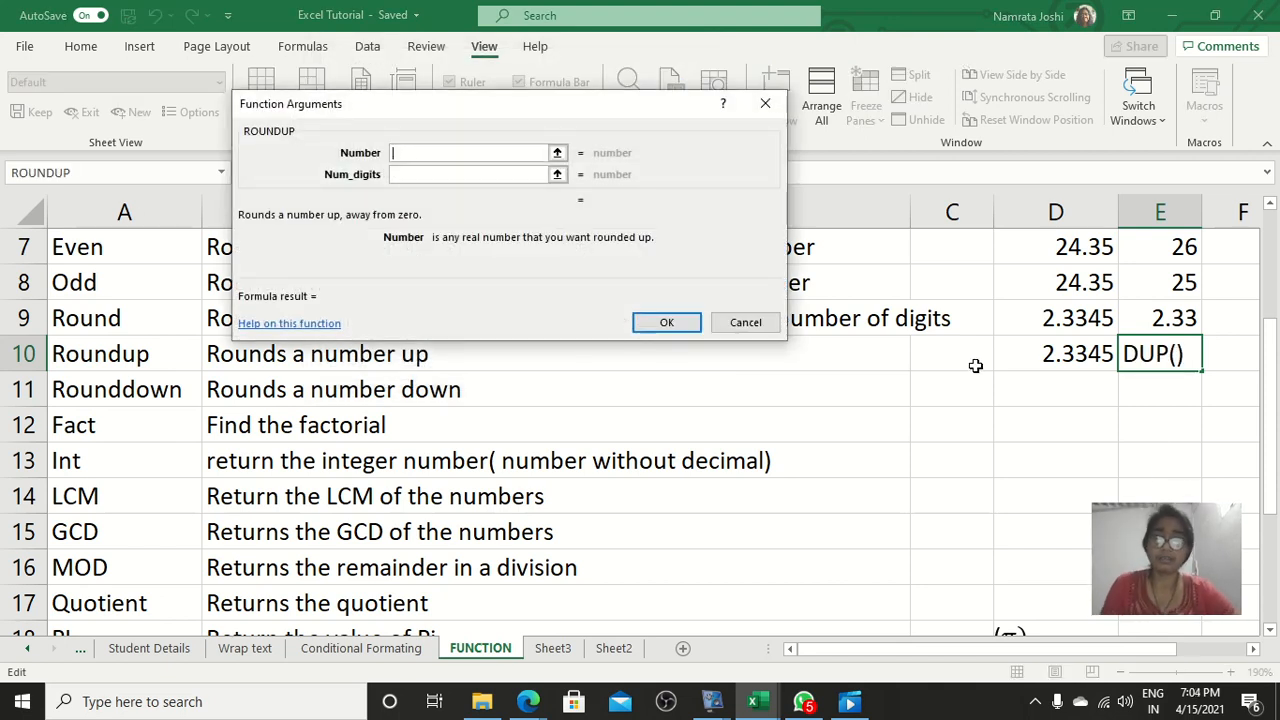
click(1055, 354)
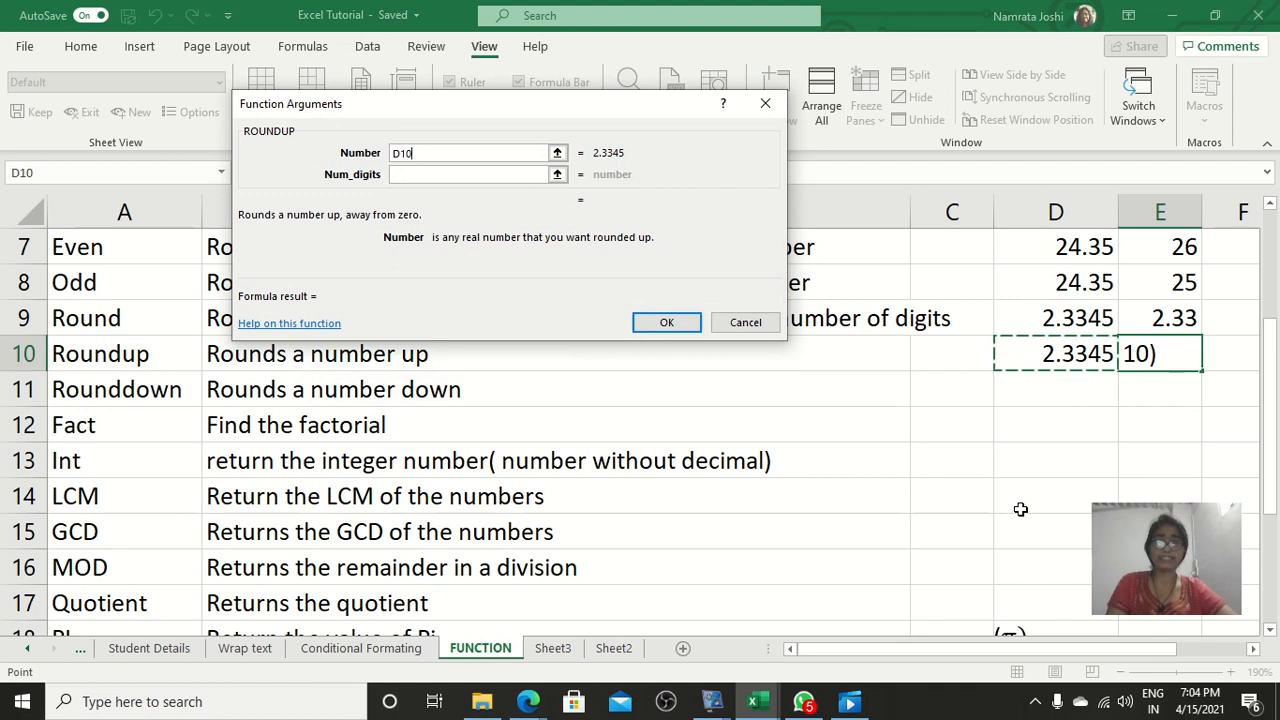
click(394, 175)
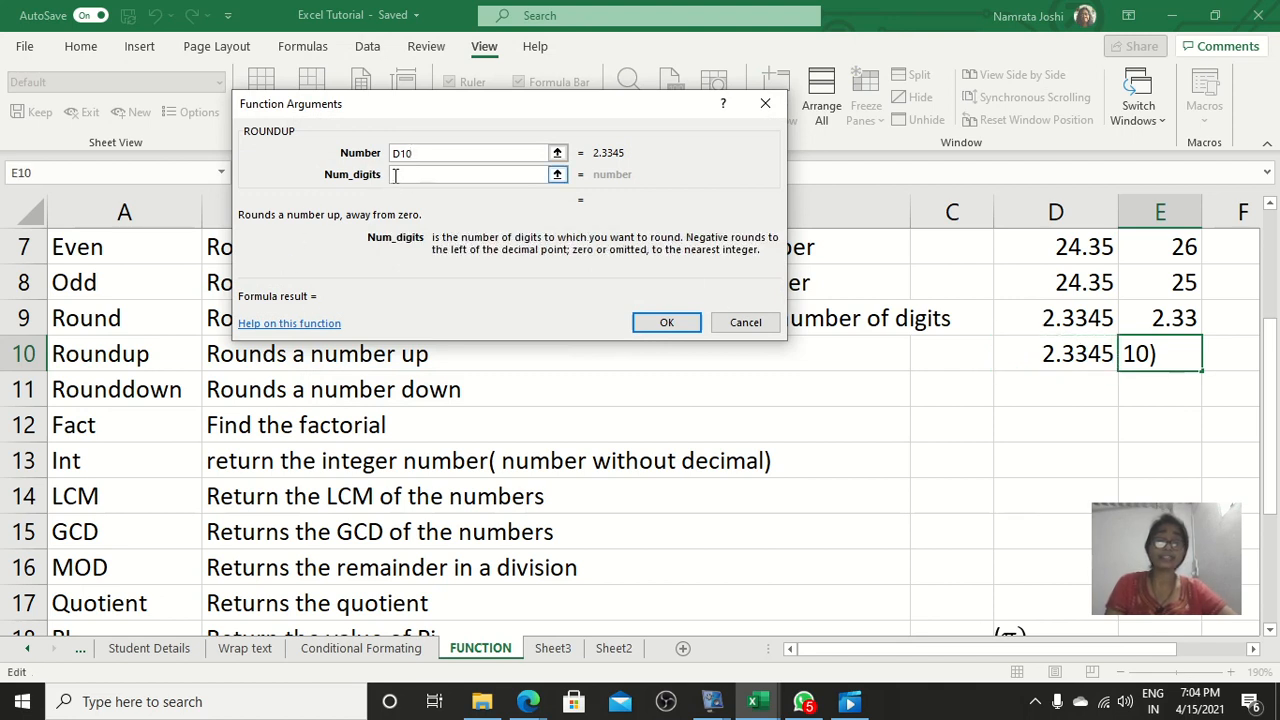
text(2)
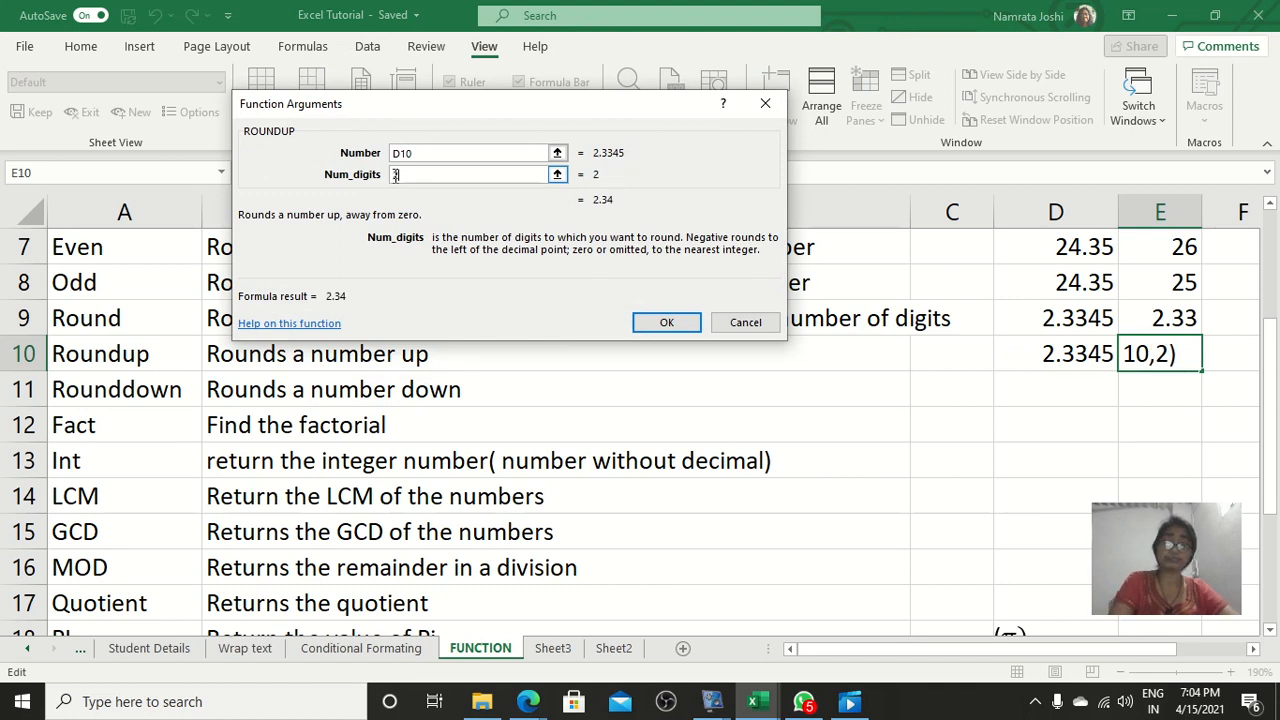
click(666, 321)
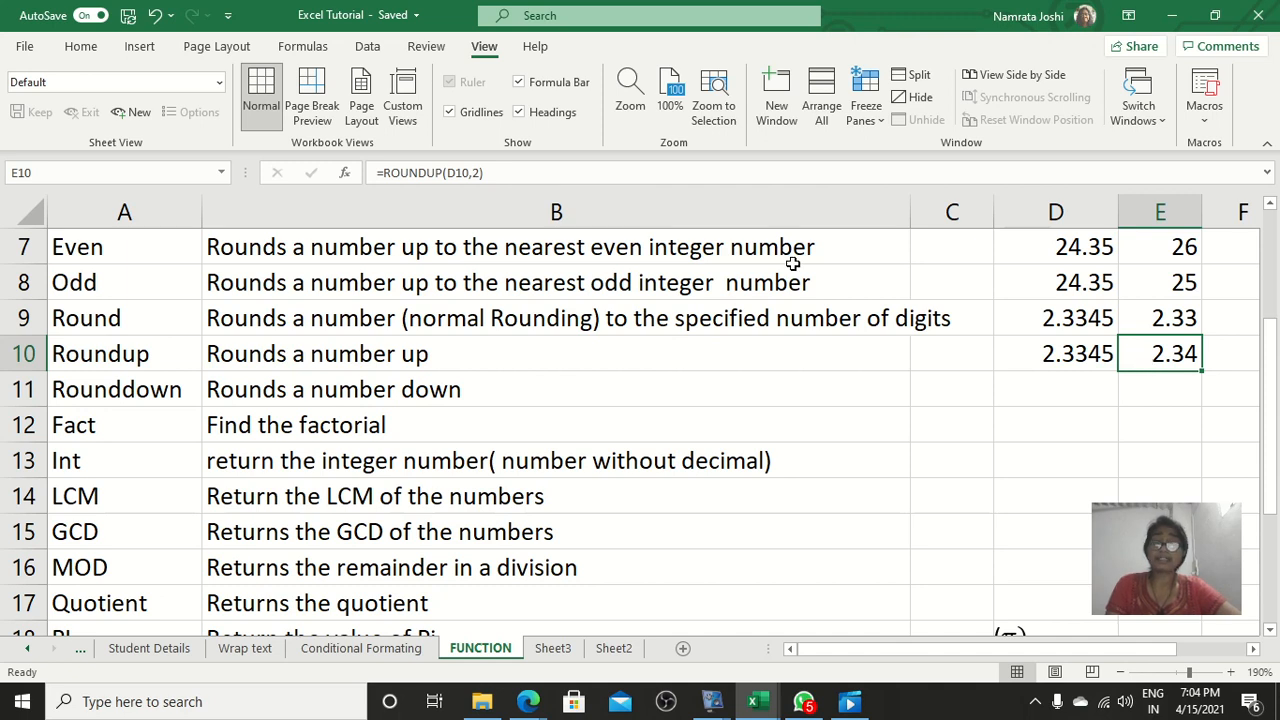
Change the number of digits in E10's ROUNDUP formula to 0.
click(344, 173)
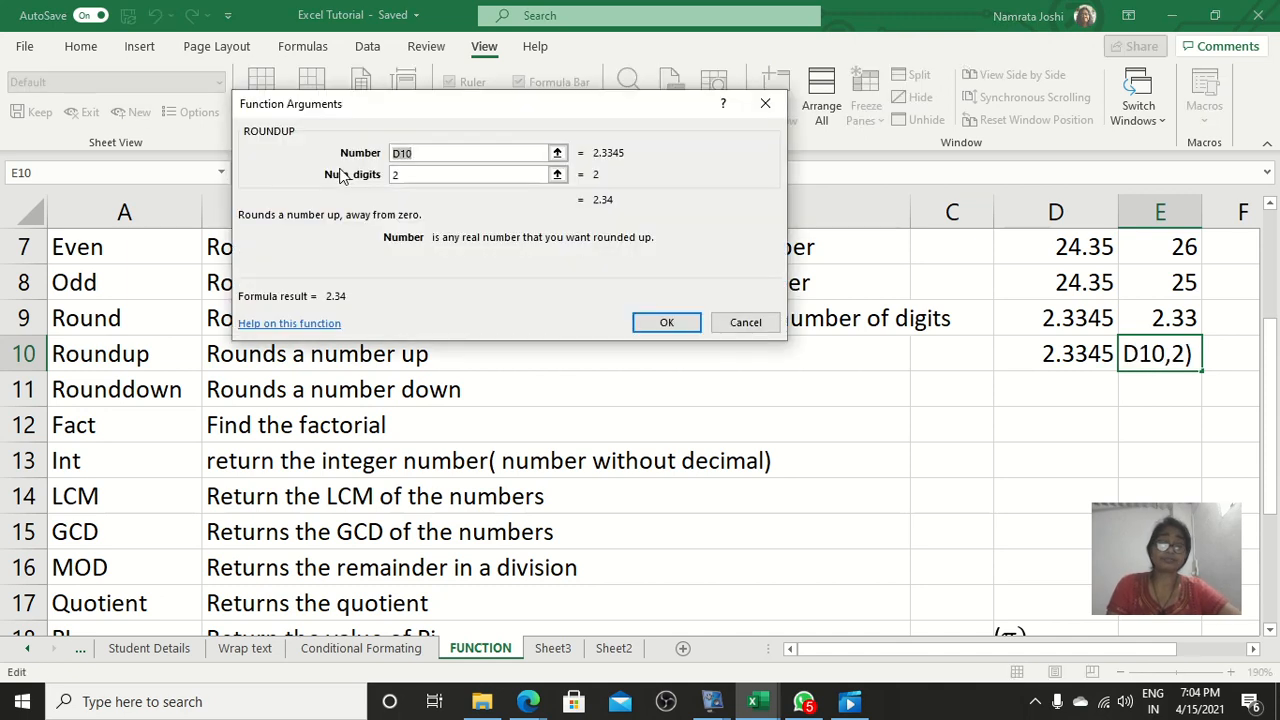
click(405, 176)
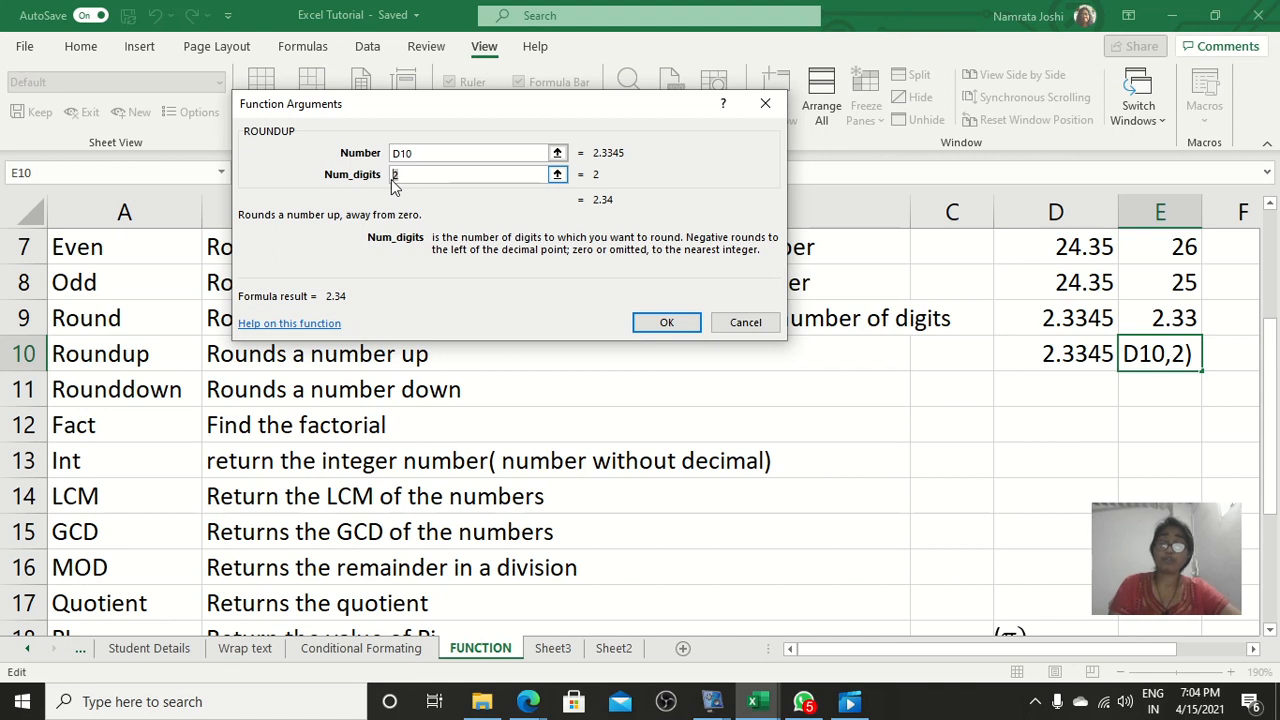
text(2)
key(BackSpace)
text(0)
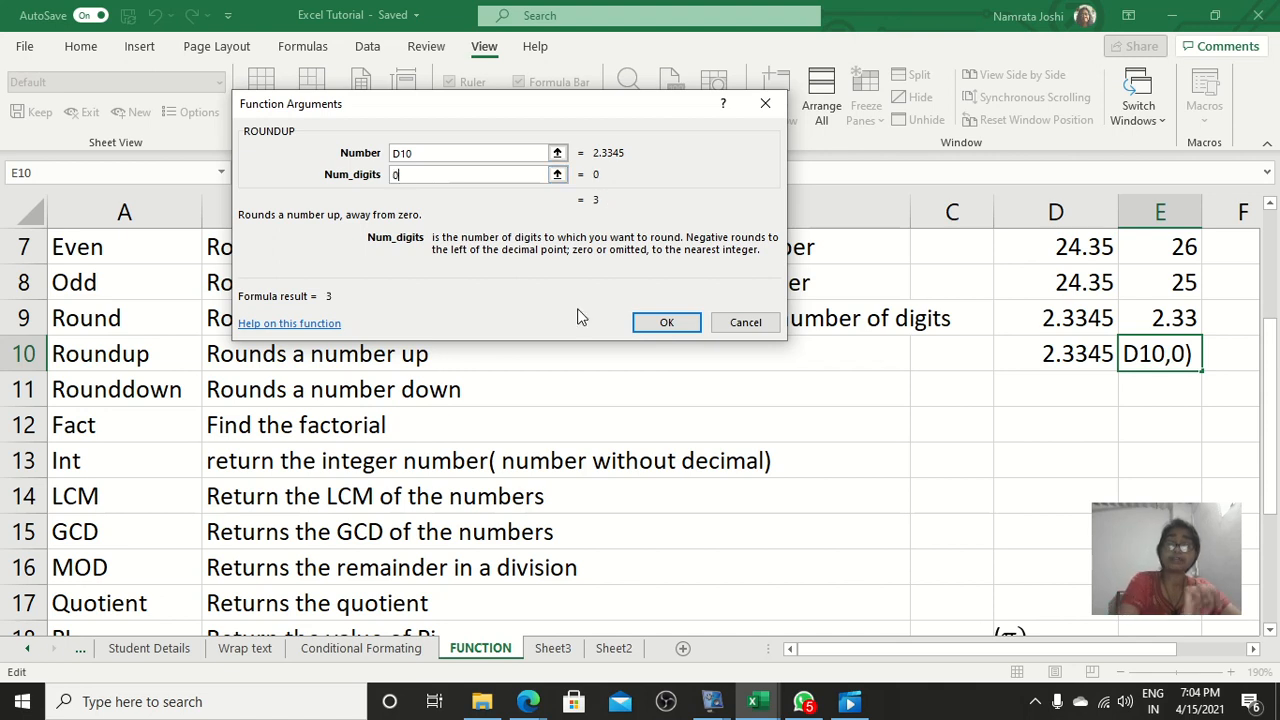
click(666, 322)
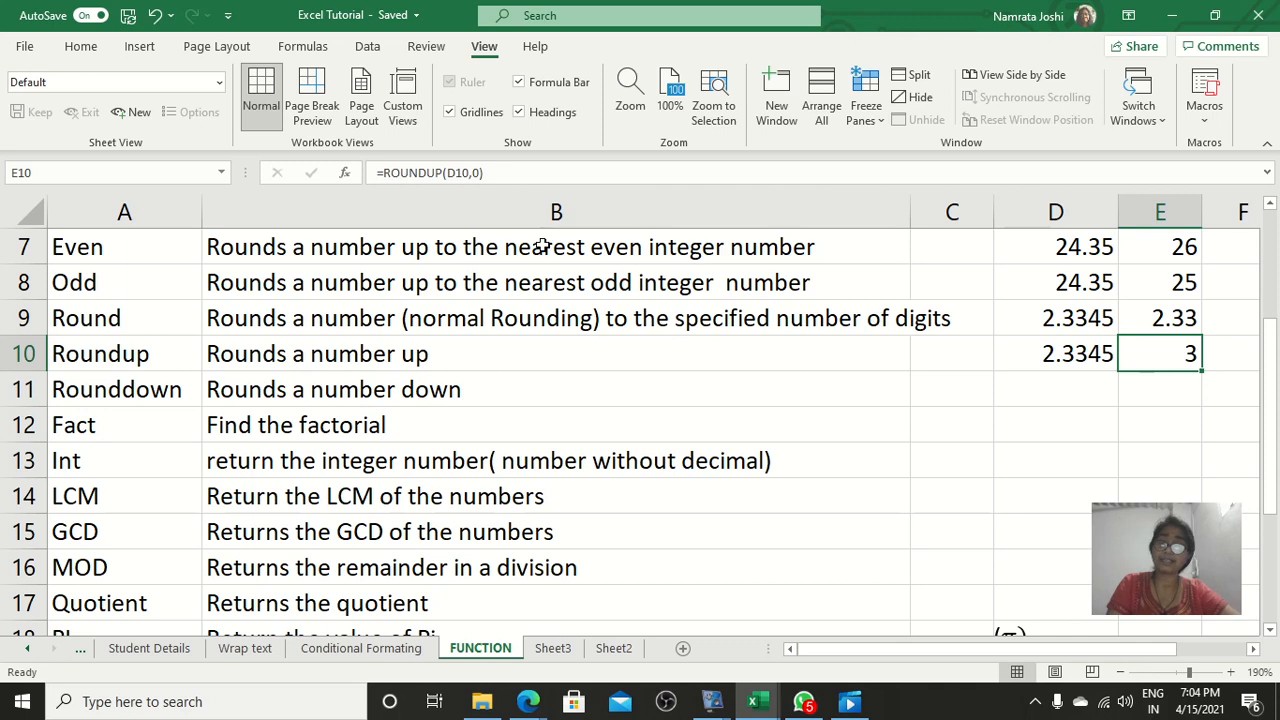
Set the number of digits in E10's ROUNDUP formula to 1.
click(344, 175)
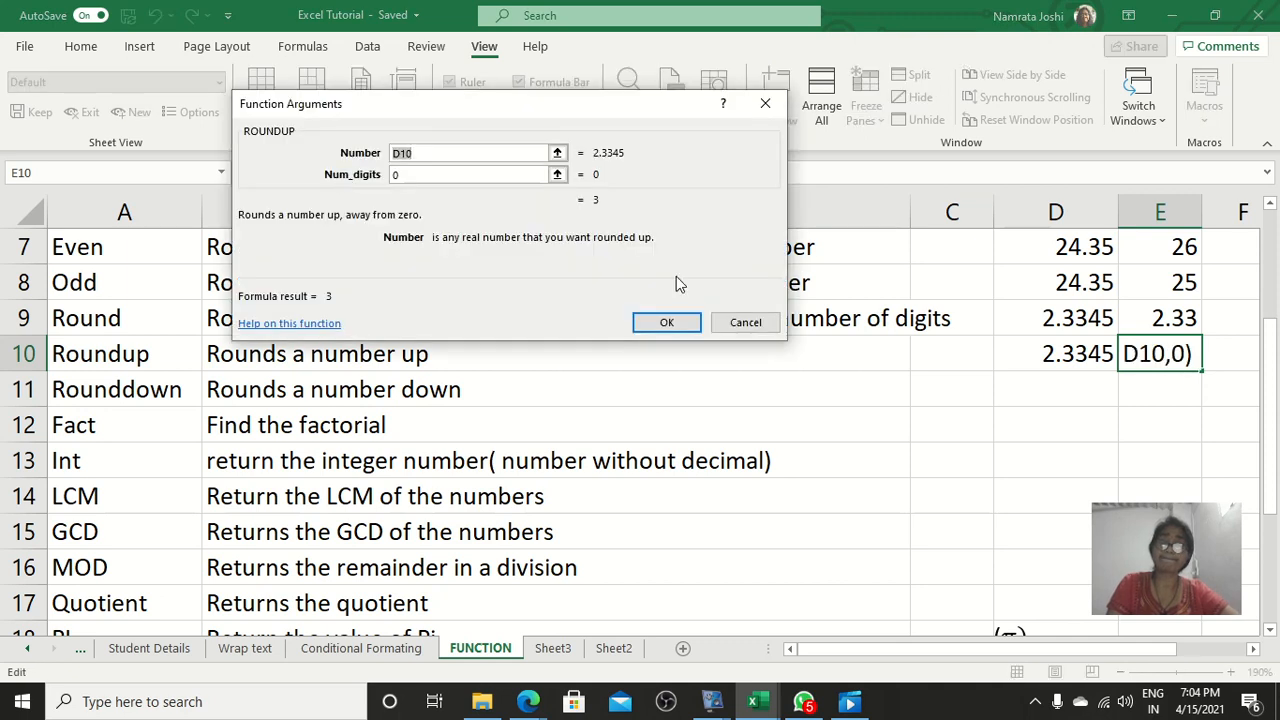
click(406, 174)
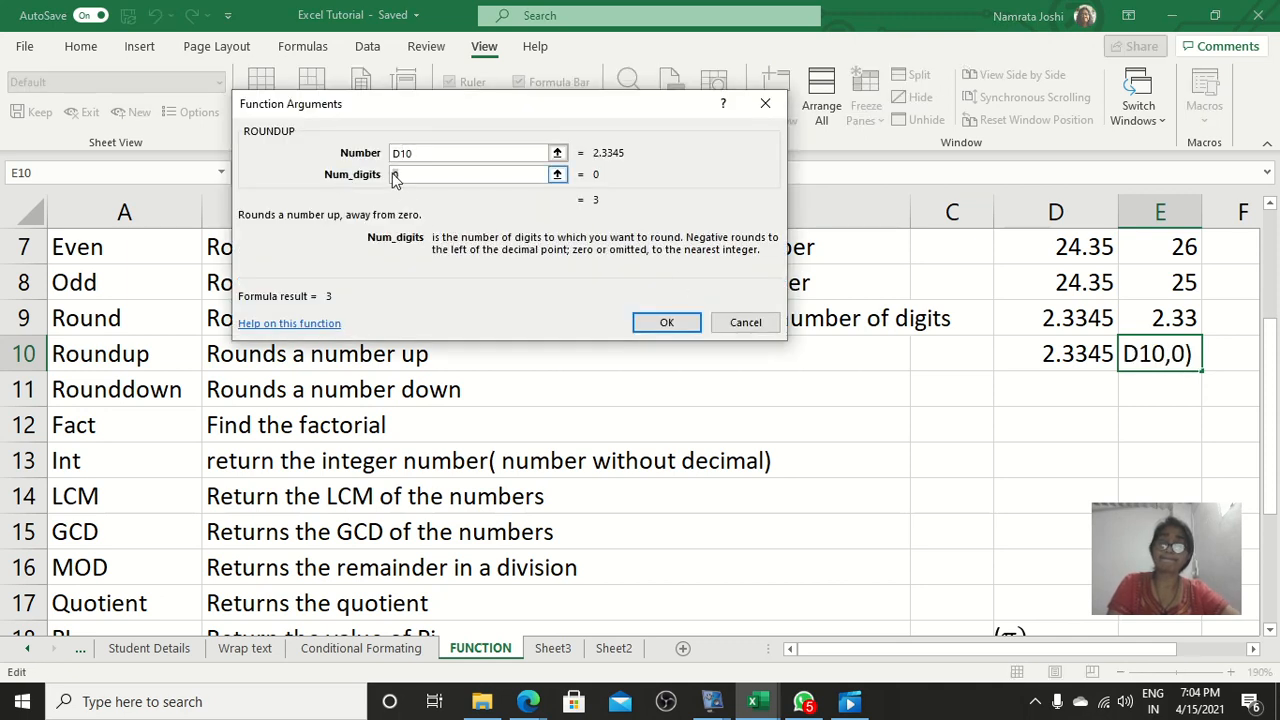
text(0)
key(BackSpace)
text(1)
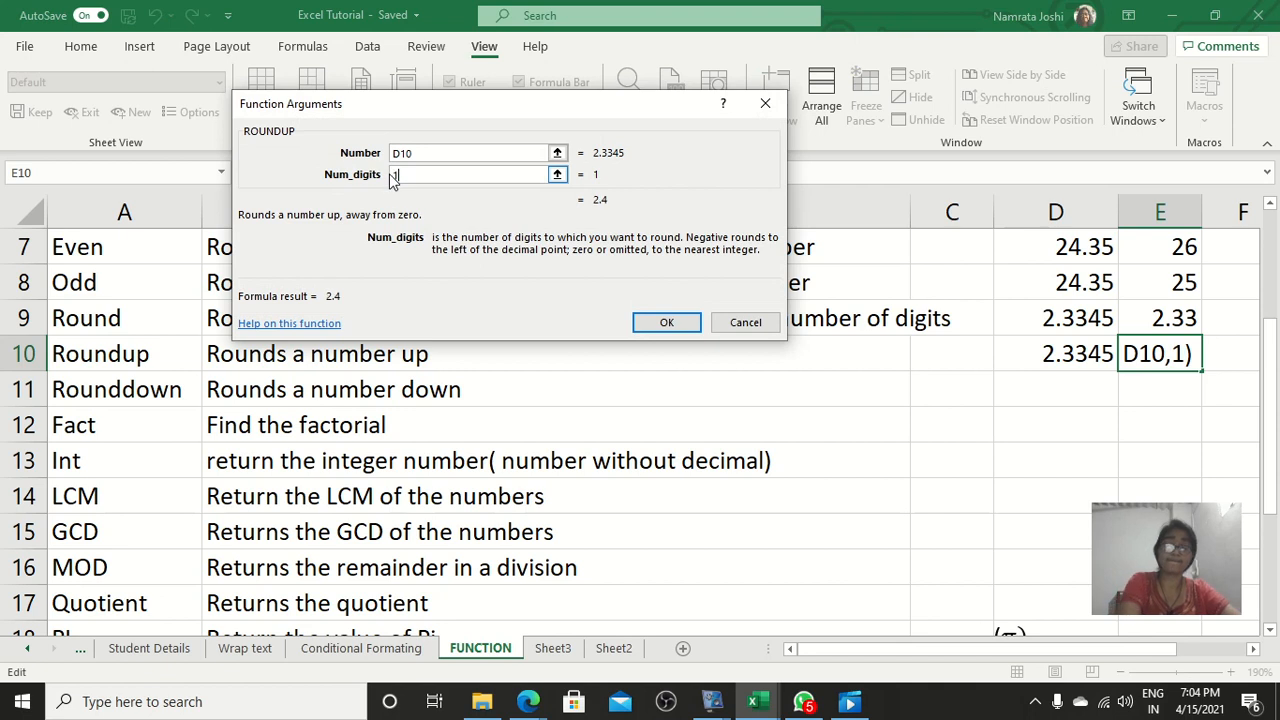
click(666, 322)
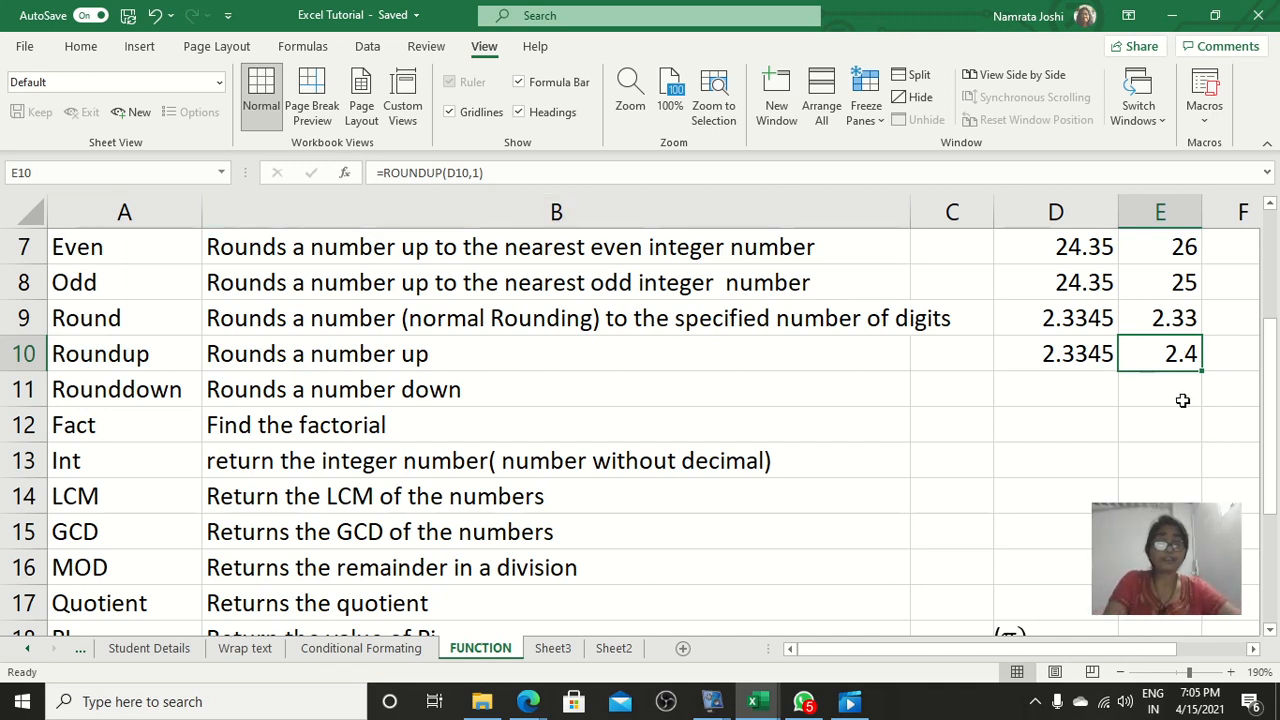
Edit E10's ROUNDUP formula directly in the cell so that it uses 2 digits.
double_click(1174, 358)
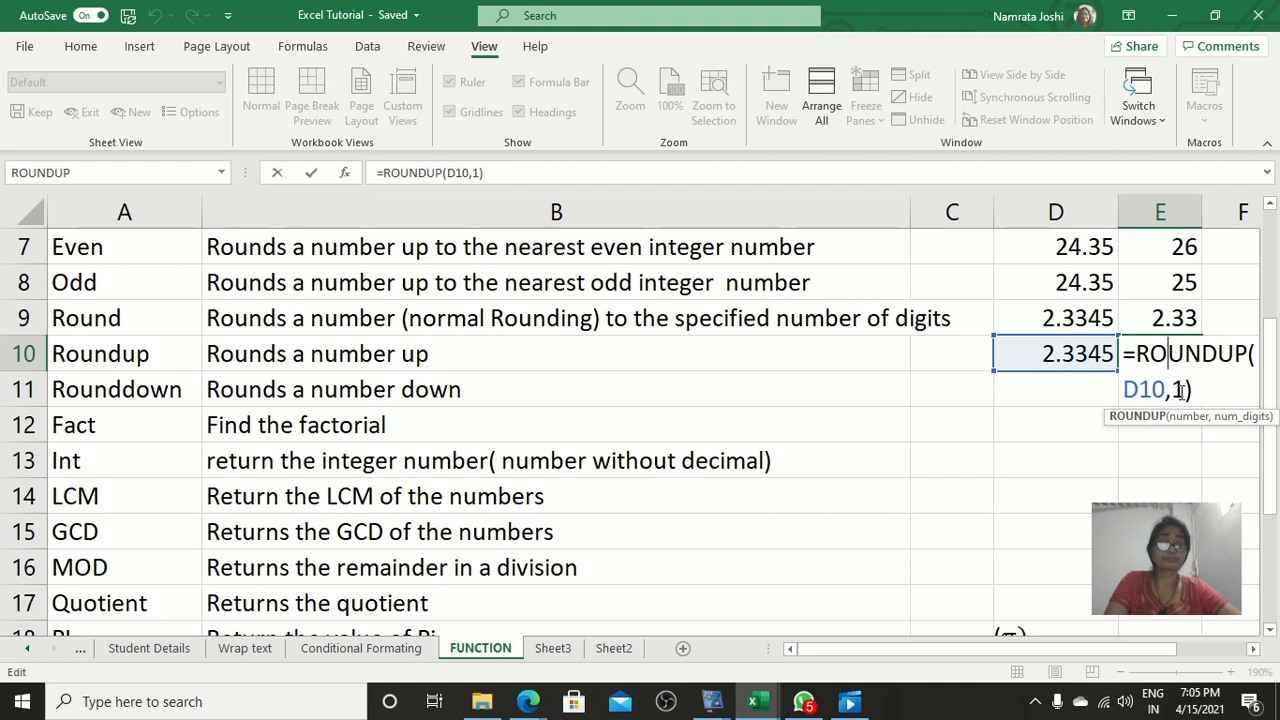
double_click(1178, 390)
text(2)
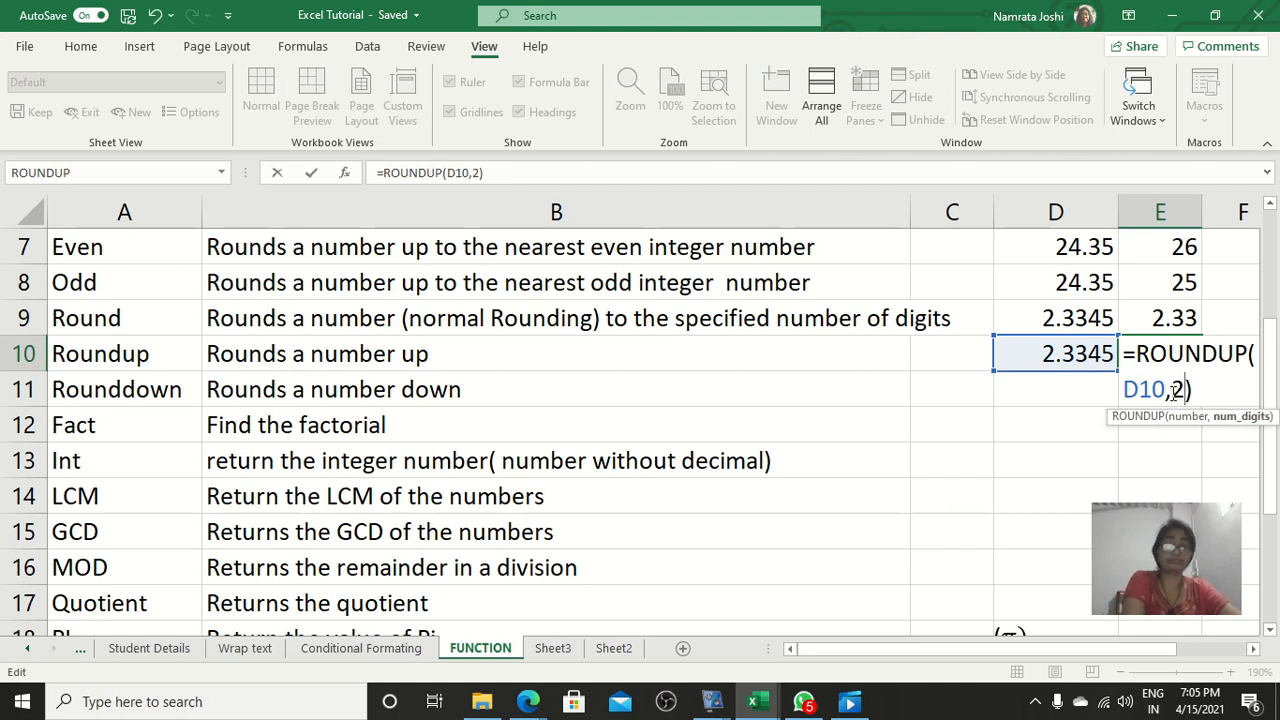
key(Return)
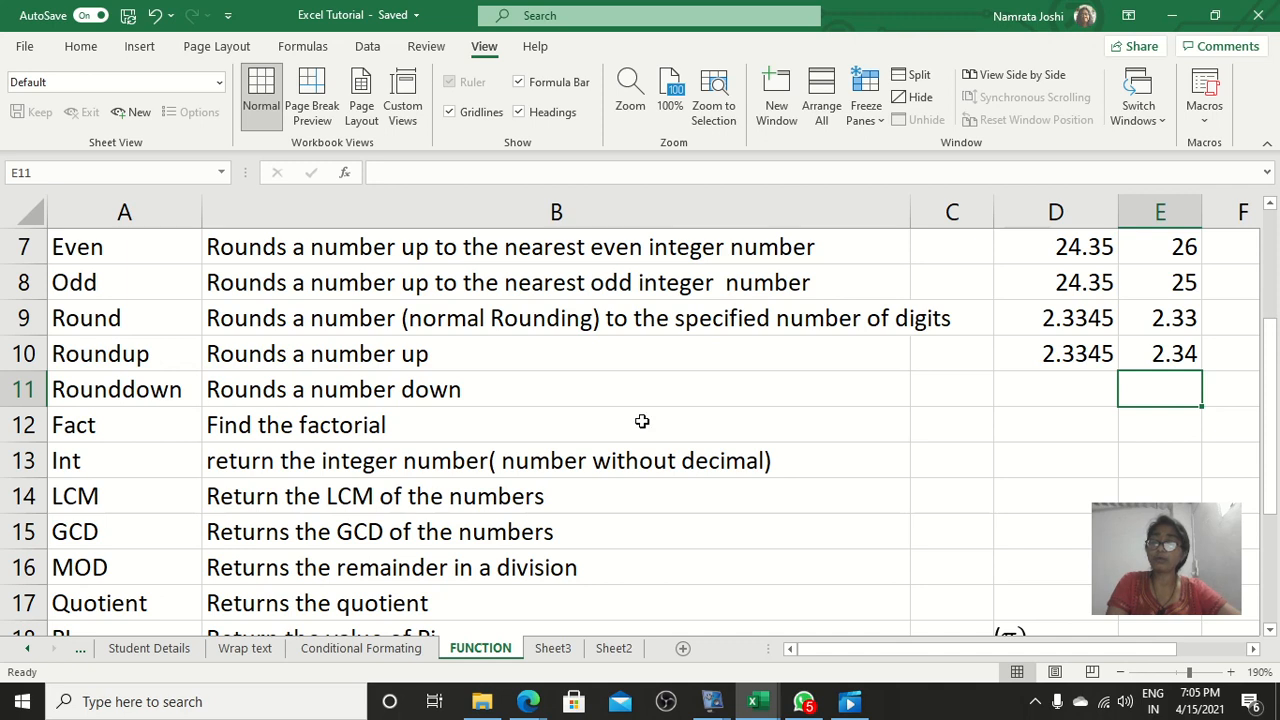
Append "to the specified number of digits" to the Roundup description in B10.
click(452, 391)
double_click(460, 363)
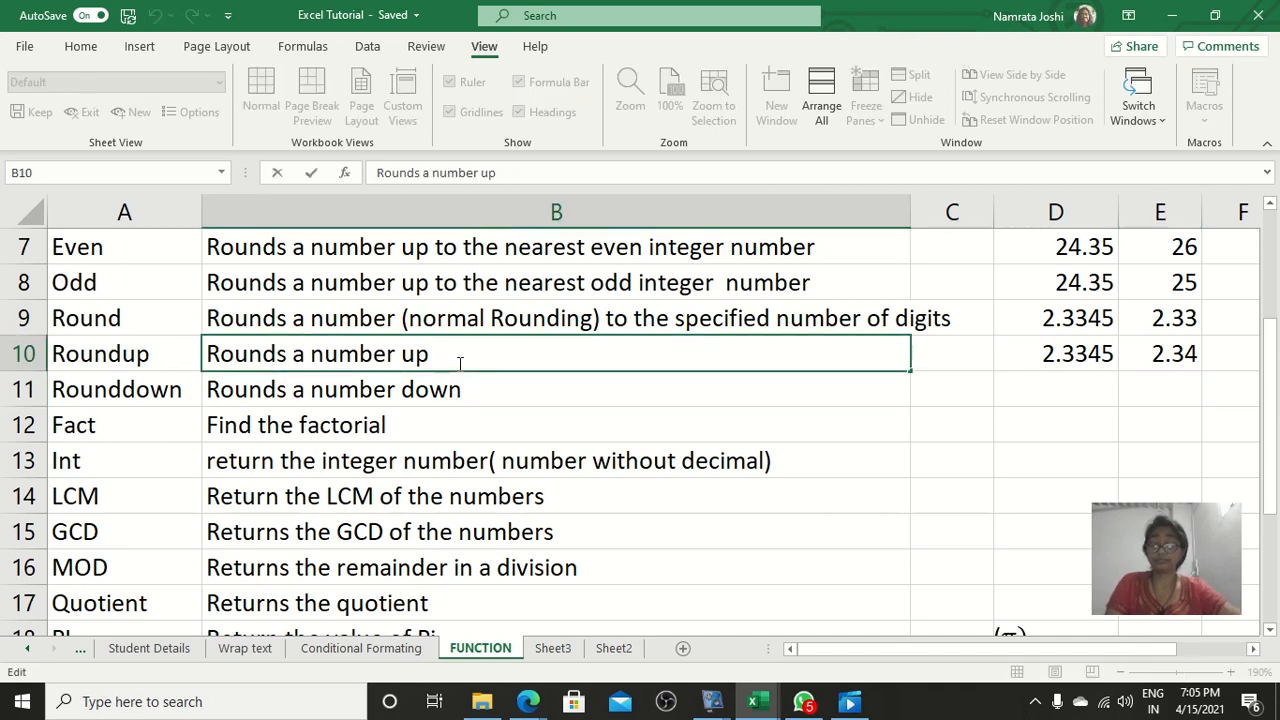
text(to the )
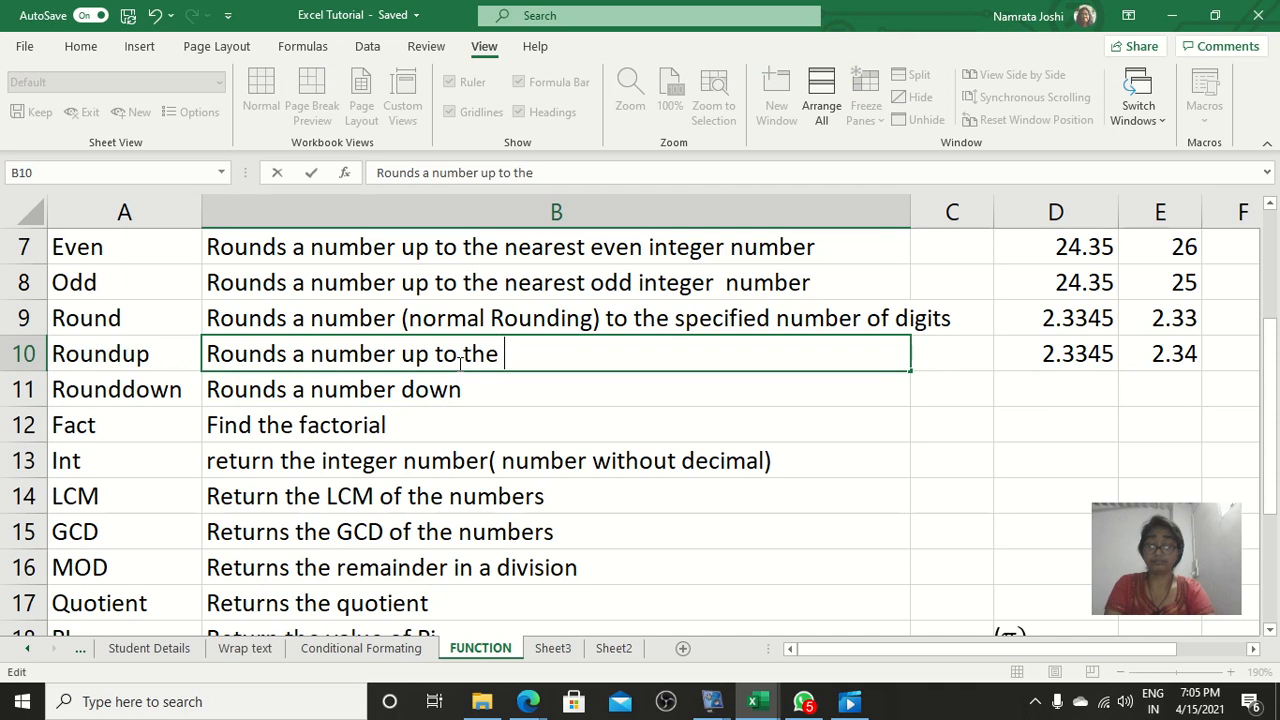
text(specif)
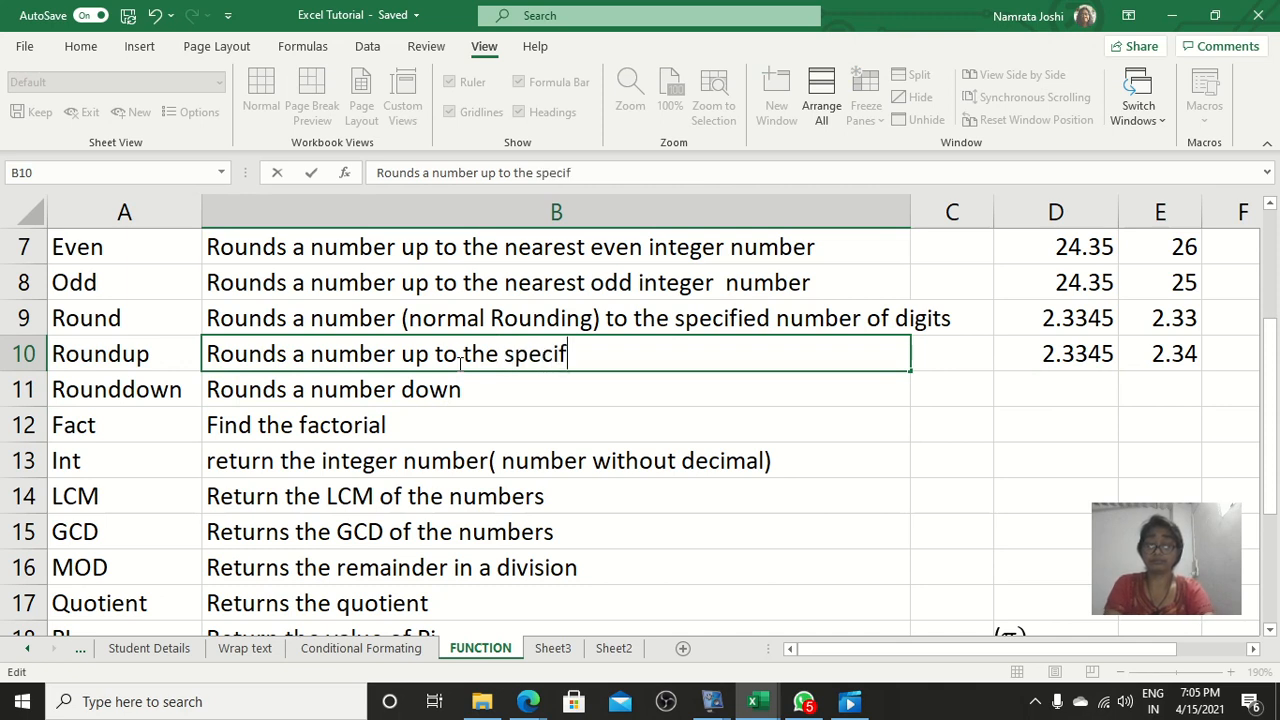
text(ied numb)
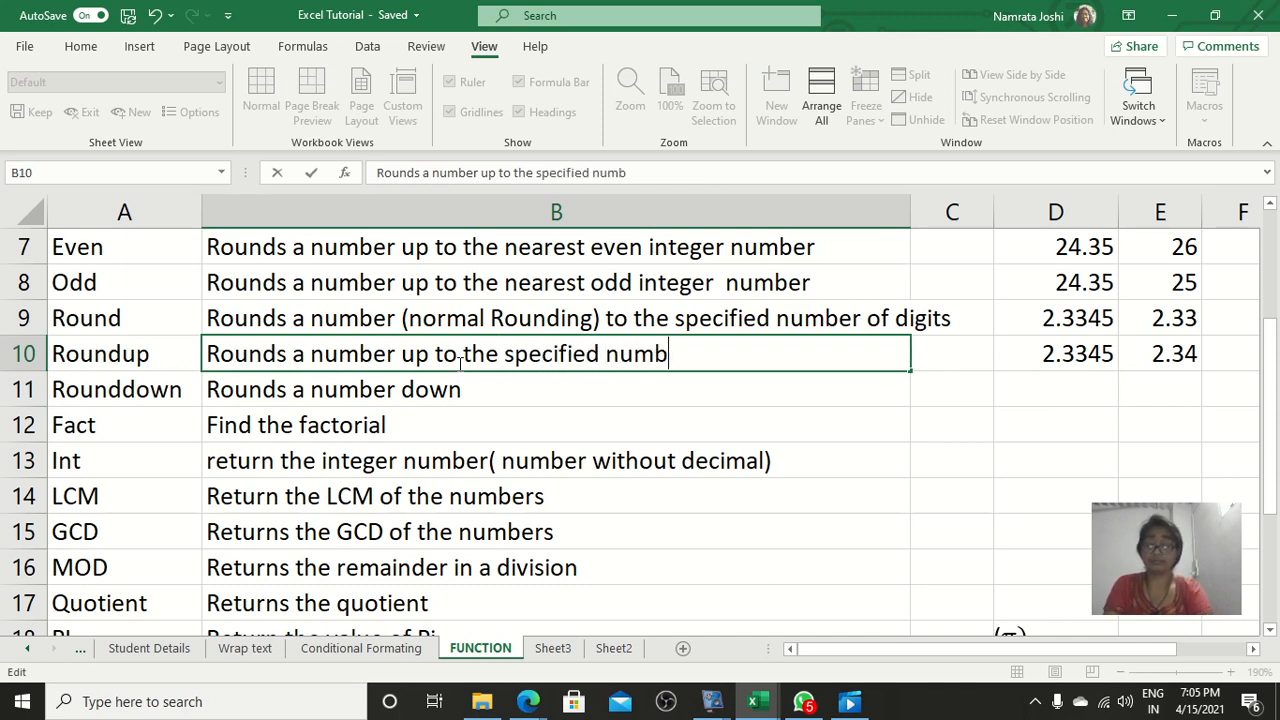
text(er of digits)
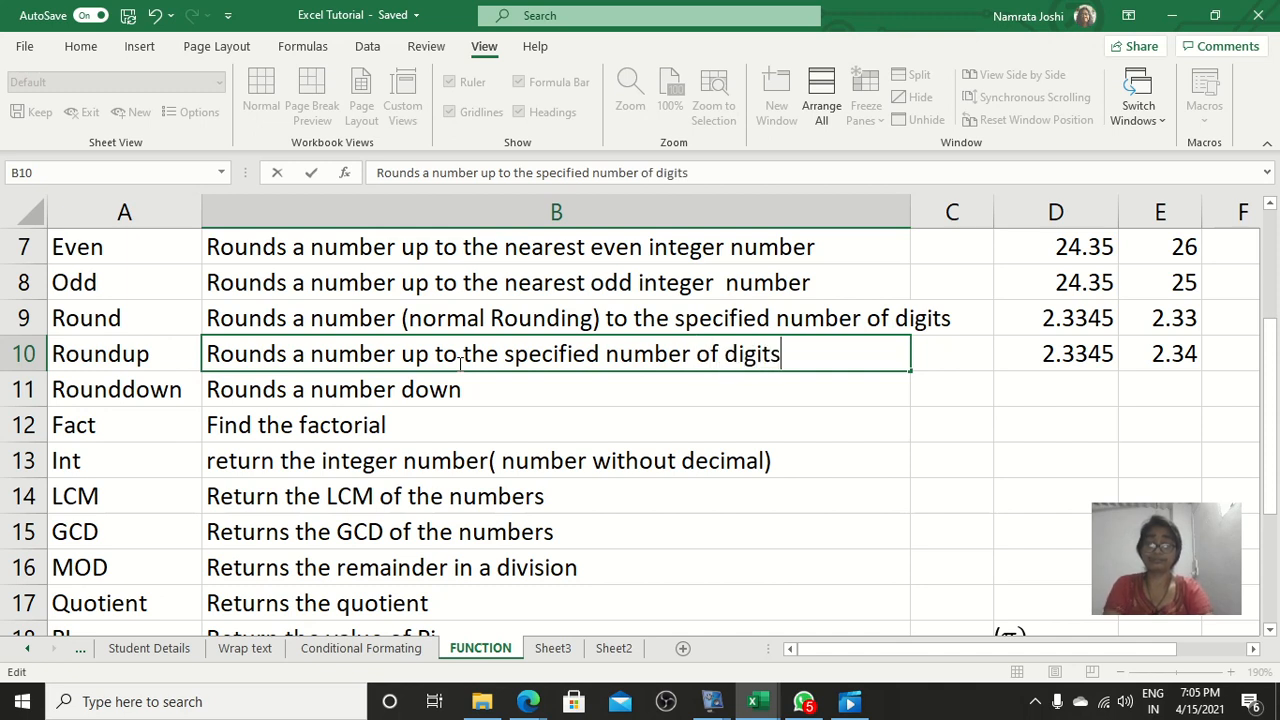
Copy the phrase "to the specified number of digits" from B10 and append it to the Rounddown description in B11.
key(shift+Left)
key(shift+Left)
key(shift+Left)
key(shift+Left)
key(shift+Left)
key(shift+Left)
key(shift+Left)
key(shift+Left)
key(shift+Left)
key(shift+Left)
key(shift+Left)
key(shift+Left)
key(shift+Left)
key(shift+Left)
key(shift+Left)
key(shift+Left)
key(shift+Left)
key(shift+Left)
key(shift+Left)
key(shift+Left)
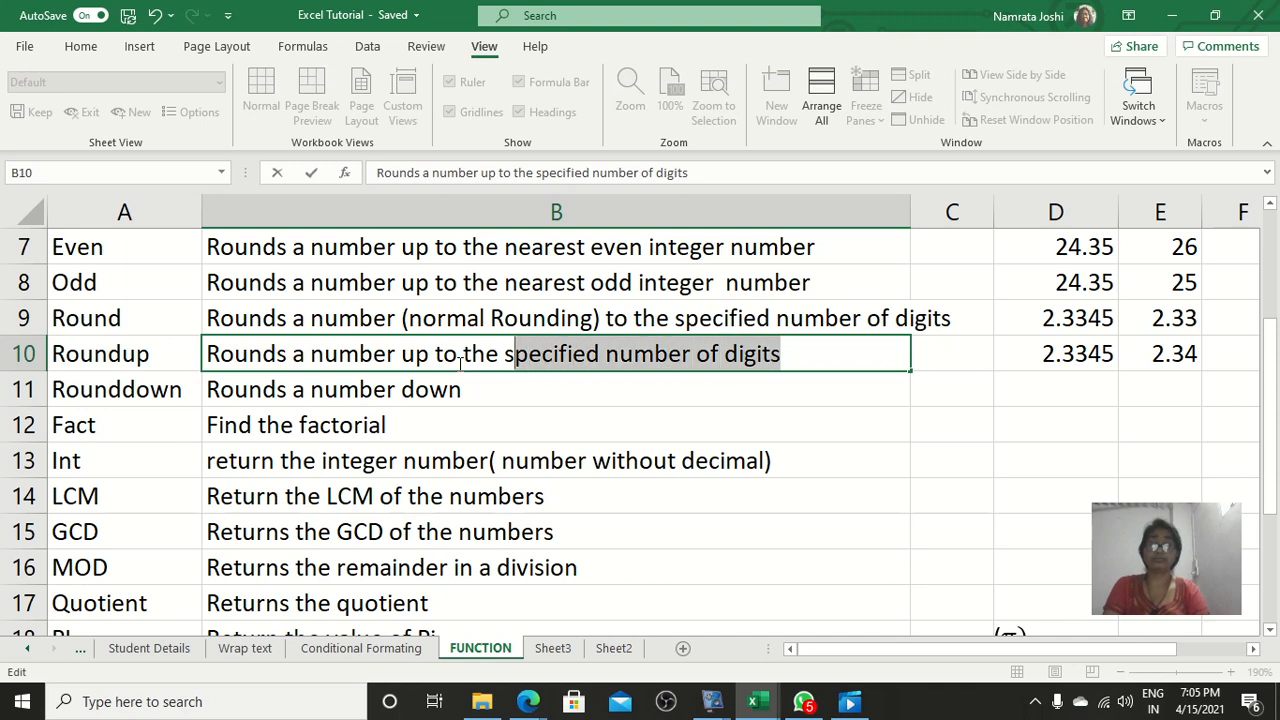
key(shift+Left)
key(shift+Left)
key(shift+Left)
key(shift+Left)
key(shift+Left)
key(shift+Left)
key(shift+Left)
key(shift+Left)
key(ctrl+c)
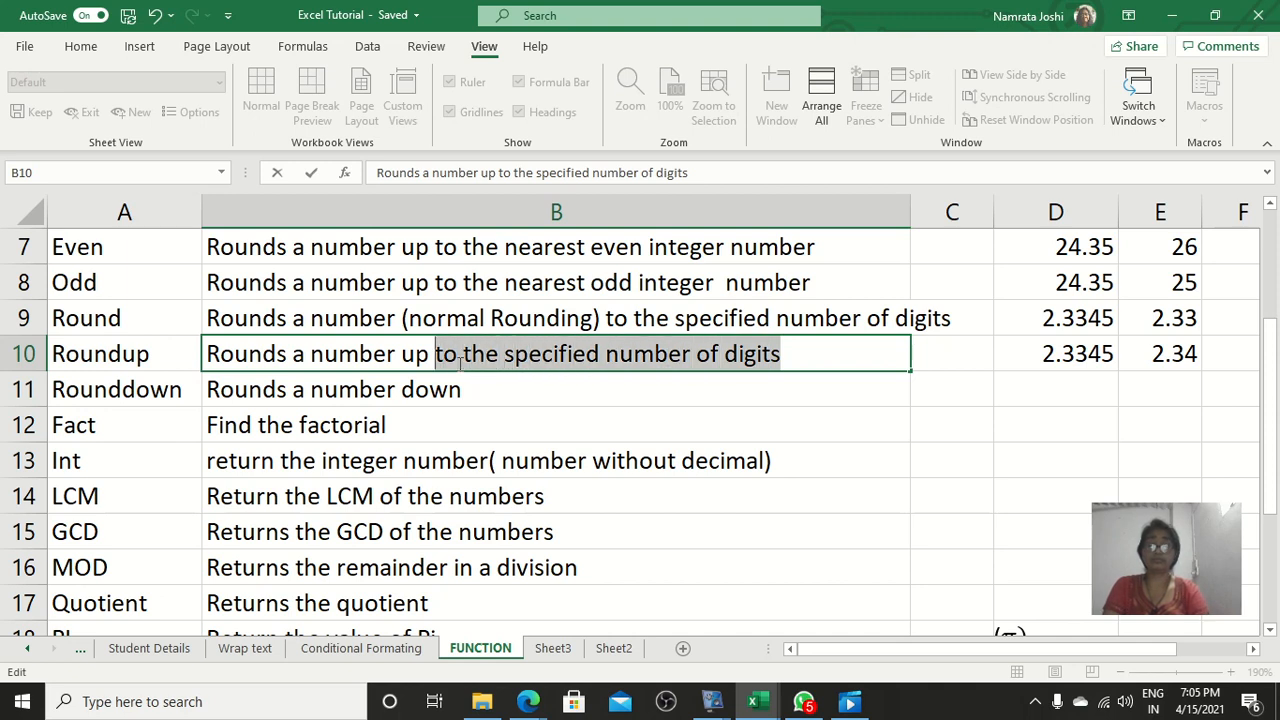
key(Return)
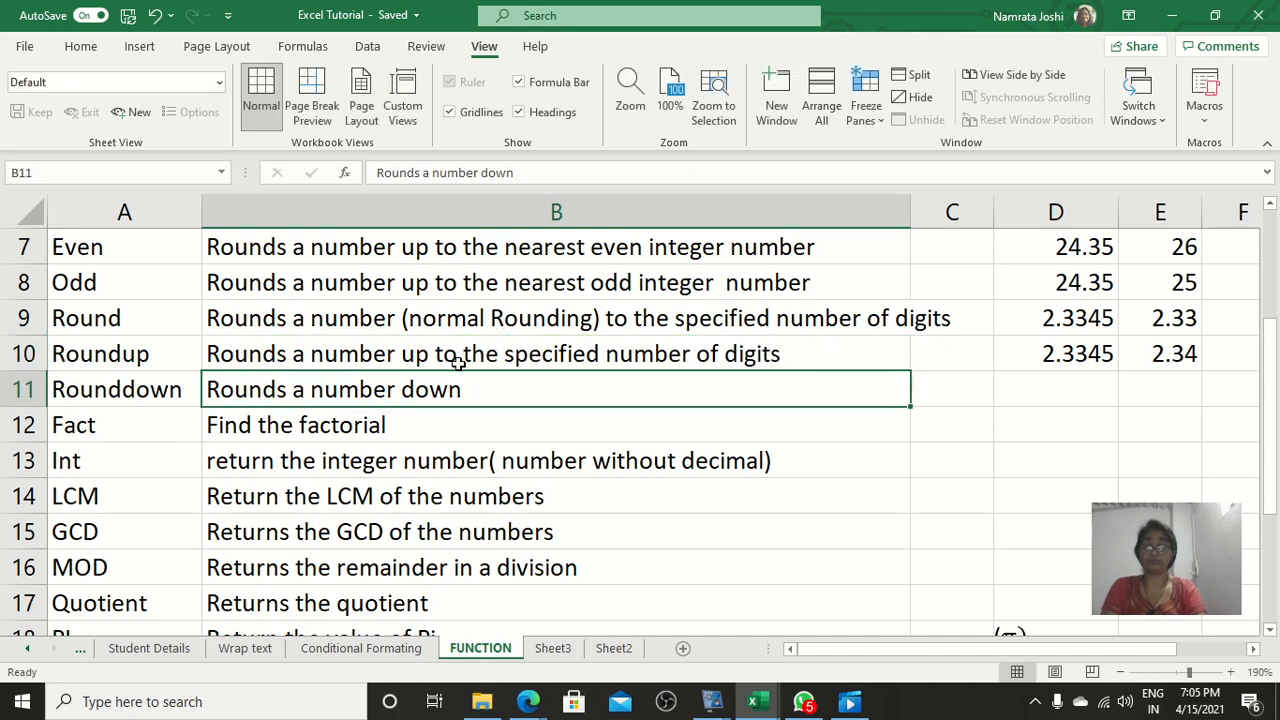
key(F2)
key(ctrl+v)
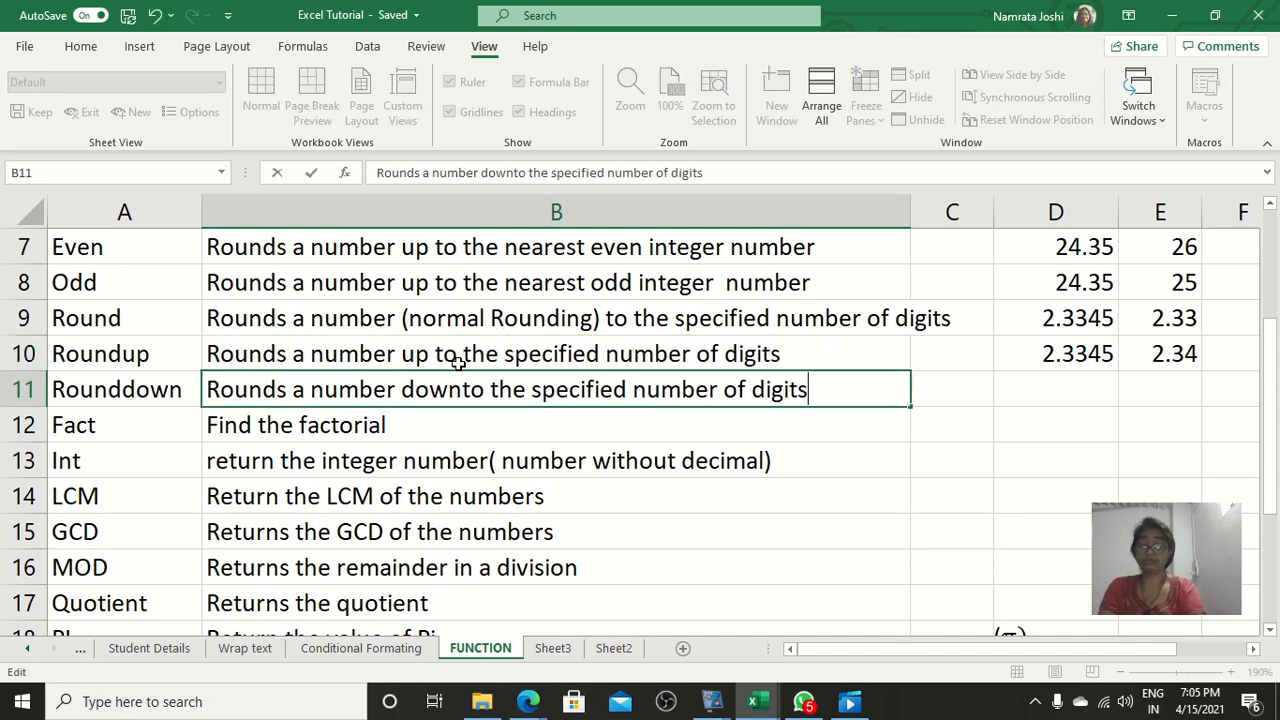
key(Return)
Enter the sample number 2.3345 in cell D11 of the Rounddown row.
click(1062, 396)
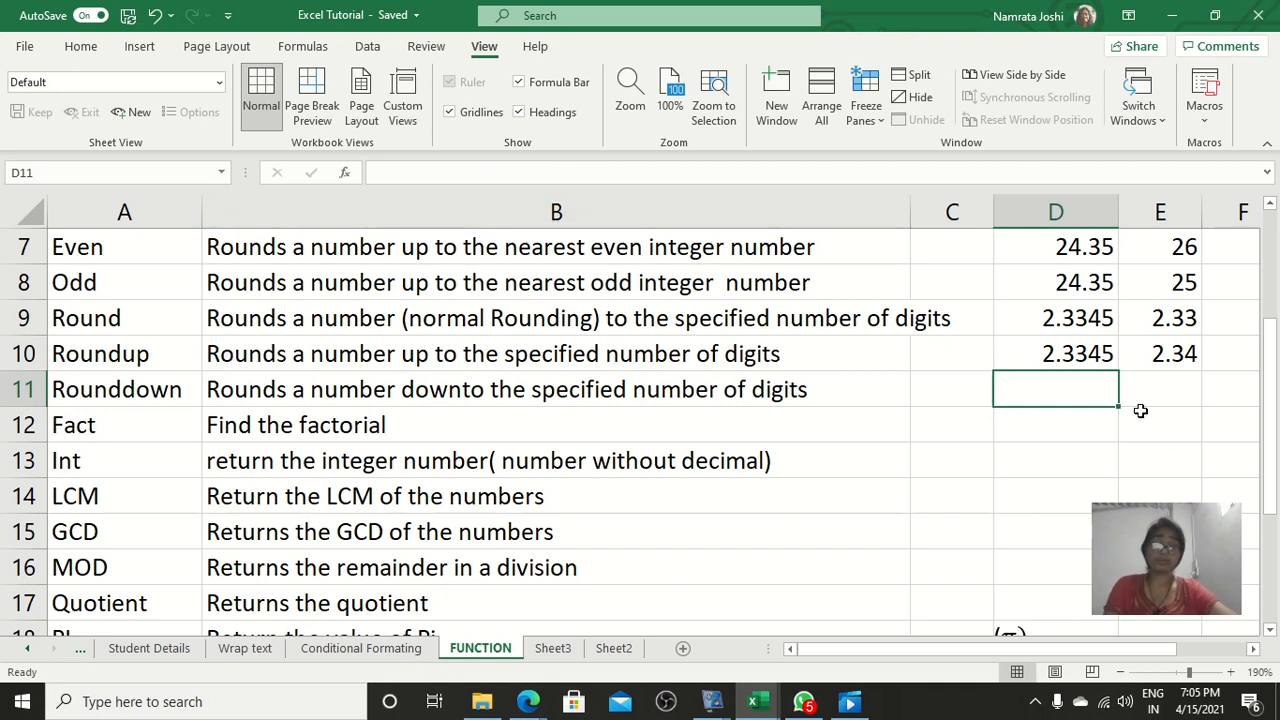
text(2)
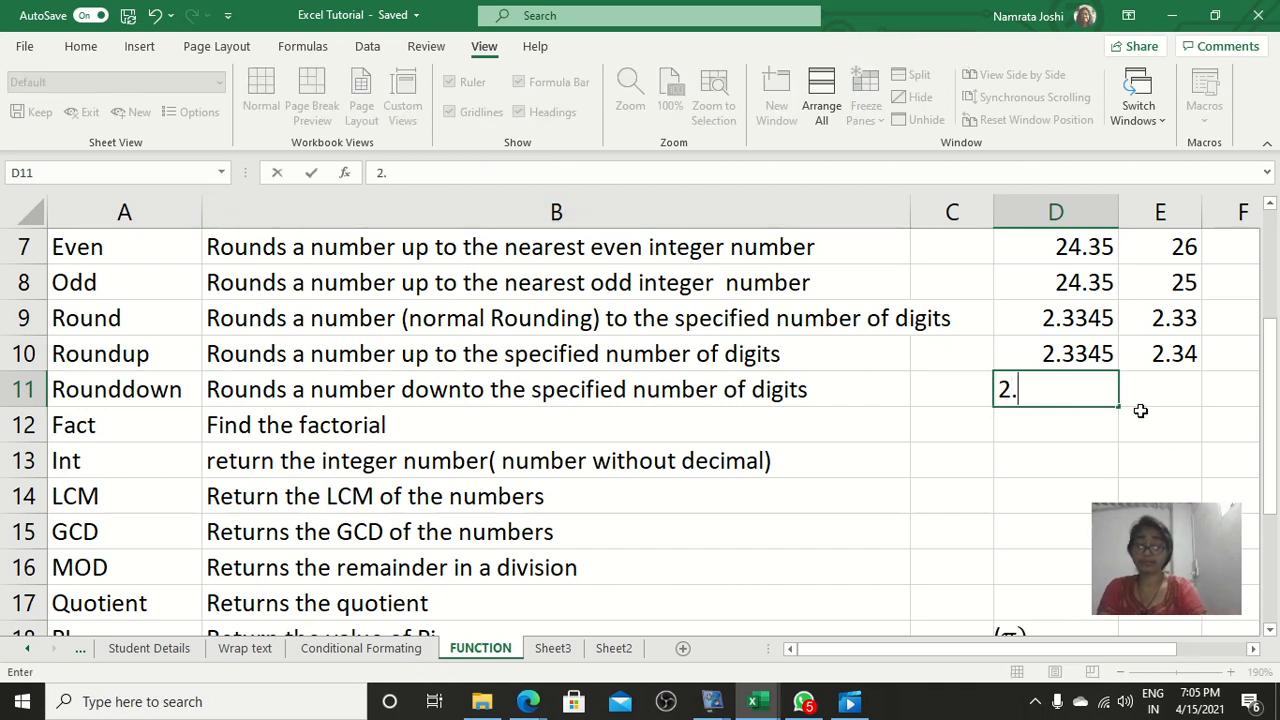
text(.3345)
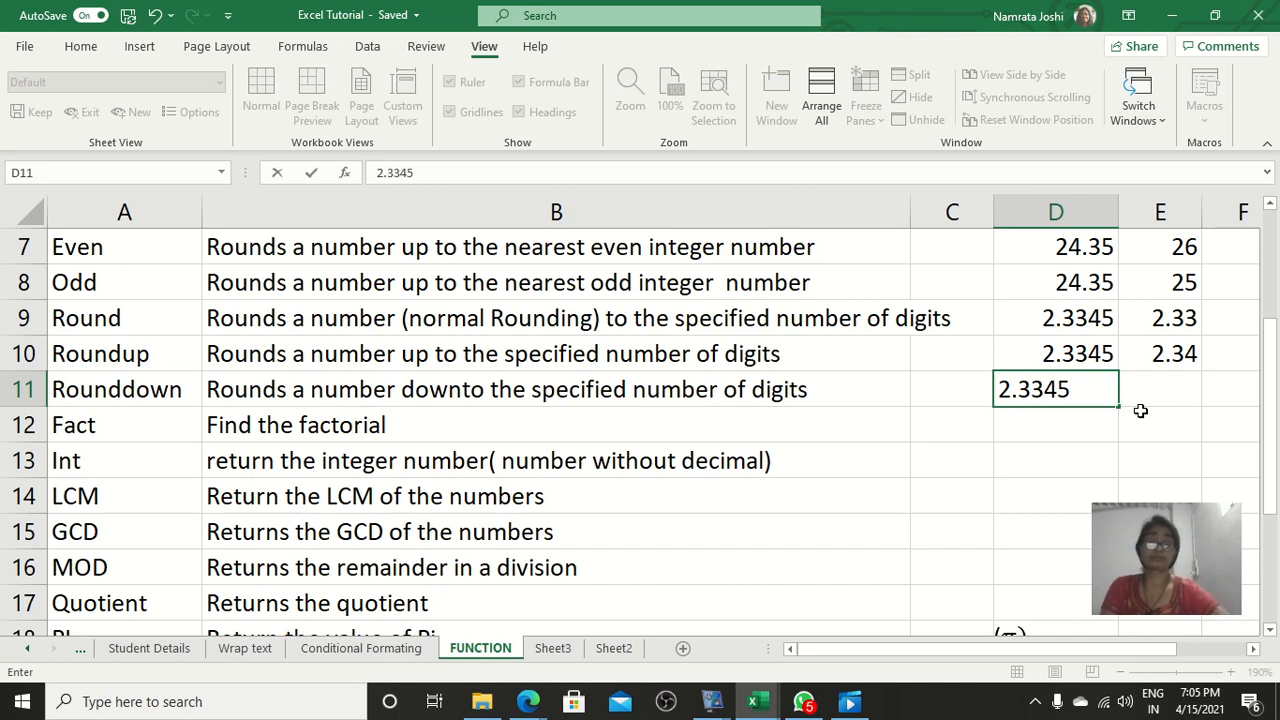
click(1140, 410)
Insert the ROUNDDOWN function in cell E11 with D11 as the number and 2 as the number of digits.
click(1152, 385)
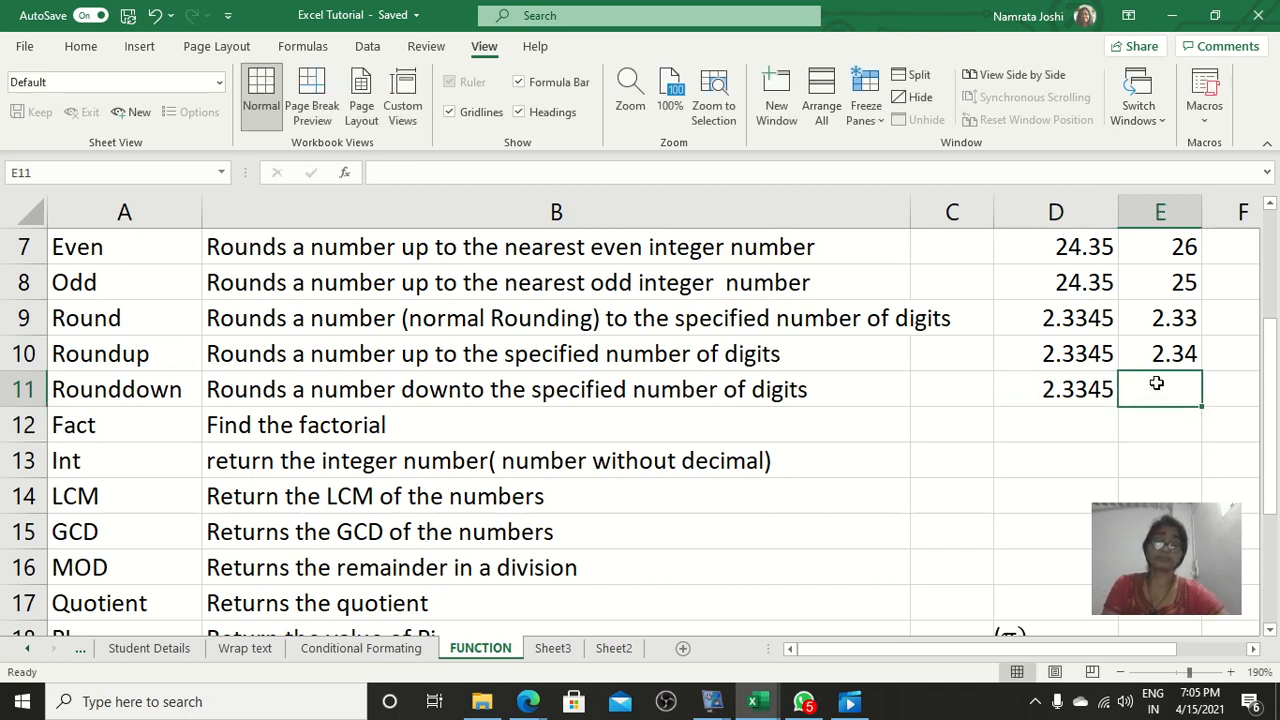
click(347, 178)
scroll(422, 200, down, 12)
scroll(422, 210, down, 4)
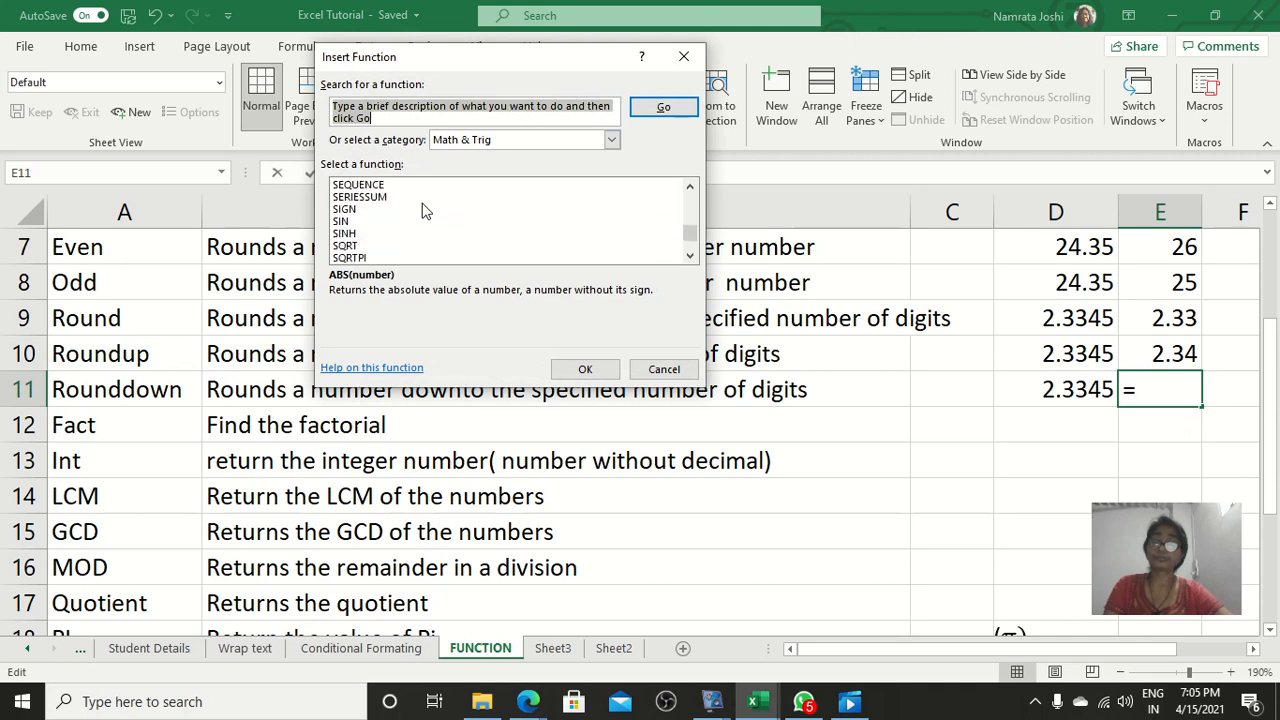
click(390, 210)
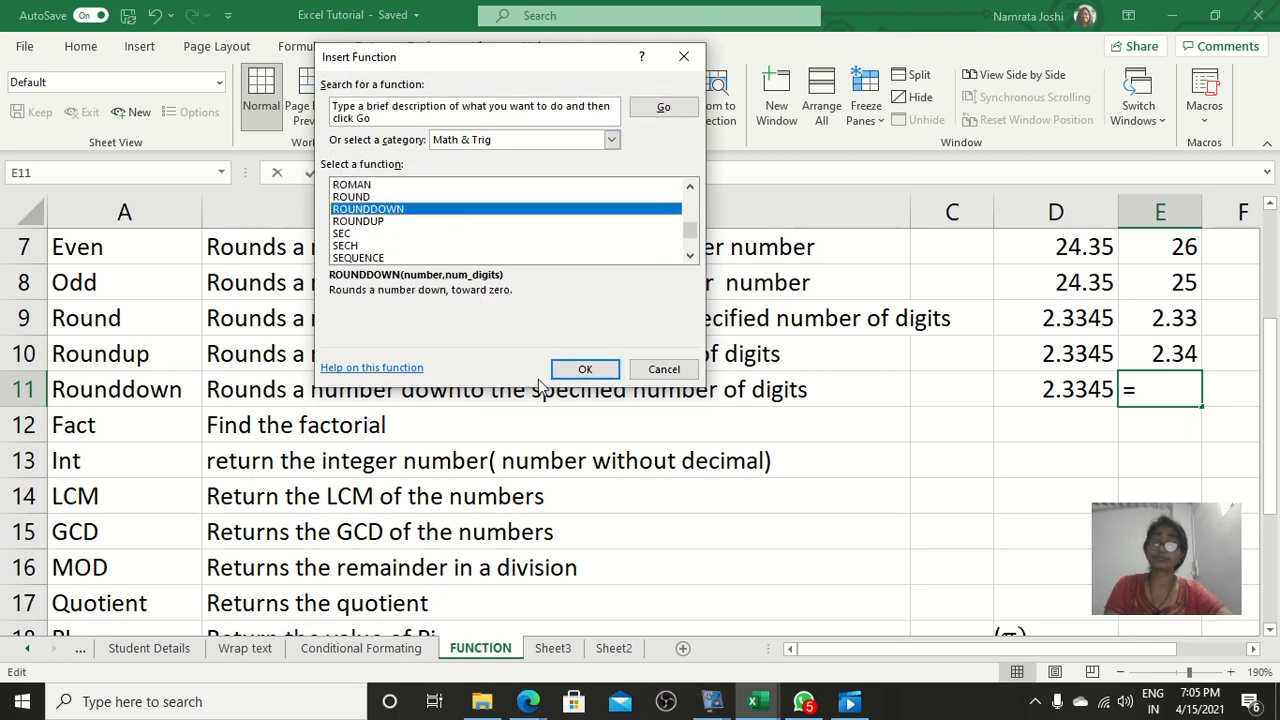
click(586, 369)
click(1045, 395)
click(437, 175)
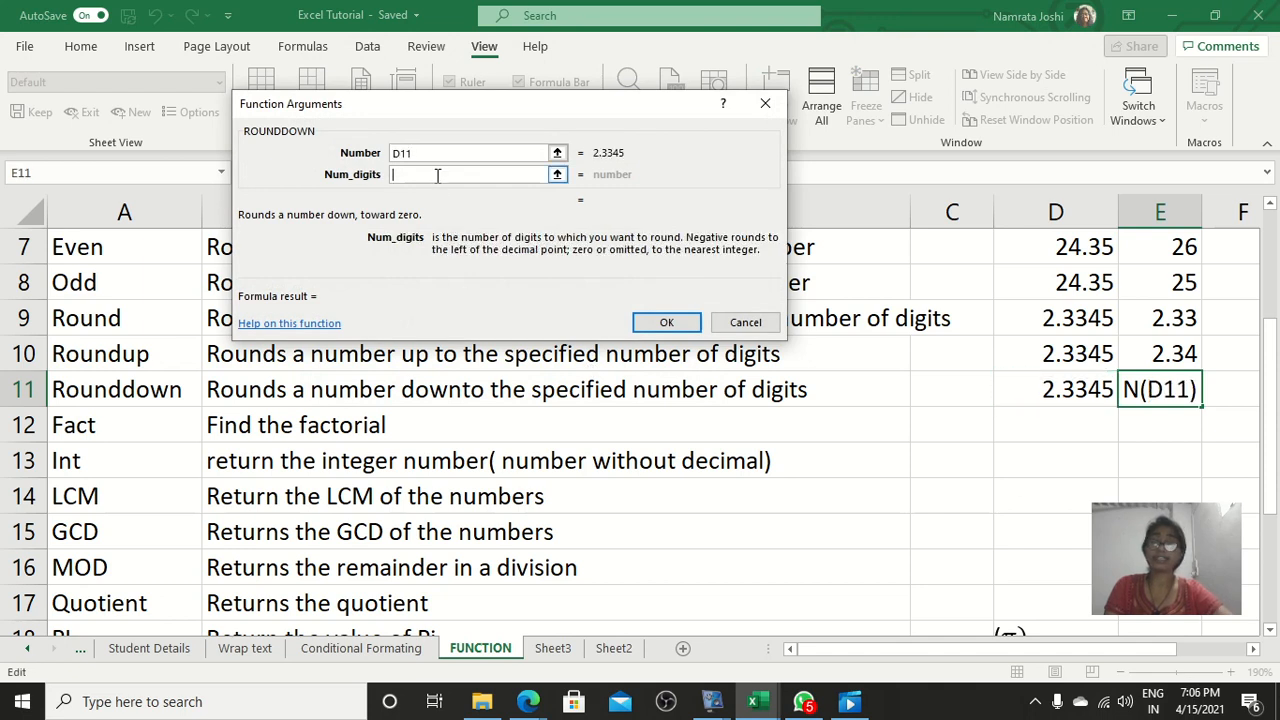
text(2)
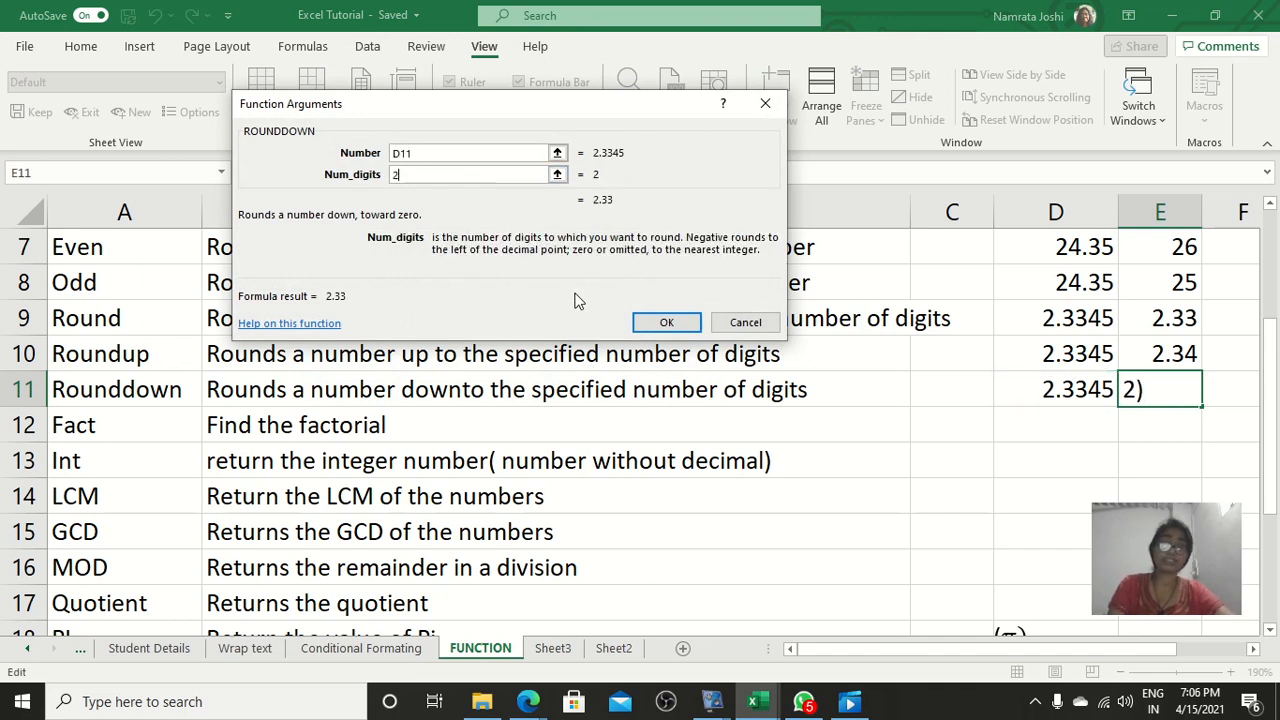
click(666, 322)
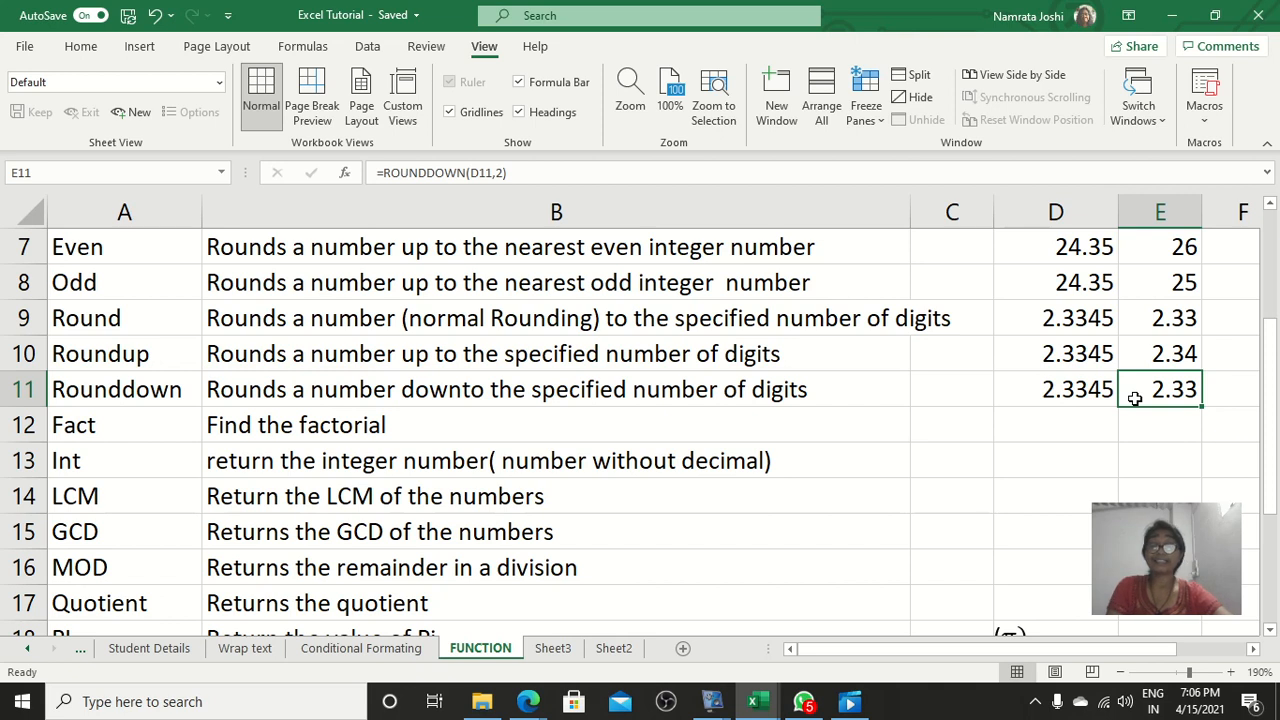
Edit E11's ROUNDDOWN formula directly in the cell so that it uses 3 digits.
double_click(1135, 398)
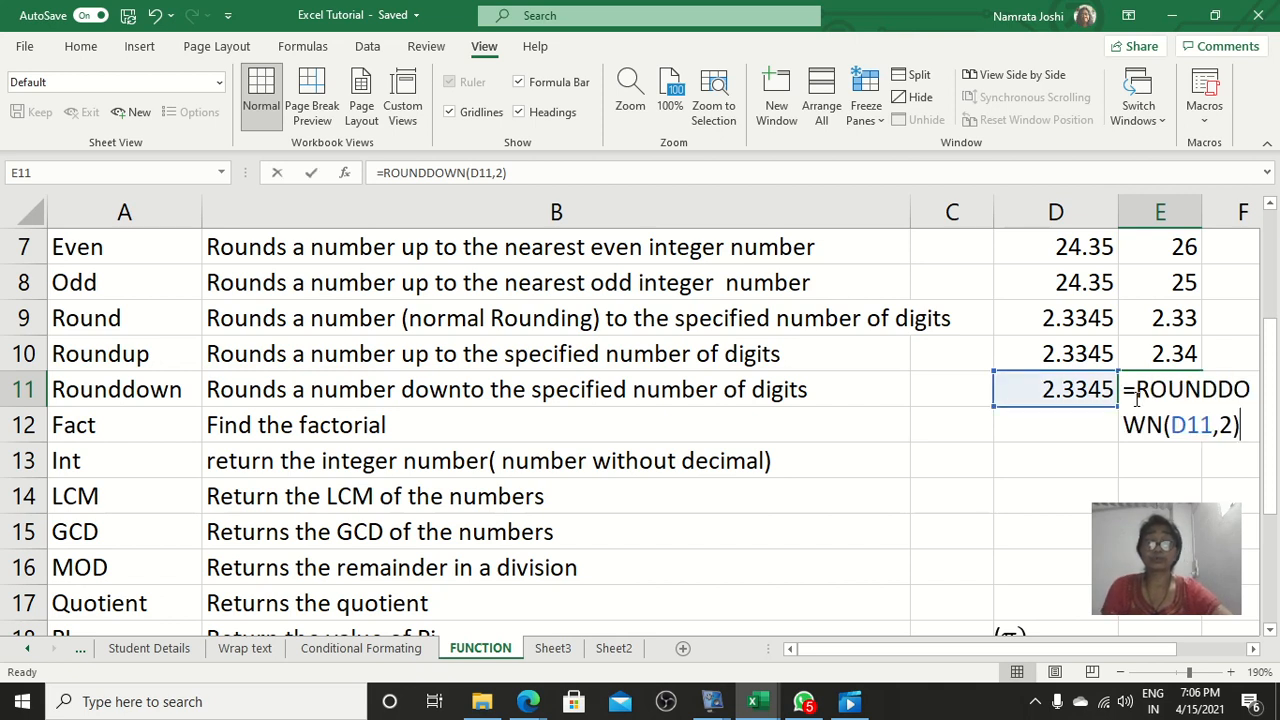
double_click(1228, 425)
text(3)
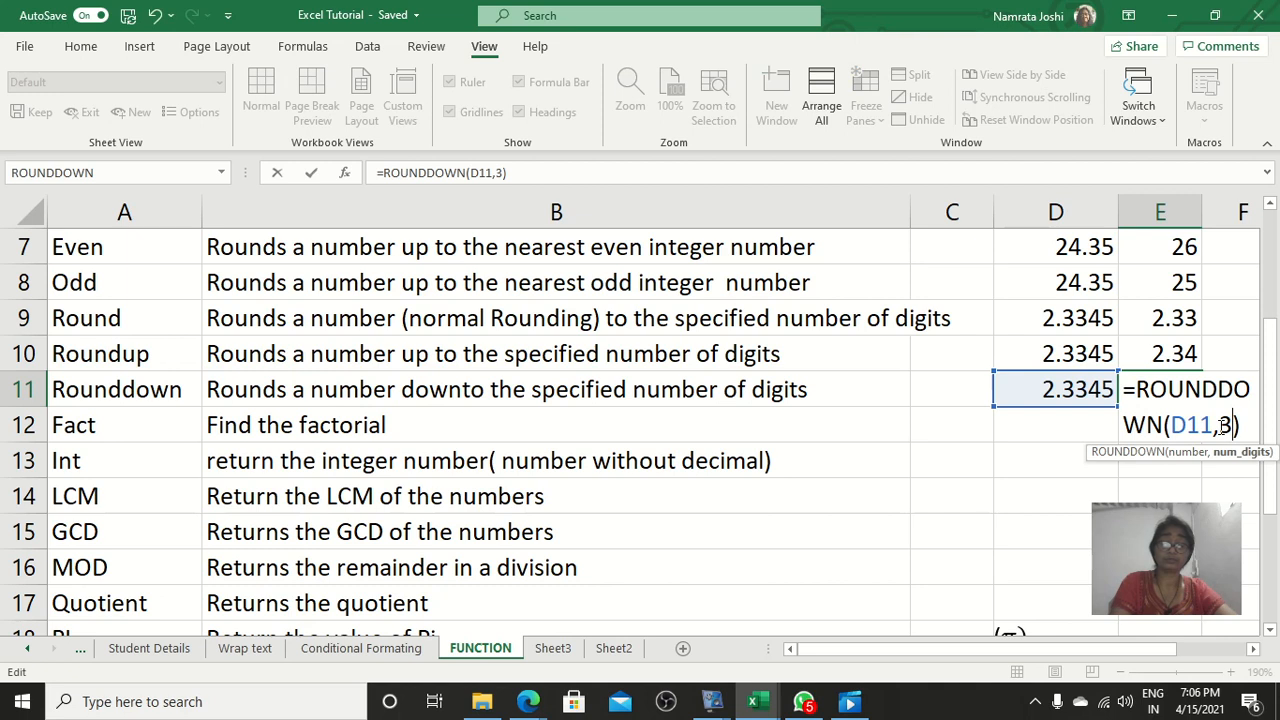
key(Return)
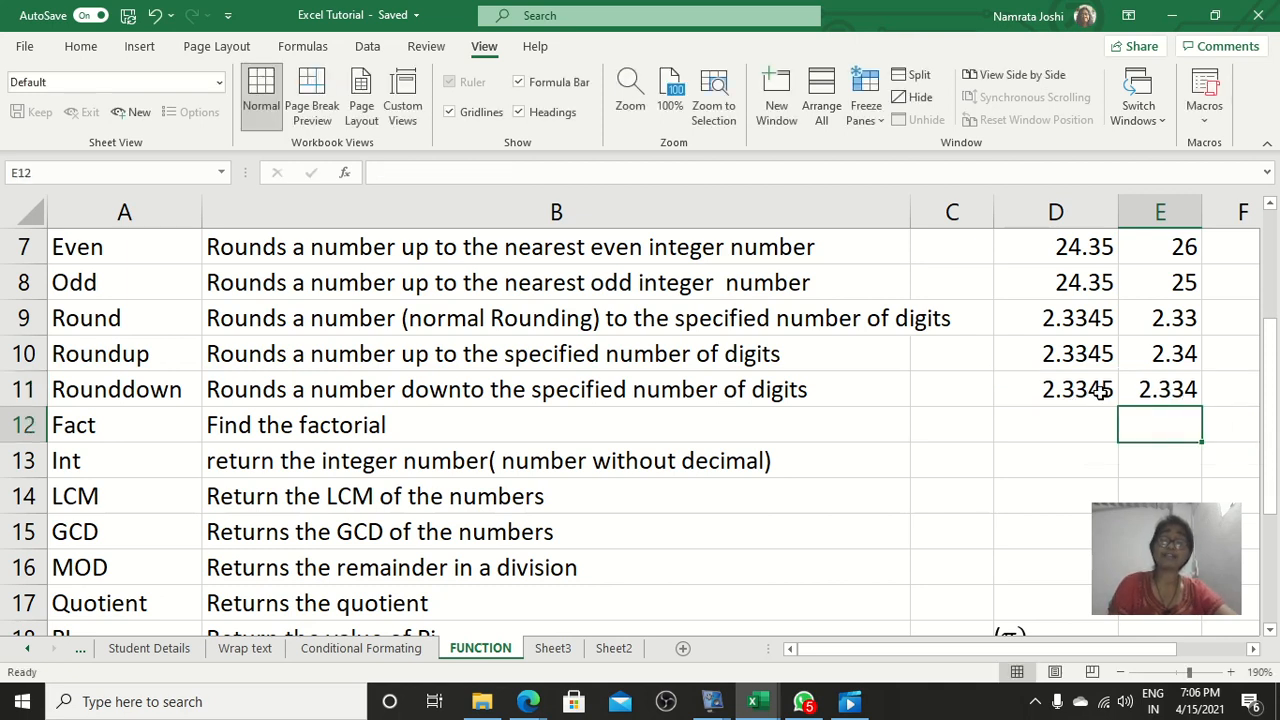
Set the digit count in E11's ROUNDDOWN formula back to 2.
double_click(1181, 389)
double_click(1226, 425)
text(2)
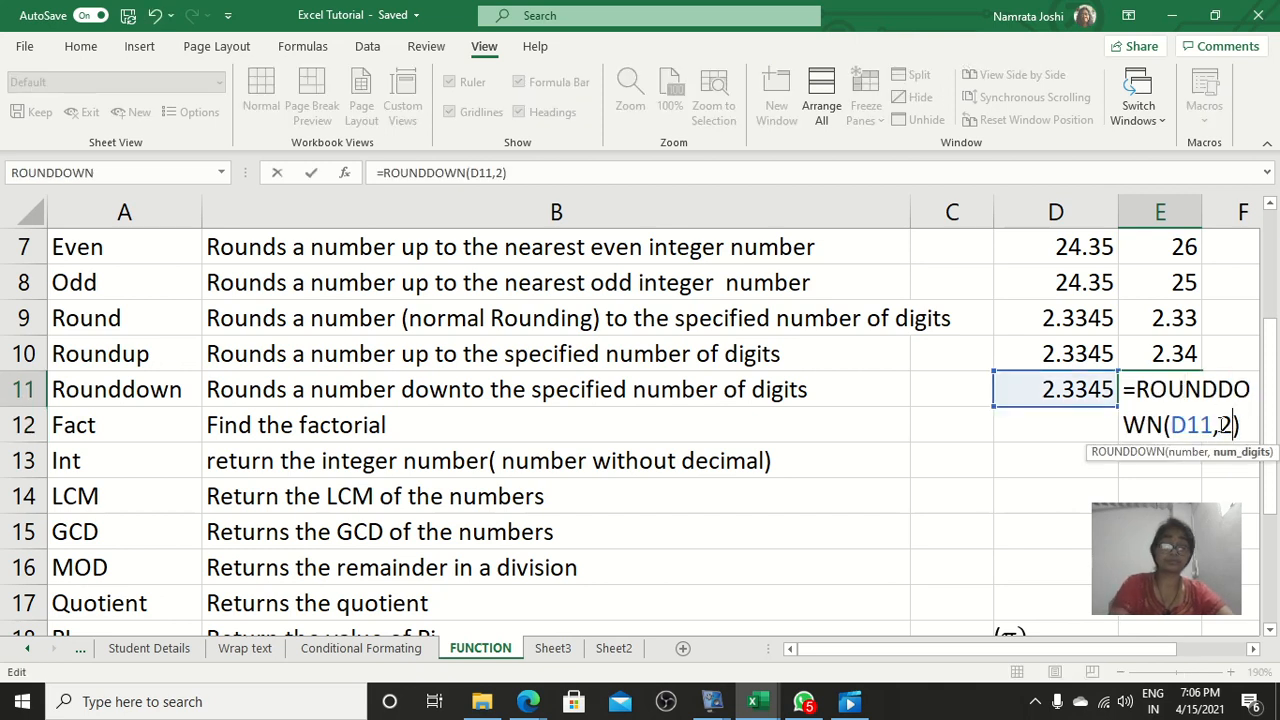
key(Return)
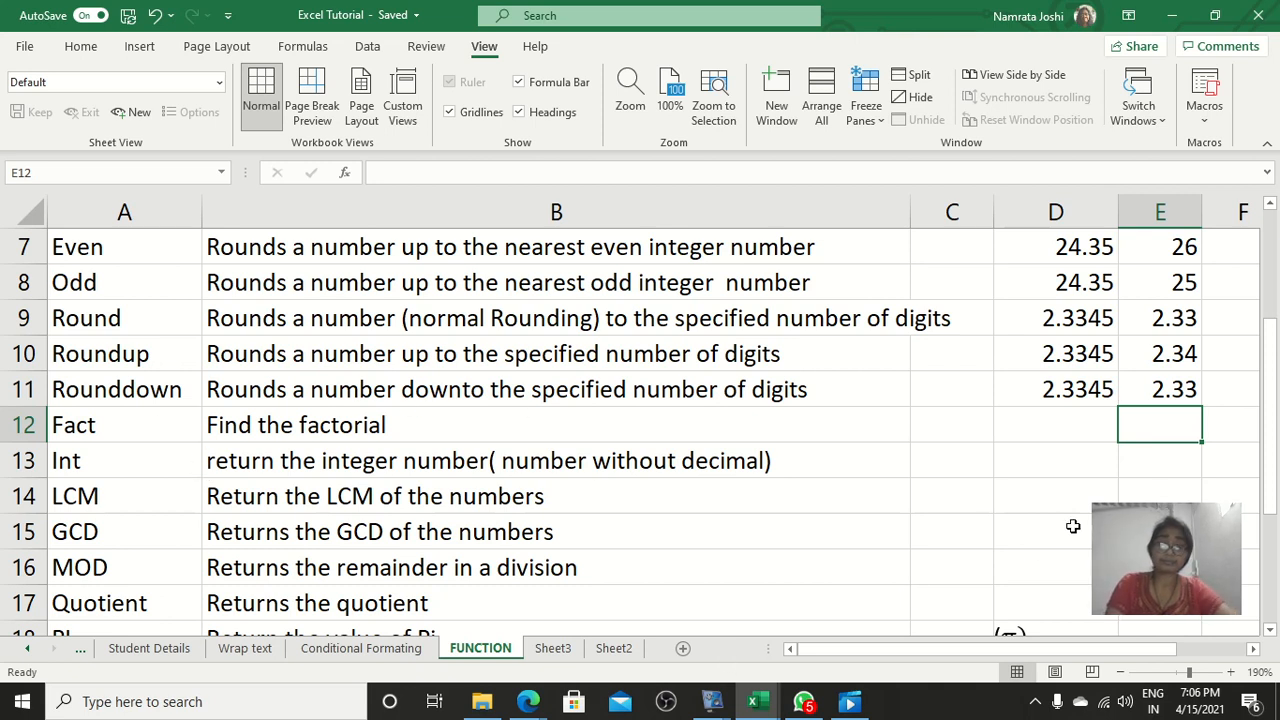
click(1176, 390)
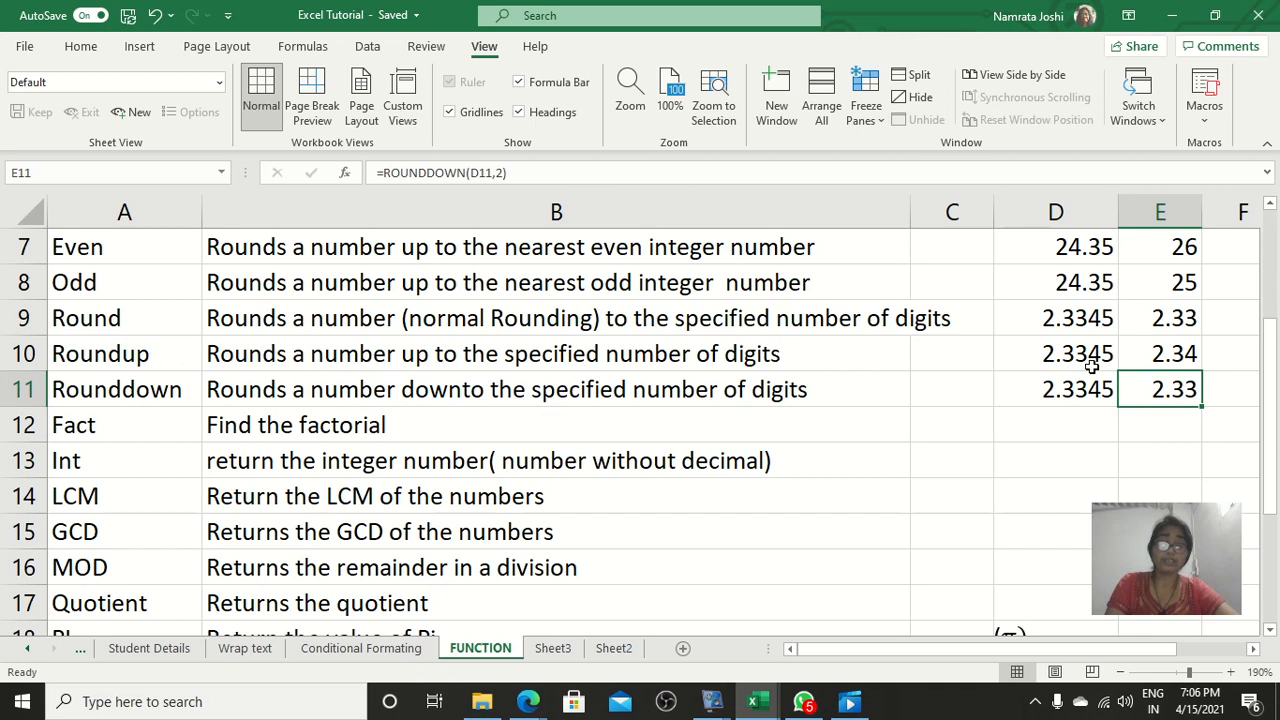
scroll(1092, 366, up, 1)
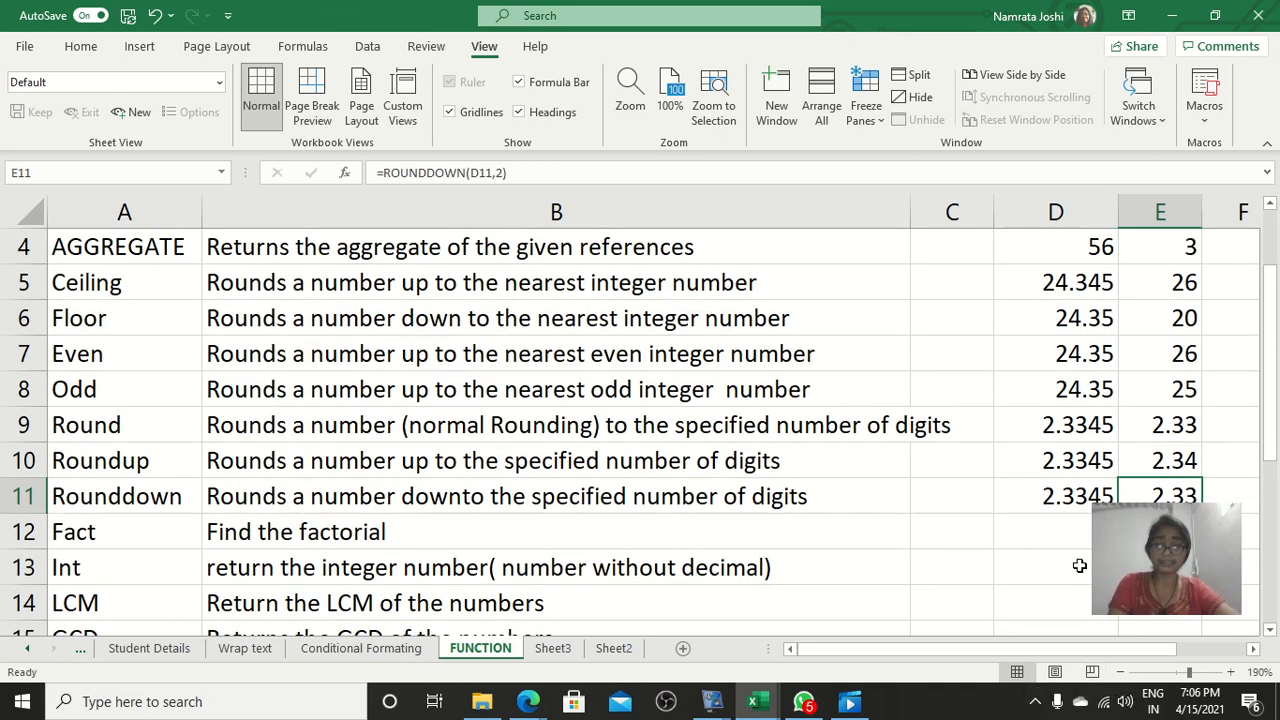
scroll(1080, 565, up, 1)
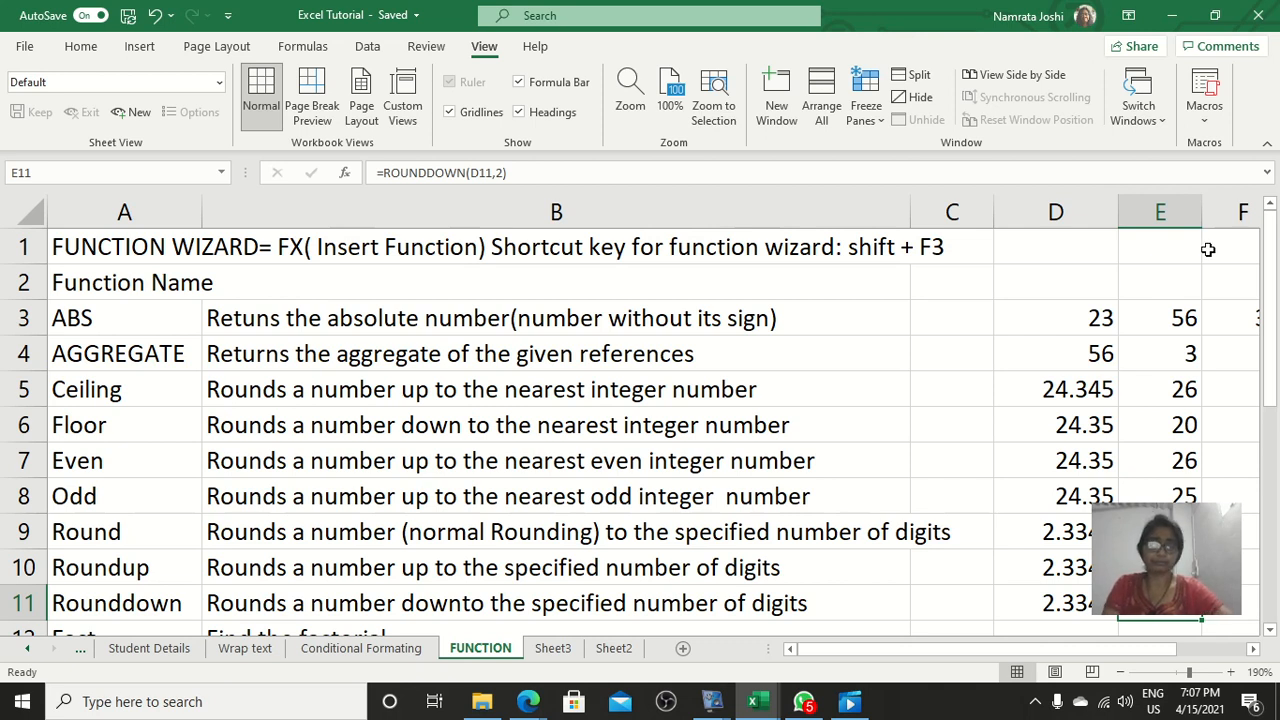
click(1037, 704)
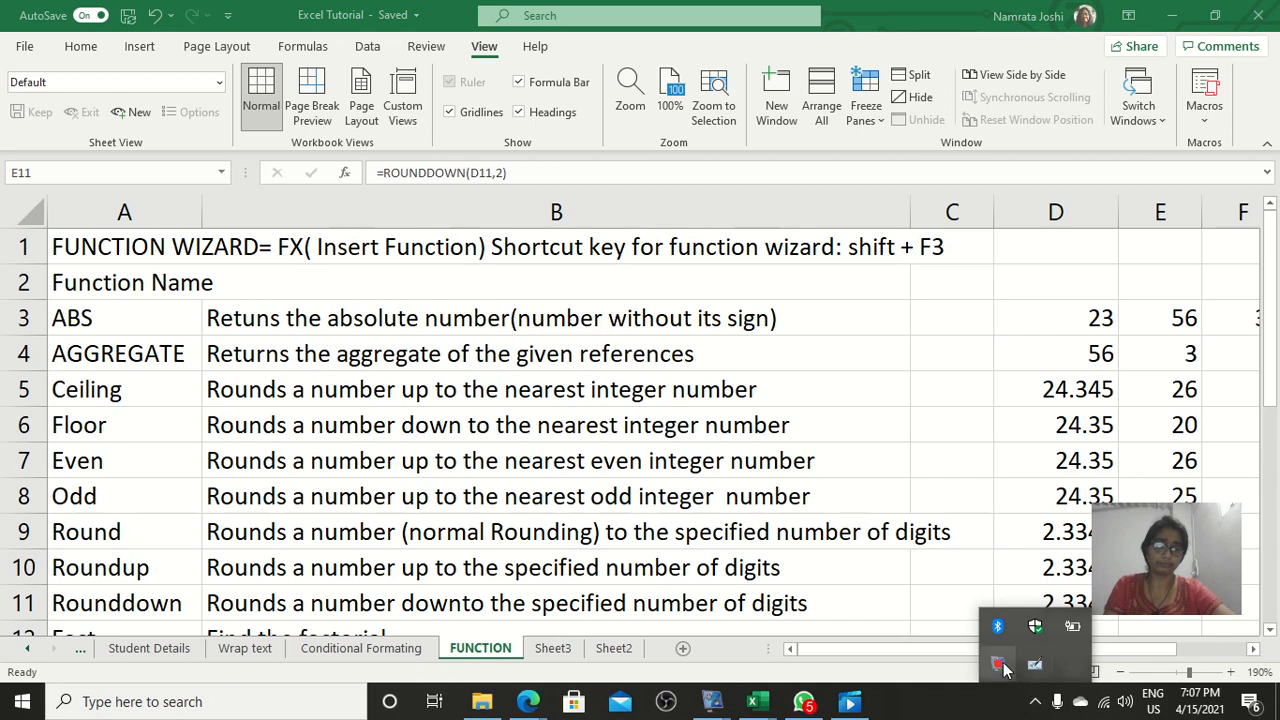